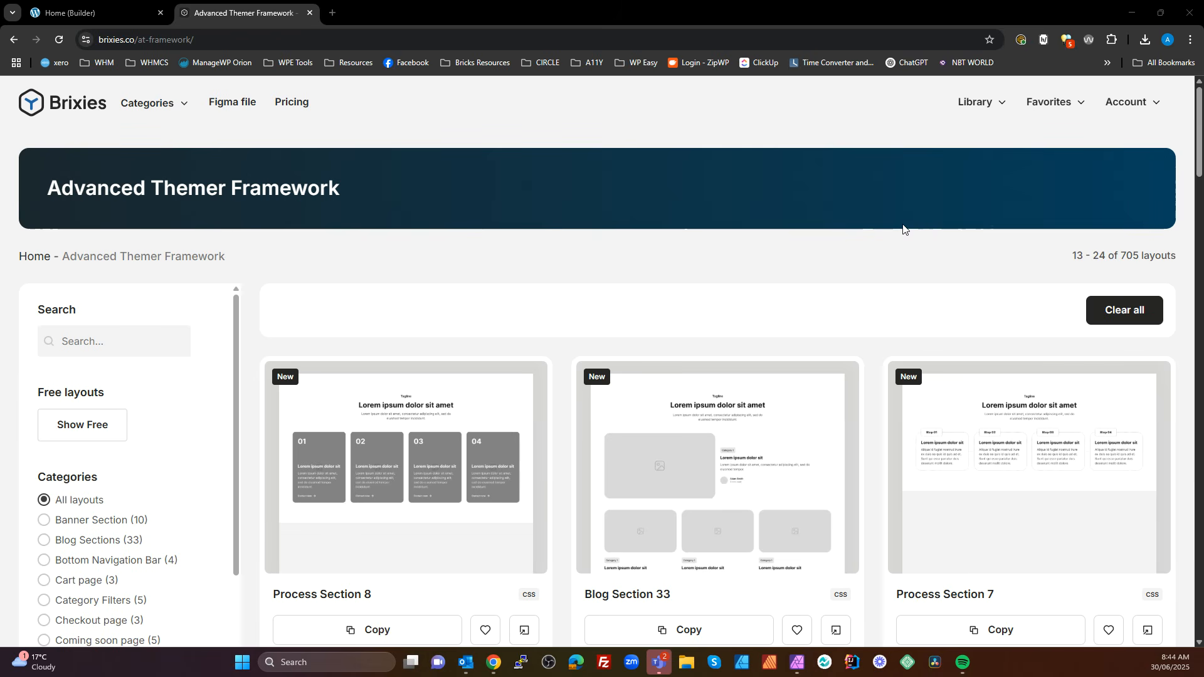
Rename the class of the Content Section 77 layout to pat-featured-posts and copy the layout
scroll(752, 407, down, 5)
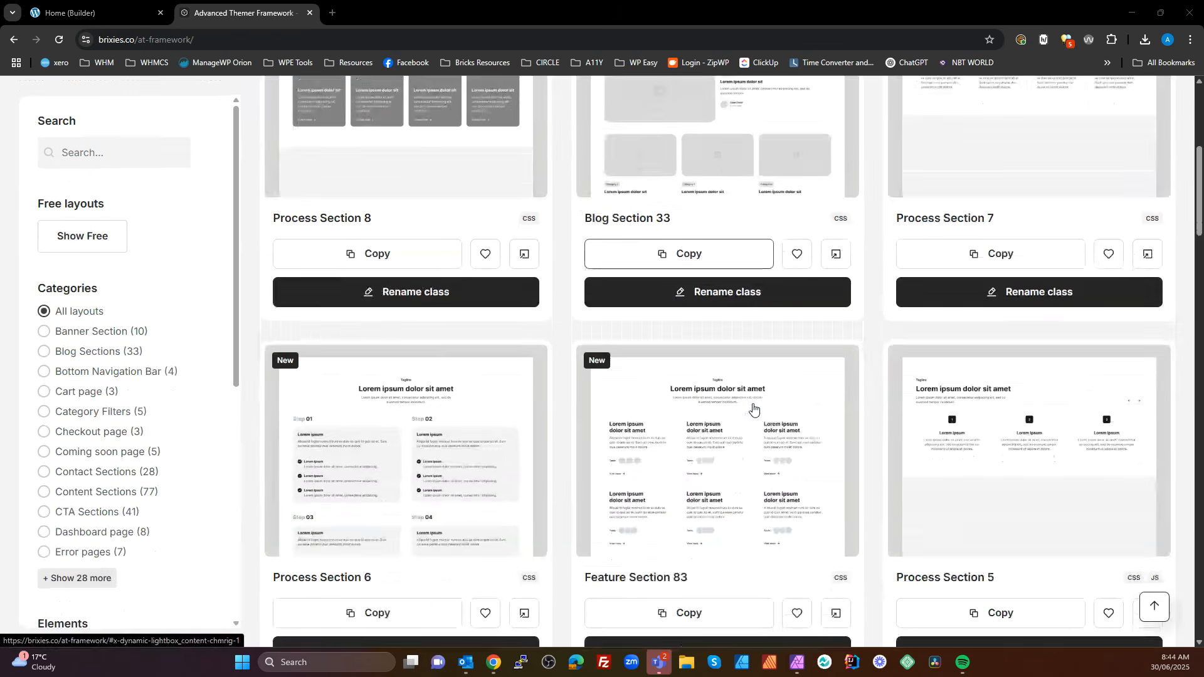
scroll(752, 409, down, 6)
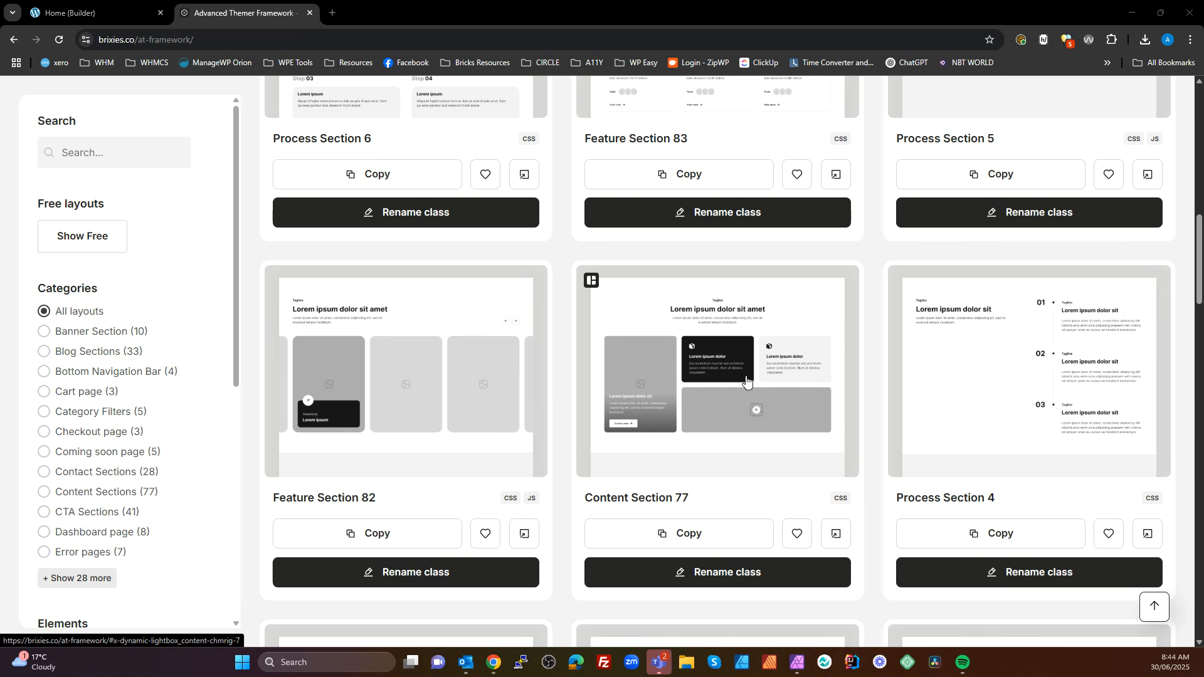
click(717, 572)
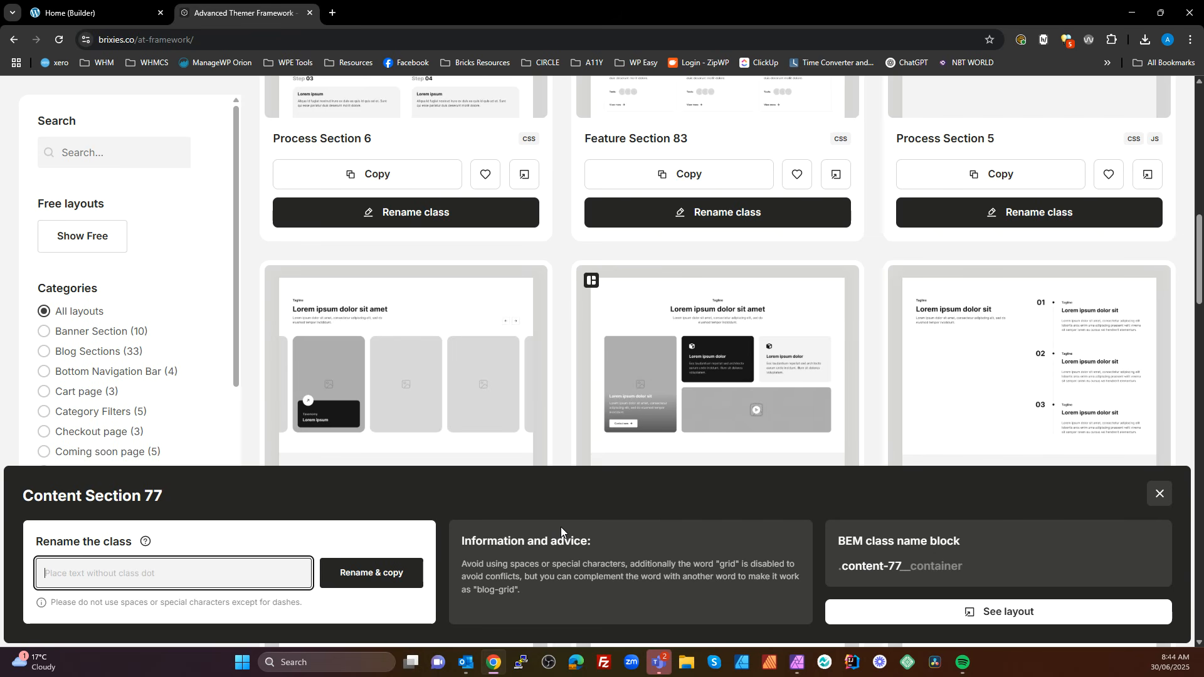
text(pat-featured-posts)
click(382, 583)
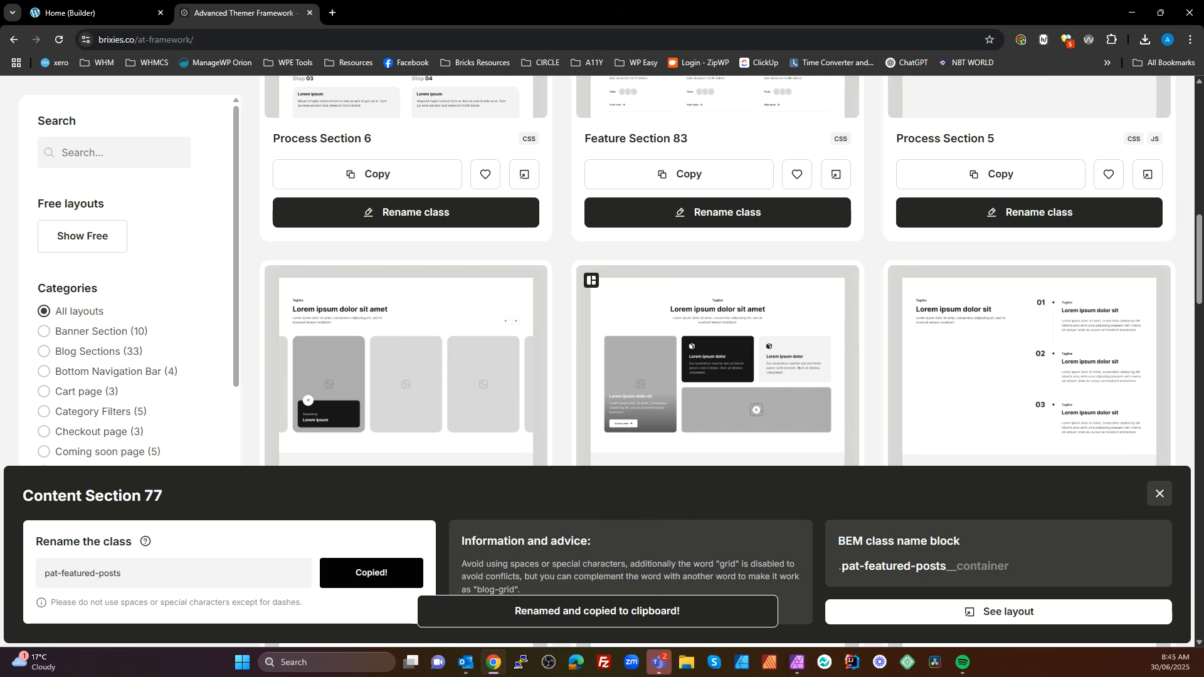
Switch to the Home page in the Bricks builder, paste the copied layout and rename its section Pat Featured Posts
click(94, 14)
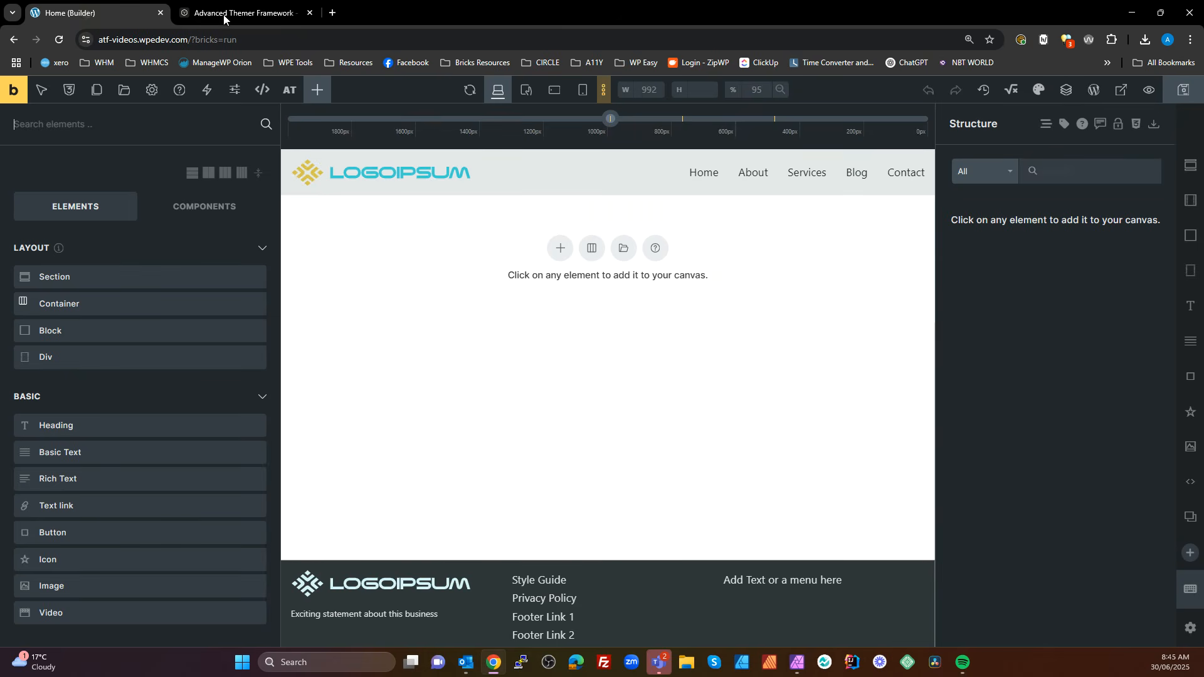
click(1155, 133)
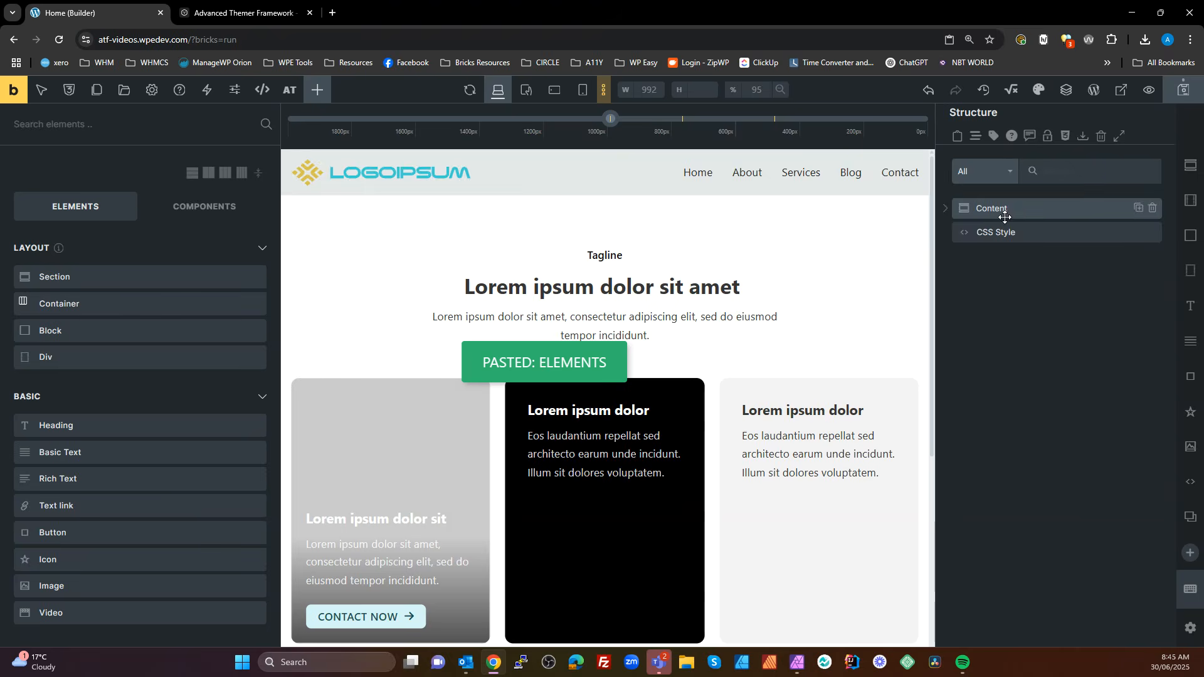
click(992, 209)
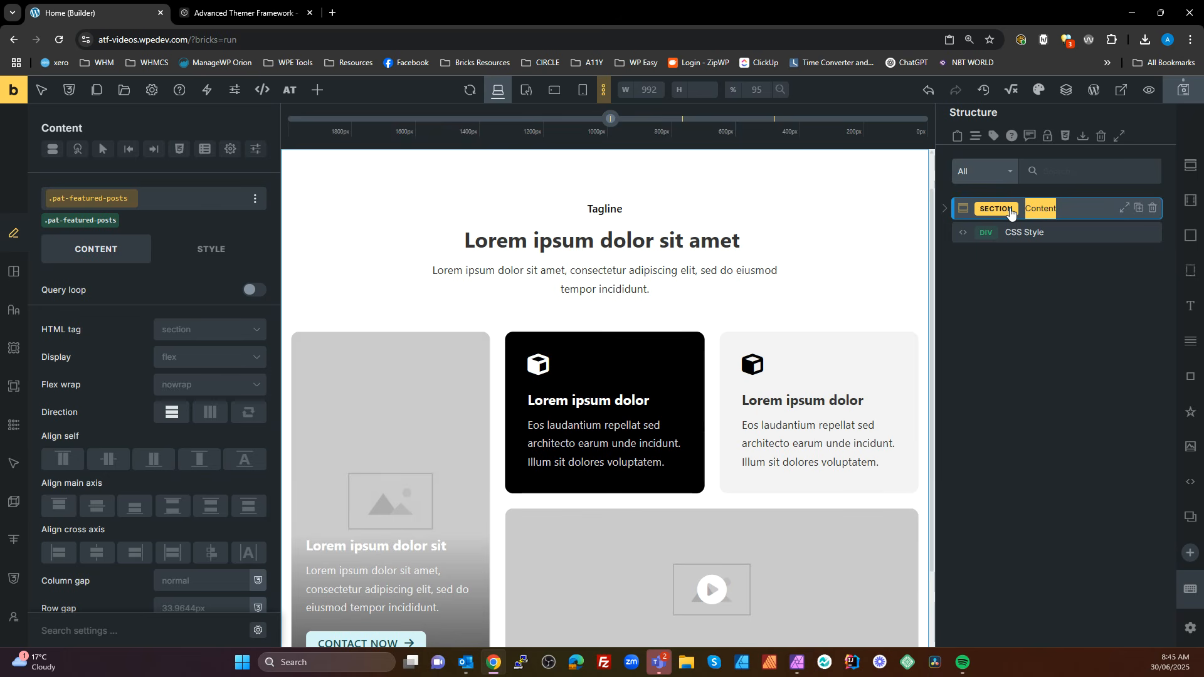
text(Pat Fea)
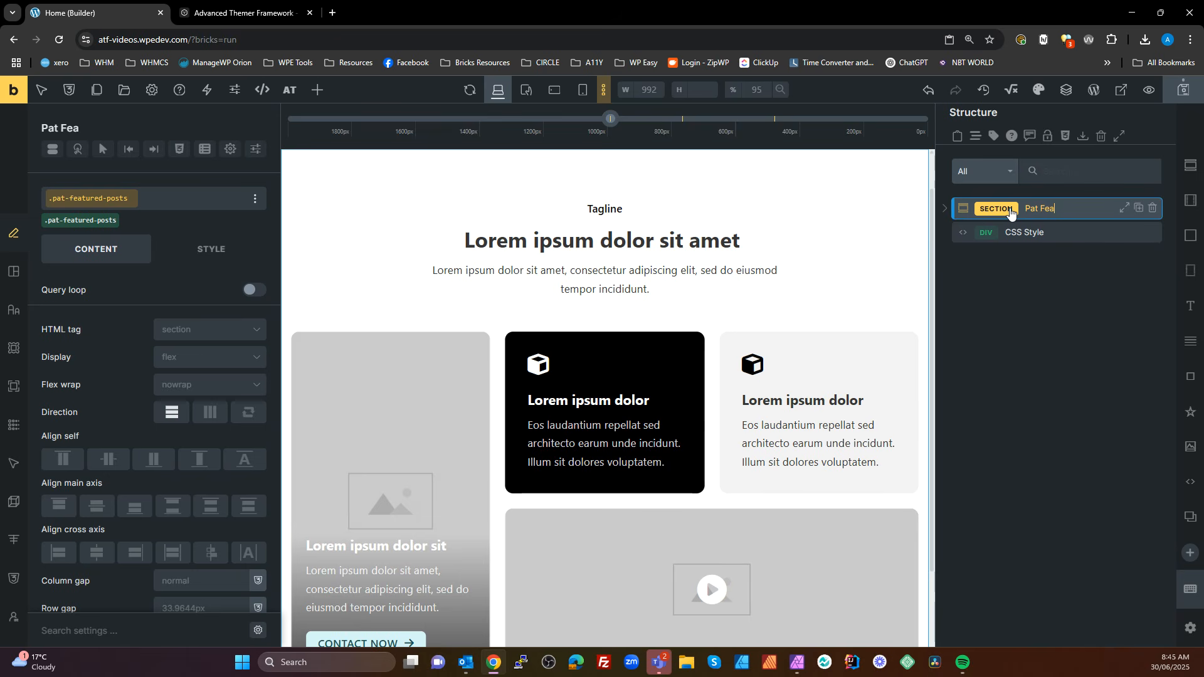
text(tured Posts)
key(Return)
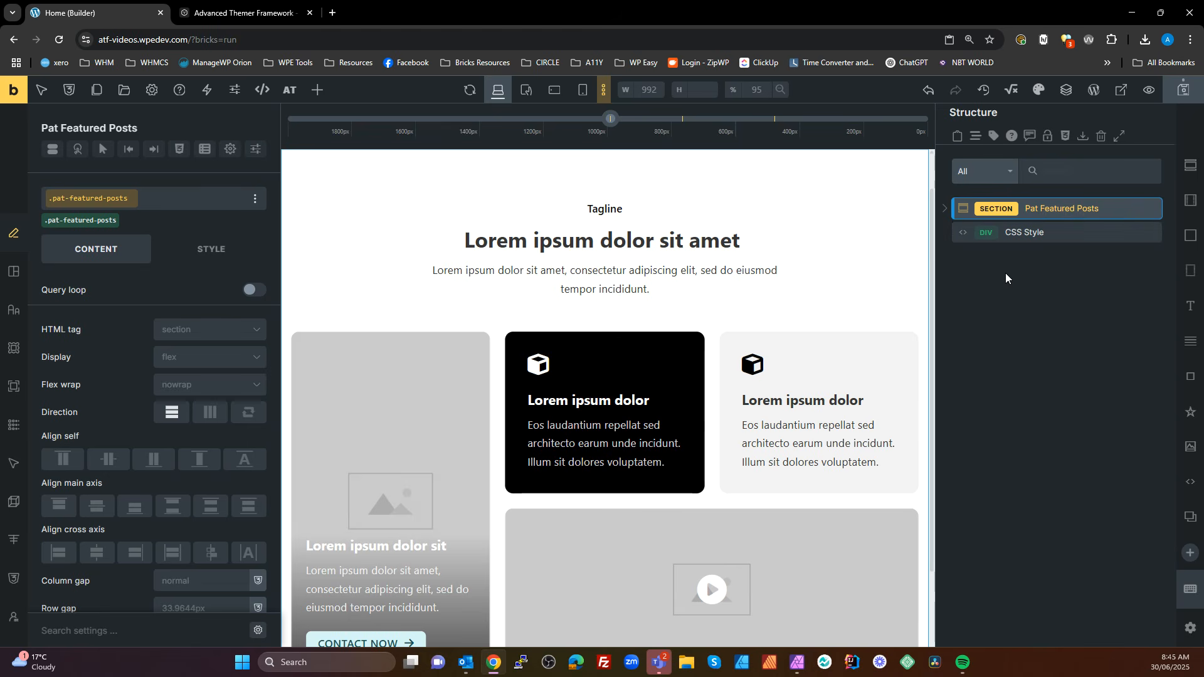
Expand the Pat Featured Posts section and examine the classes of its container, container info, grid and first card wrapper
click(945, 213)
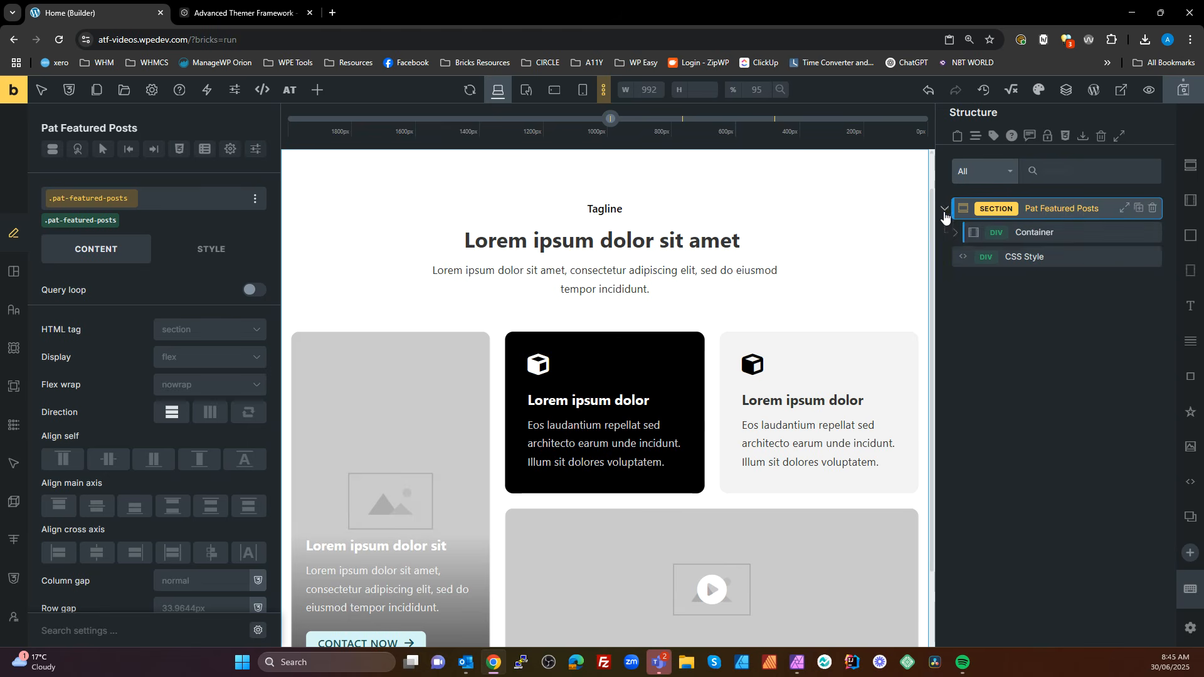
click(956, 235)
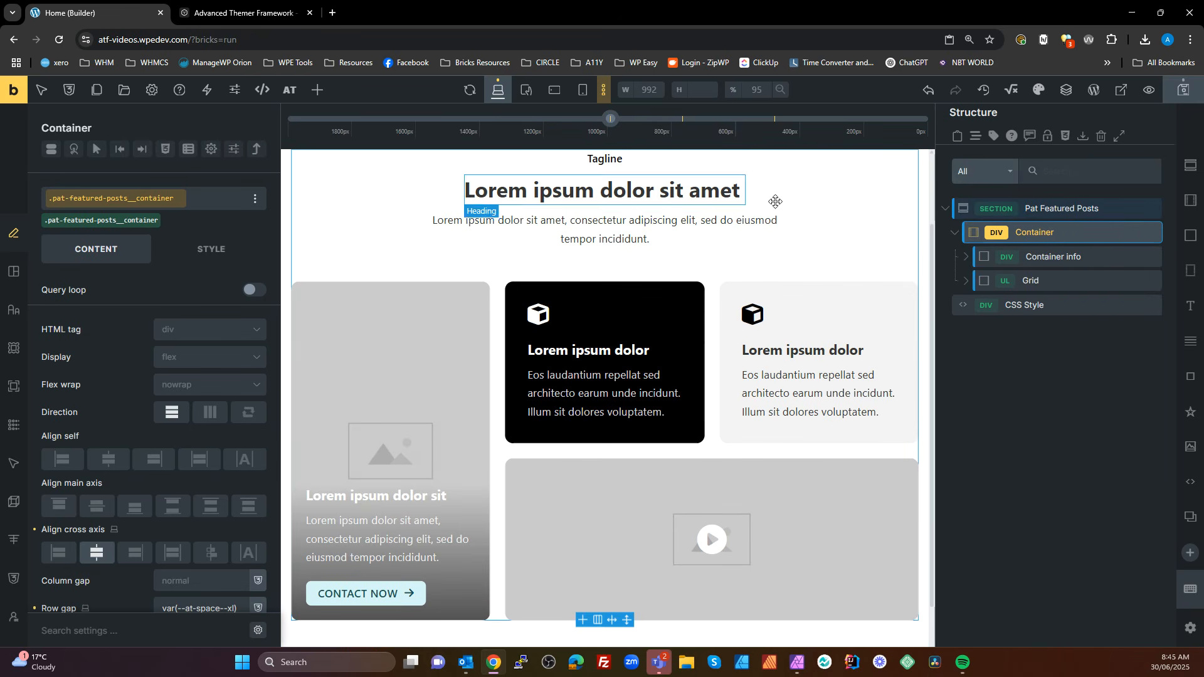
click(1054, 256)
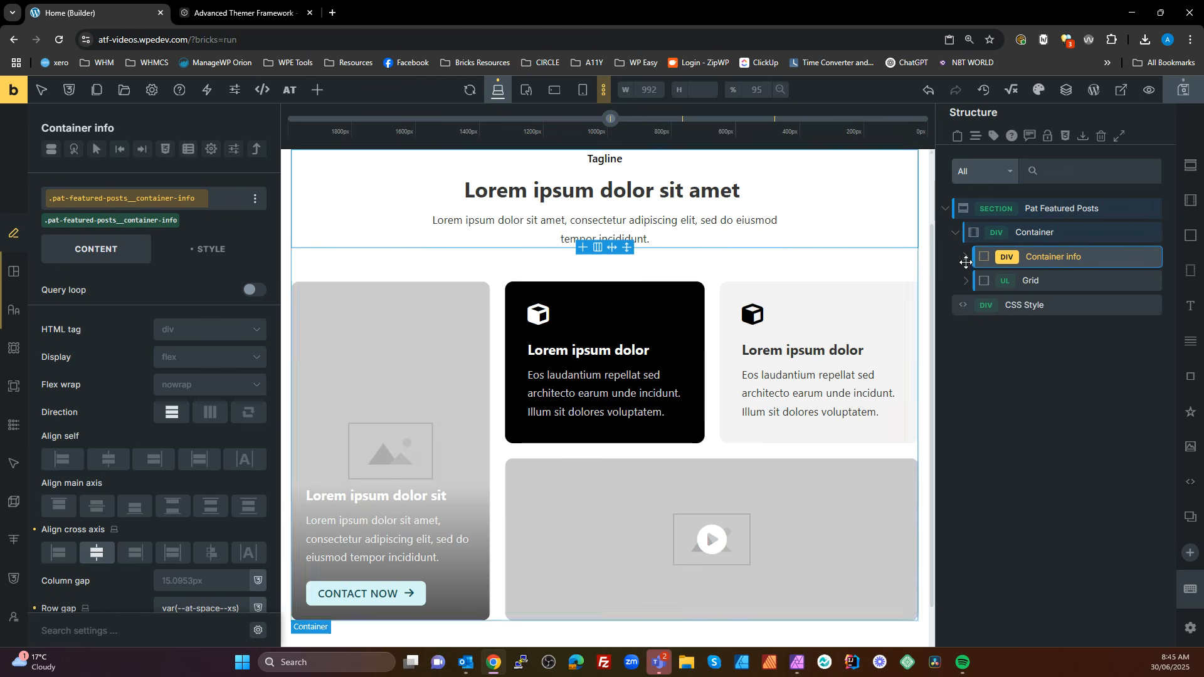
click(970, 282)
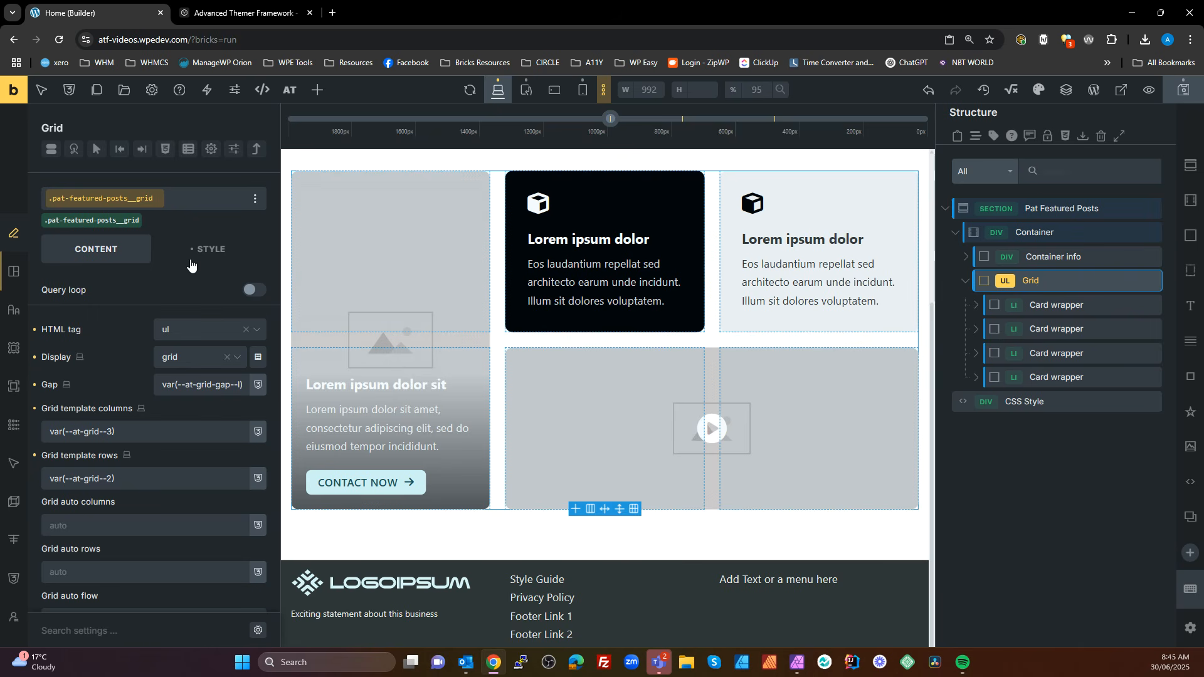
click(1059, 306)
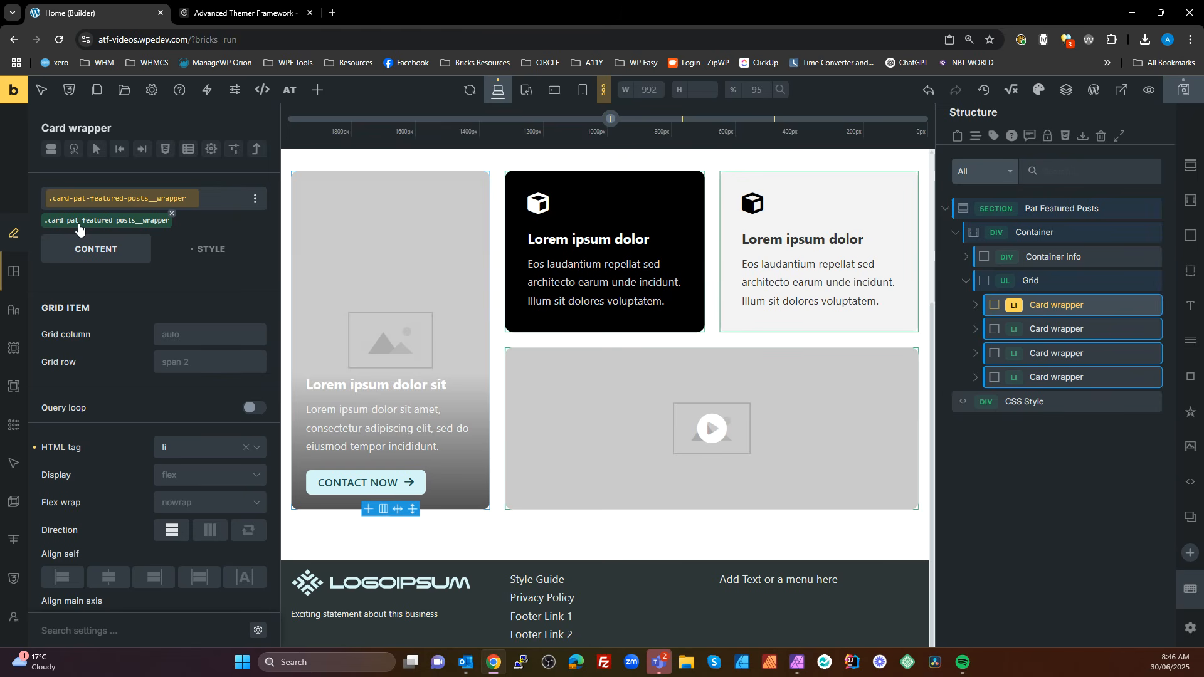
Open bulk renaming in the Grid's Component Class Manager and copy the card-pat-featured-posts part of a class name
right_click(1040, 280)
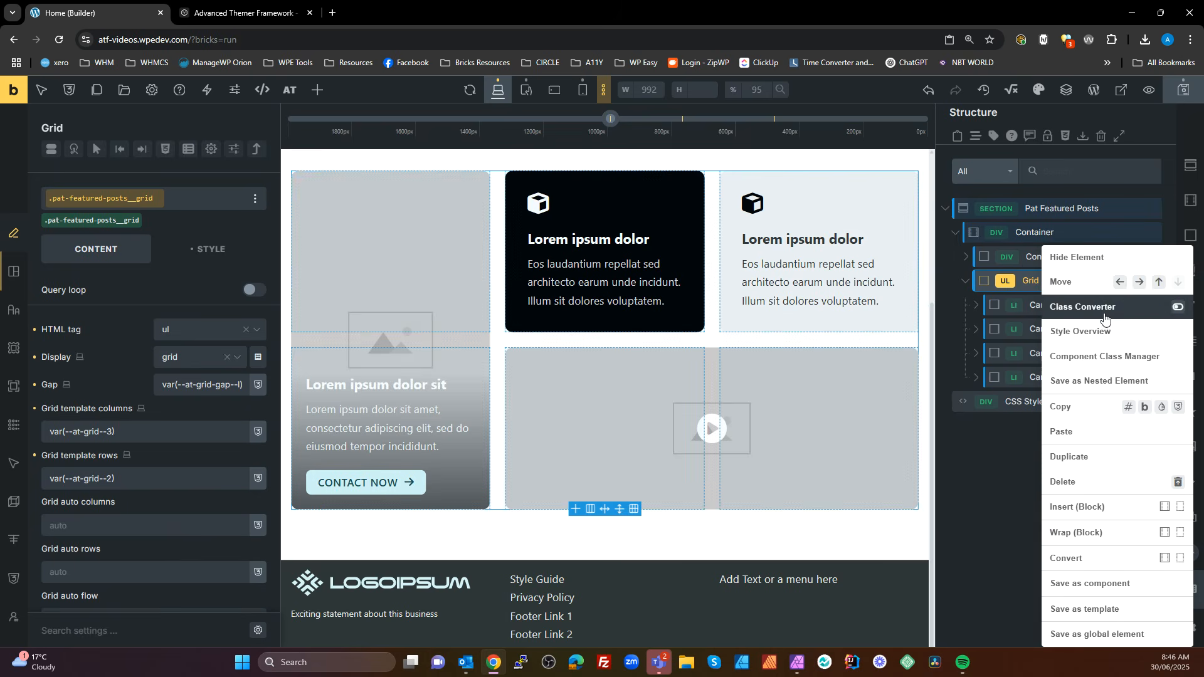
click(1102, 357)
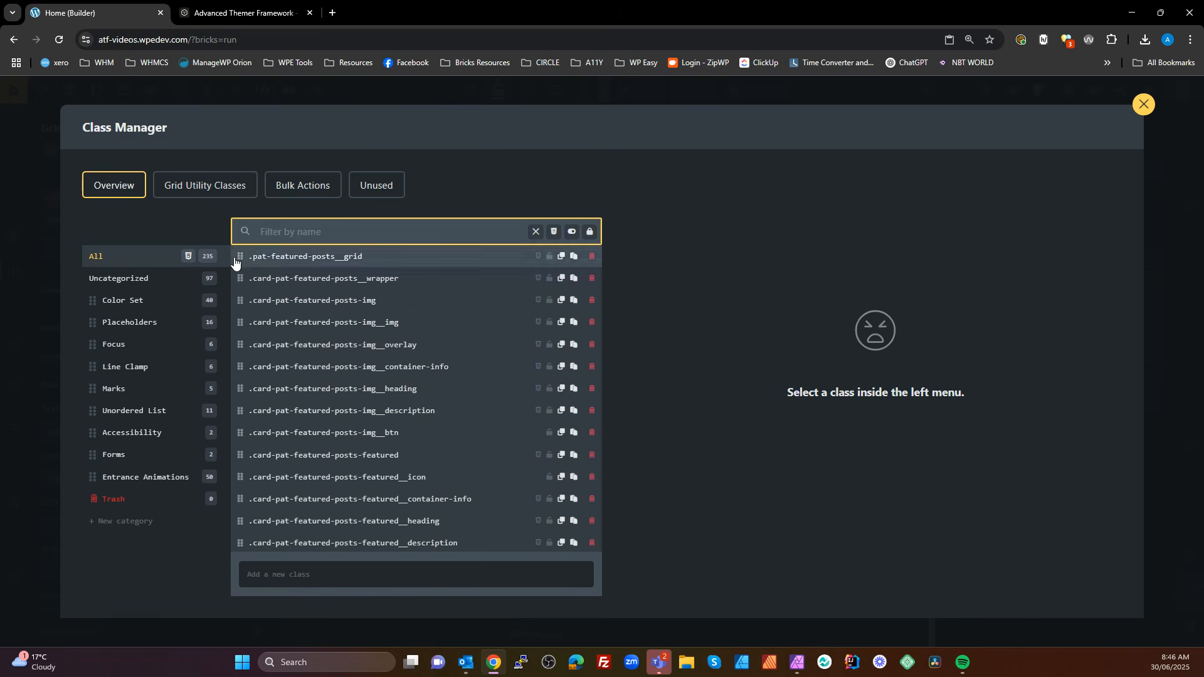
click(320, 187)
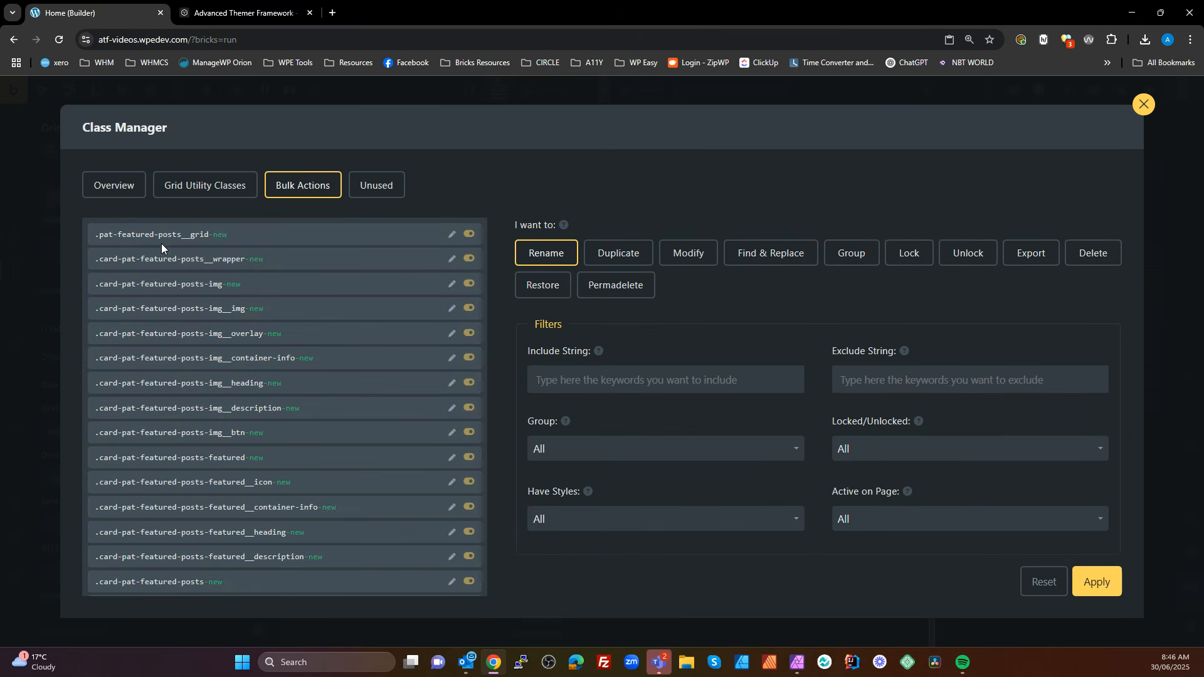
click(182, 234)
scroll(266, 436, down, 2)
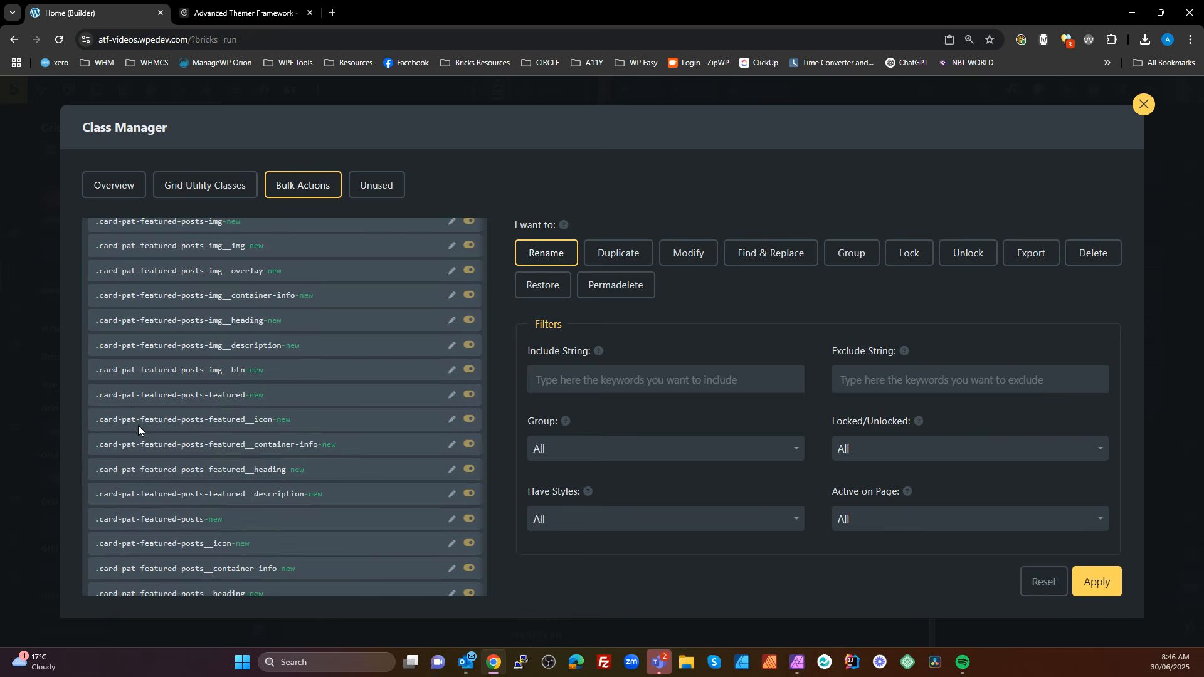
mouse_move(107, 398)
mouse_down()
mouse_move(203, 394)
mouse_move(100, 401)
mouse_up()
key(ctrl+c)
click(203, 395)
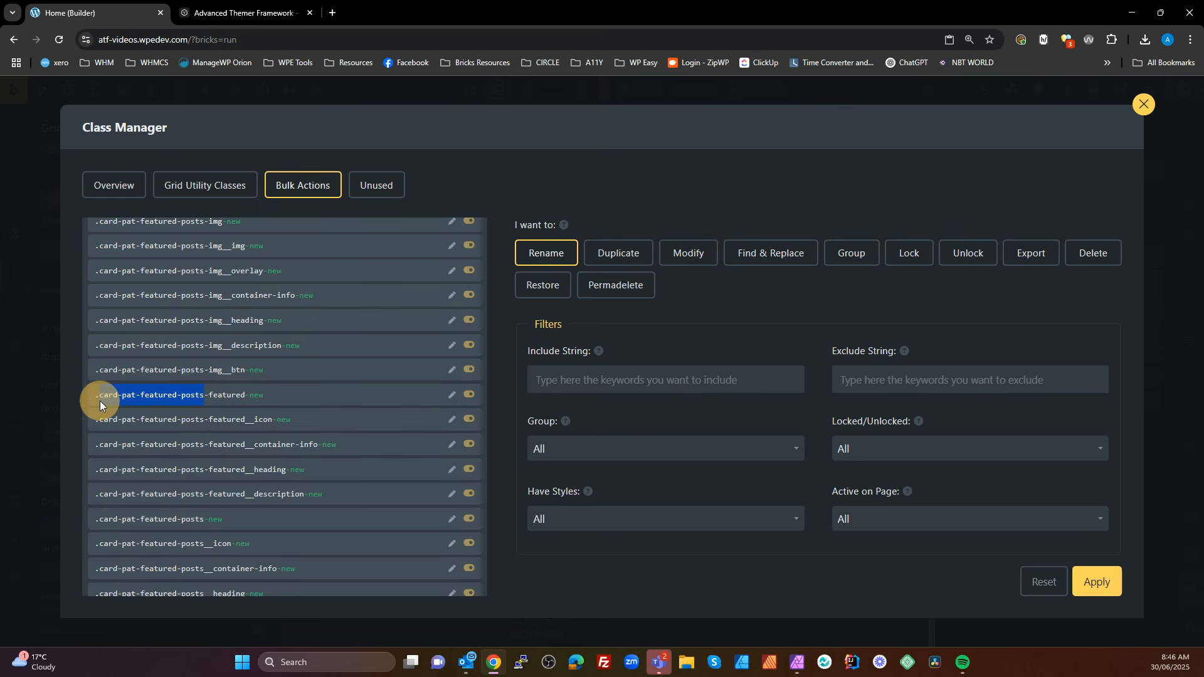
Set card-pat-featured-posts as the string to find in the bulk rename
click(693, 379)
key(ctrl+v)
scroll(715, 361, down, 3)
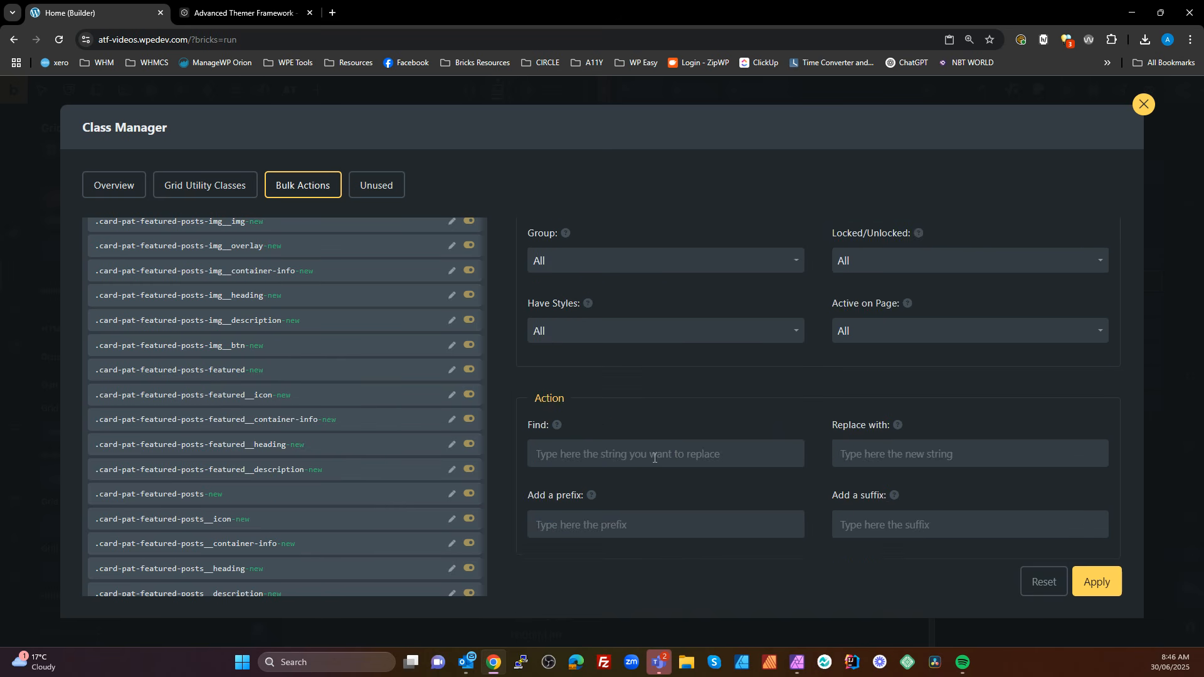
click(609, 450)
key(ctrl+v)
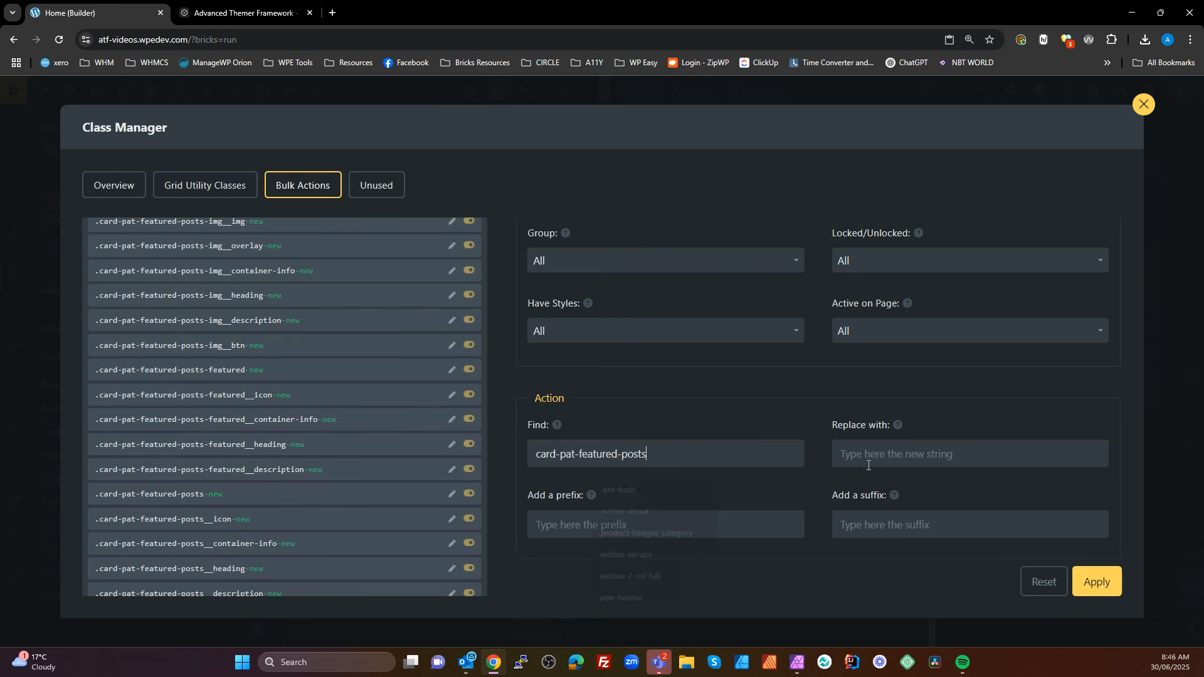
Set the replacement string of the bulk rename to pat-featured-posts-card
click(881, 455)
key(ctrl+v)
drag(860, 454, 814, 454)
key(Delete)
key(Delete)
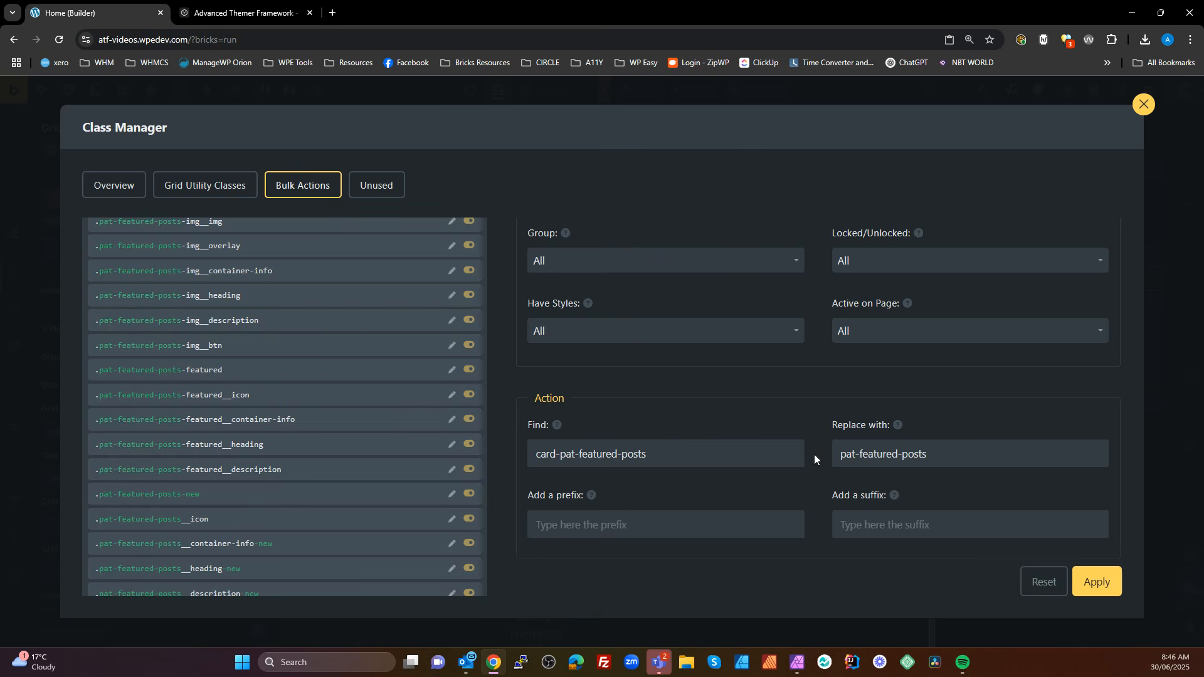
click(945, 454)
text(-var)
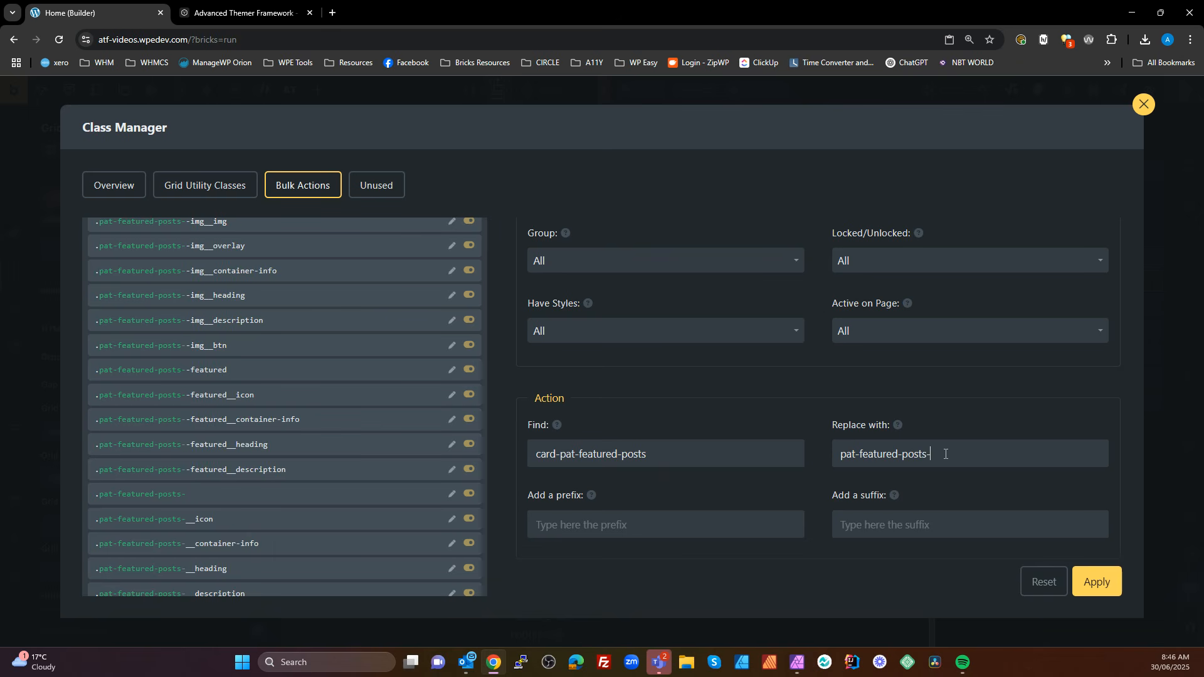
key(BackSpace)
key(BackSpace)
key(BackSpace)
key(BackSpace)
text(ca)
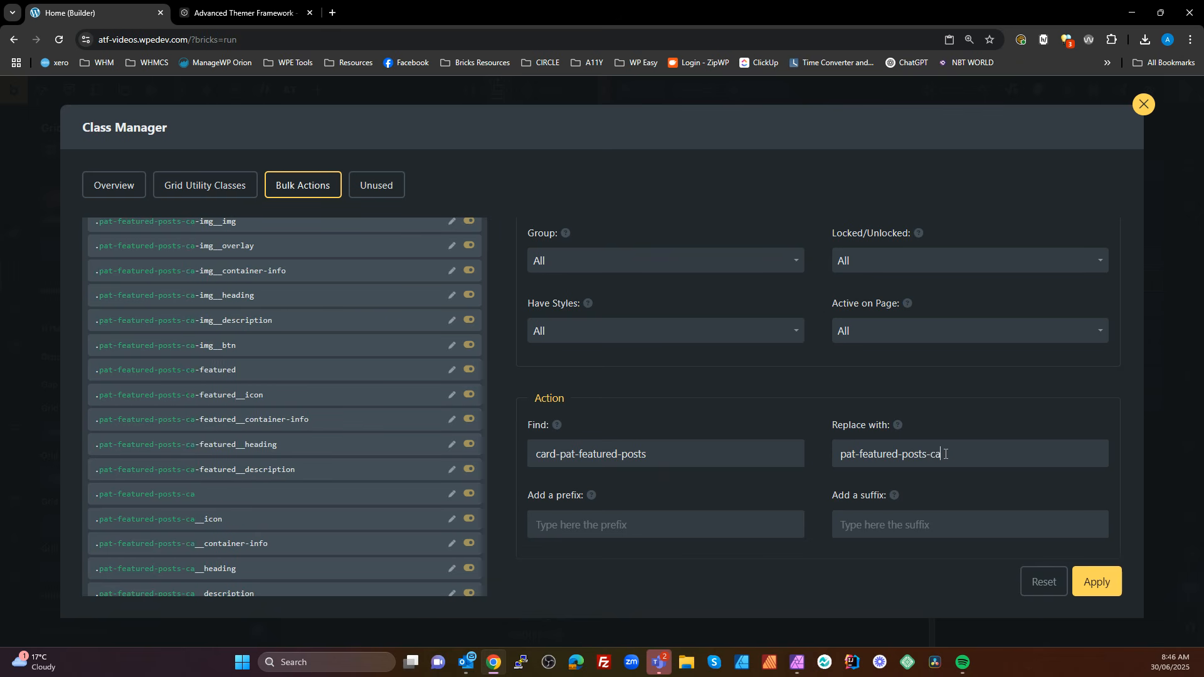
text(rd)
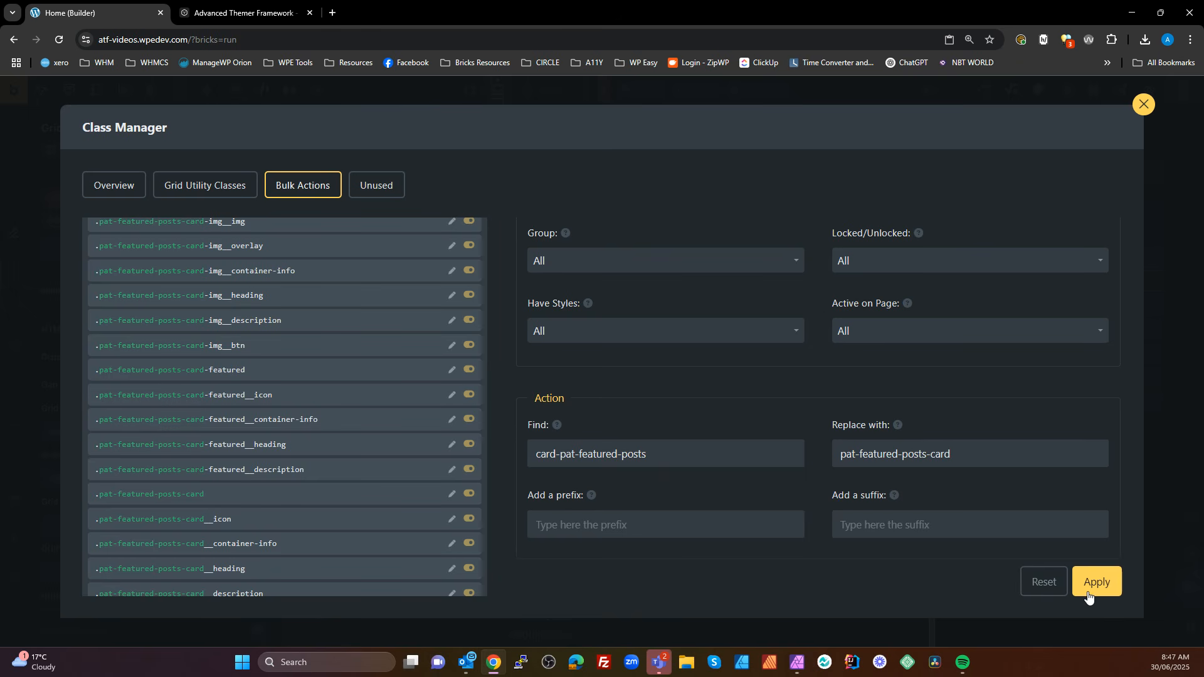
Apply the bulk class rename and close the Class Manager
scroll(683, 336, up, 3)
scroll(696, 349, down, 3)
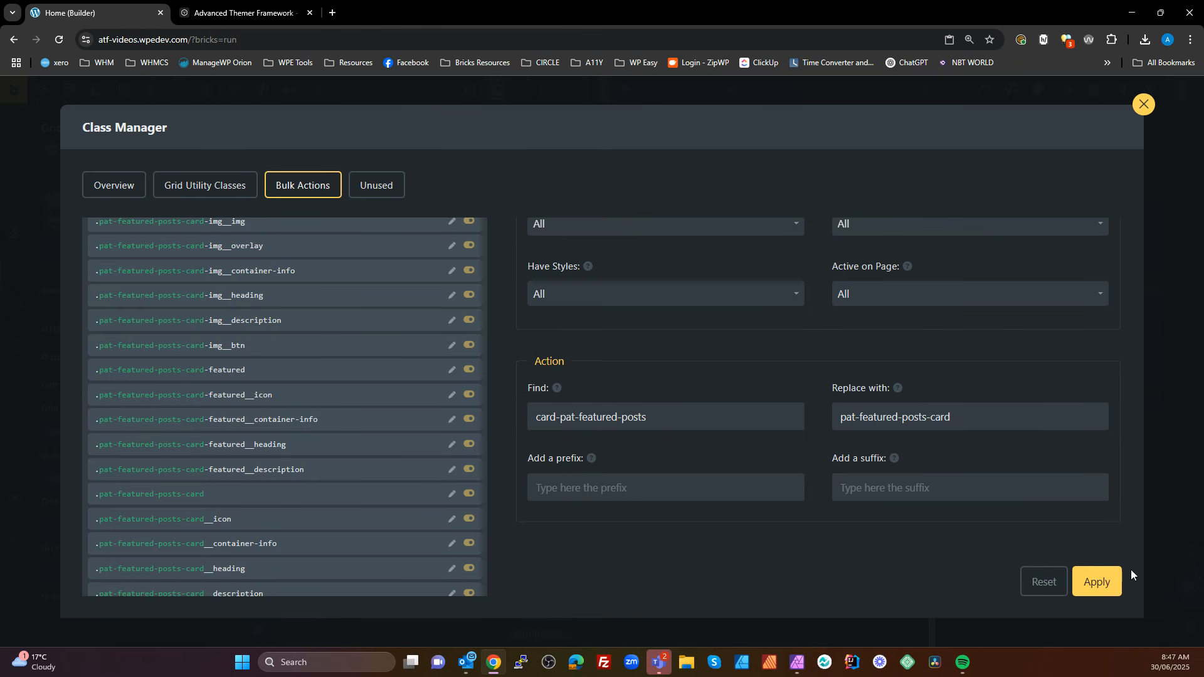
click(1094, 583)
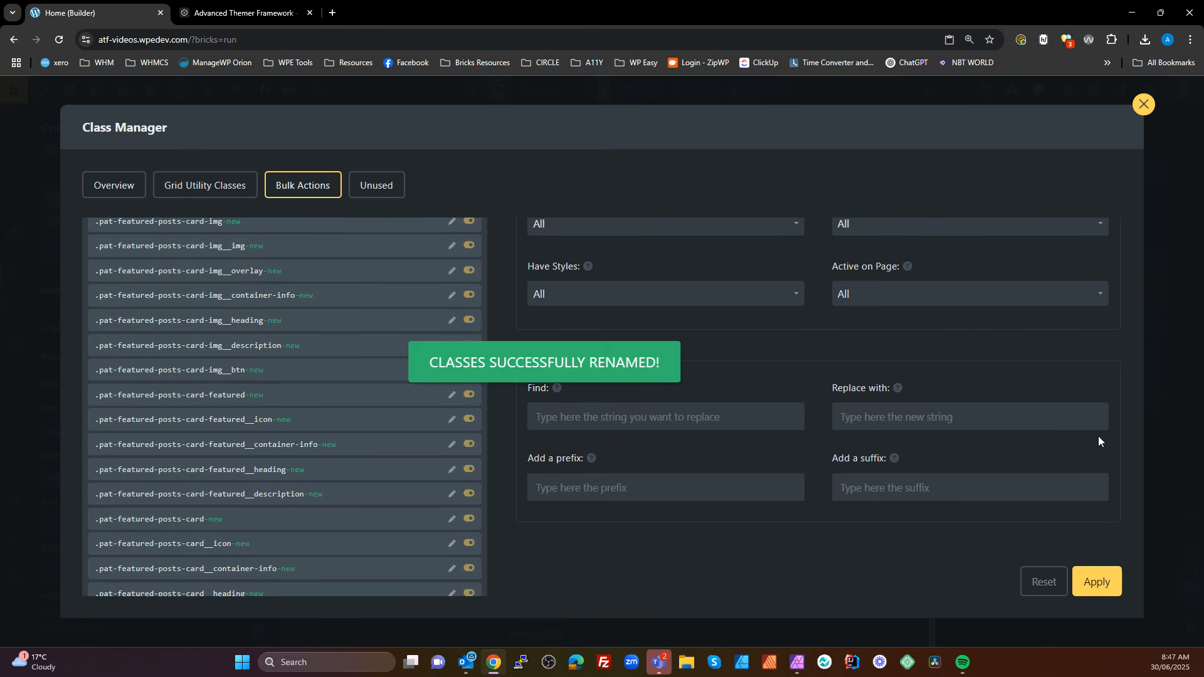
click(1144, 104)
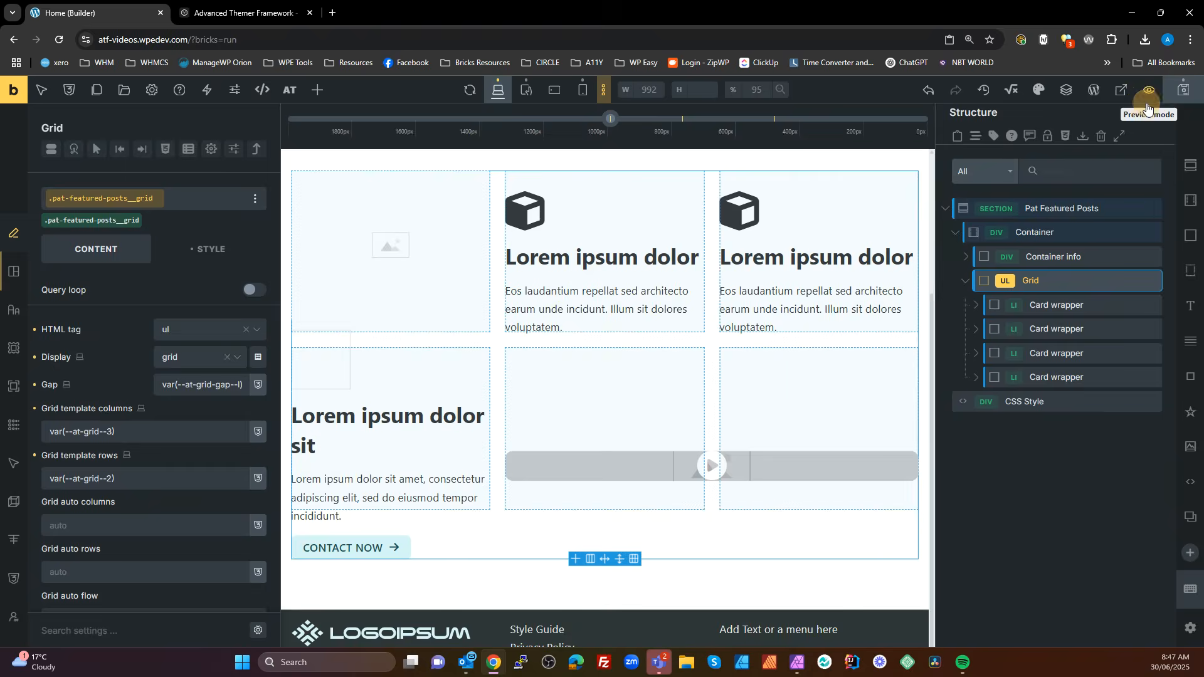
Open the CSS code of the CSS Style element in the enlarged editor
click(1034, 403)
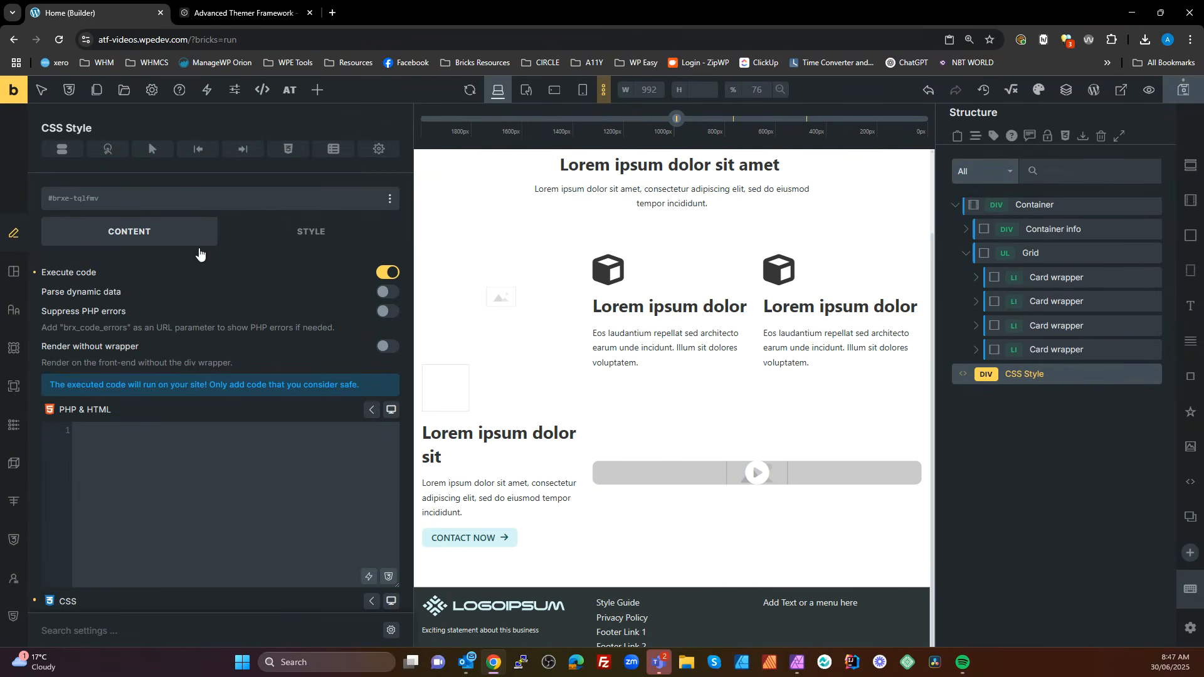
click(153, 232)
scroll(207, 441, down, 4)
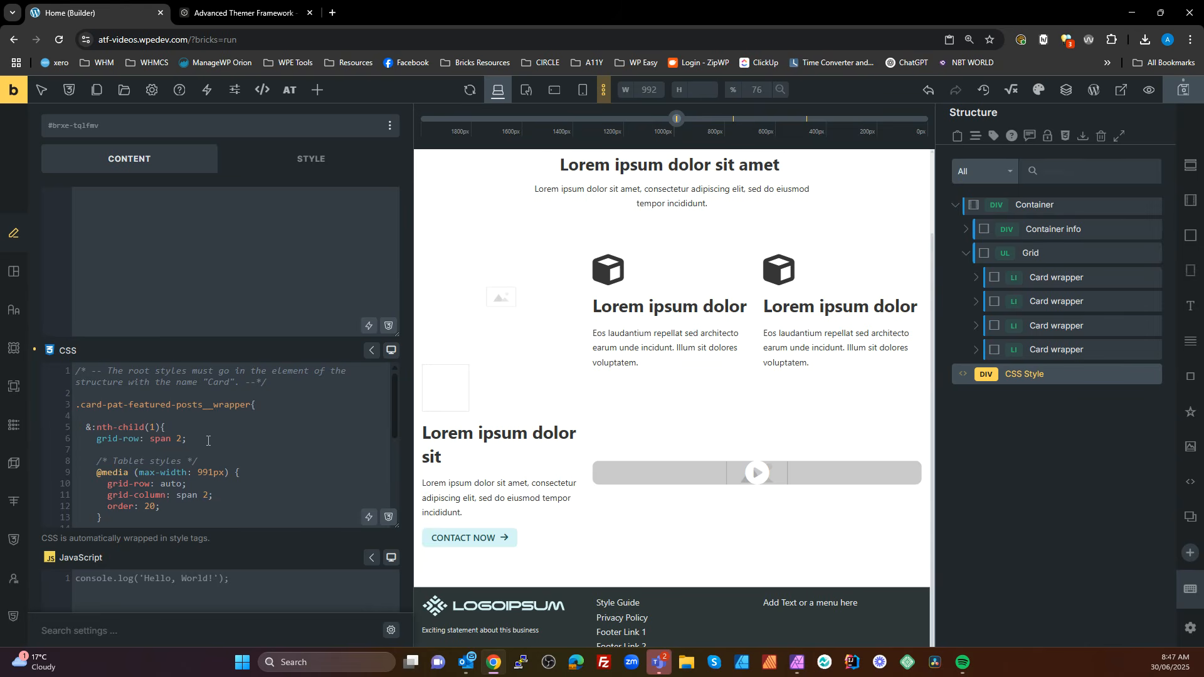
click(267, 457)
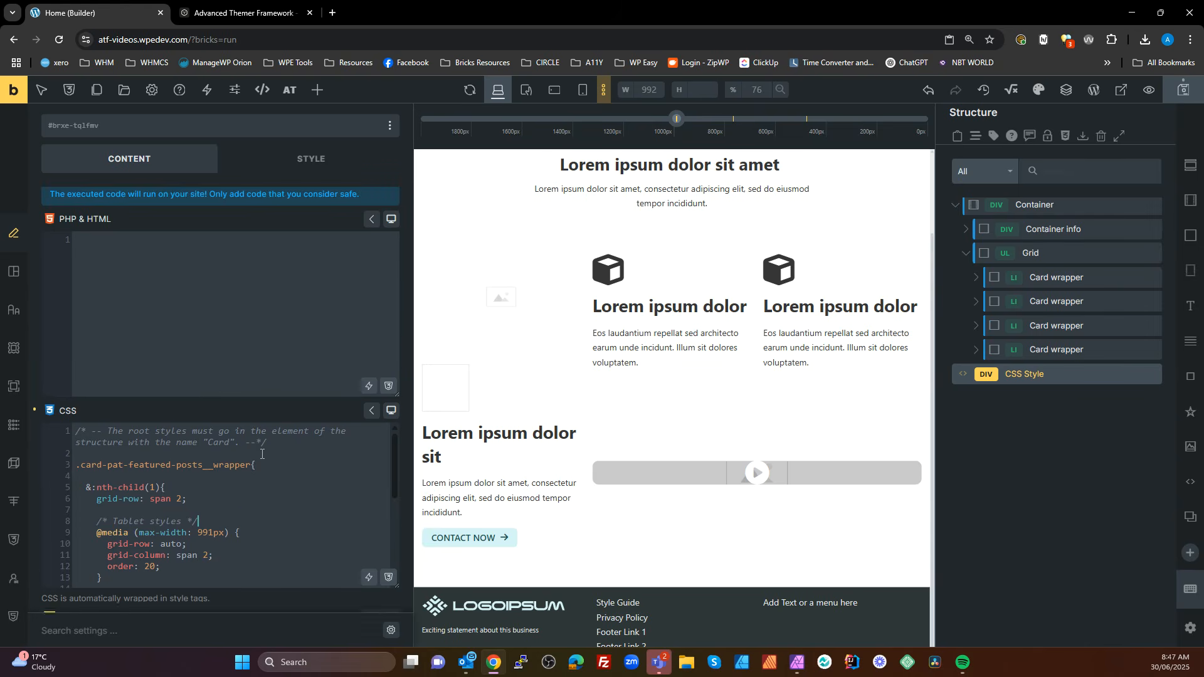
click(389, 410)
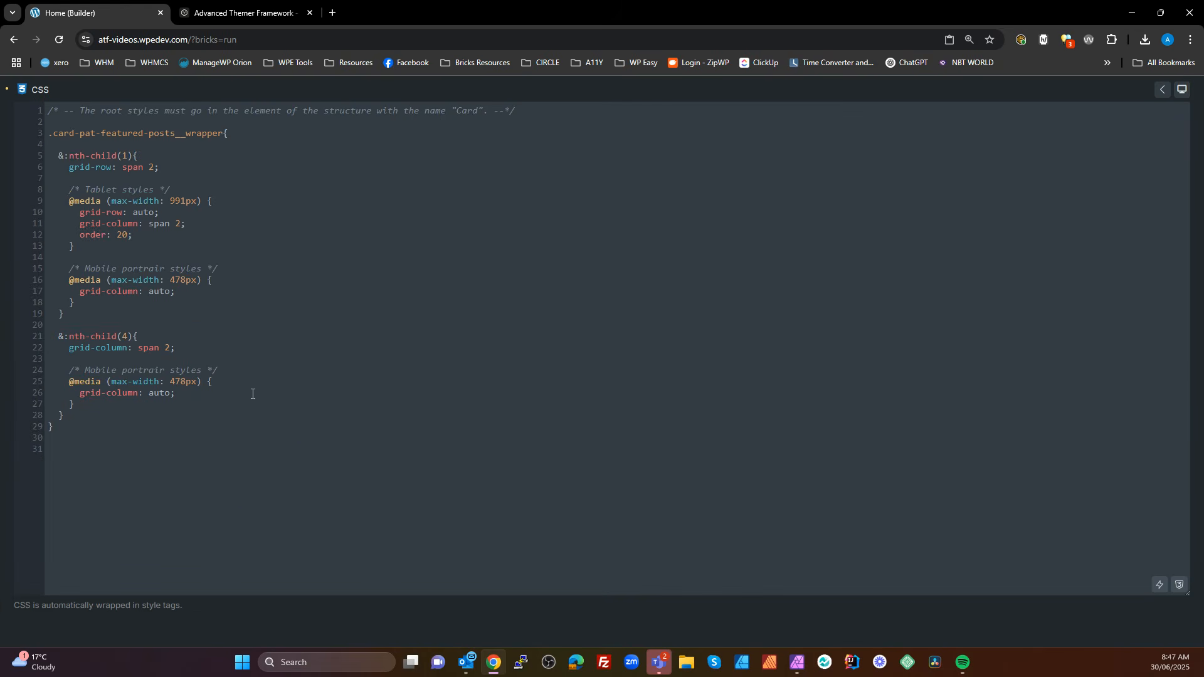
Change the CSS wrapper selector to .pat-featured-posts-card__wrapper, leave the enlarged editor, and save and reload the builder page
double_click(63, 133)
key(BackSpace)
key(Delete)
click(151, 128)
click(149, 137)
text(-card)
click(1181, 89)
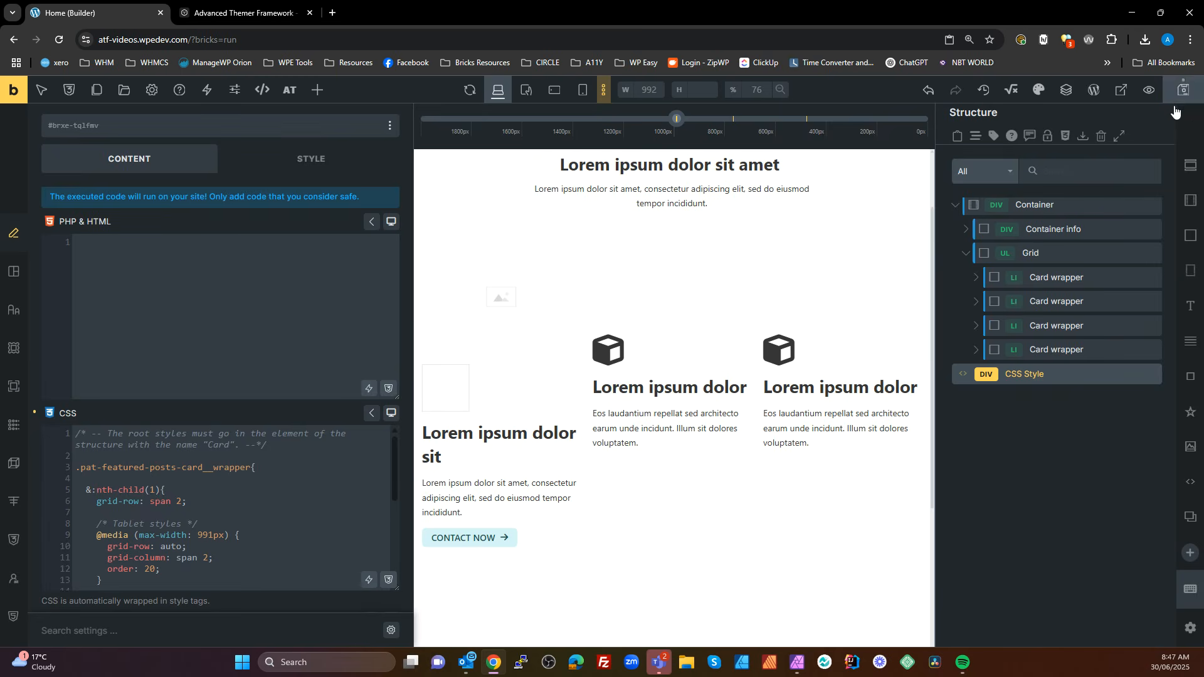
key(ctrl+s)
click(60, 40)
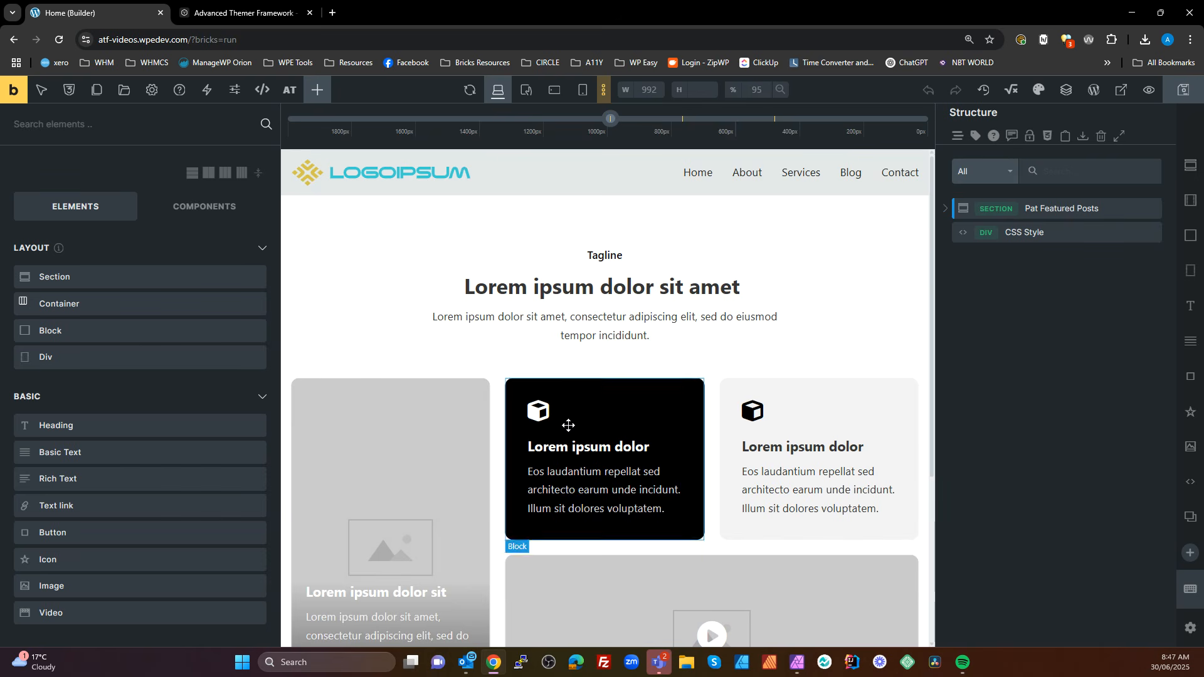
Copy the entire CSS code of the CSS Style element
click(1030, 233)
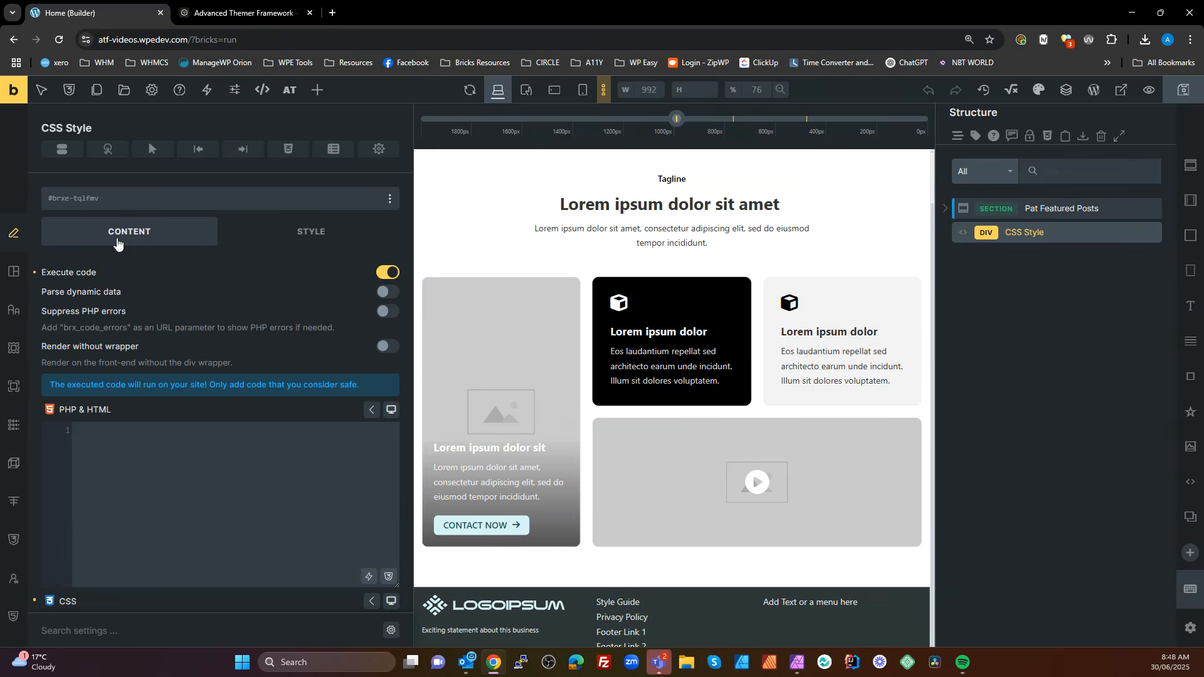
scroll(238, 451, down, 6)
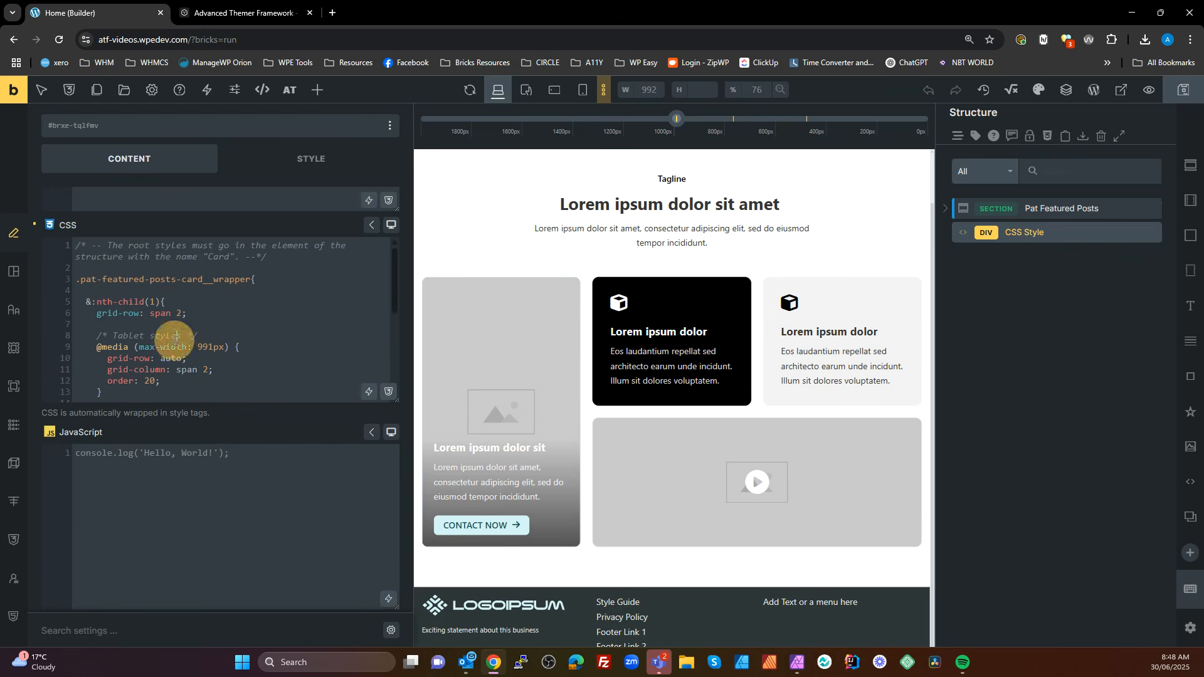
drag(85, 282, 149, 280)
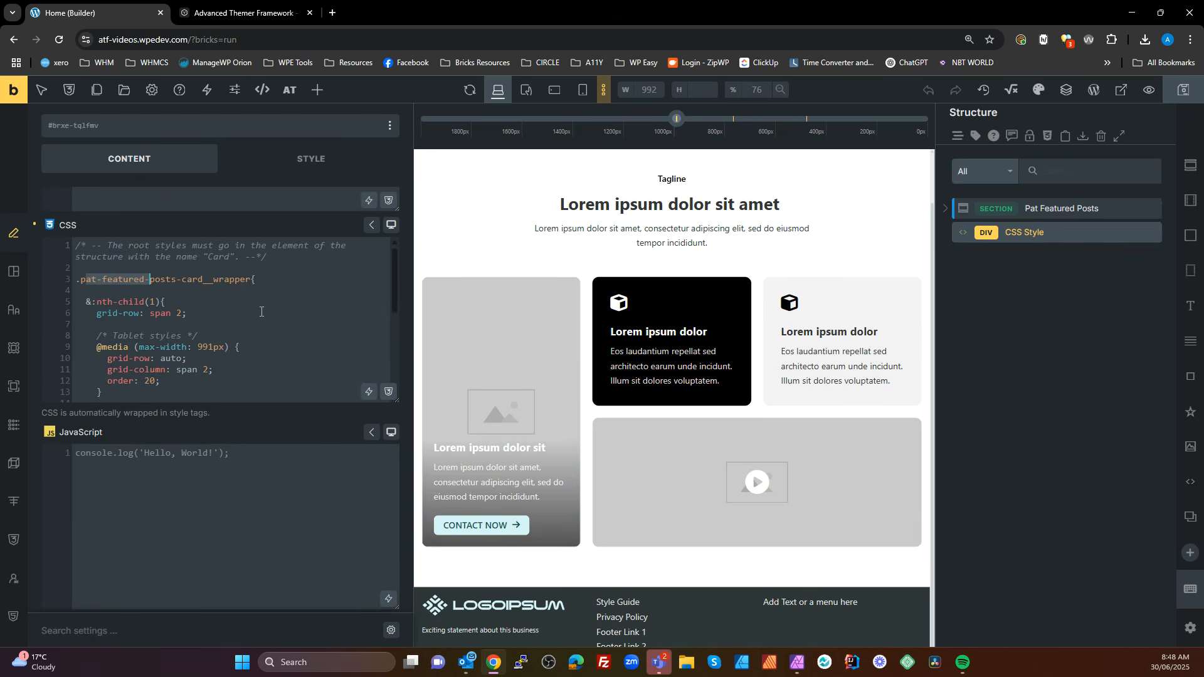
scroll(261, 311, up, 4)
scroll(274, 530, down, 3)
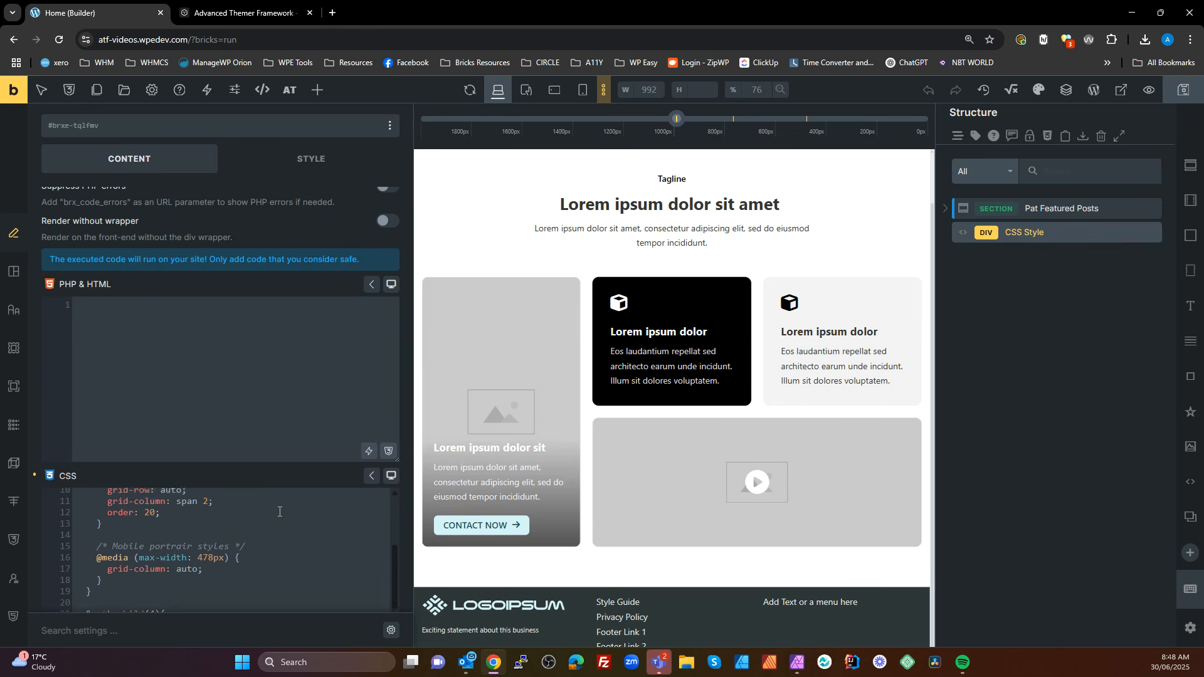
key(ctrl+a)
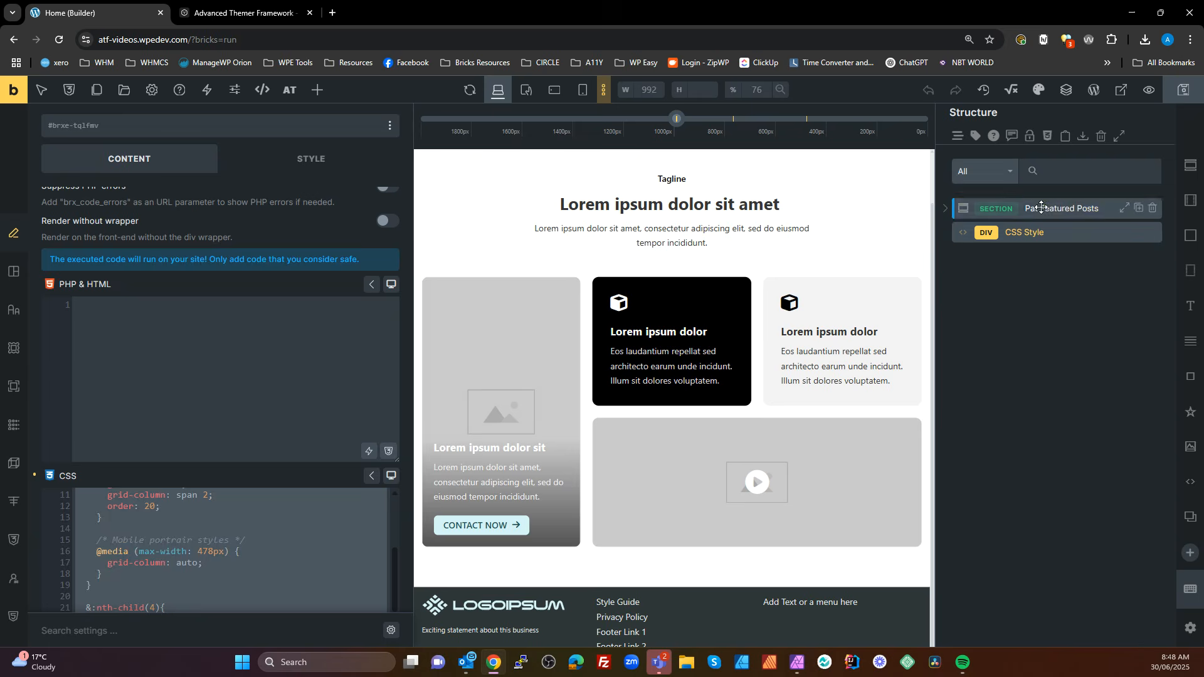
Paste the copied CSS into the SuperPower CSS of the .pat-featured-posts class on the Pat Featured Posts section
click(1088, 210)
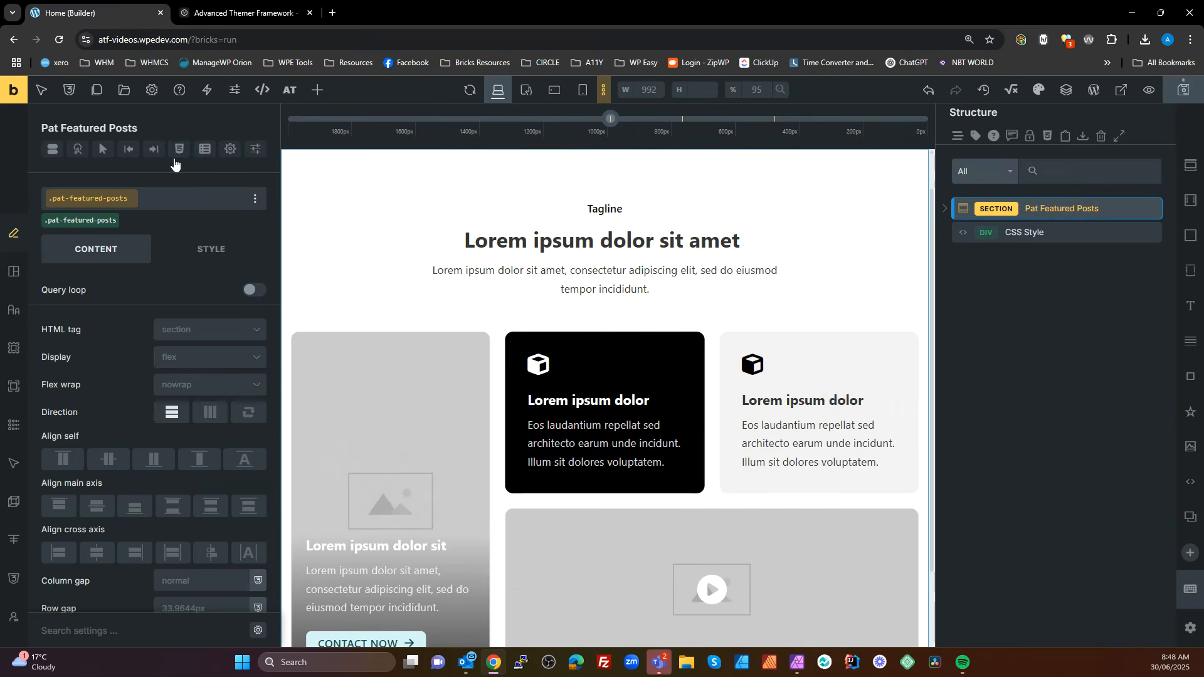
click(178, 150)
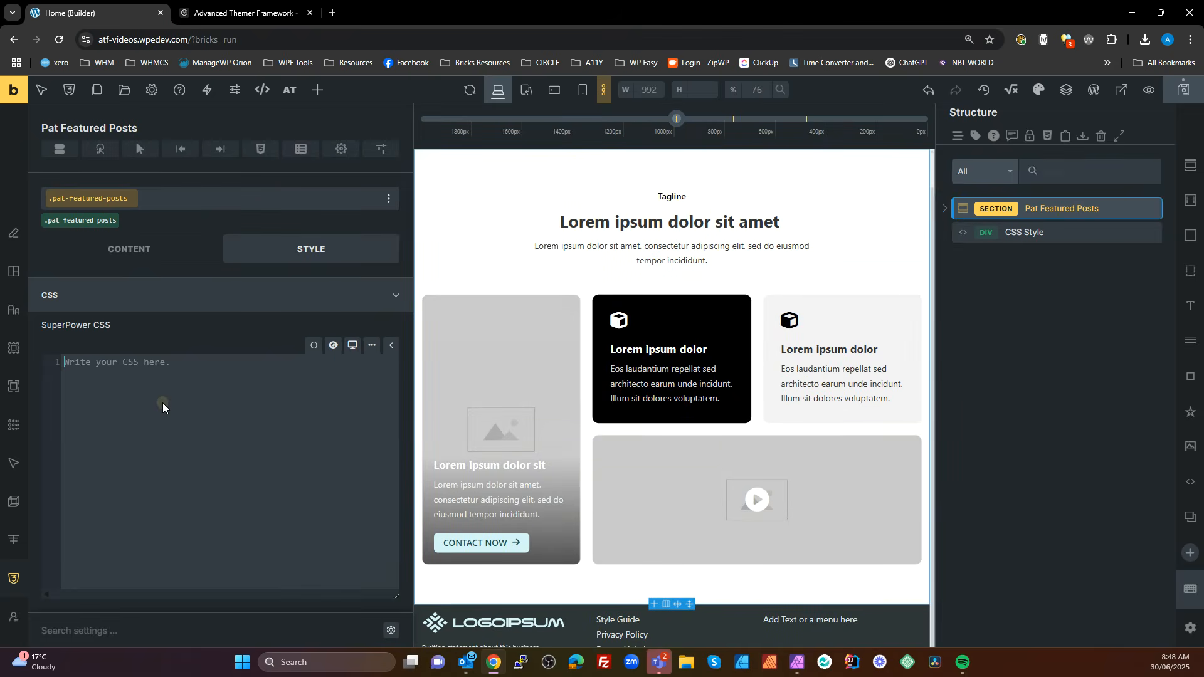
key(ctrl+v)
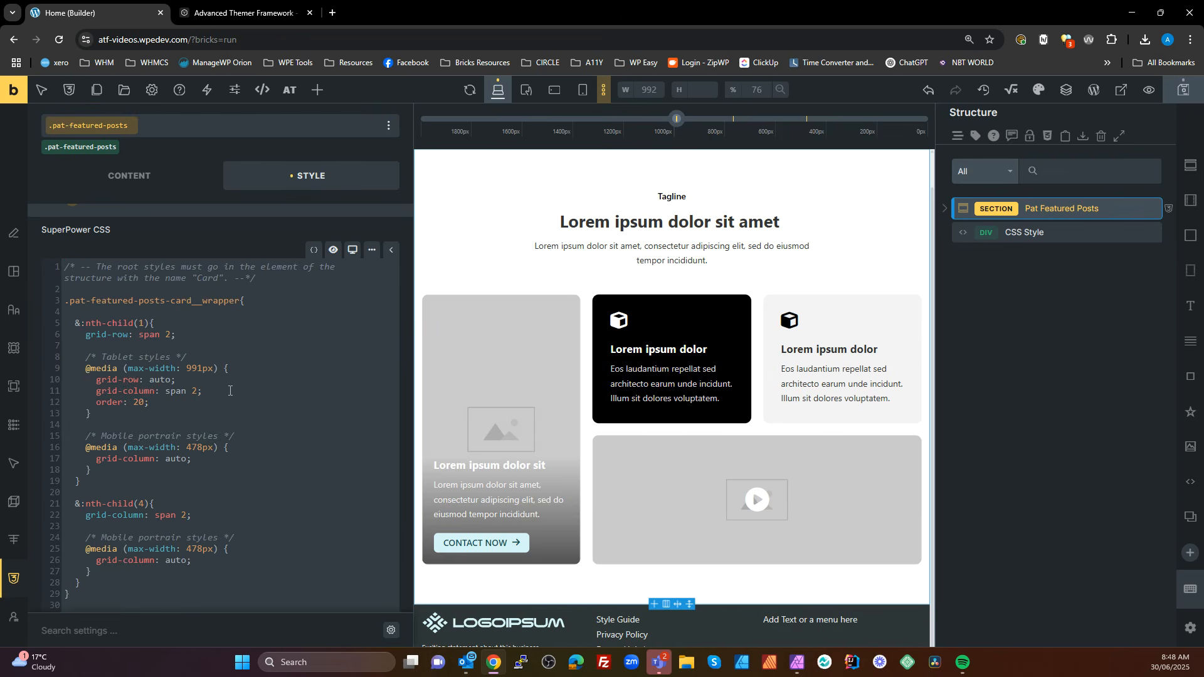
Delete the CSS Style element, then save and reload the builder page
click(1153, 233)
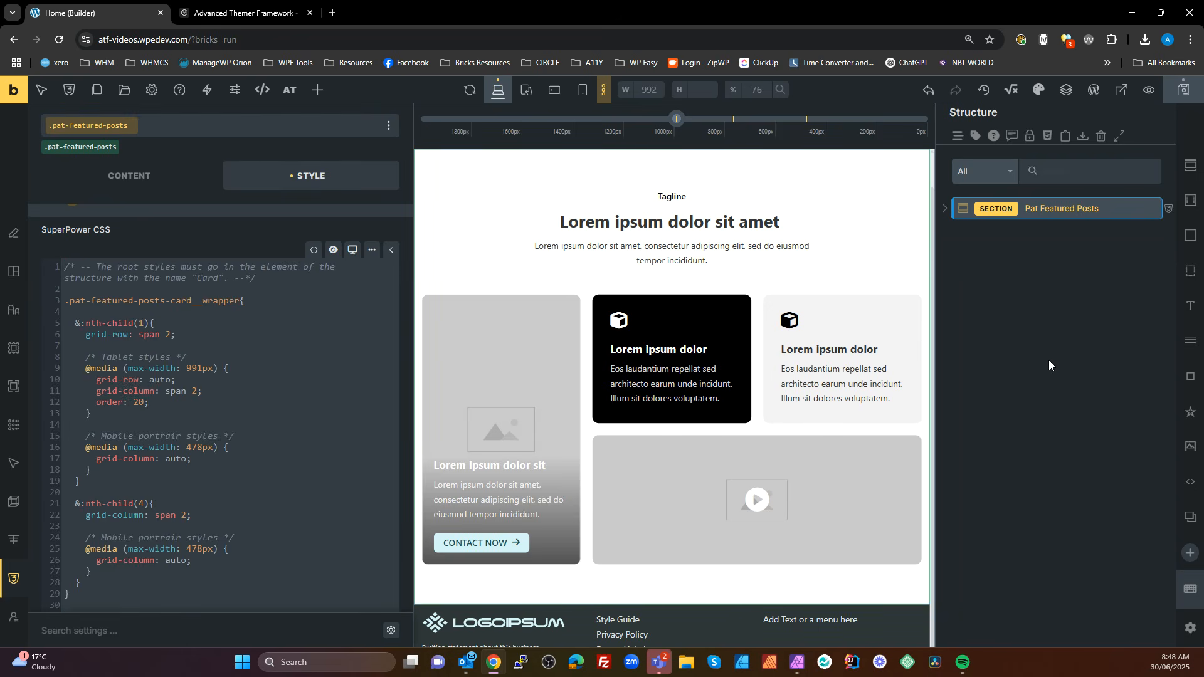
click(1183, 90)
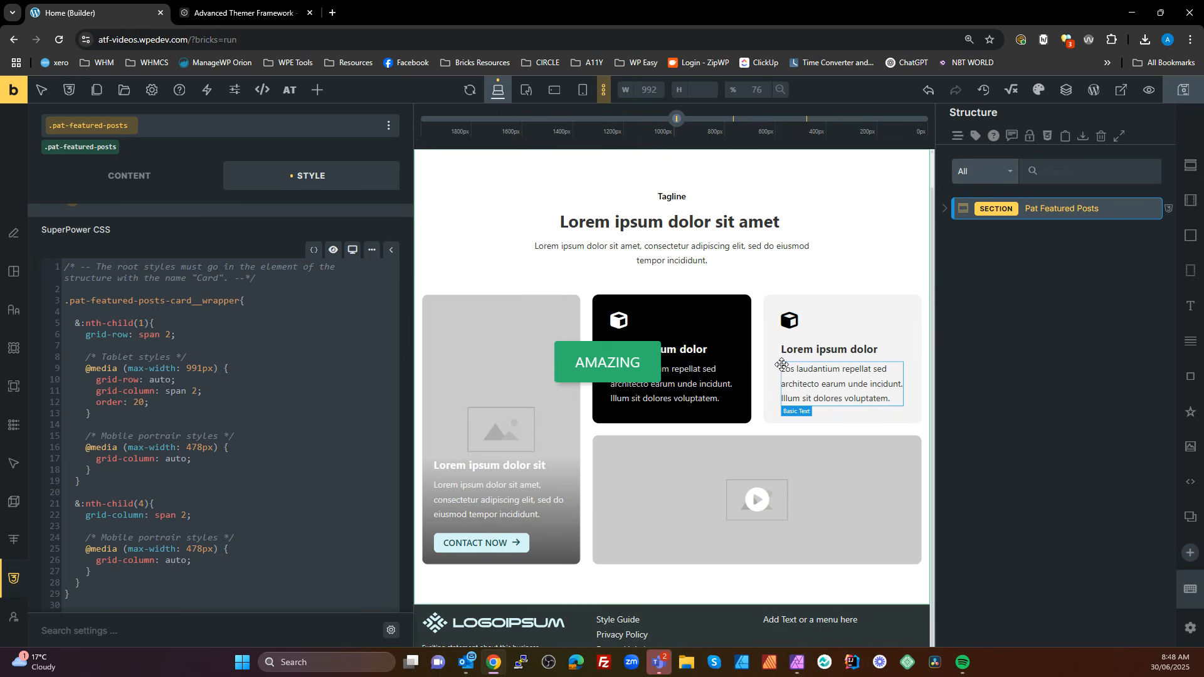
click(59, 39)
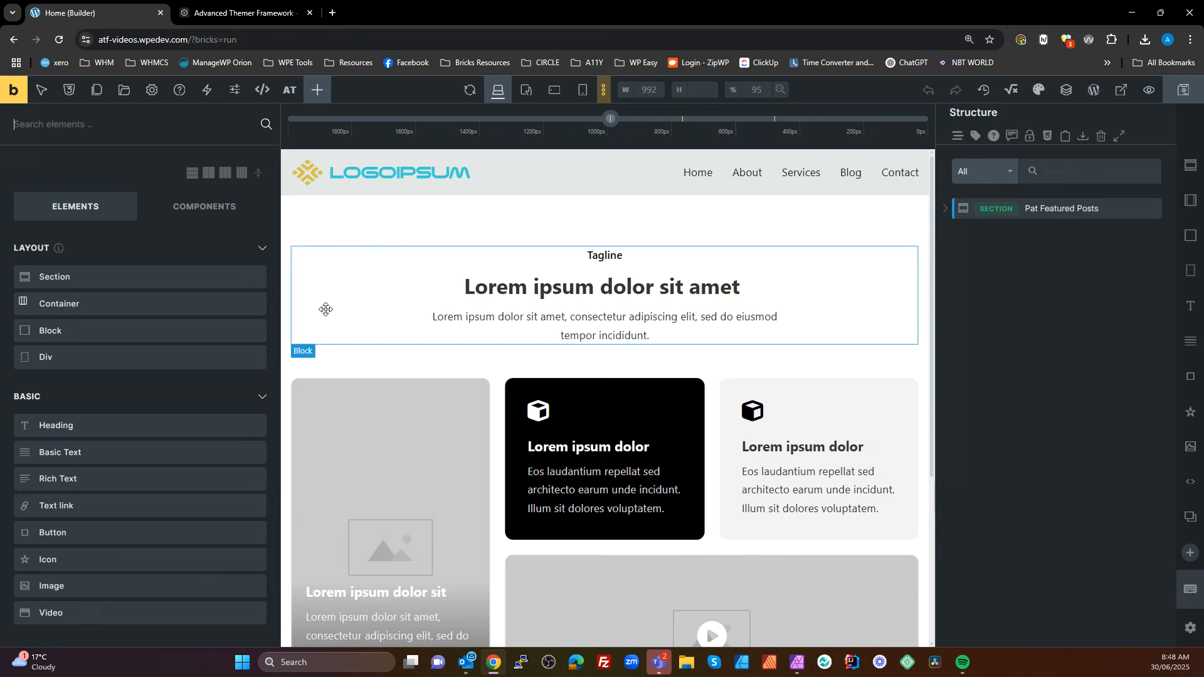
Examine the root selector in the SuperPower CSS of the Pat Featured Posts section, then deselect the section
click(1045, 201)
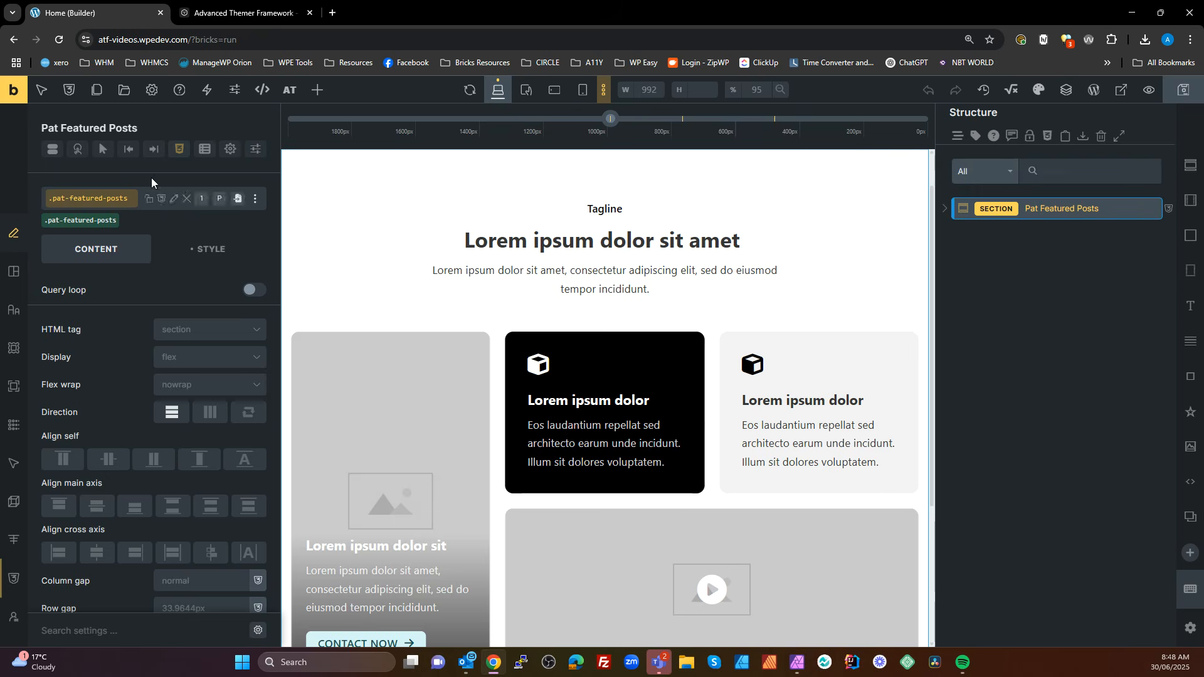
click(183, 151)
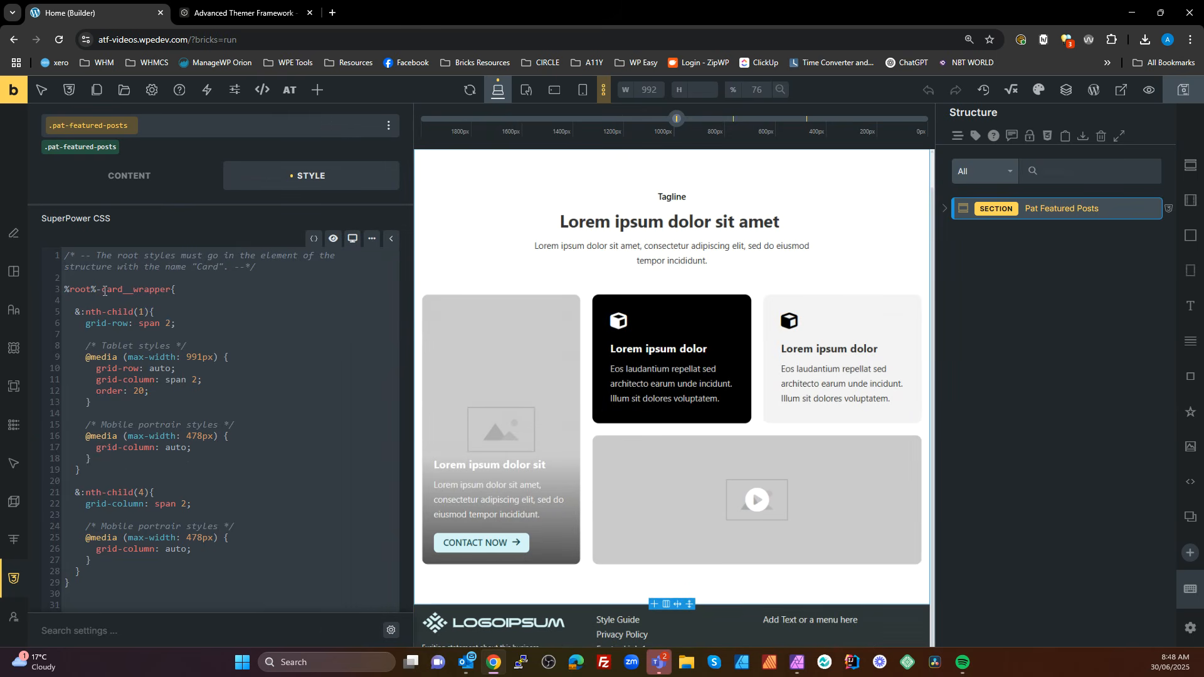
drag(97, 292, 45, 293)
click(96, 292)
drag(93, 292, 62, 292)
click(183, 356)
click(1037, 280)
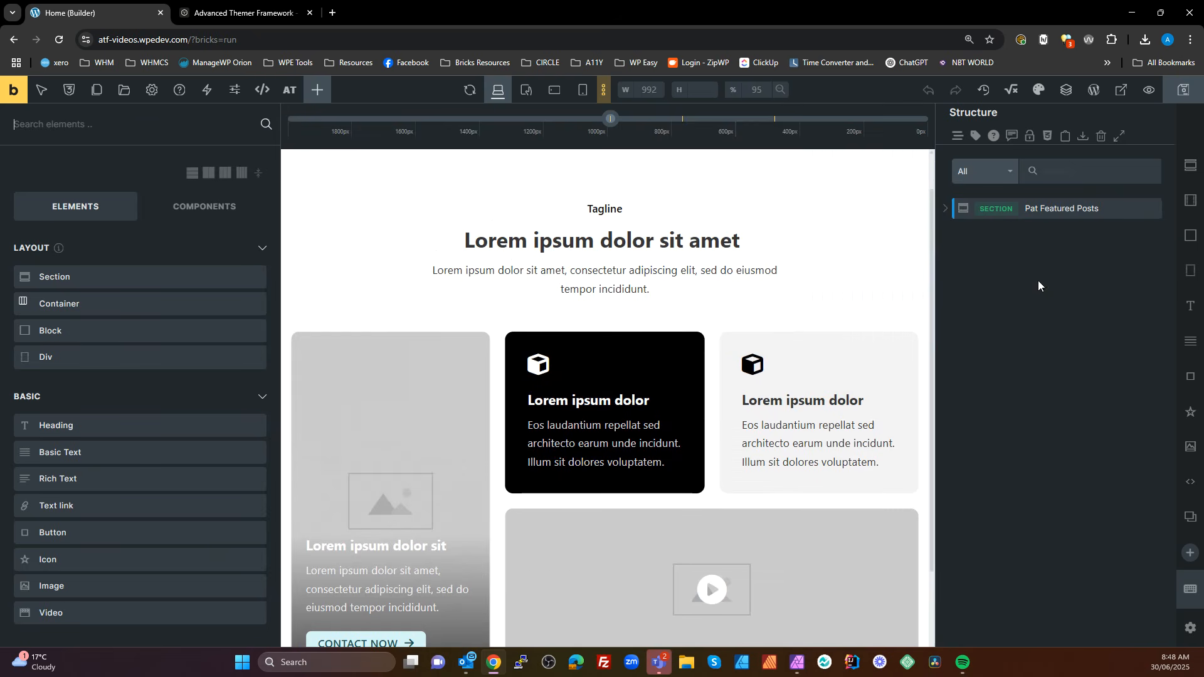
Duplicate the Pat Featured Posts section and rename the copy Pat Featured Services
click(1066, 210)
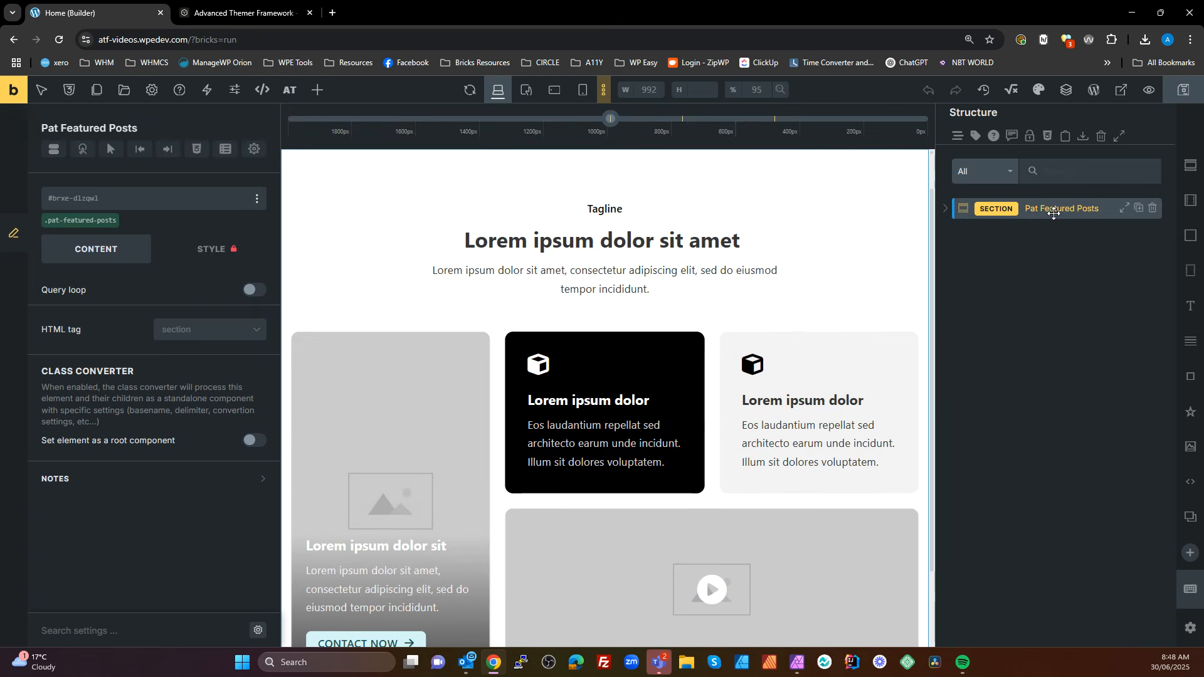
click(1139, 208)
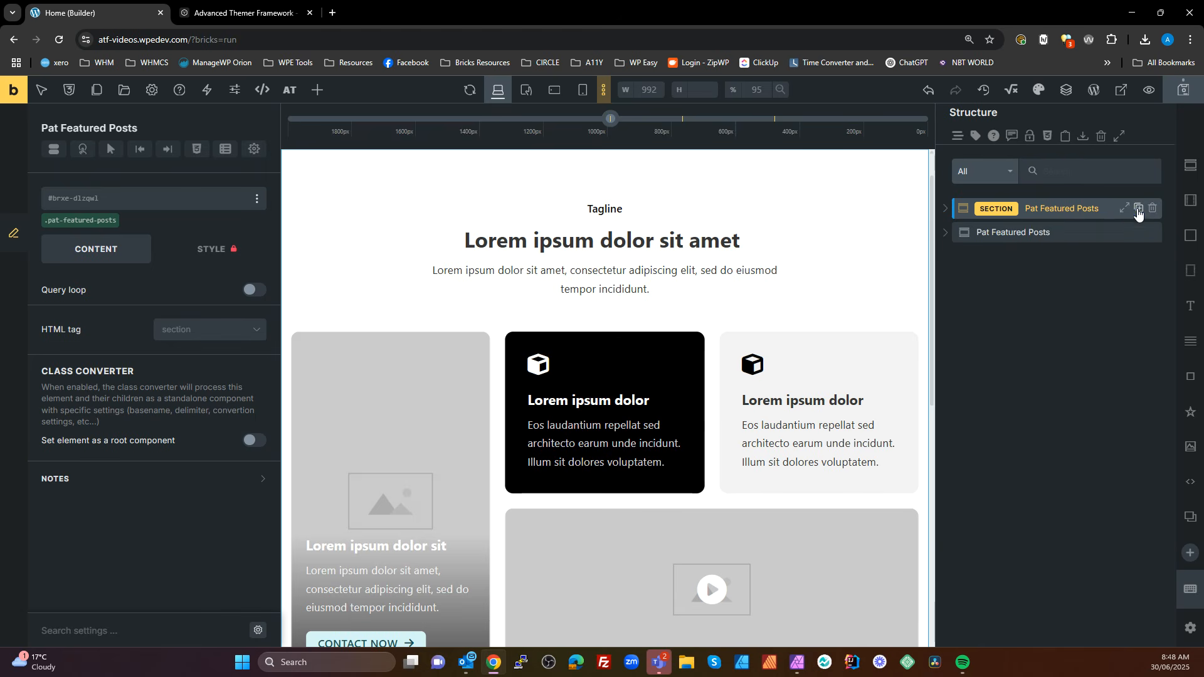
click(1031, 232)
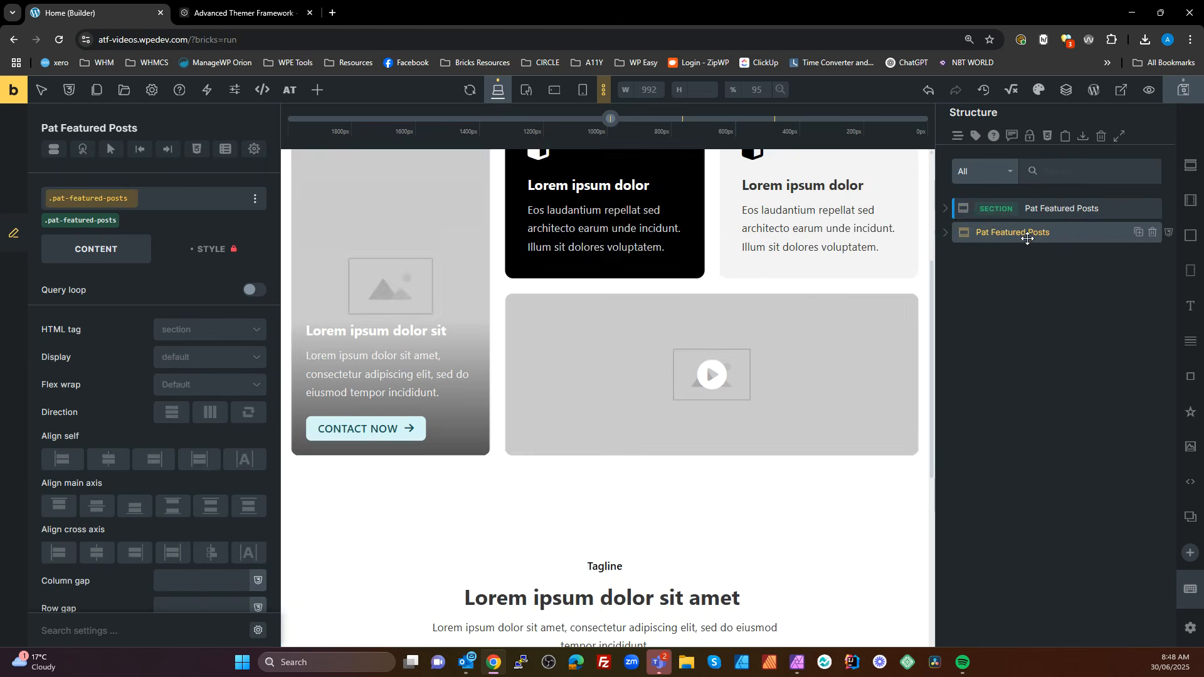
double_click(1089, 232)
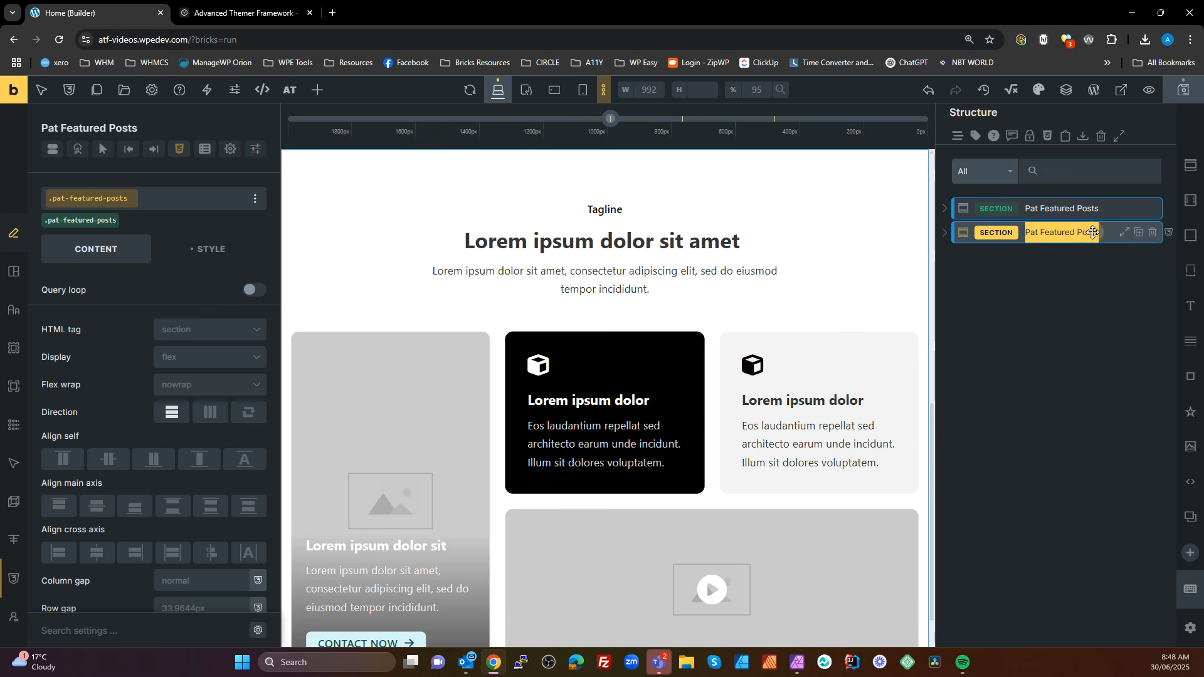
text(Service)
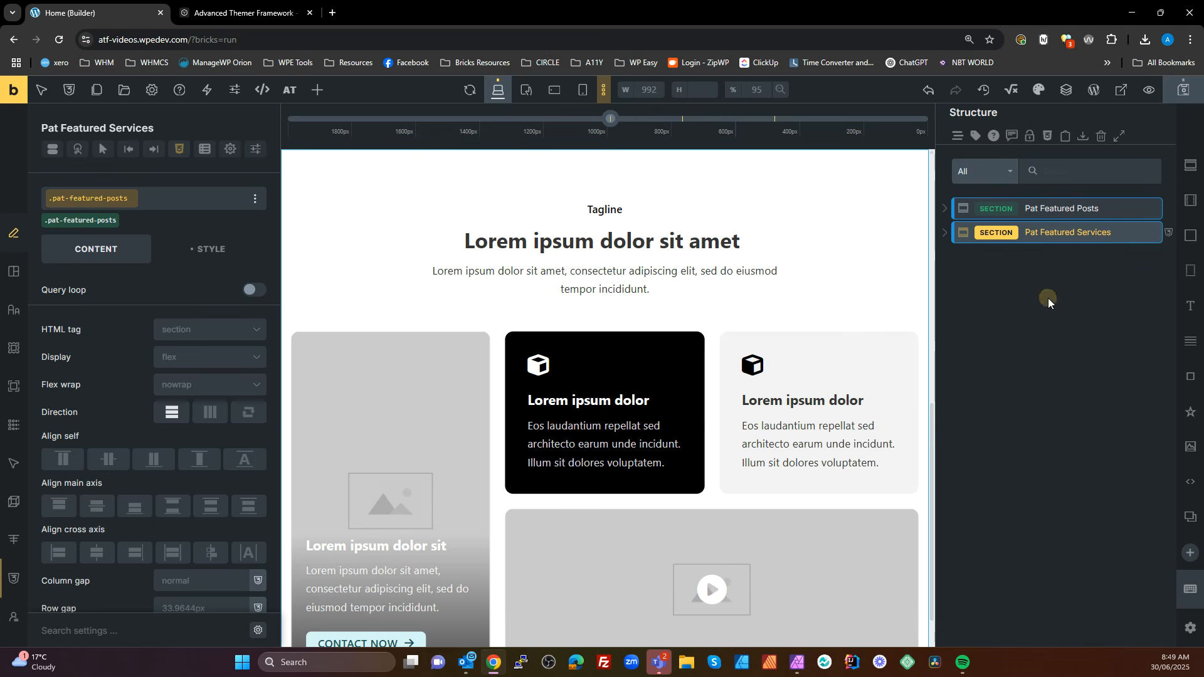
click(1047, 298)
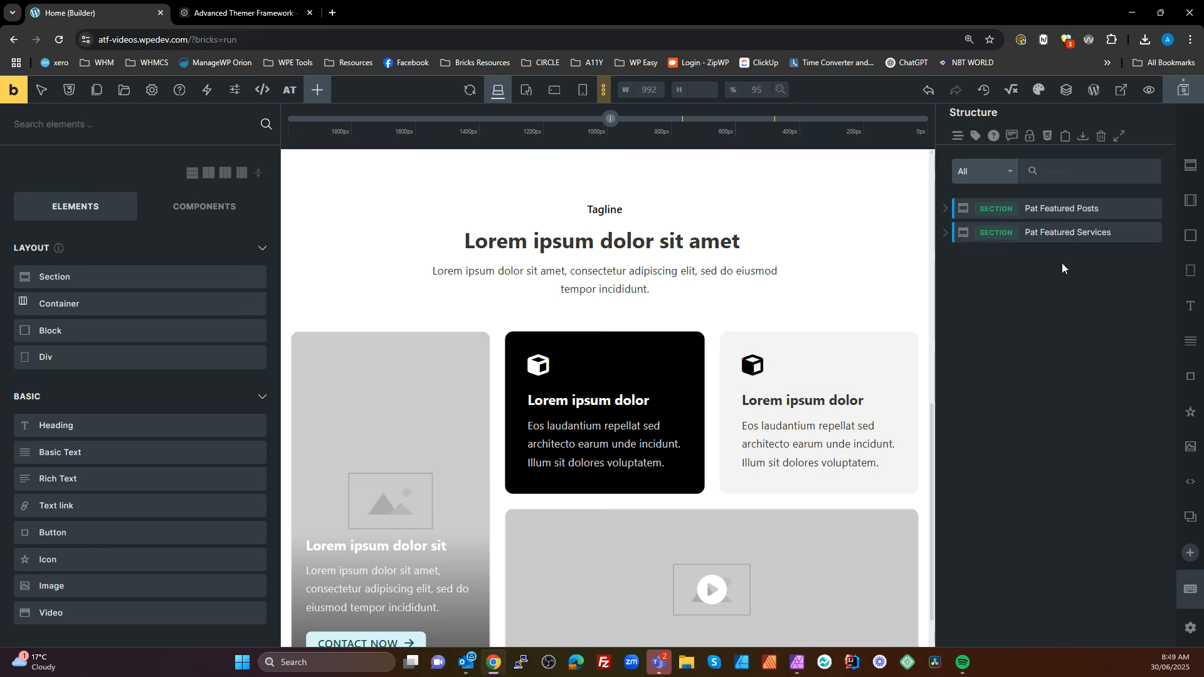
Start a bulk class duplication for the Pat Featured Services component, including only classes that contain pat-featured-posts
right_click(1050, 236)
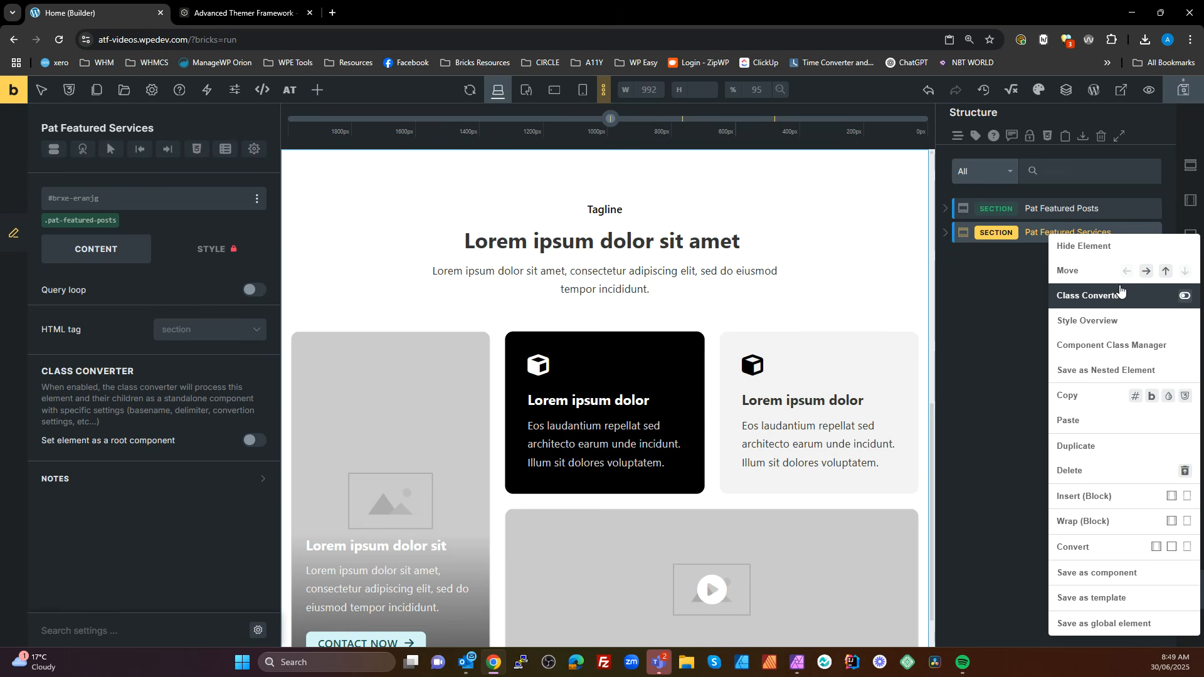
click(1142, 350)
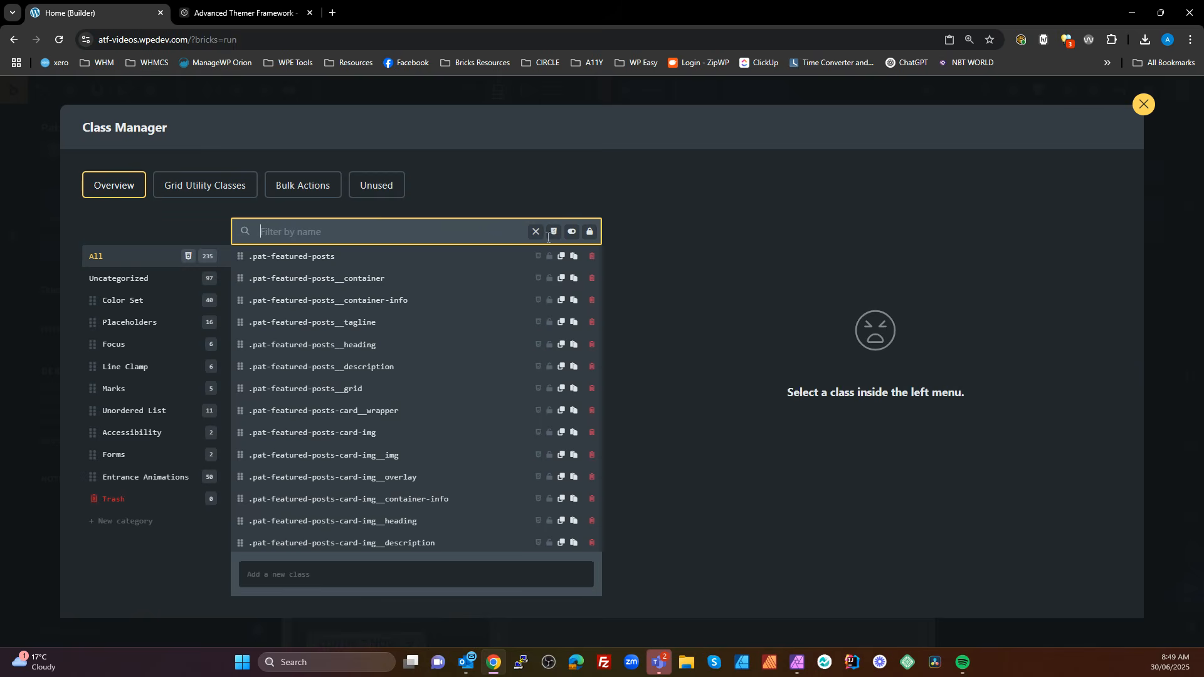
click(303, 192)
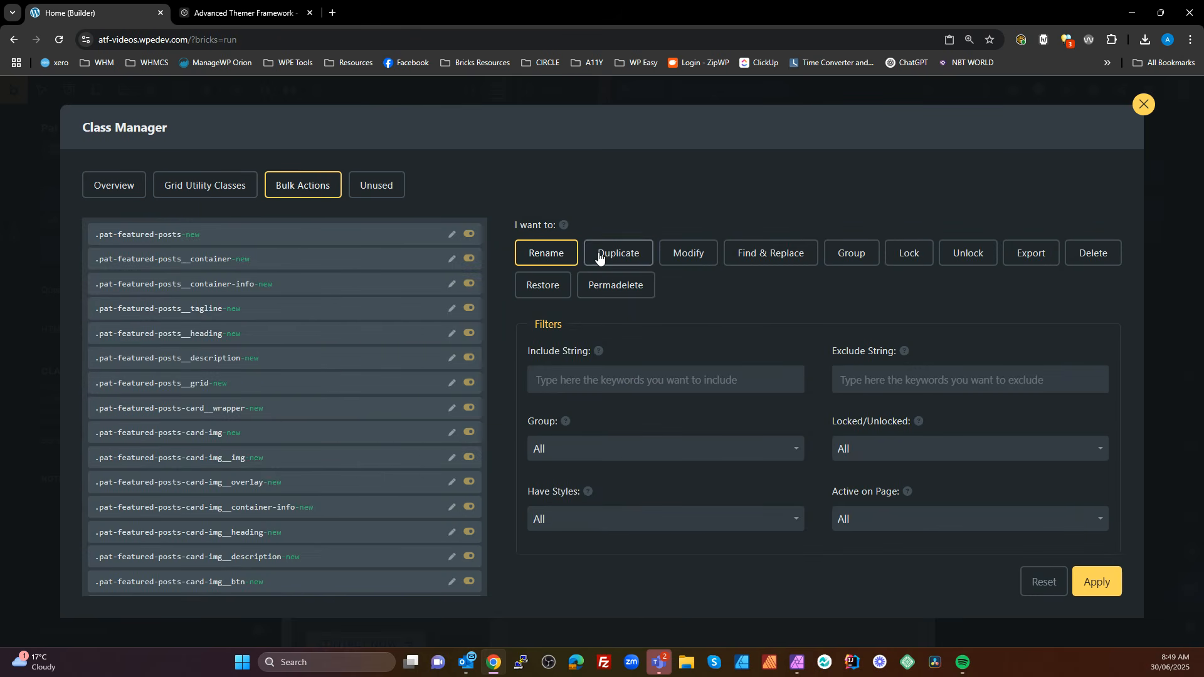
click(629, 254)
drag(182, 234, 99, 234)
key(ctrl+c)
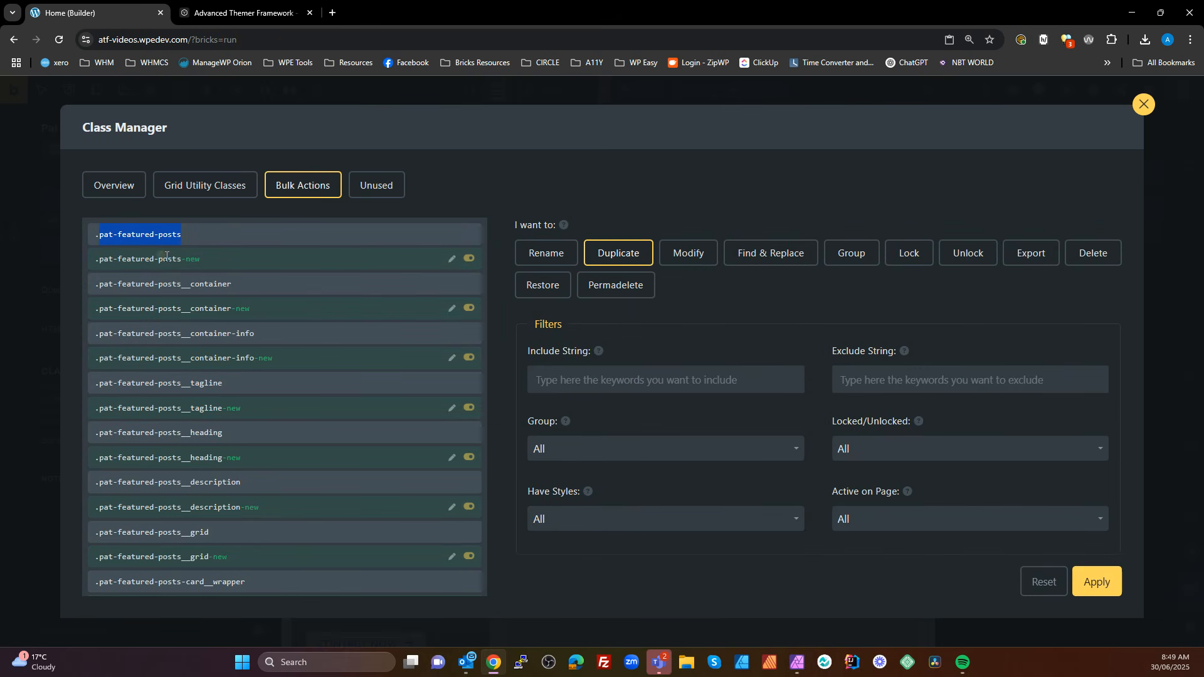
click(598, 381)
key(ctrl+v)
scroll(638, 450, down, 2)
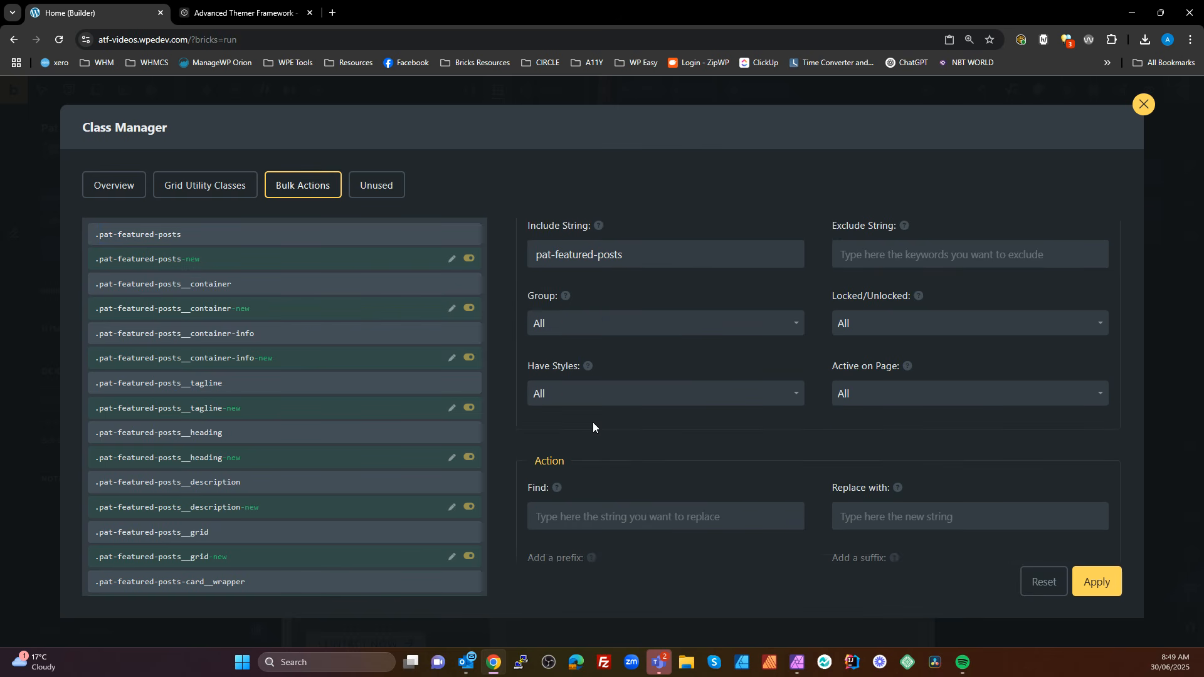
Set the bulk duplication to find pat-featured-posts and replace it with pat-featured-services
scroll(593, 433, down, 2)
click(589, 395)
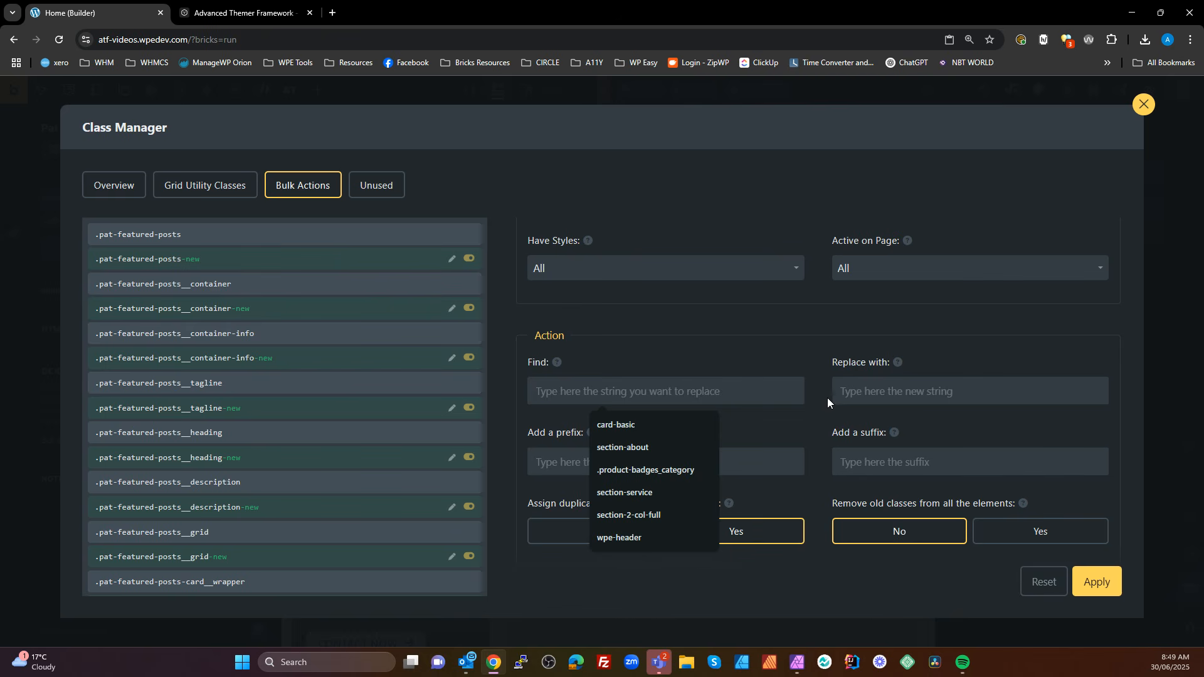
key(ctrl+v)
click(870, 397)
key(ctrl+v)
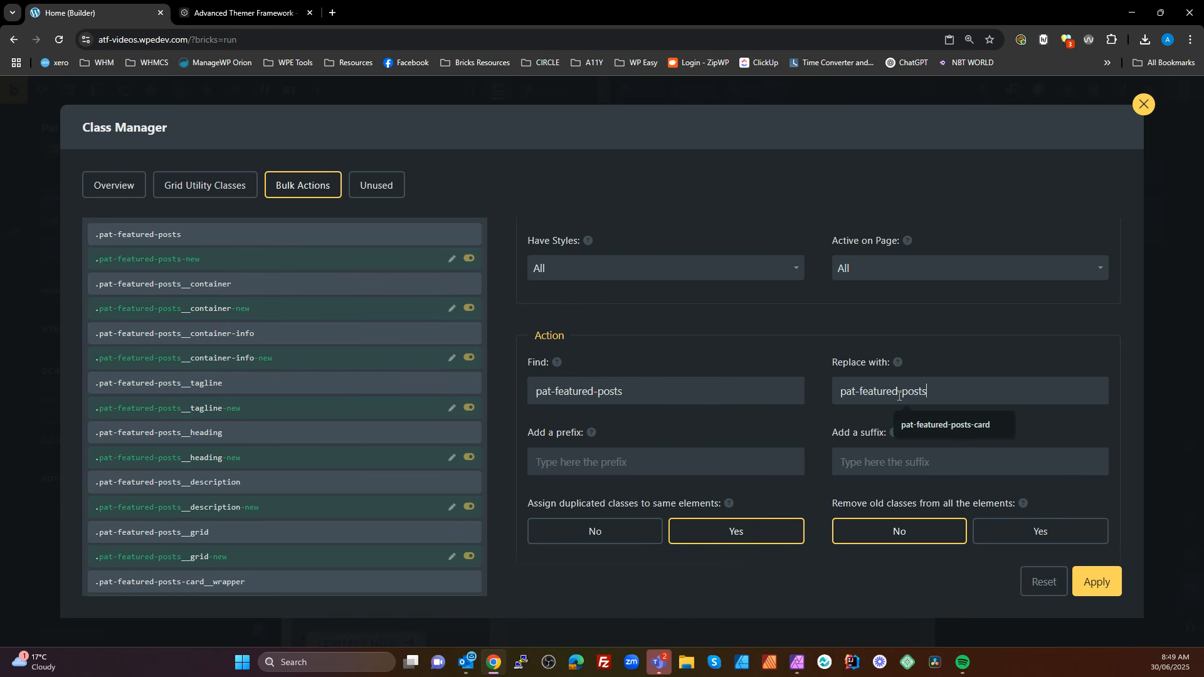
double_click(915, 390)
text(ser)
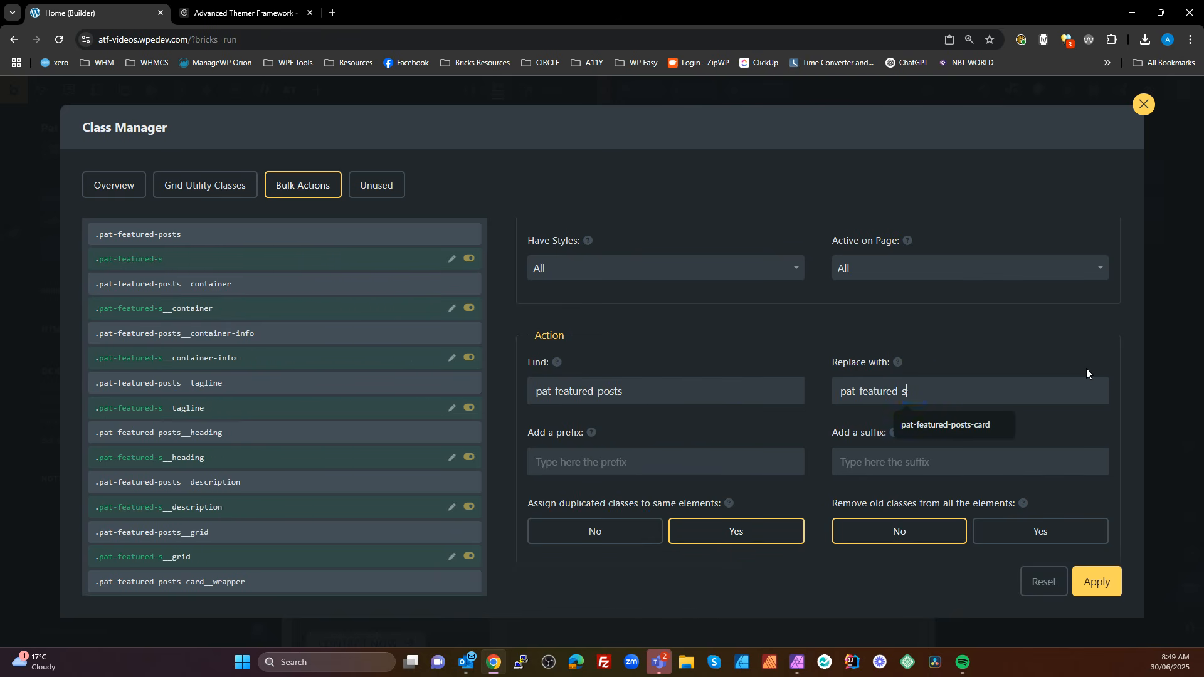
text(vices)
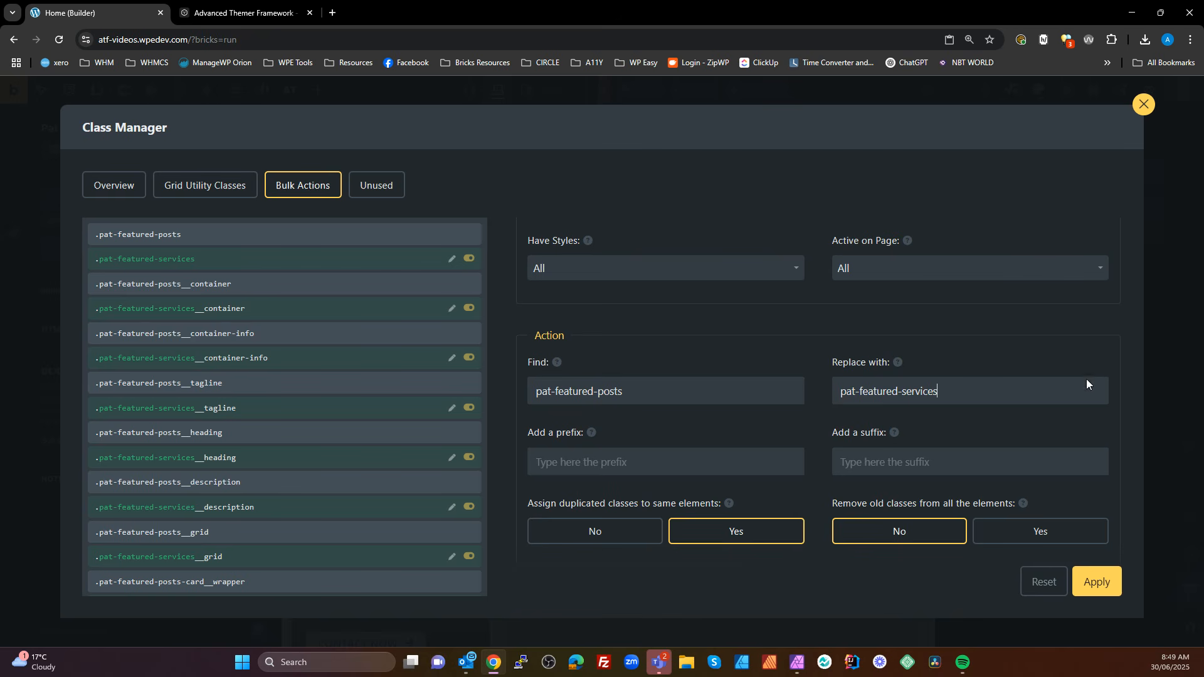
Enable removing old classes from all the elements, apply the bulk duplication, and close the Class Manager
click(1038, 536)
click(1092, 583)
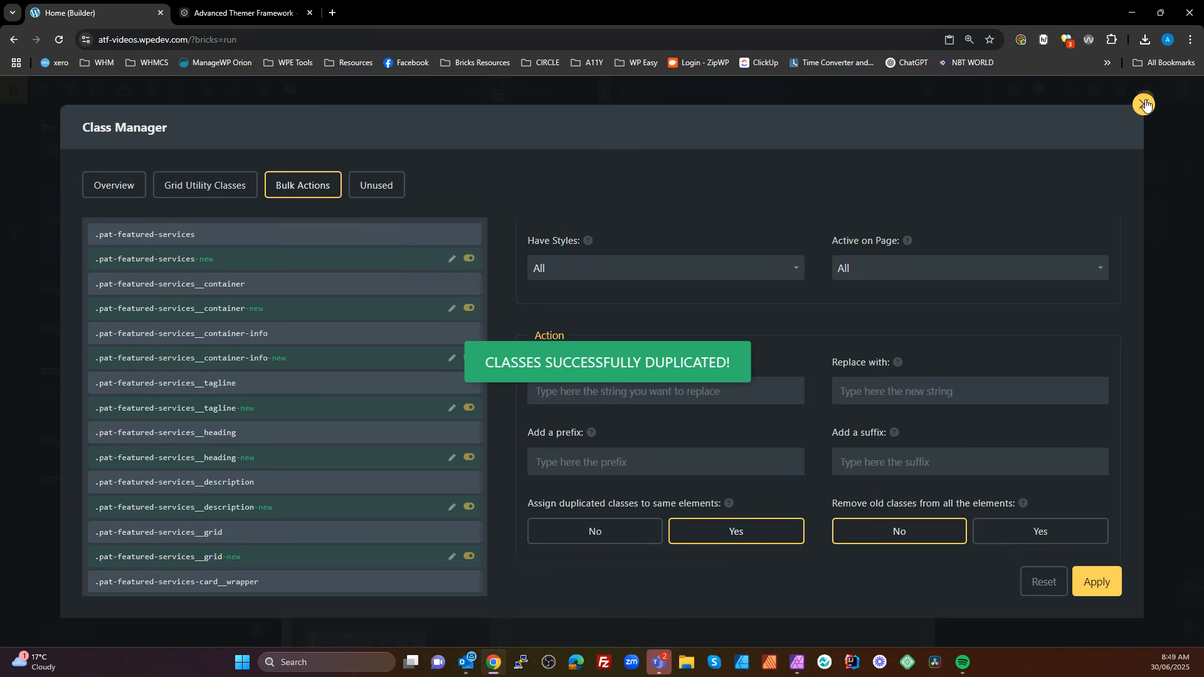
click(1145, 105)
click(1039, 319)
Examine the CSS of the .pat-featured-services class on the Pat Featured Services section and expand the section in the structure
click(1058, 238)
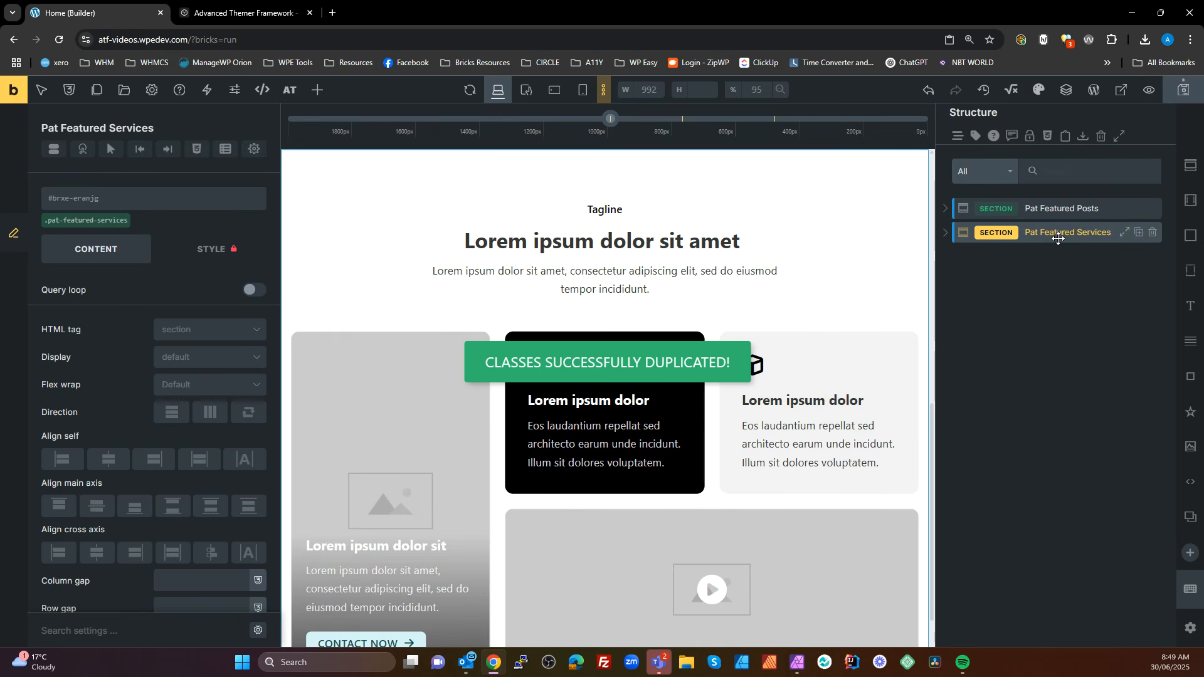
click(75, 228)
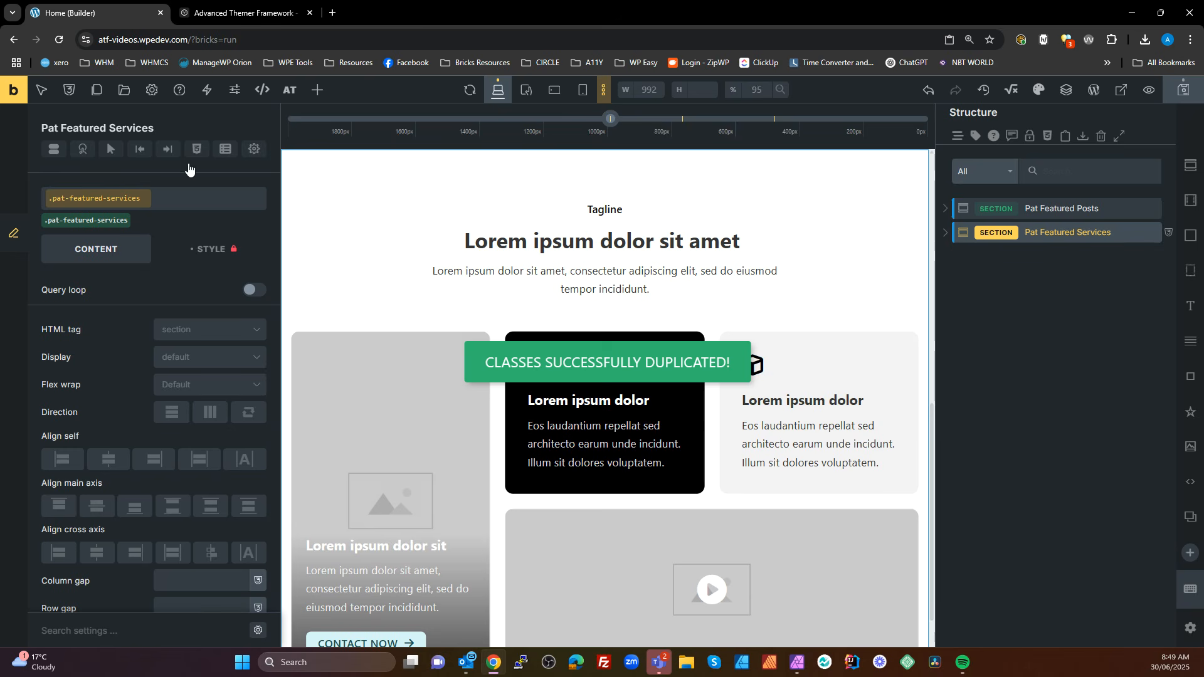
click(201, 249)
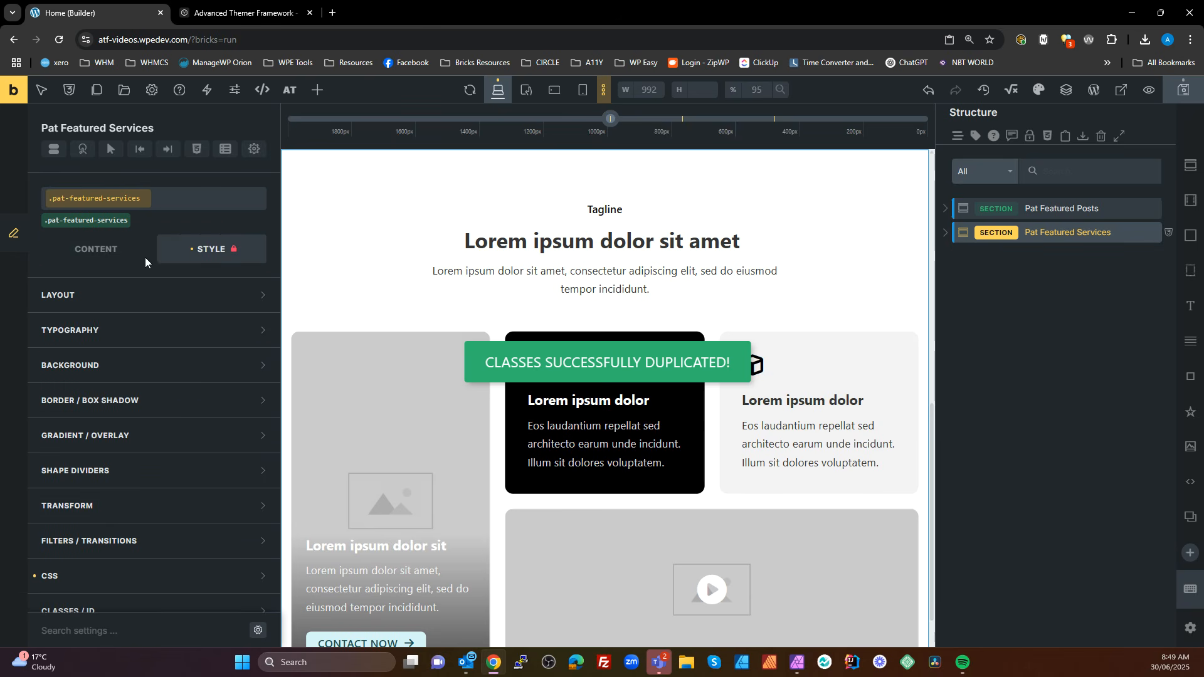
click(197, 150)
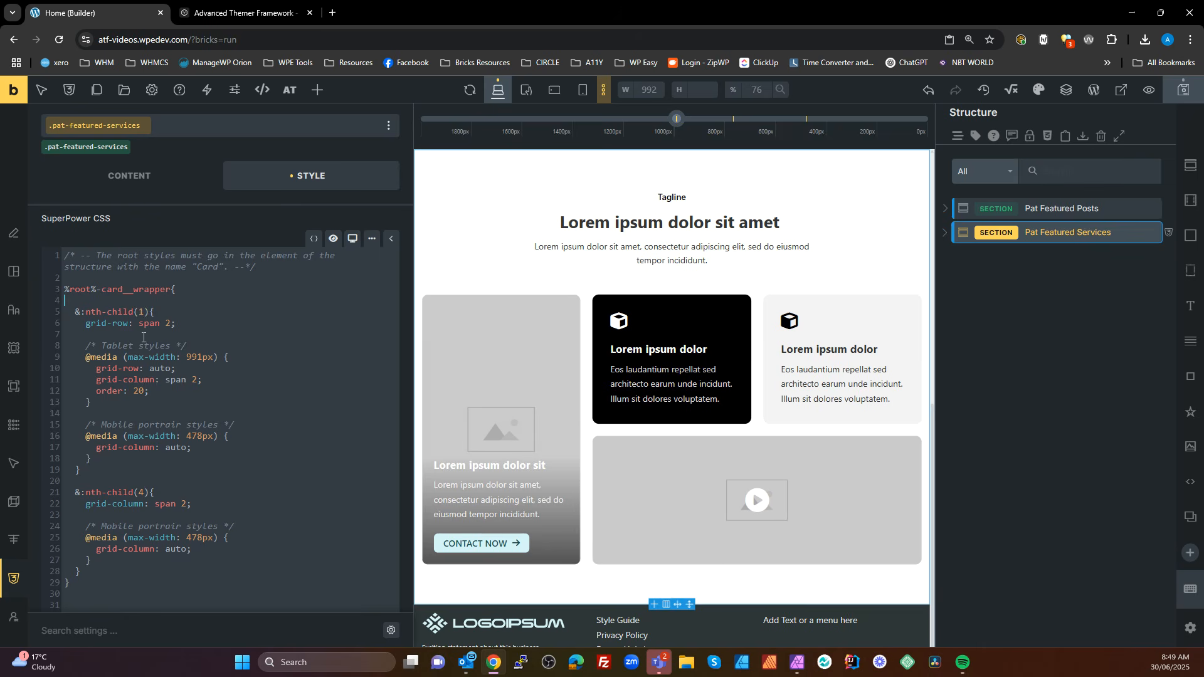
click(946, 235)
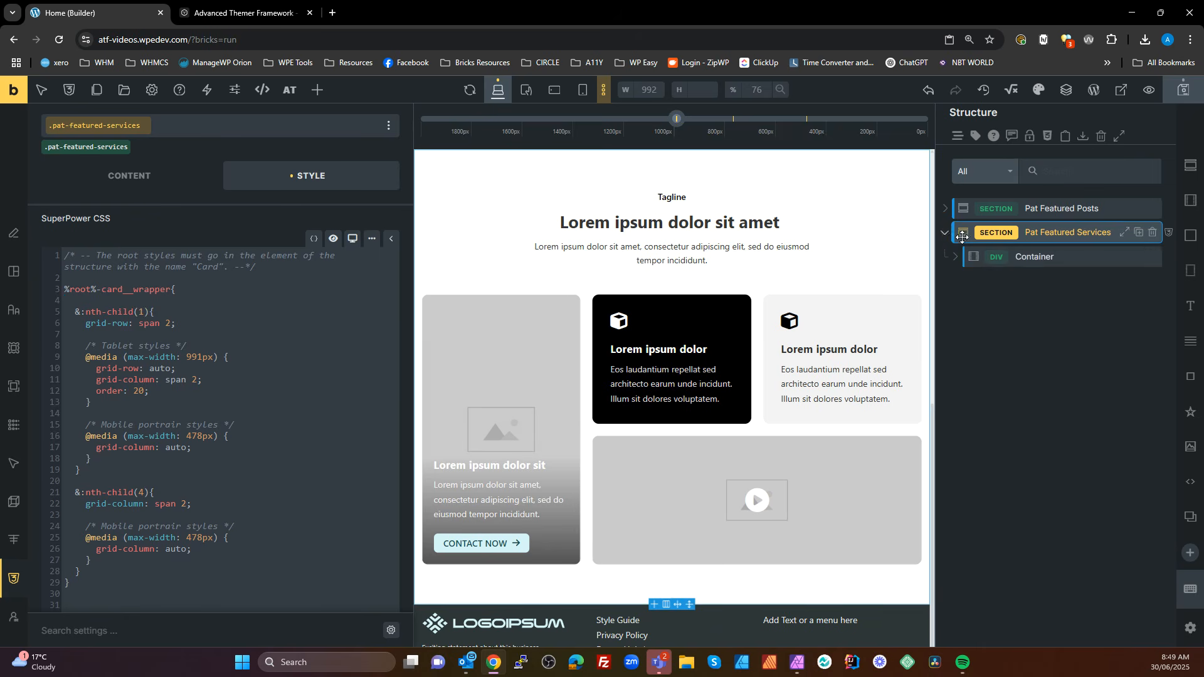
Check the classes assigned to the Container and Container info elements inside the Pat Featured Services section
click(988, 256)
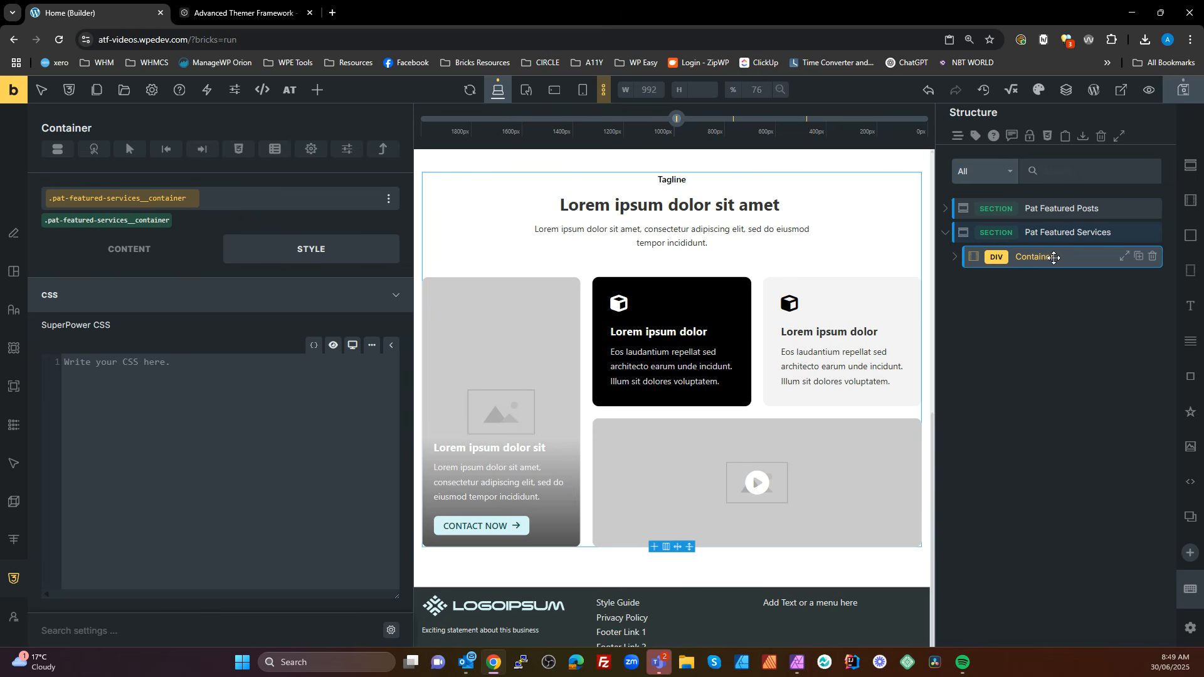
click(954, 257)
click(1035, 282)
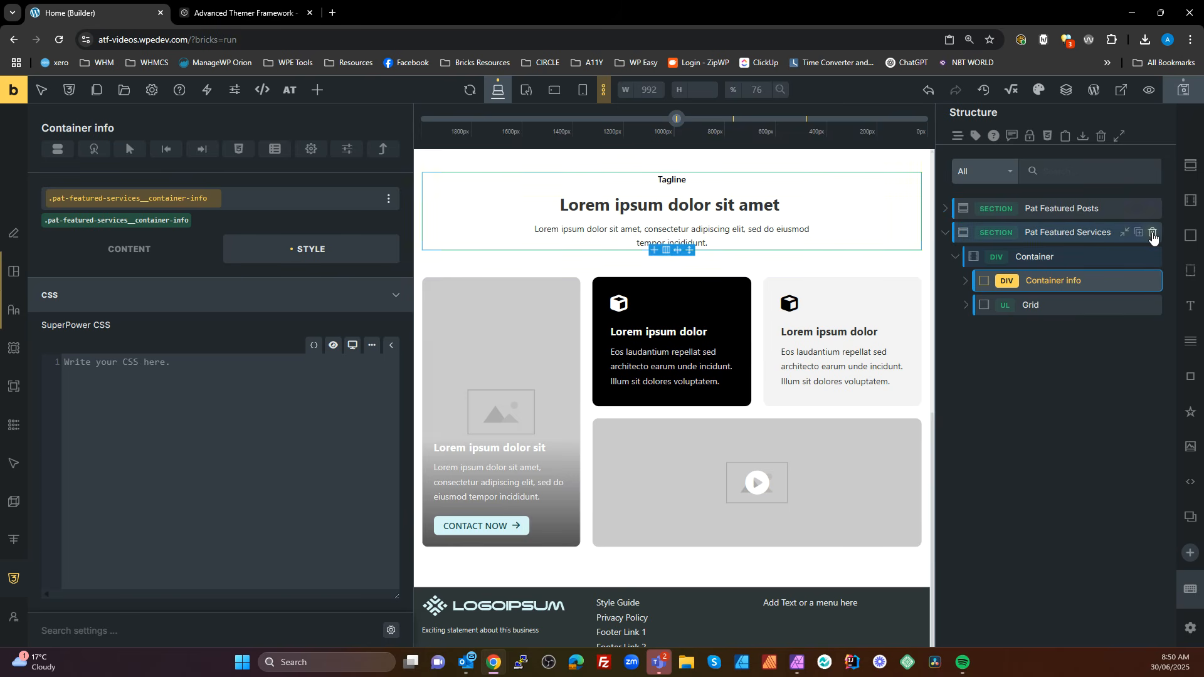
Delete the Pat Featured Services section and move all global classes matching "services" to the trash
click(1153, 233)
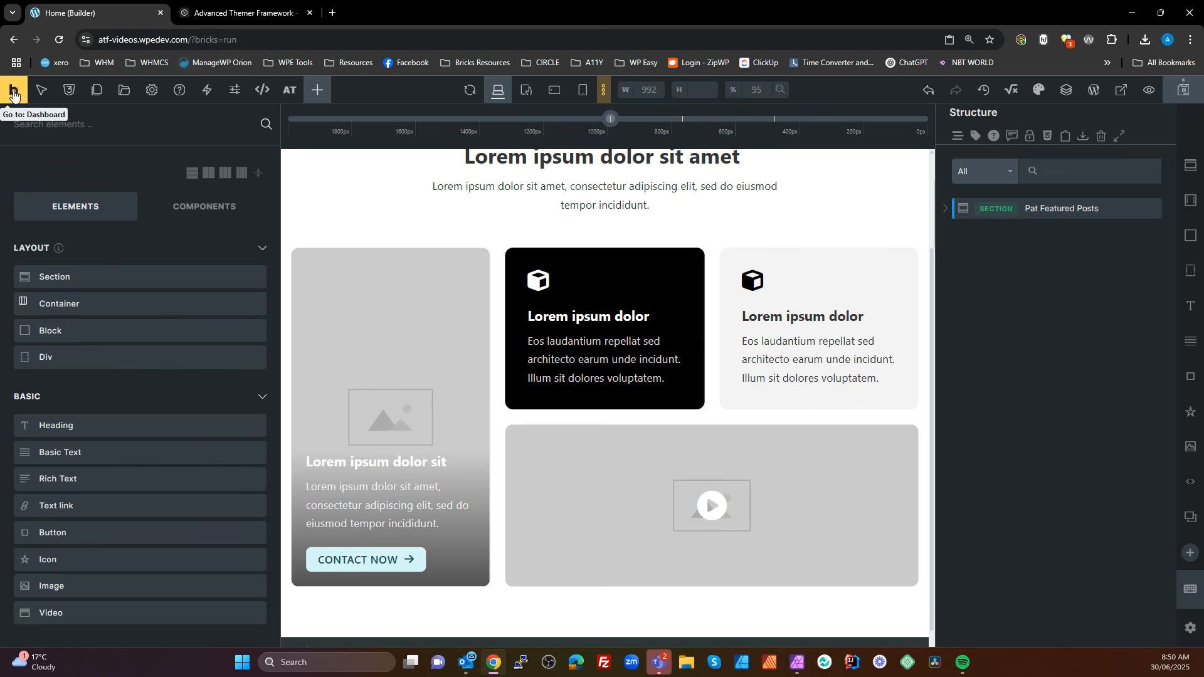
click(69, 89)
click(227, 218)
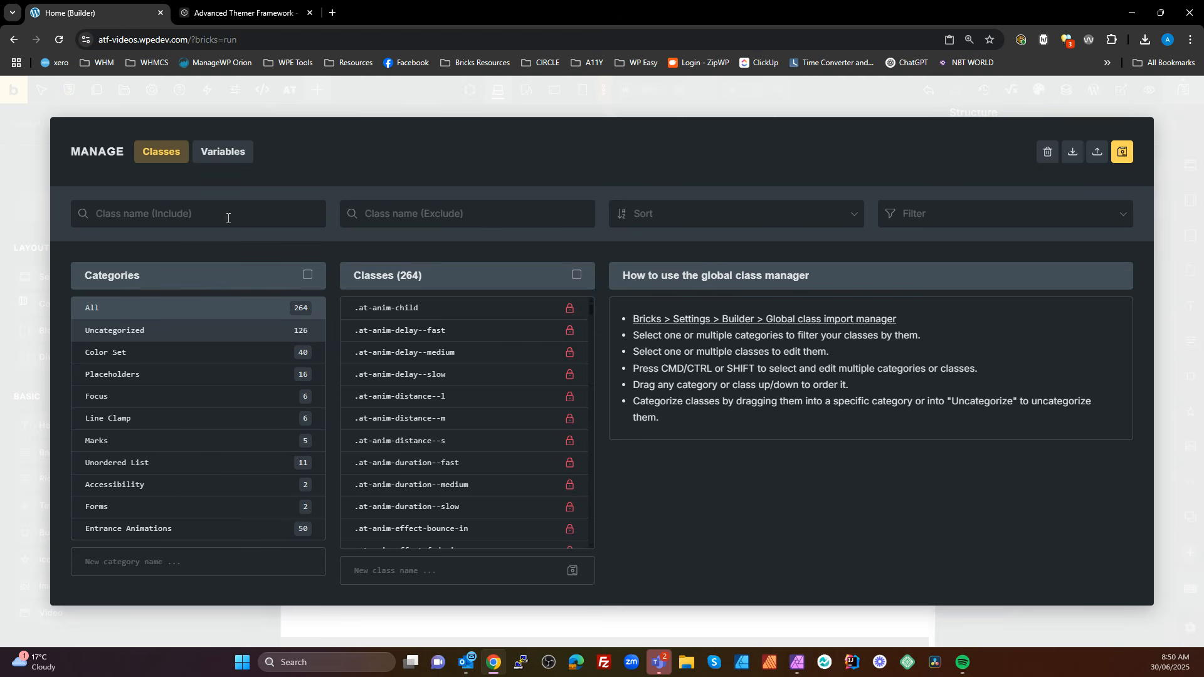
text(services)
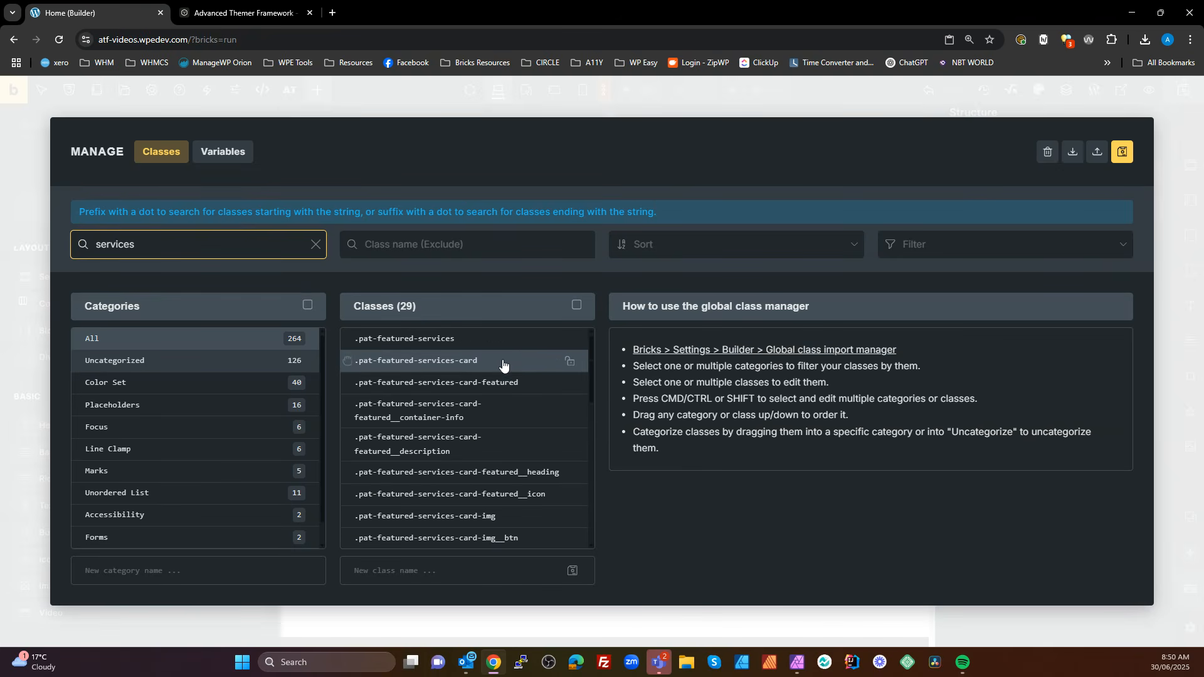
scroll(520, 399, down, 1)
scroll(520, 401, down, 5)
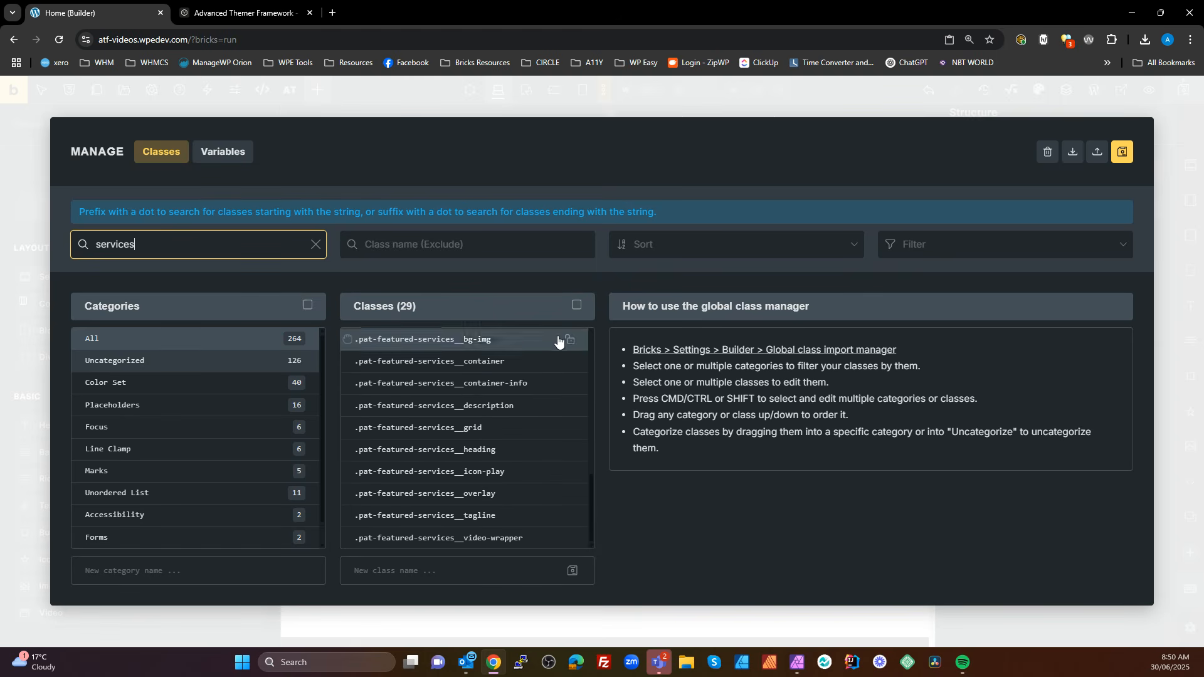
click(575, 305)
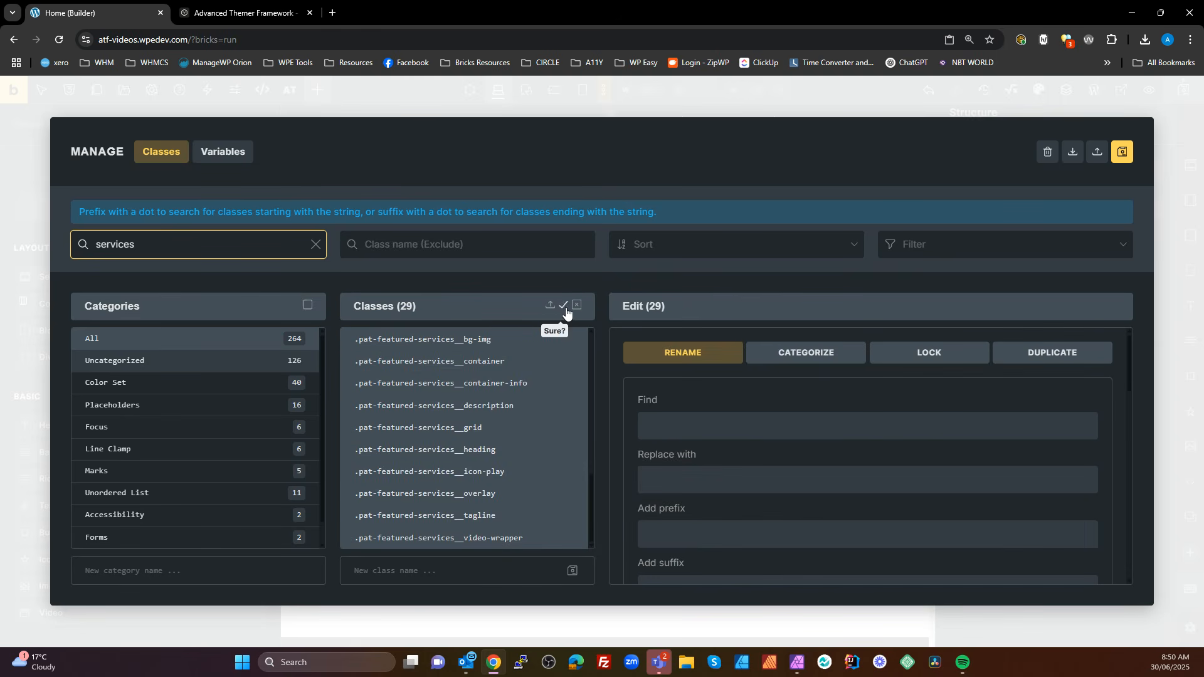
click(565, 307)
Try to permanently delete all the trashed pat-featured-services classes
click(1047, 154)
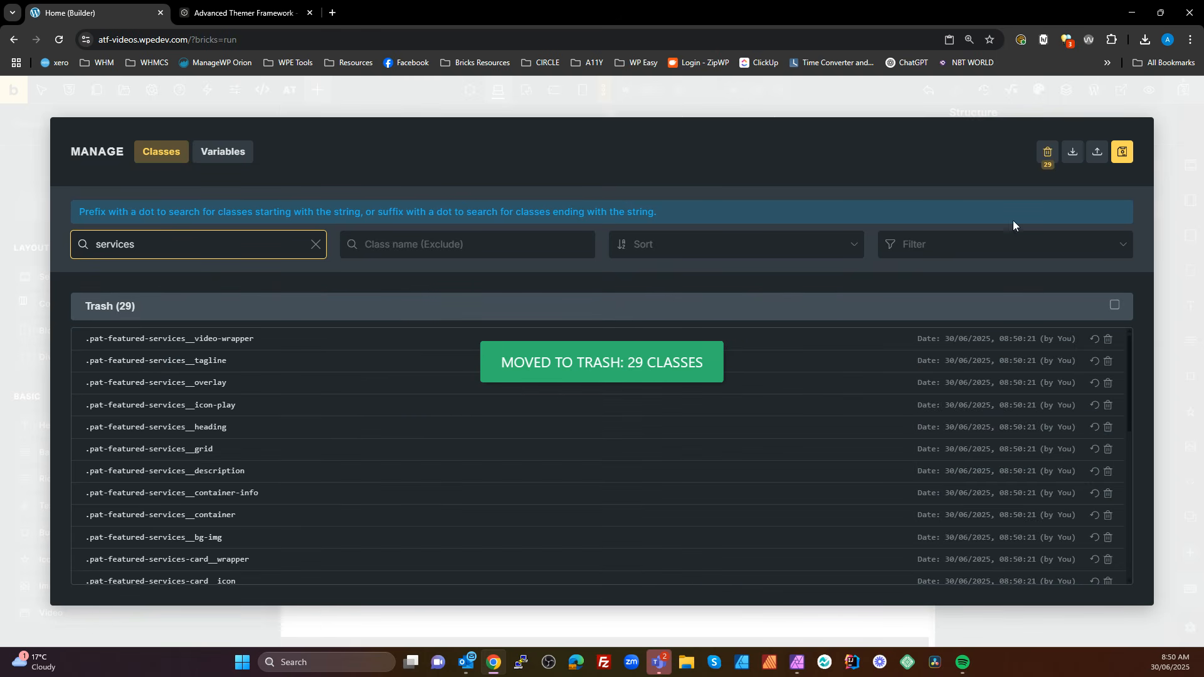
click(1114, 305)
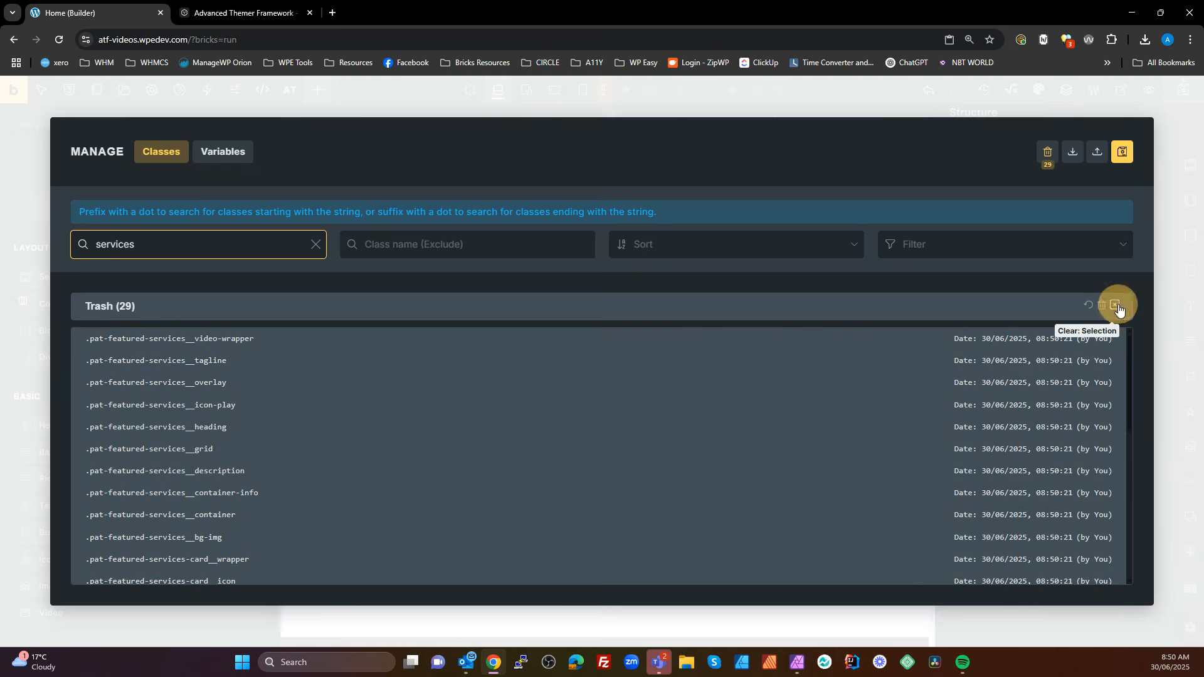
click(1101, 306)
click(1102, 306)
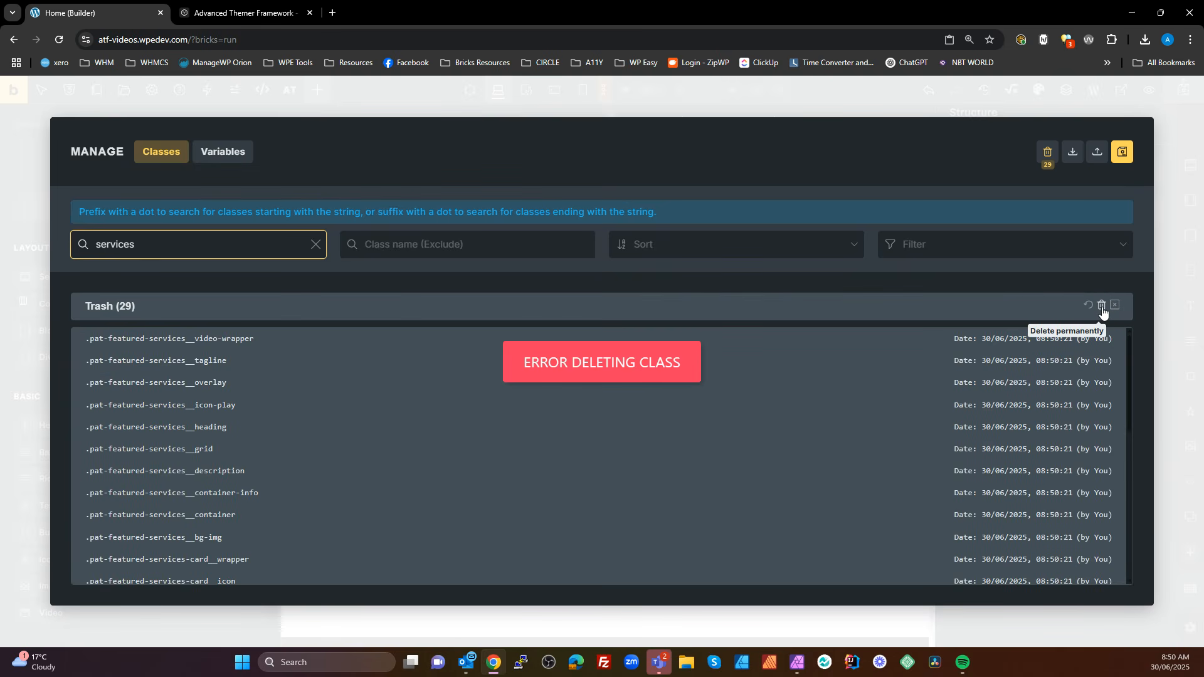
click(1102, 307)
click(1102, 307)
Save the class changes, close the Class Manager and reload the builder page
click(1125, 157)
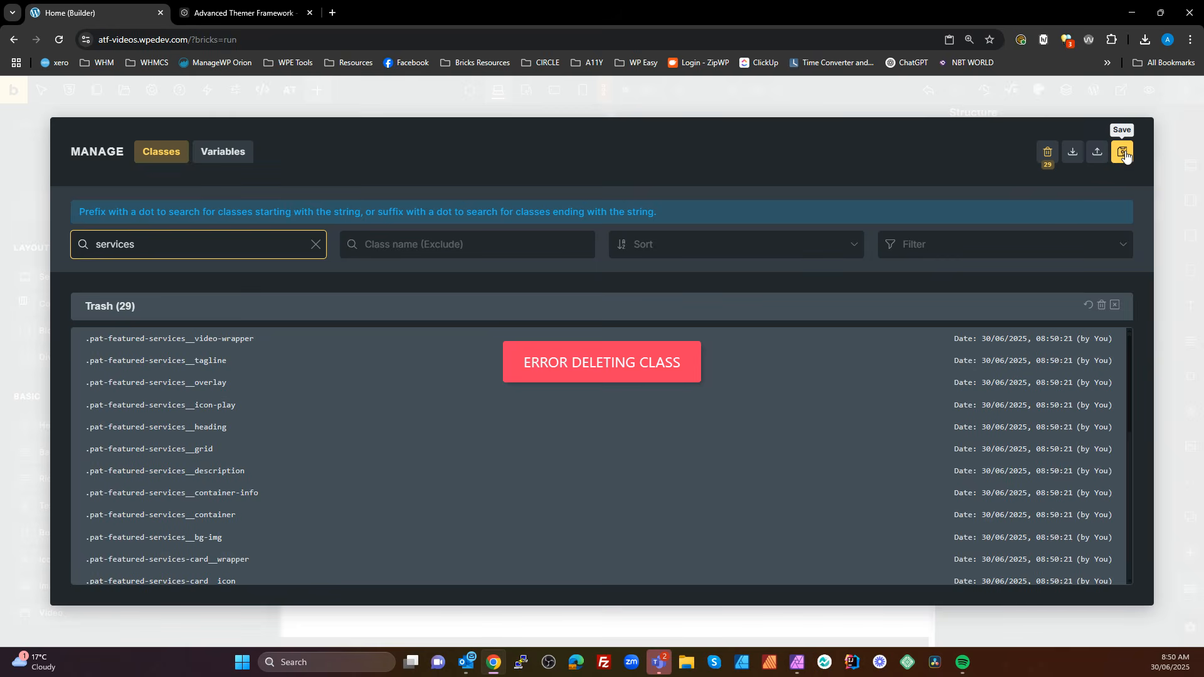
click(1166, 247)
click(59, 40)
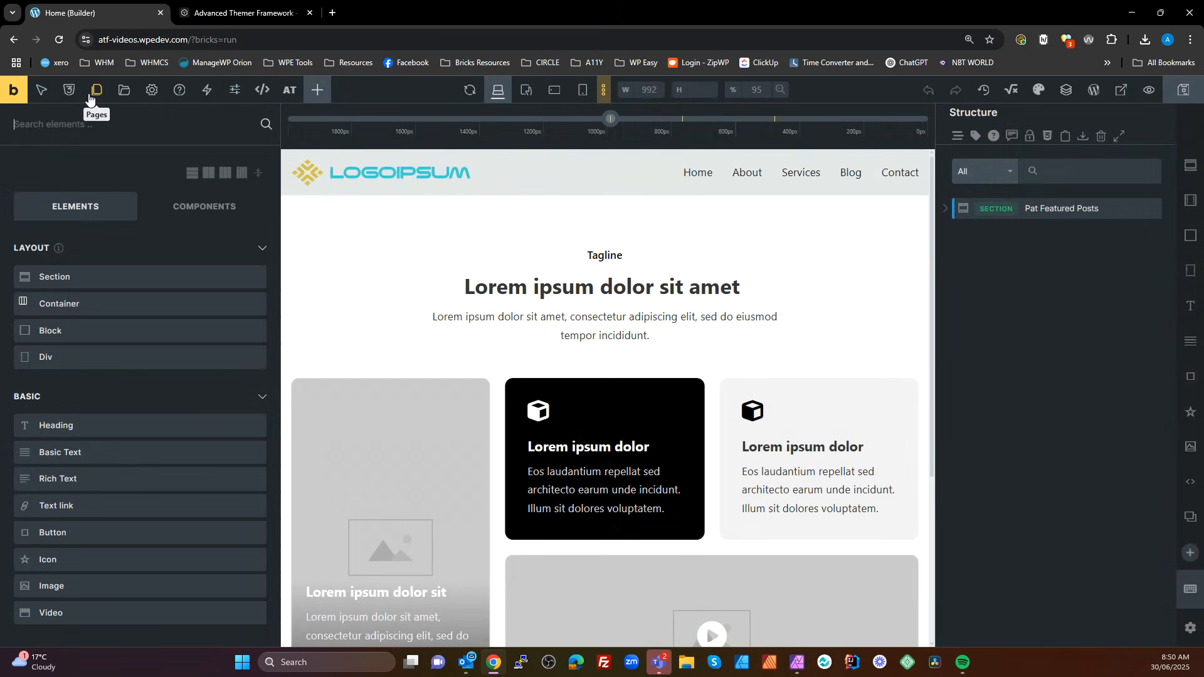
Check for remaining classes matching "ser" and permanently delete all the trashed pat-featured-services classes in the Class Manager
click(69, 90)
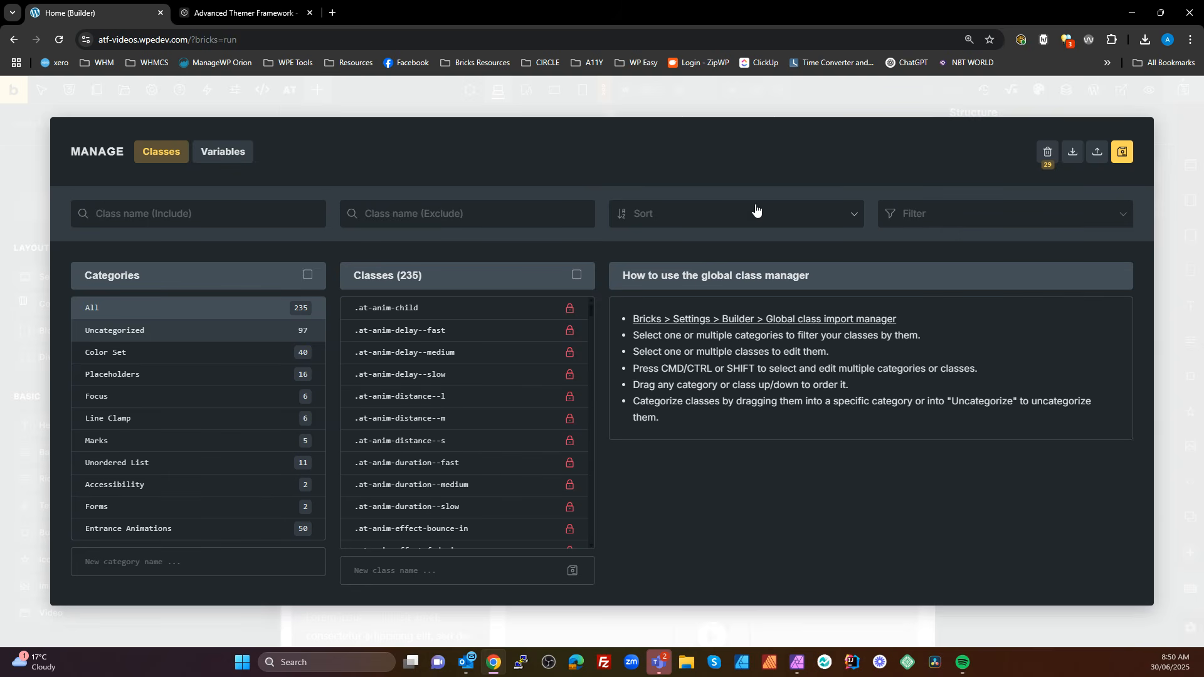
click(179, 215)
text(ser)
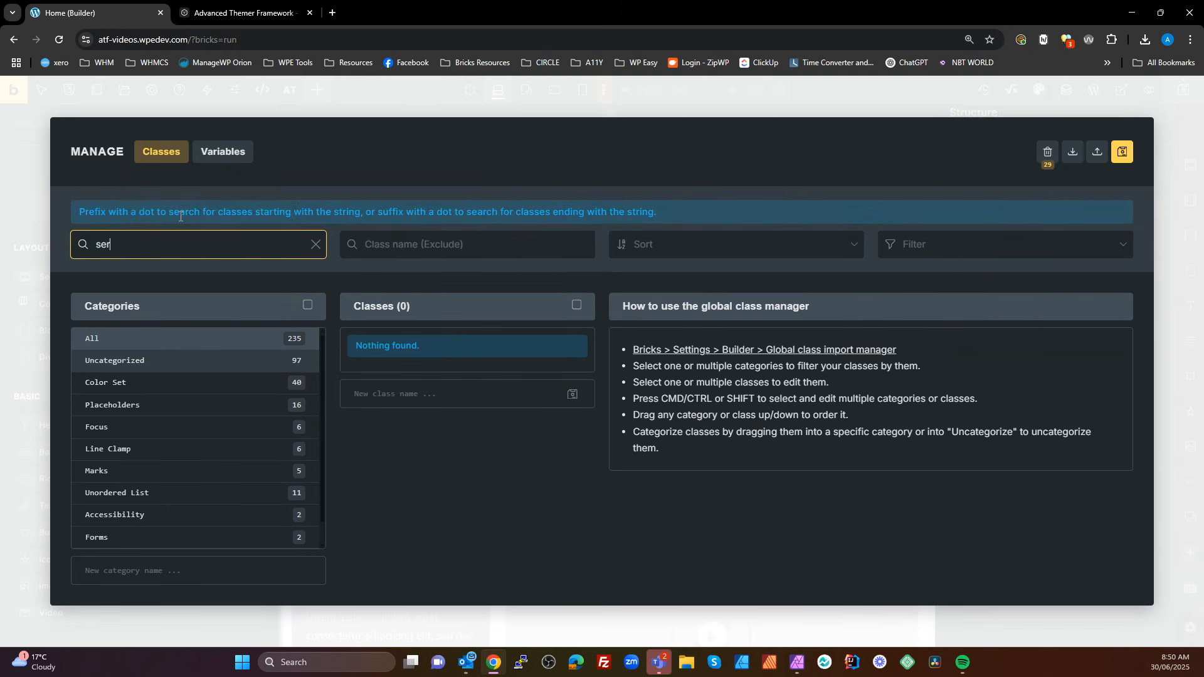
click(1046, 154)
click(1114, 305)
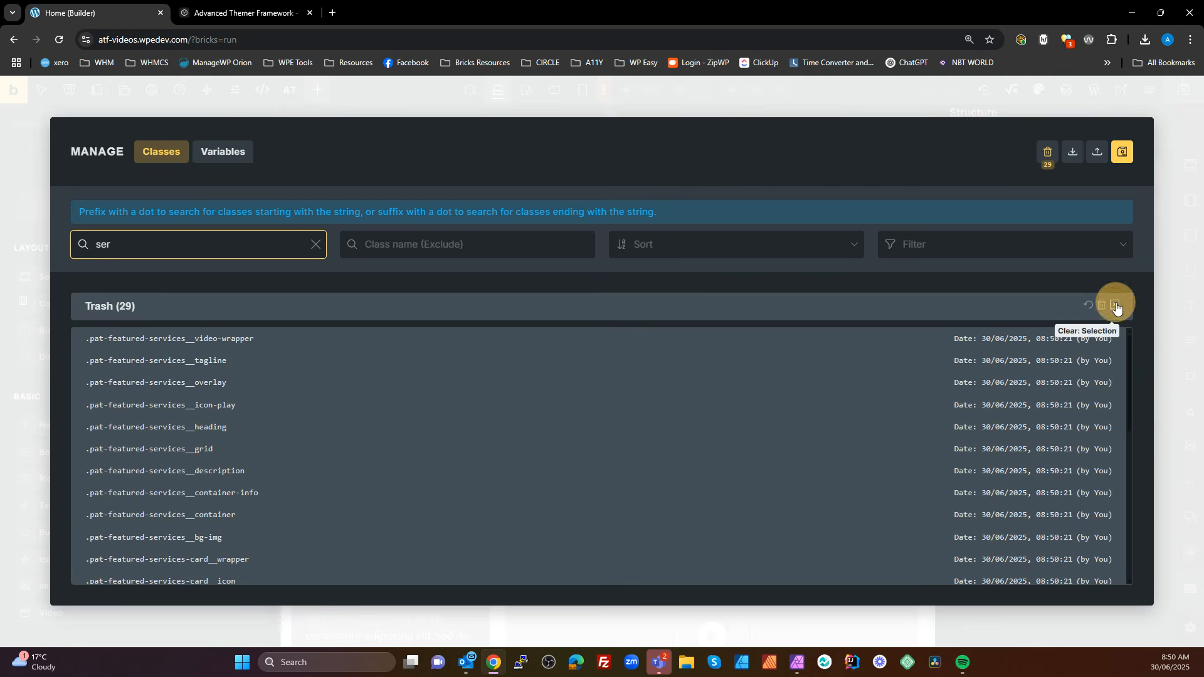
click(1102, 306)
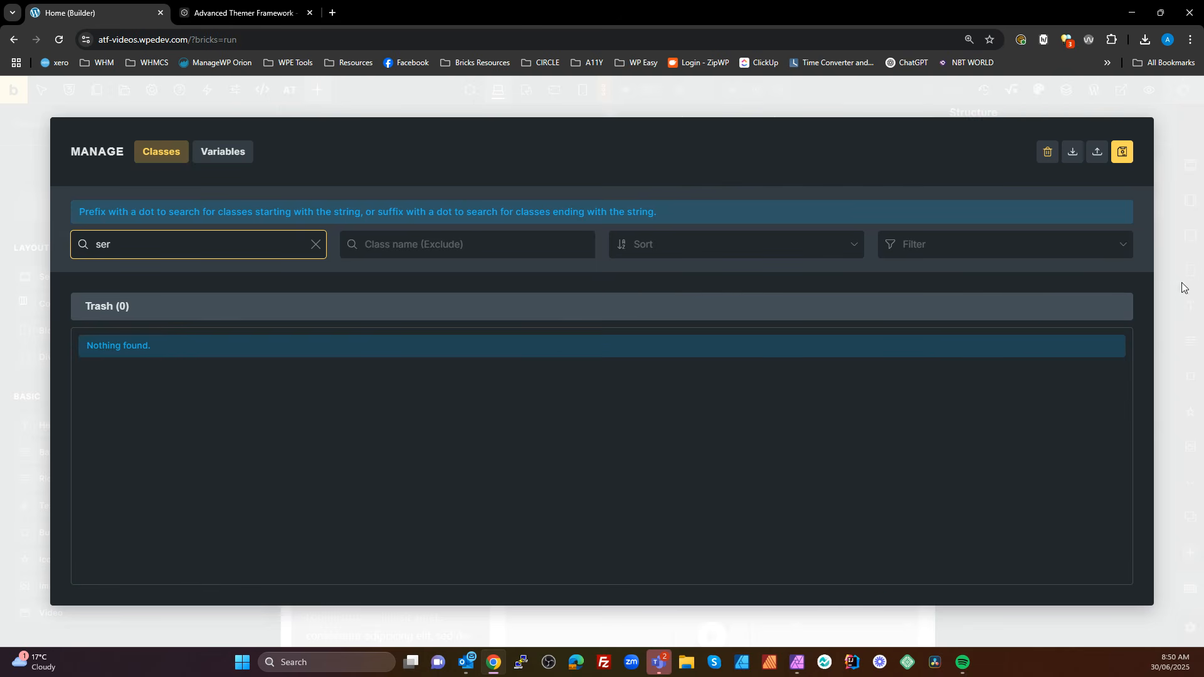
click(1183, 334)
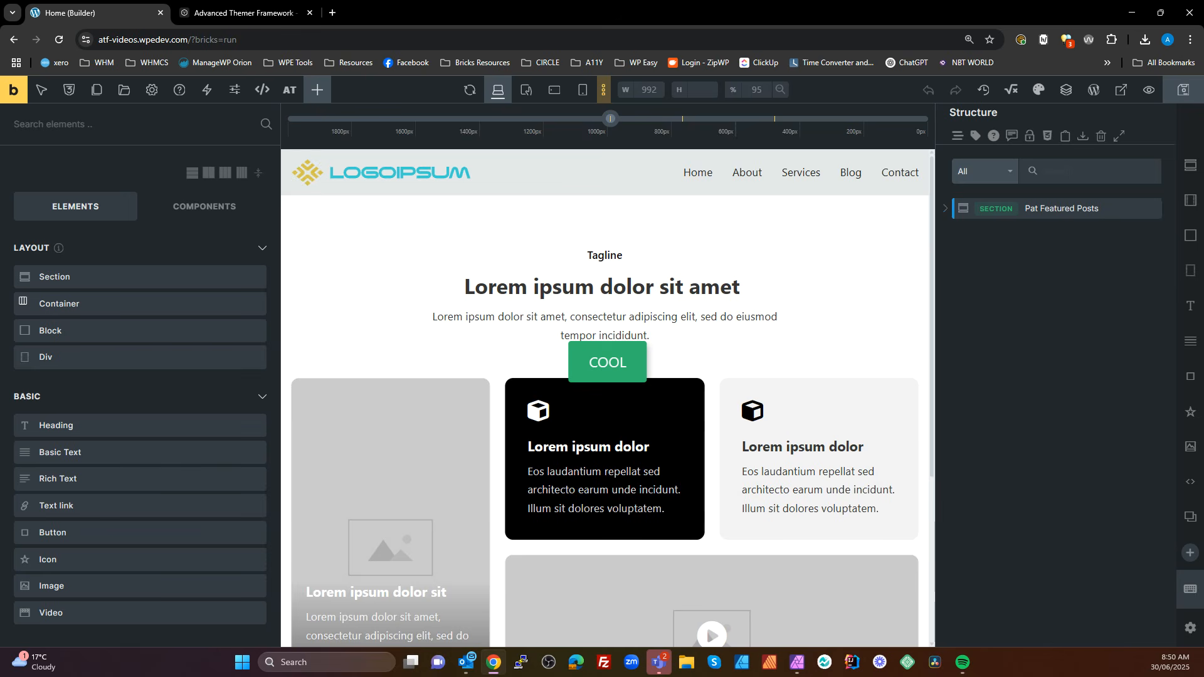
Replace the opening comment in the Pat Featured Posts section's CSS with an empty %root% rule
scroll(809, 235, down, 1)
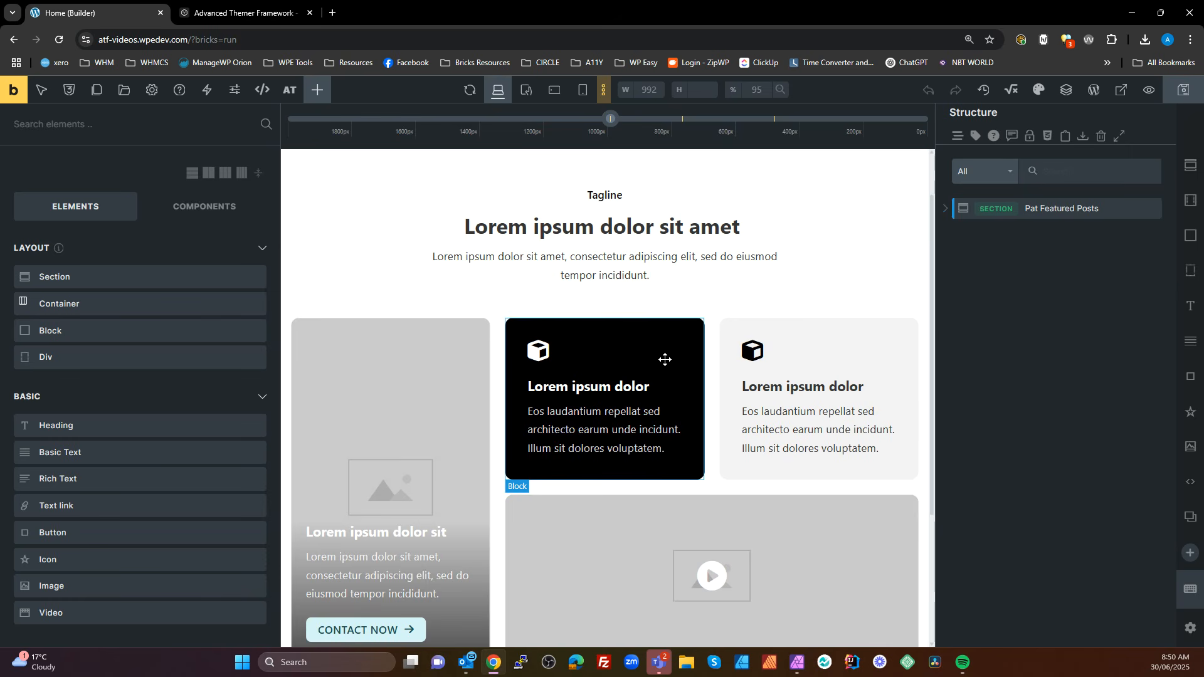
scroll(546, 368, down, 1)
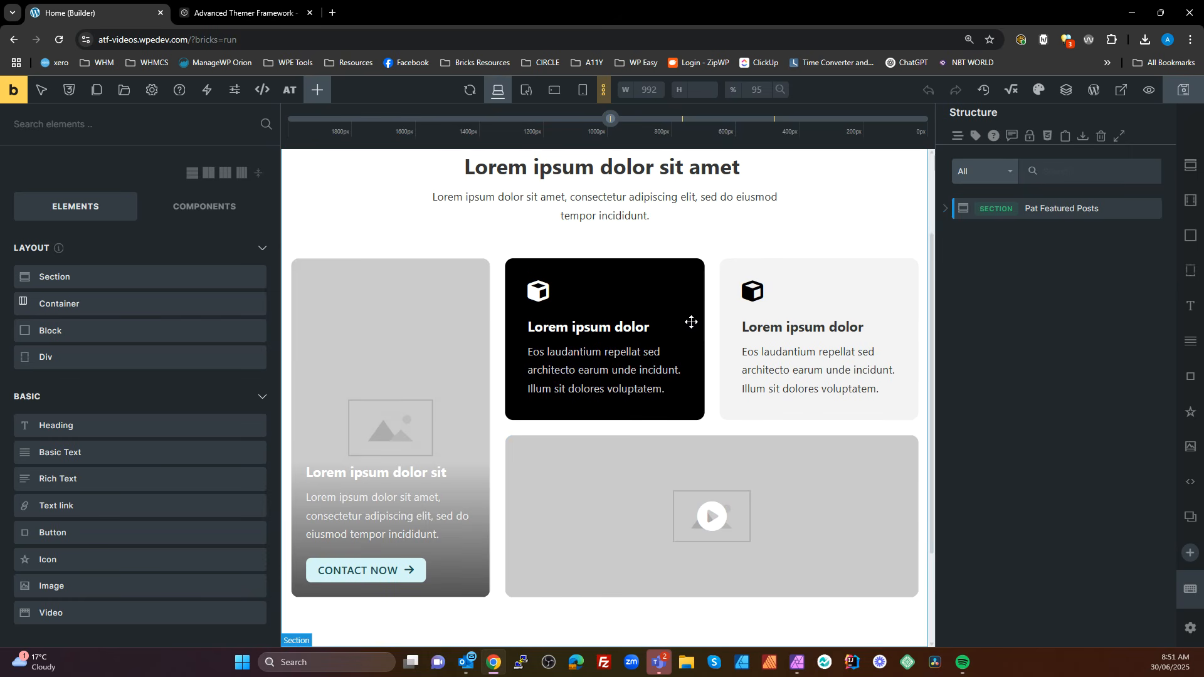
click(671, 271)
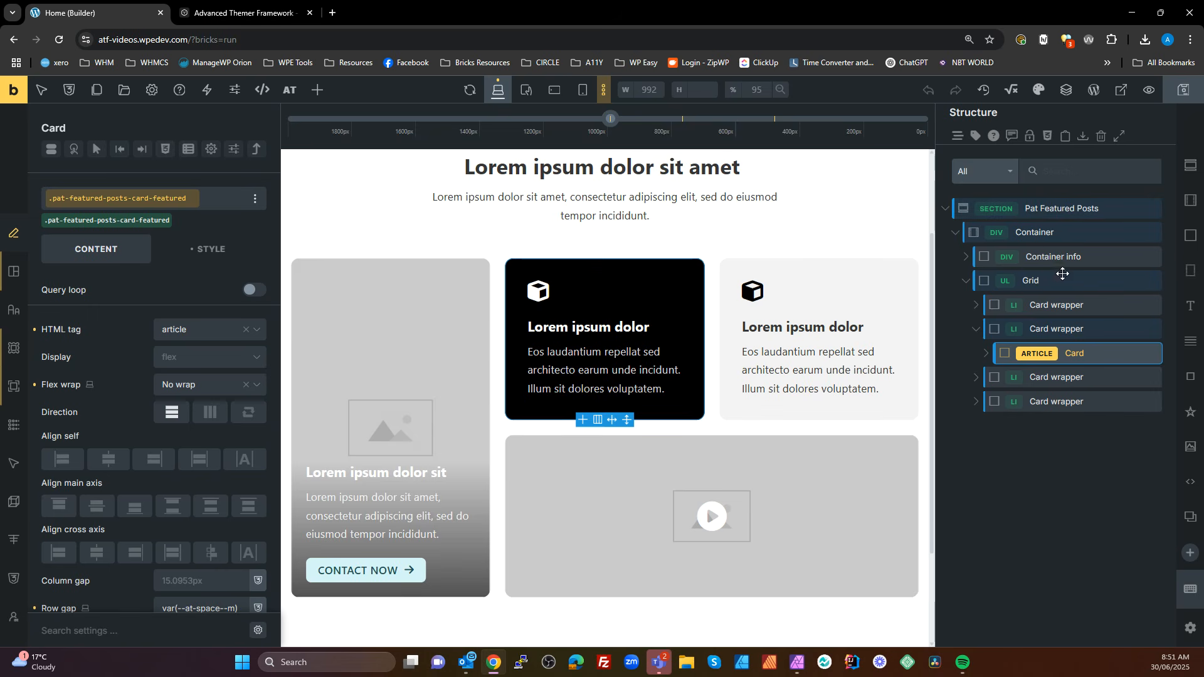
click(1064, 208)
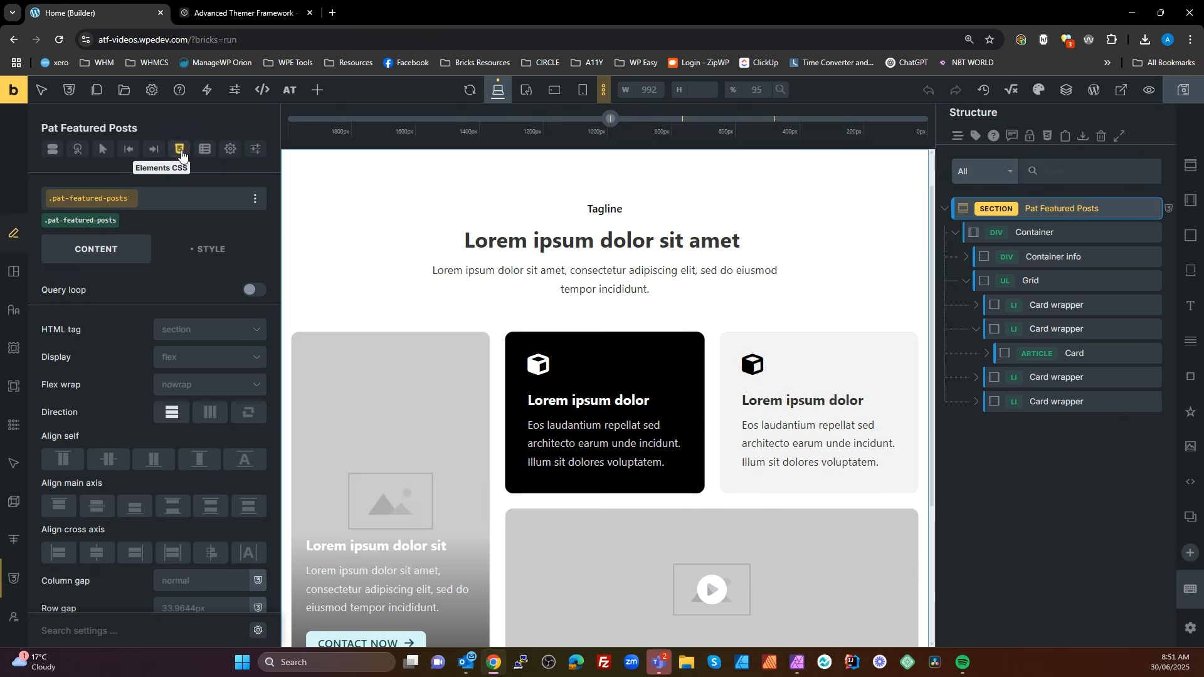
click(180, 151)
scroll(108, 359, up, 2)
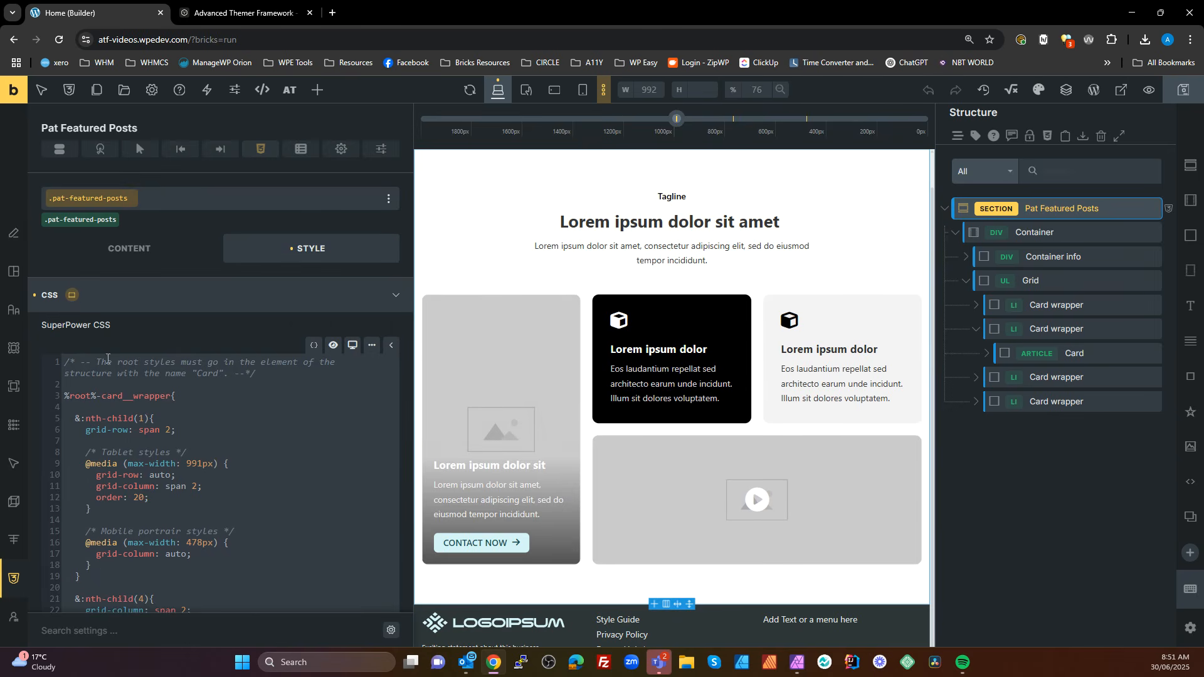
drag(277, 375, 47, 363)
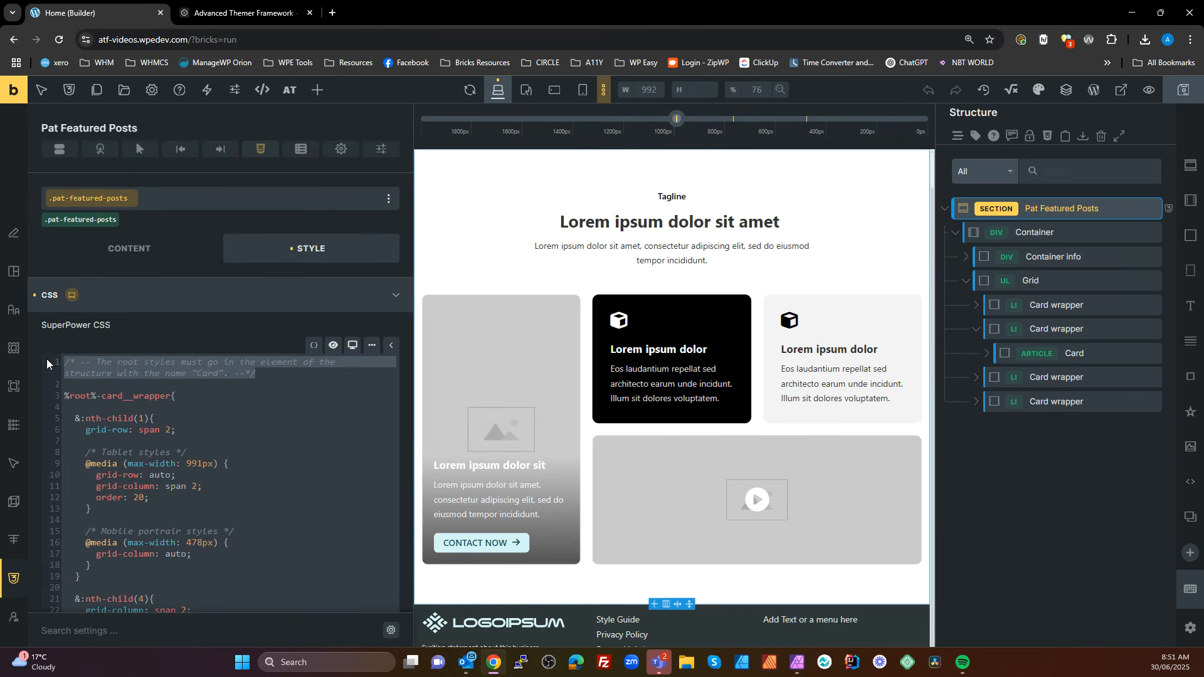
key(BackSpace)
text(%)
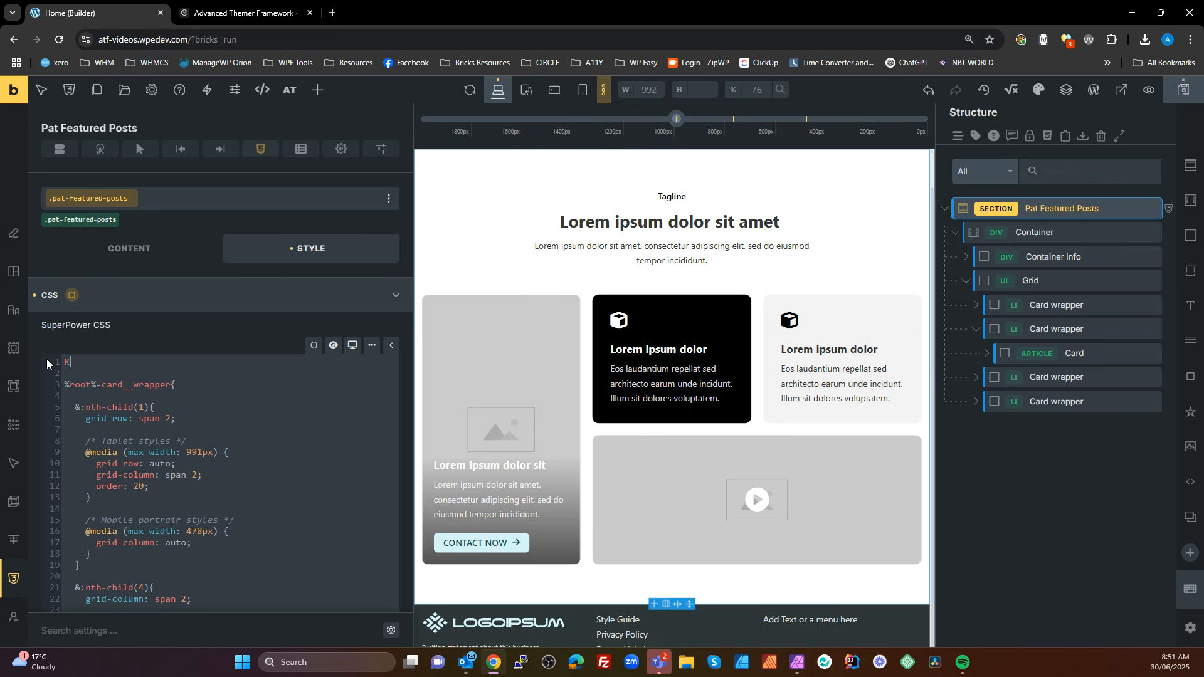
key(Return)
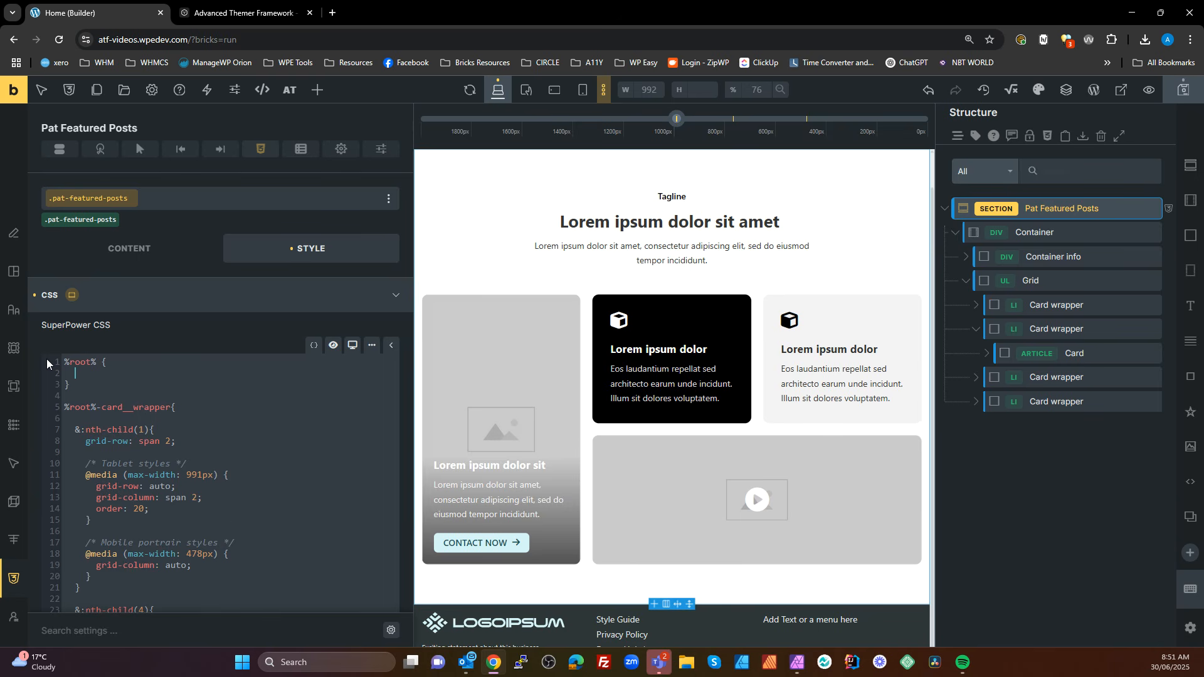
Enter the custom property name --_card-background inside the %root% rule
text(--bord)
key(BackSpace)
key(BackSpace)
key(BackSpace)
key(BackSpace)
text(_back)
key(BackSpace)
key(BackSpace)
key(BackSpace)
text(background)
click(114, 370)
click(166, 381)
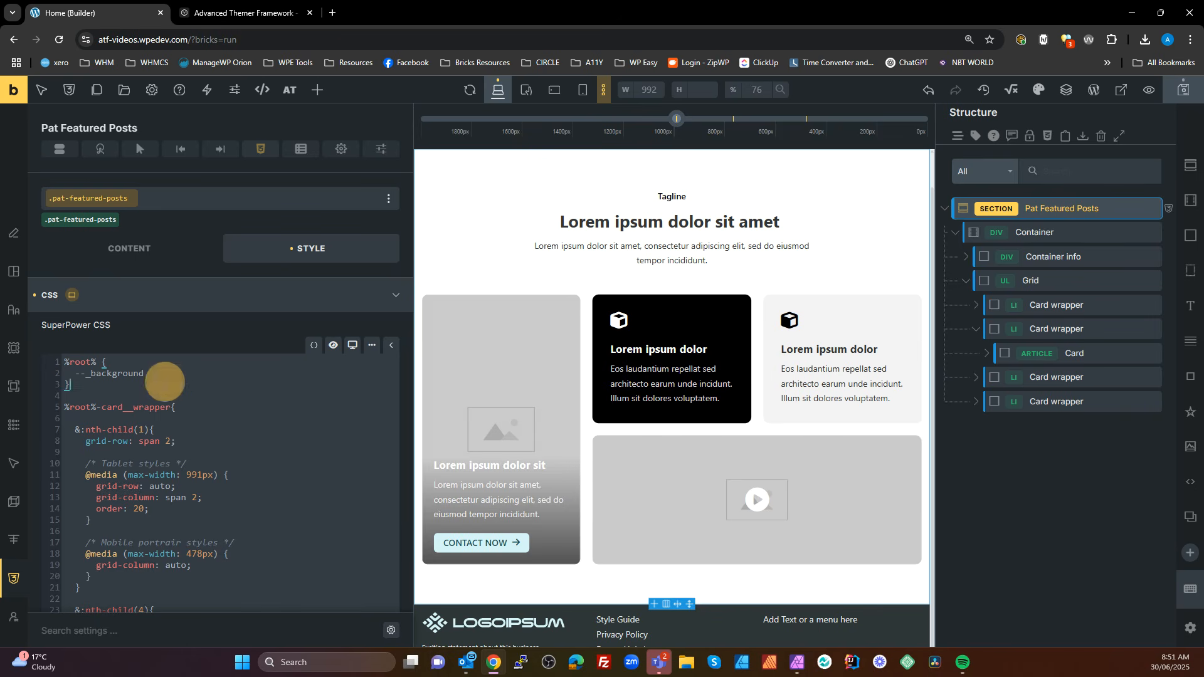
click(91, 374)
text(card-)
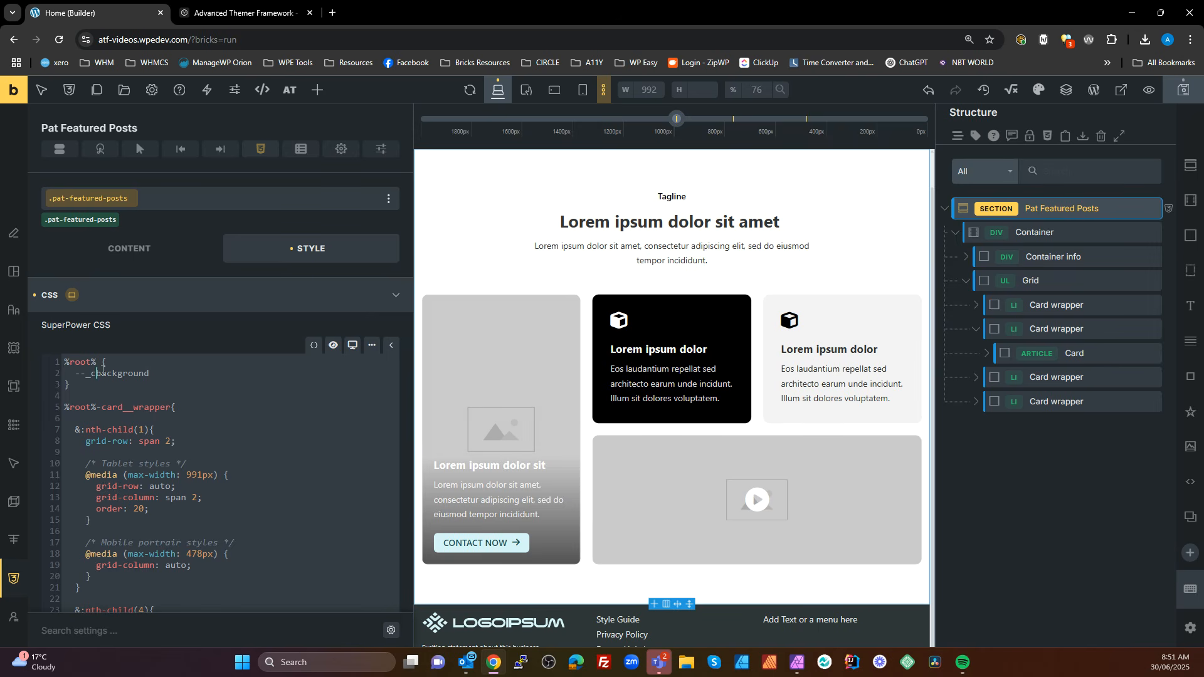
Set the --_card-background property to var(--at-black-t-5)
click(178, 370)
text(blact)
key(BackSpace)
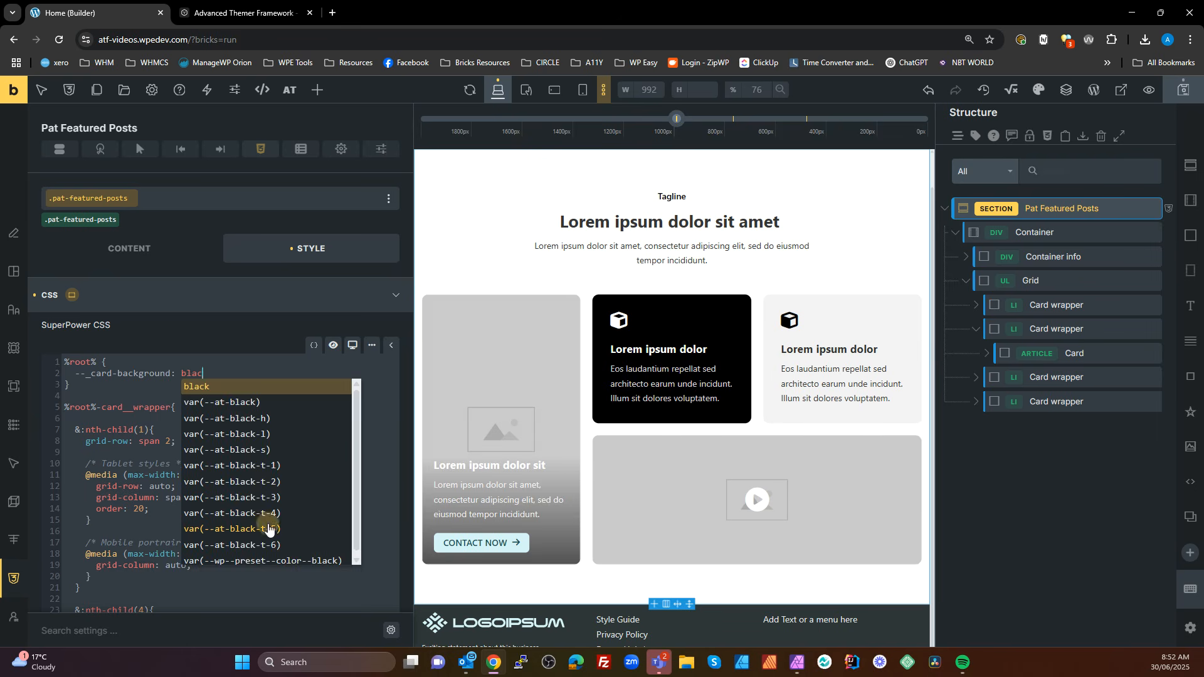
click(267, 523)
text(;)
Add the custom property --_card_heading-color with the value var(--at-primary-d-4) to the %root% rule
key(Return)
text(--_card_)
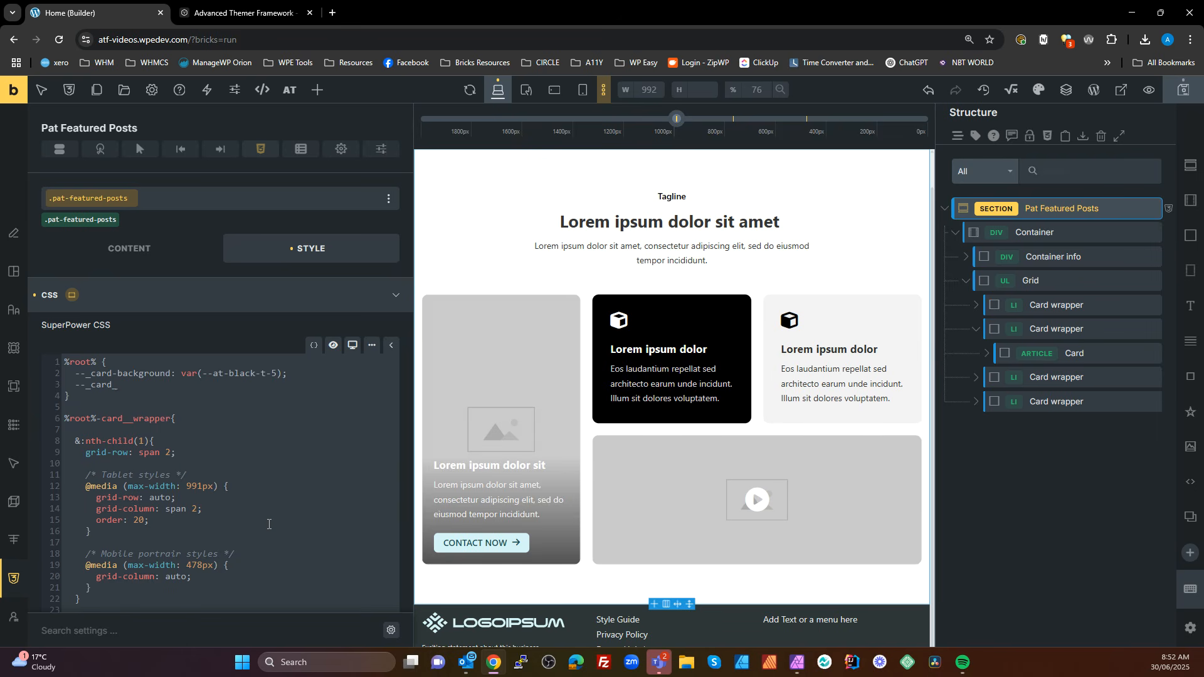
text(headeing-color: primary)
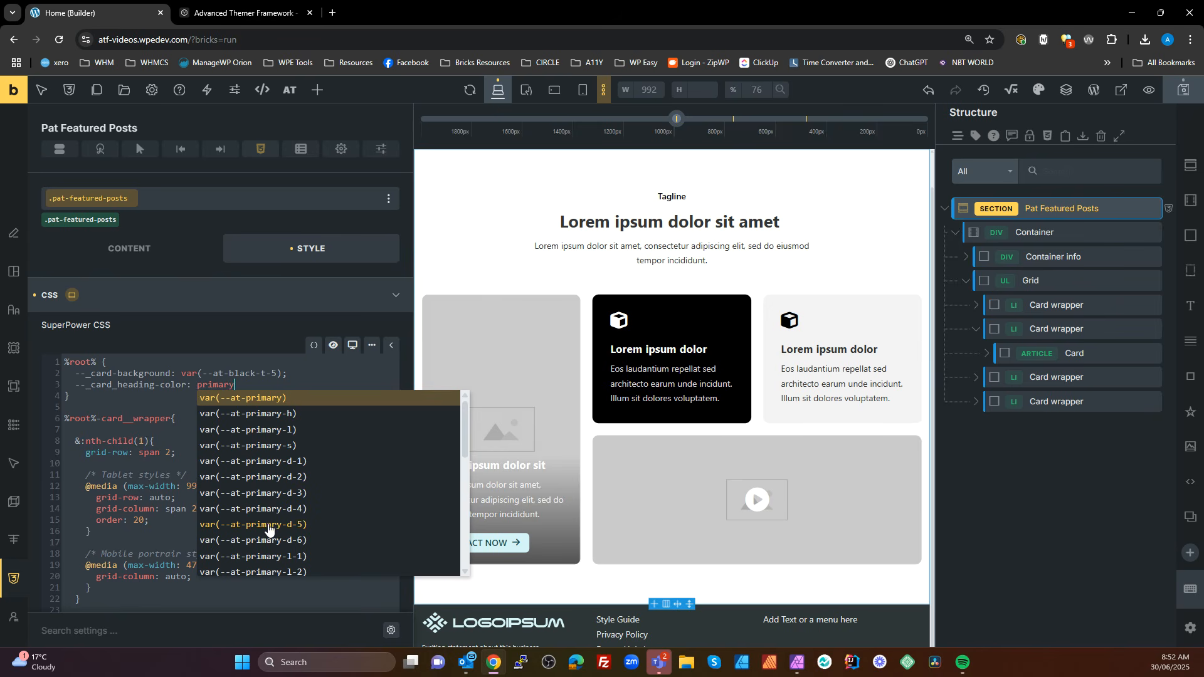
click(299, 507)
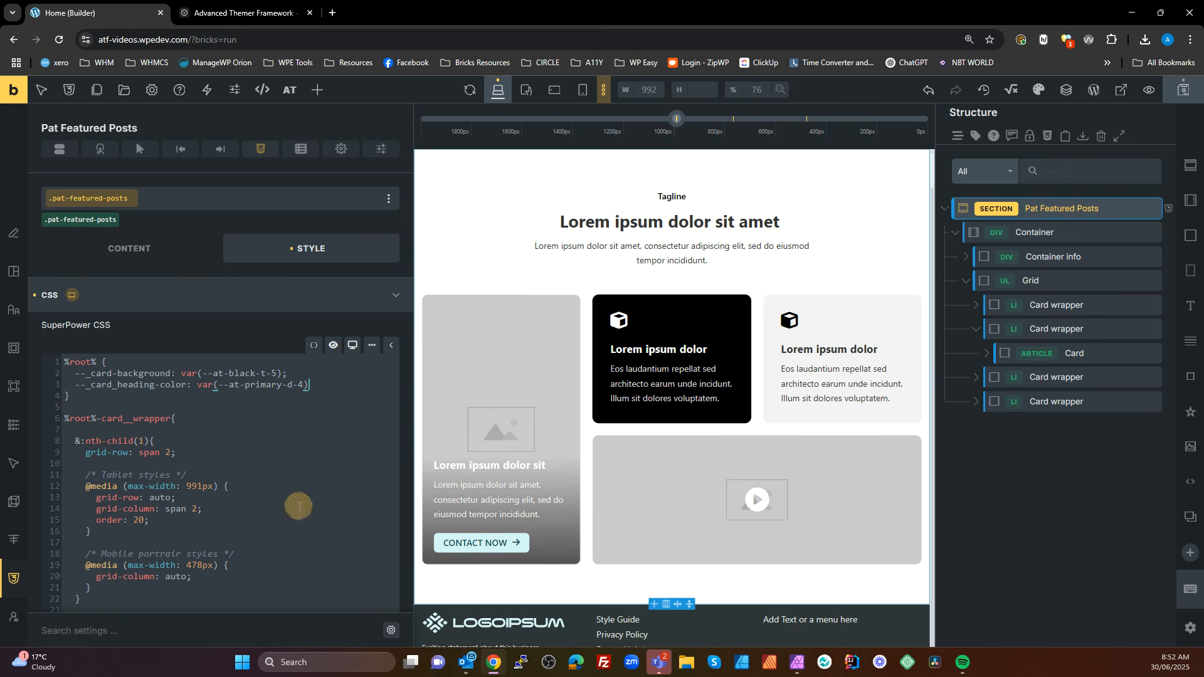
text(;)
Add the custom property --_card-ext-color with the value var(--at-primary-d-2) to the %root% rule
key(Return)
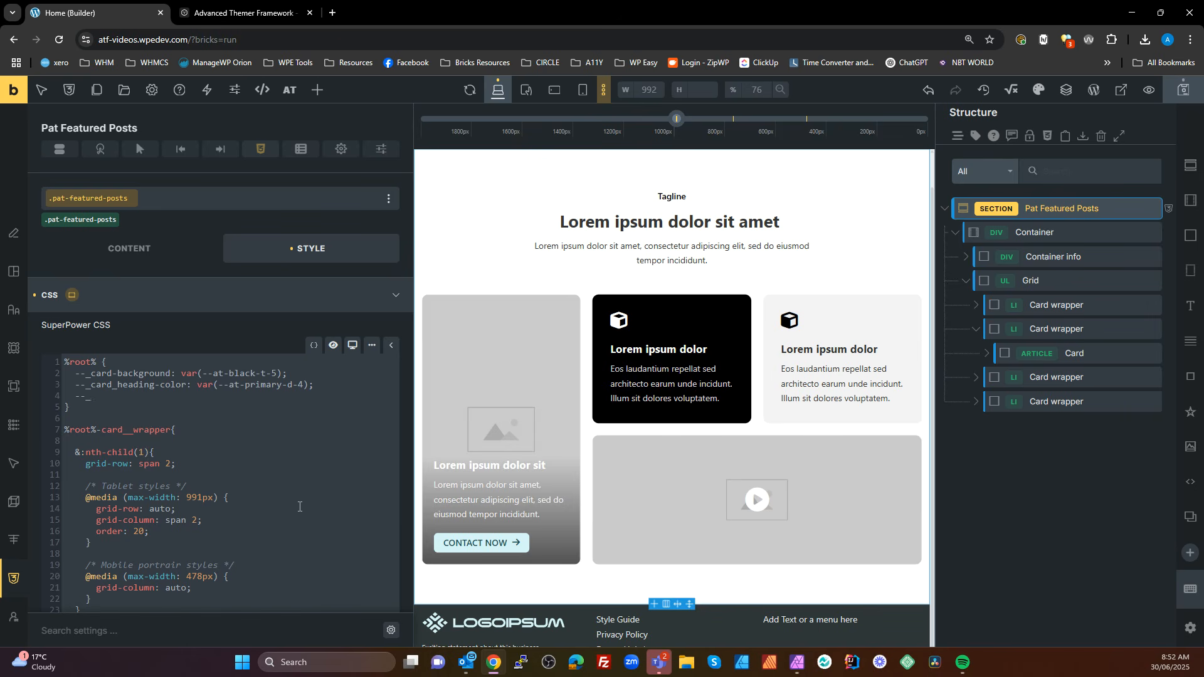
text(--_card_)
key(BackSpace)
text(-ext-color: primary)
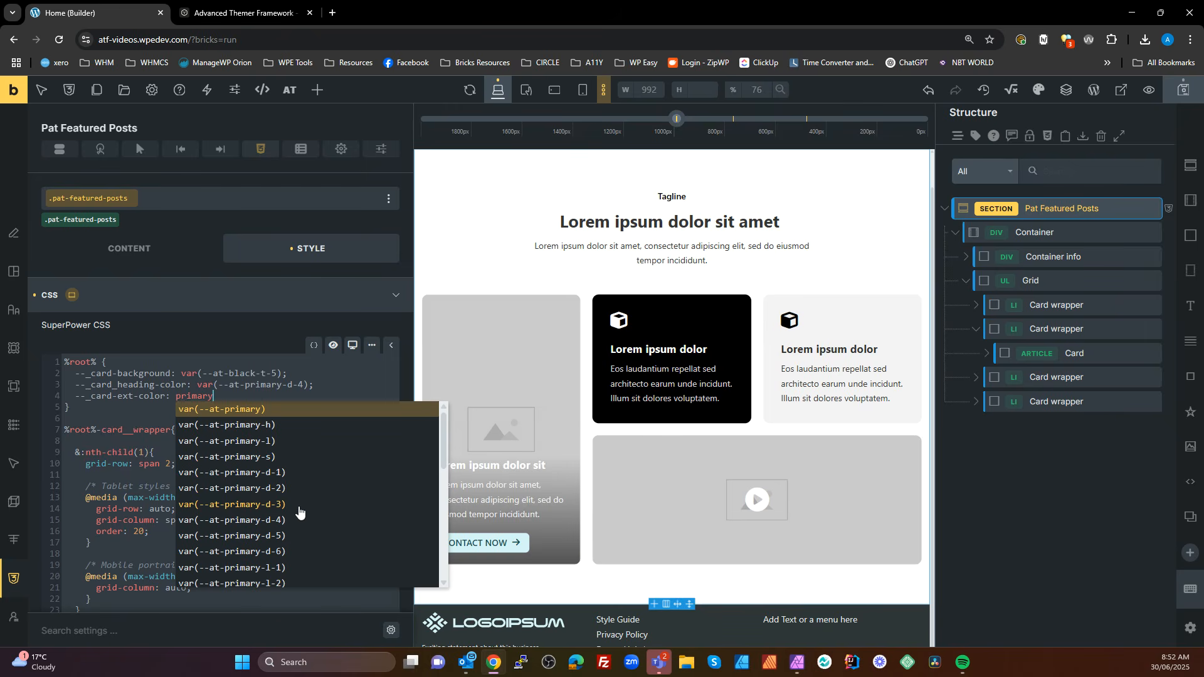
click(285, 485)
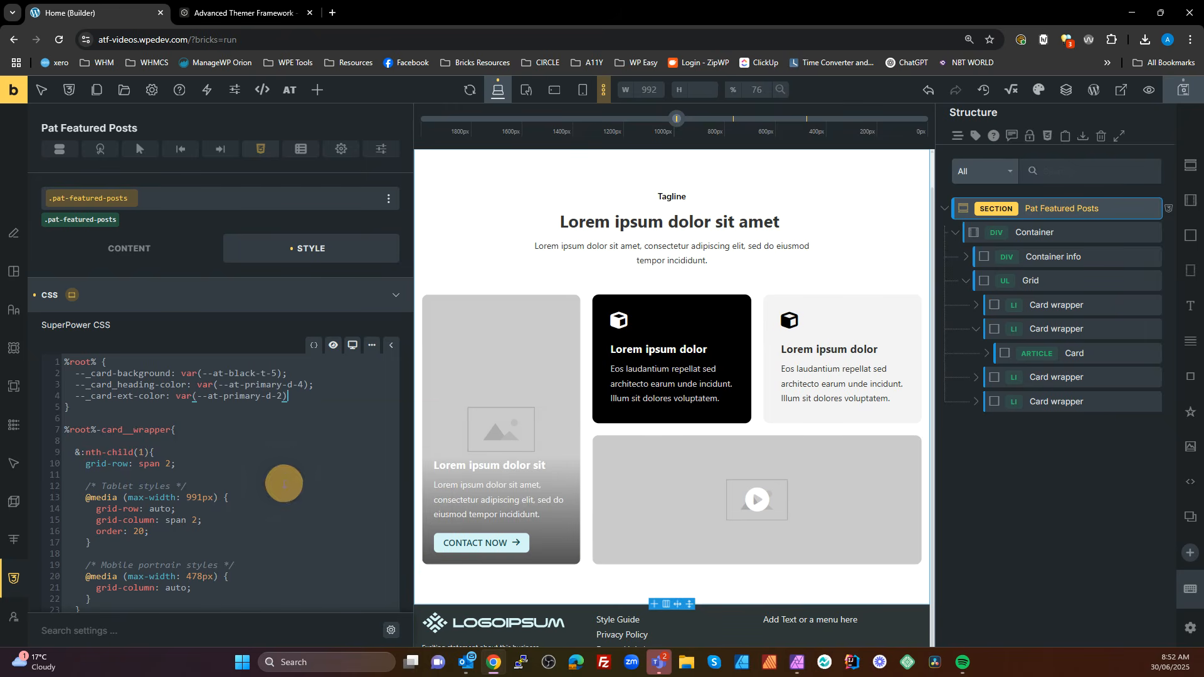
text(;)
key(Return)
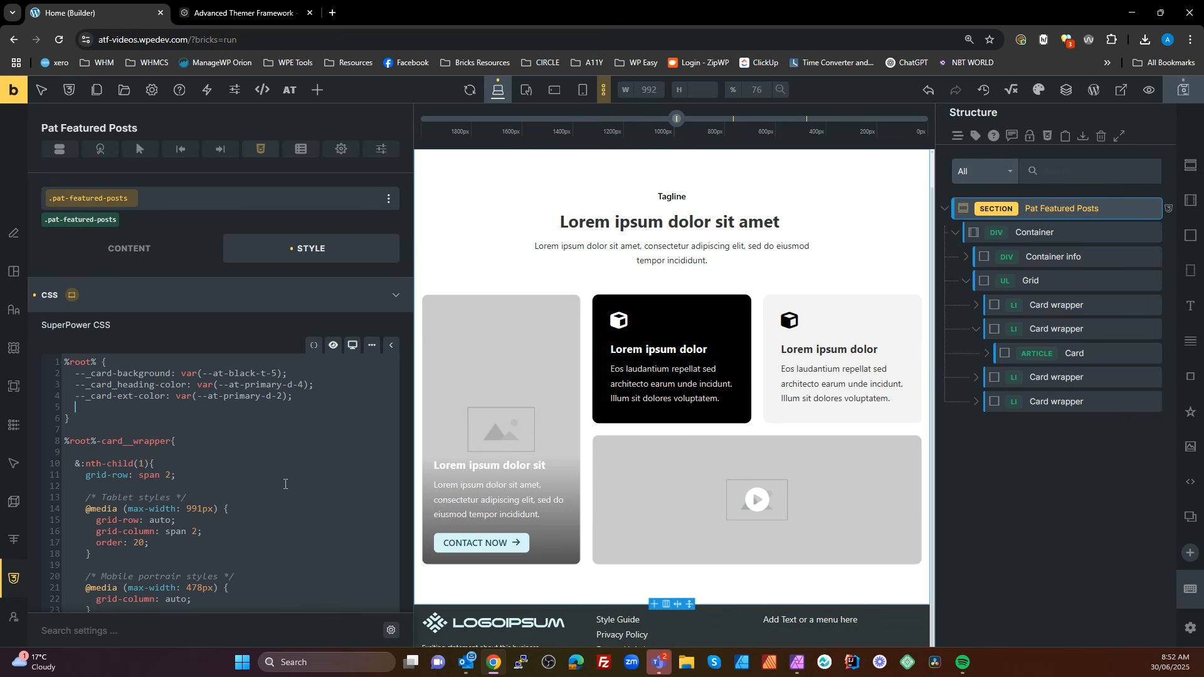
Correct the third custom property's name to --_card-text-color and duplicate the three card properties below within the %root% rule
click(119, 397)
text(t)
drag(301, 396, 72, 376)
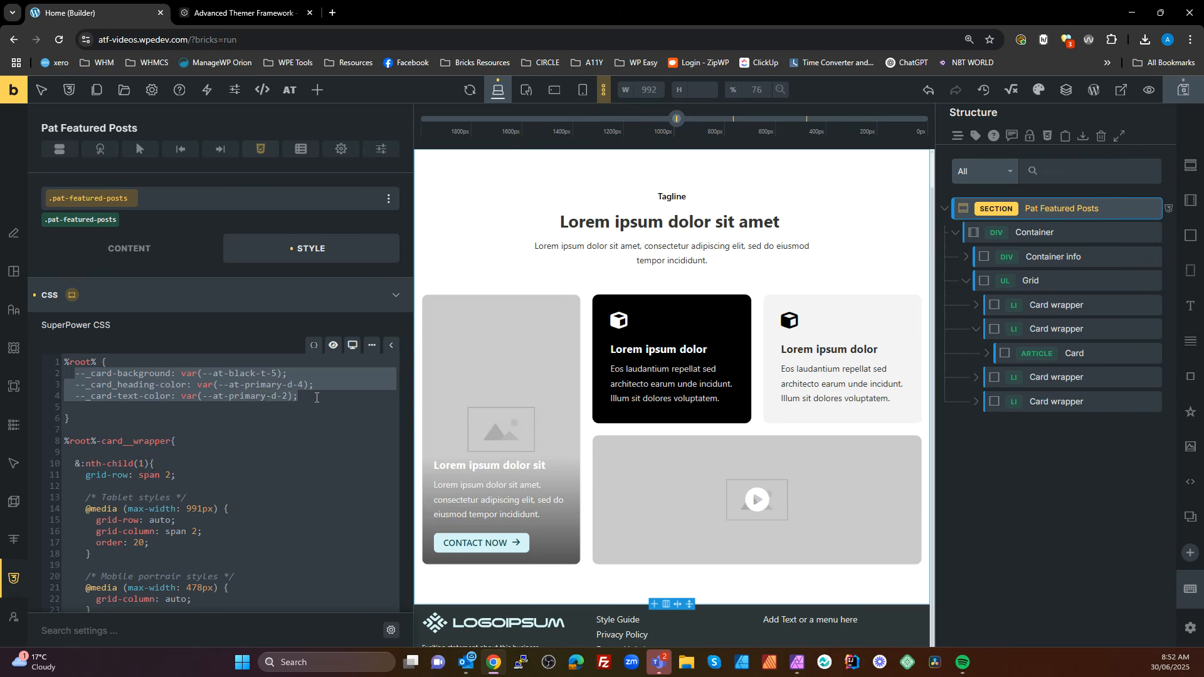
key(ctrl+c)
click(316, 397)
key(Return)
key(Return)
key(ctrl+v)
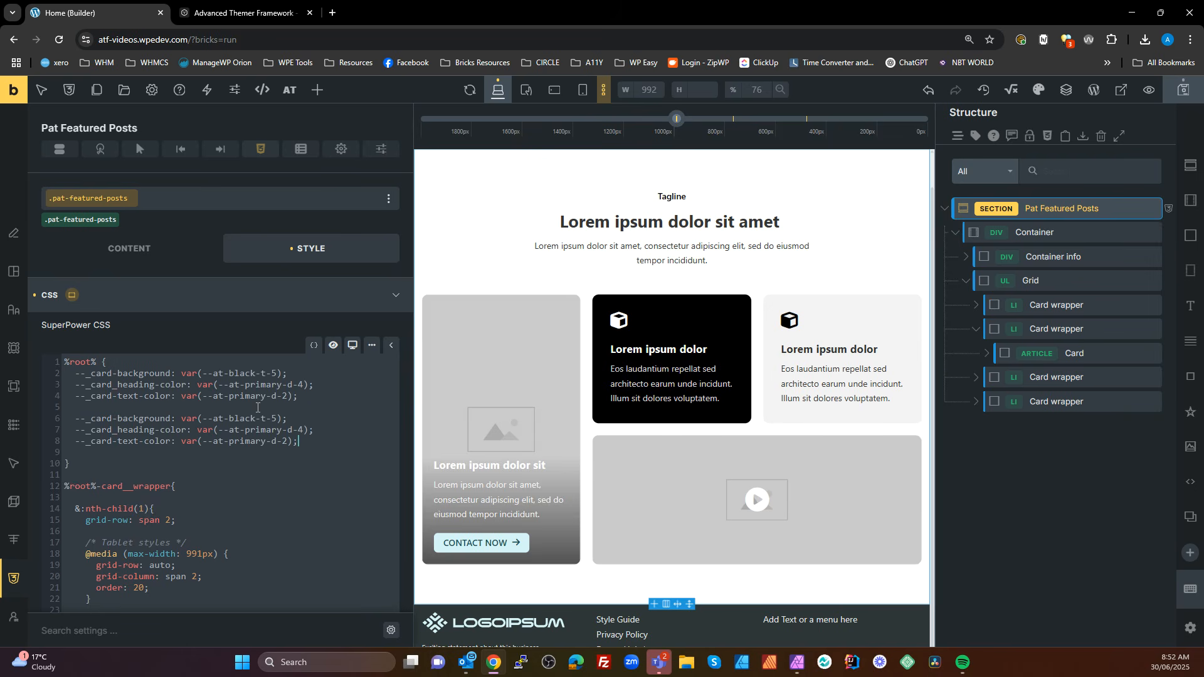
Rename the duplicated properties to --_card-featured-background, --_card-featured_heading-color and --_card-featured-text-color
click(139, 418)
text(-featured)
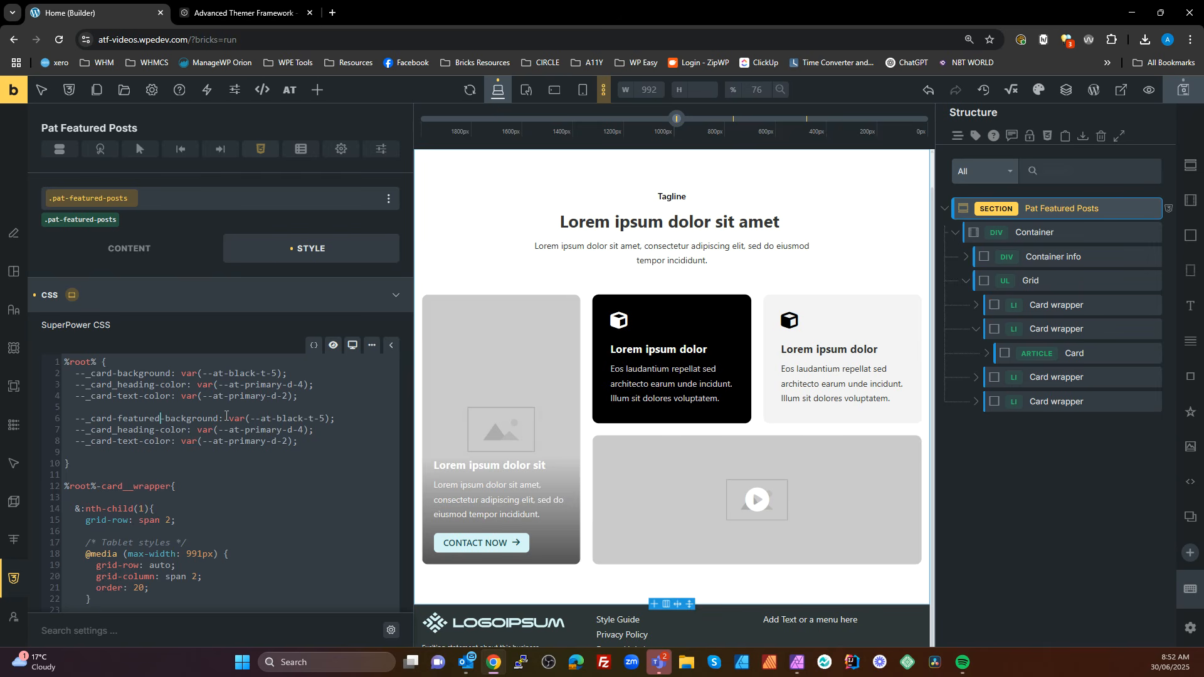
drag(165, 418, 113, 418)
click(114, 431)
key(ctrl+v)
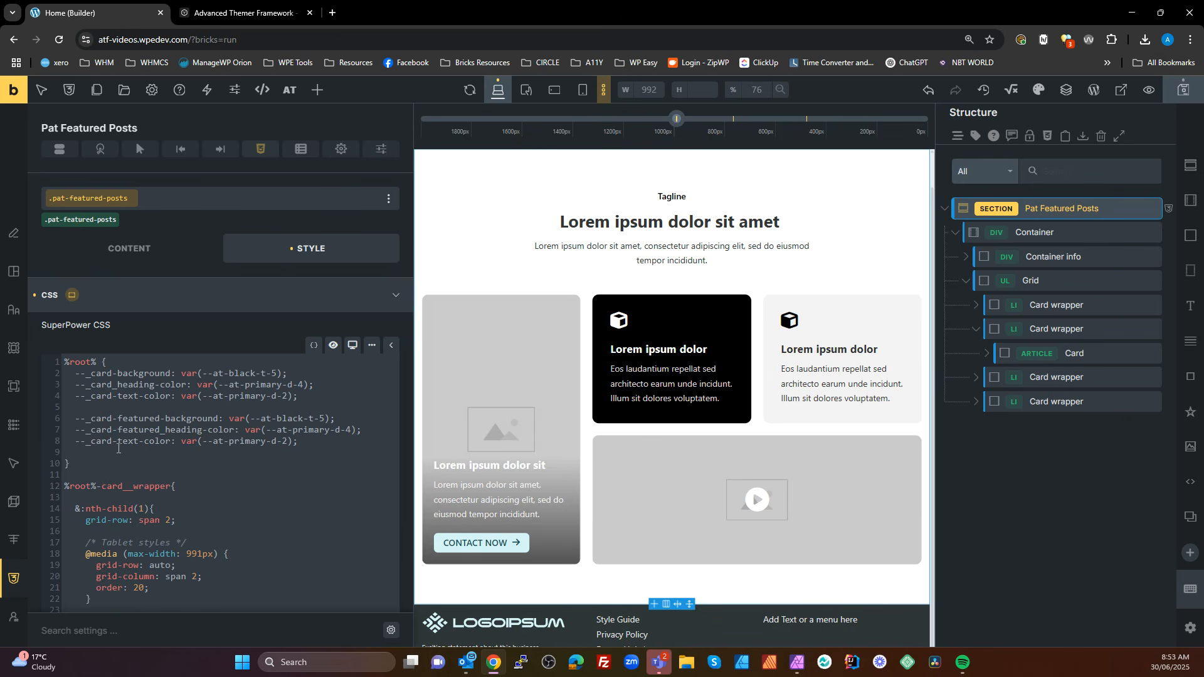
click(114, 443)
key(ctrl+v)
Set the --_card-featured-background property to var(--at-primary-d-3)
drag(329, 419, 230, 418)
text(primary)
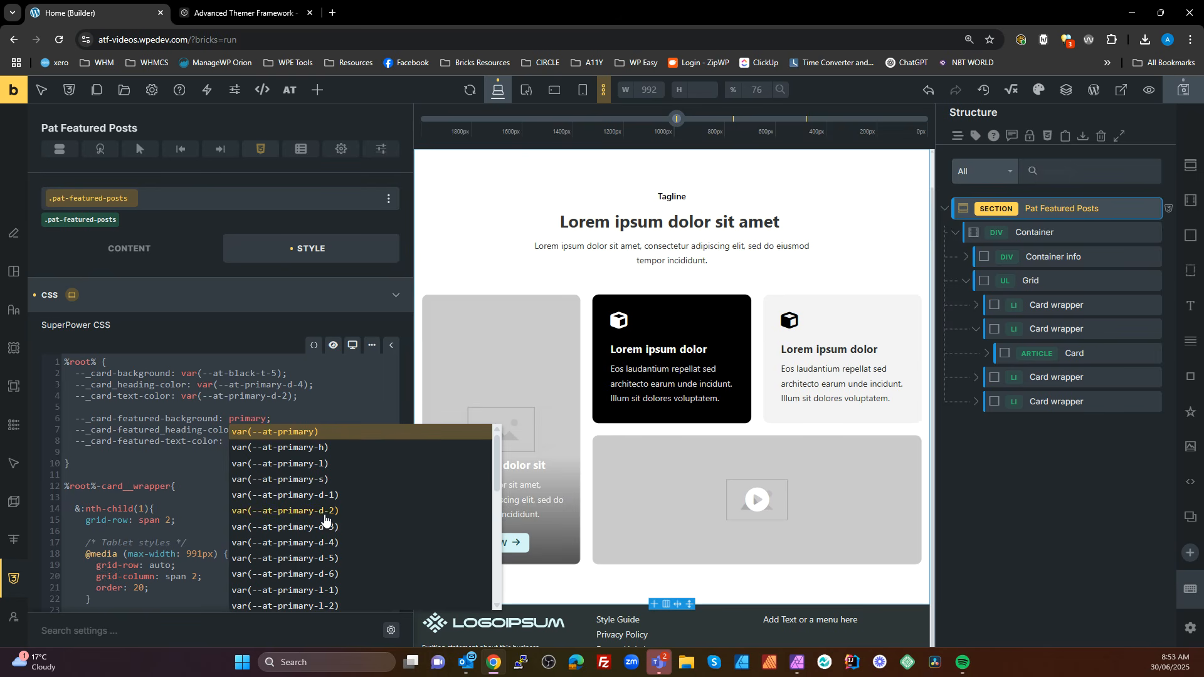
click(325, 527)
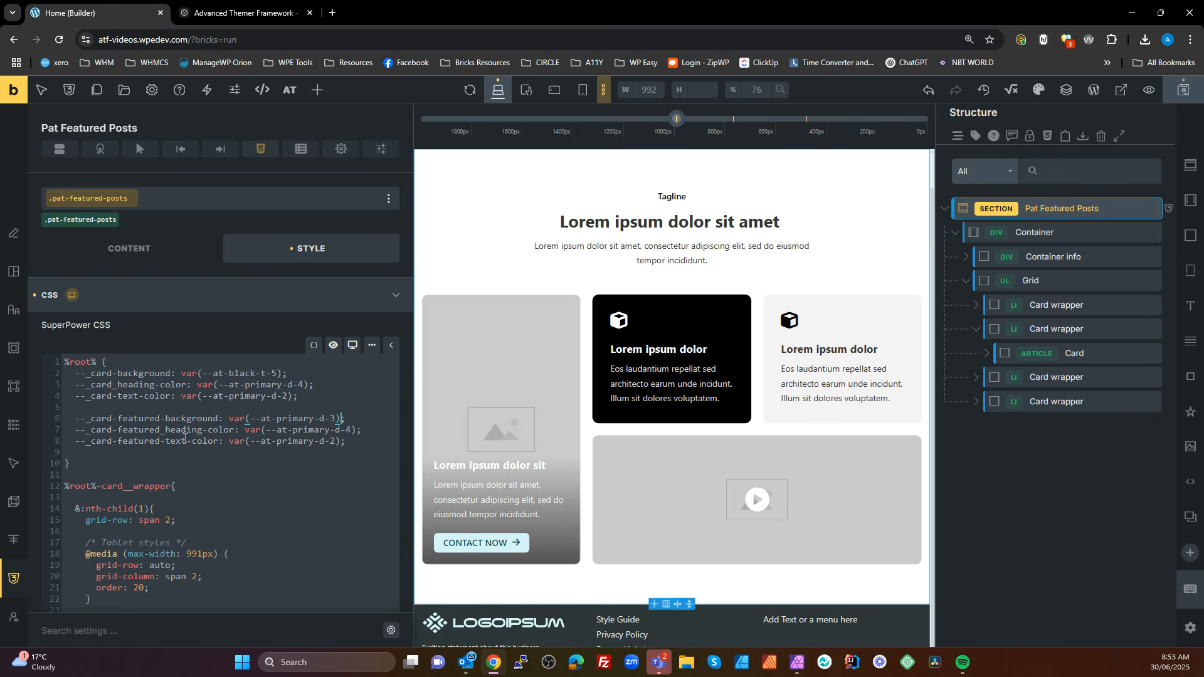
Set --_card-featured_heading-color to var(--at-primary-k-4) and --_card-featured-text-color to var(--at-primary-l-5)
click(336, 430)
click(318, 441)
key(BackSpace)
text(l)
click(342, 438)
key(BackSpace)
text(5)
scroll(188, 427, down, 3)
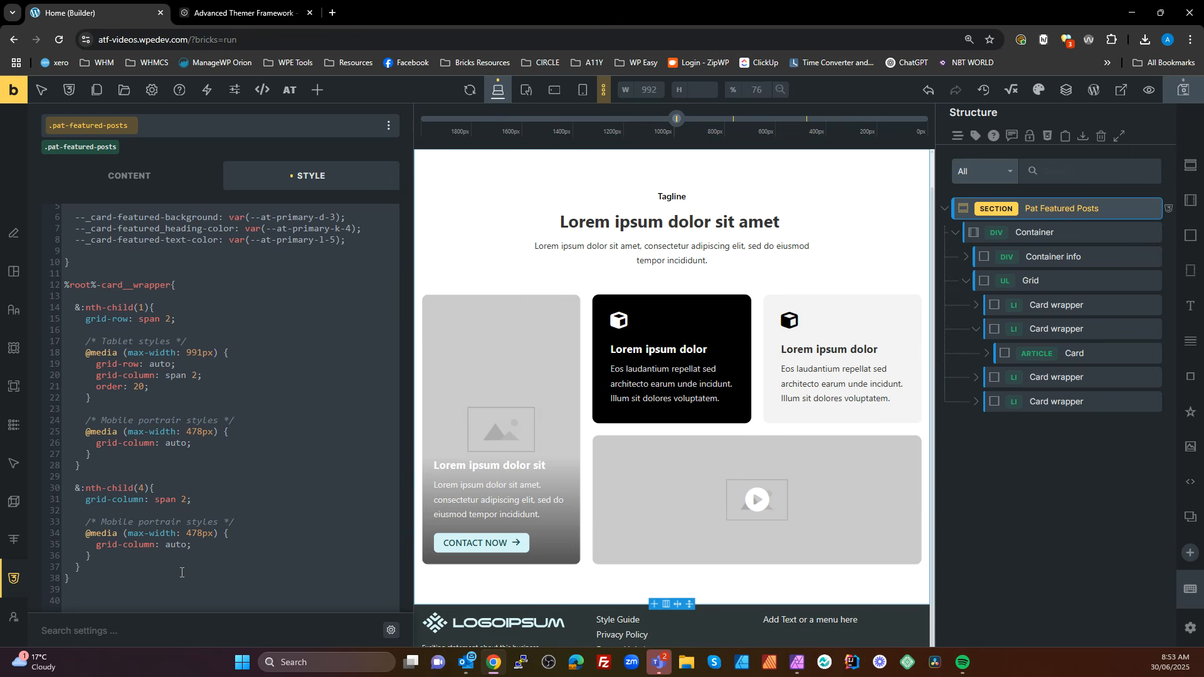
Examine the class and background settings of the featured card in the second card wrapper
scroll(199, 546, up, 3)
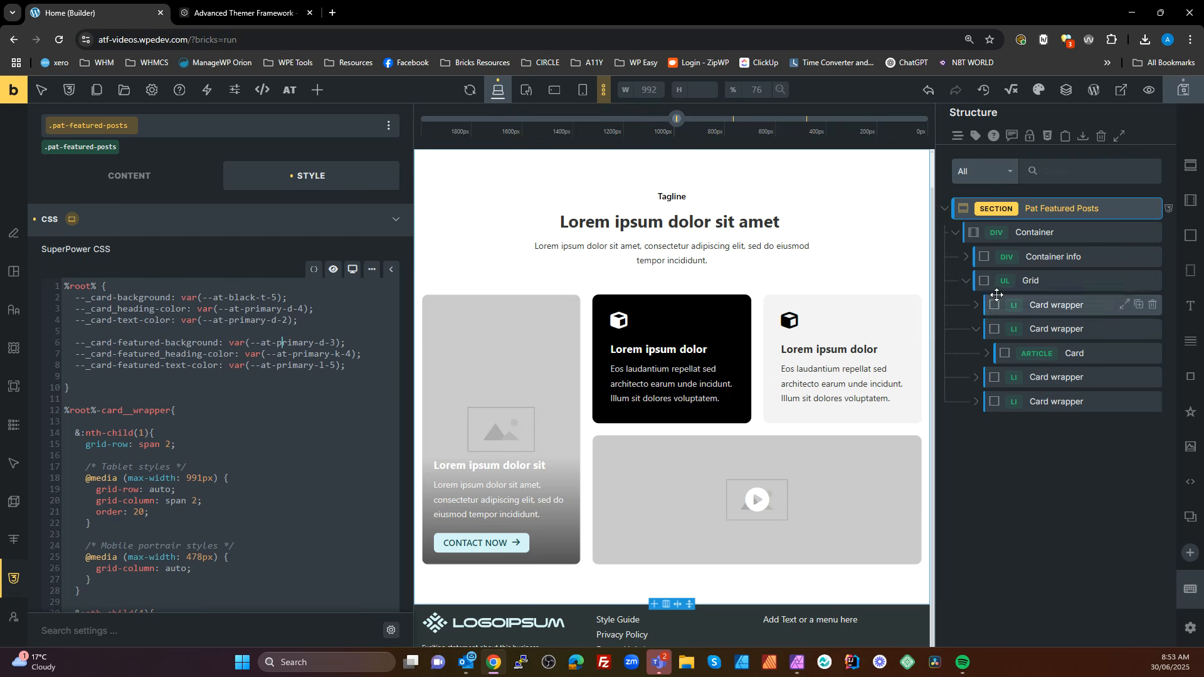
click(1090, 349)
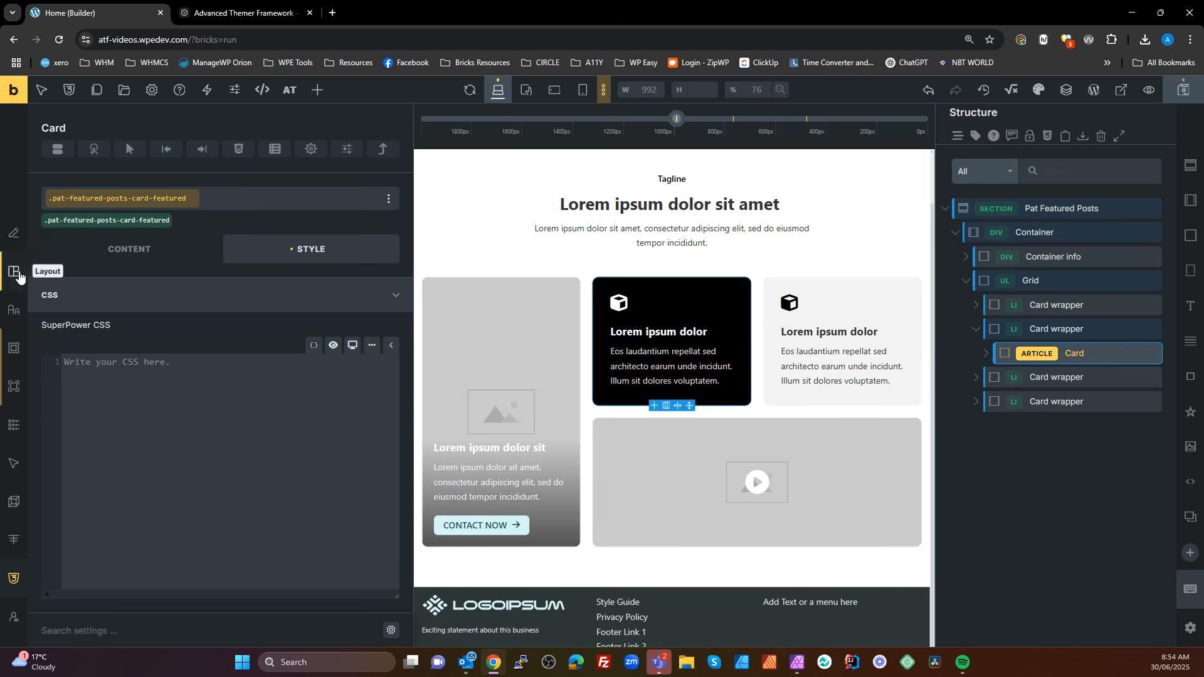
click(13, 348)
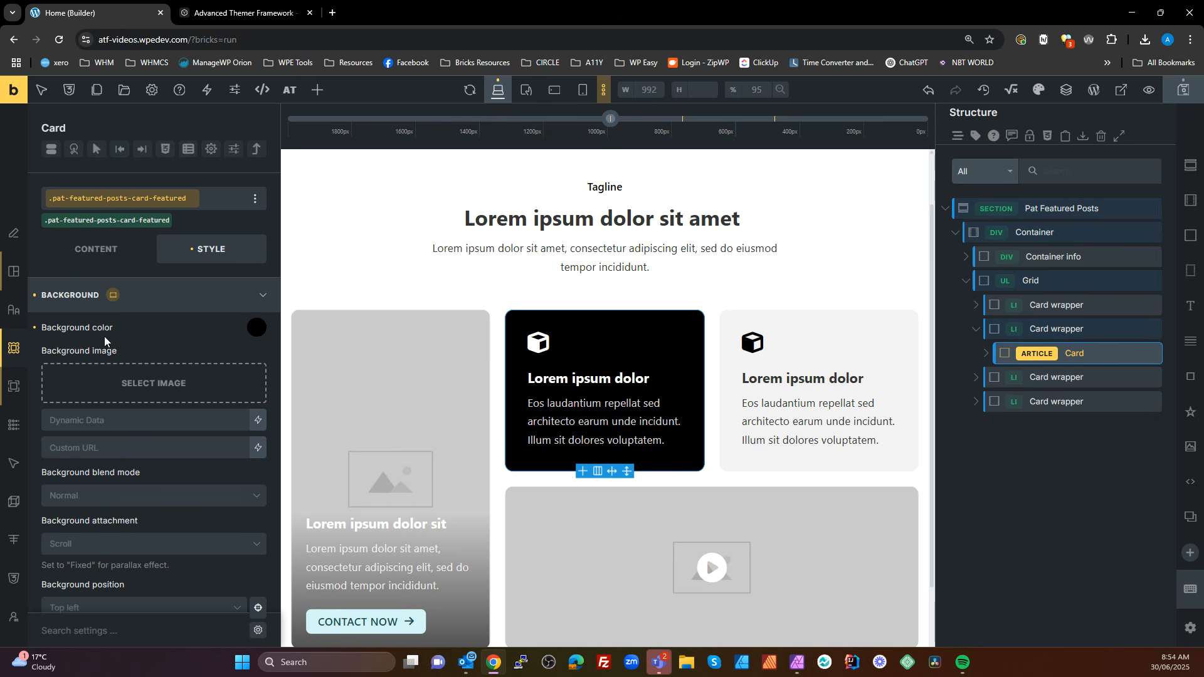
Return to the Pat Featured Posts section's CSS and insert blank lines at the start of the %root%-card__wrapper rule
click(1060, 207)
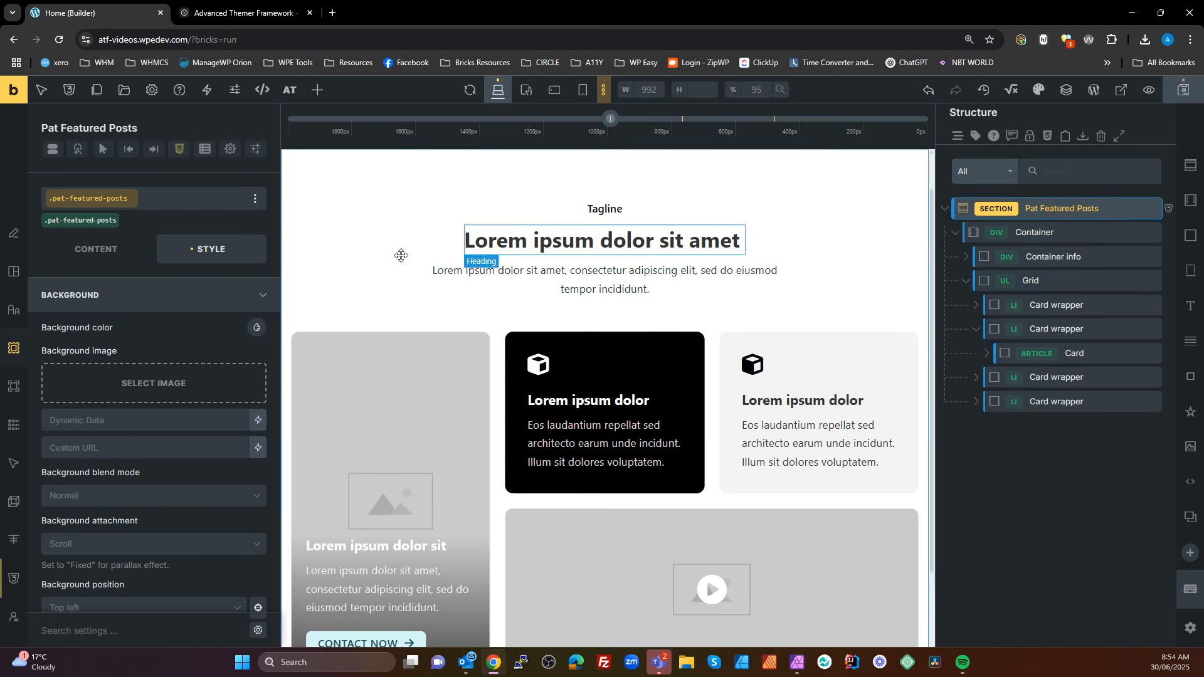
click(180, 151)
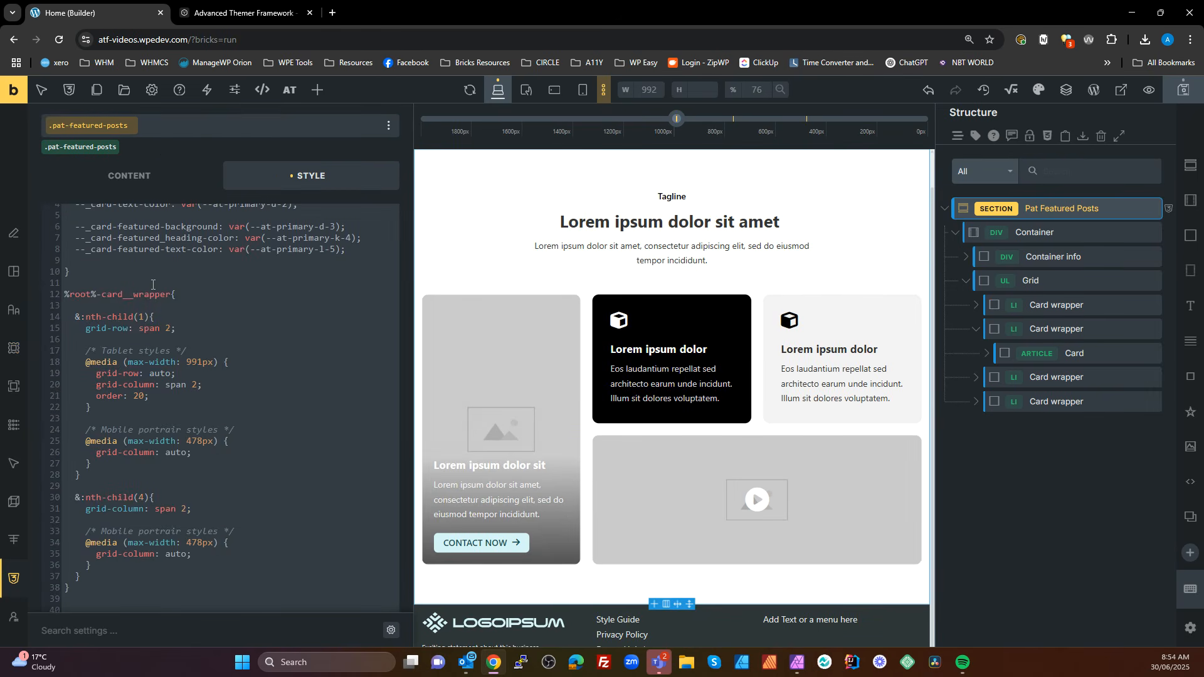
click(195, 295)
text(})
key(Return)
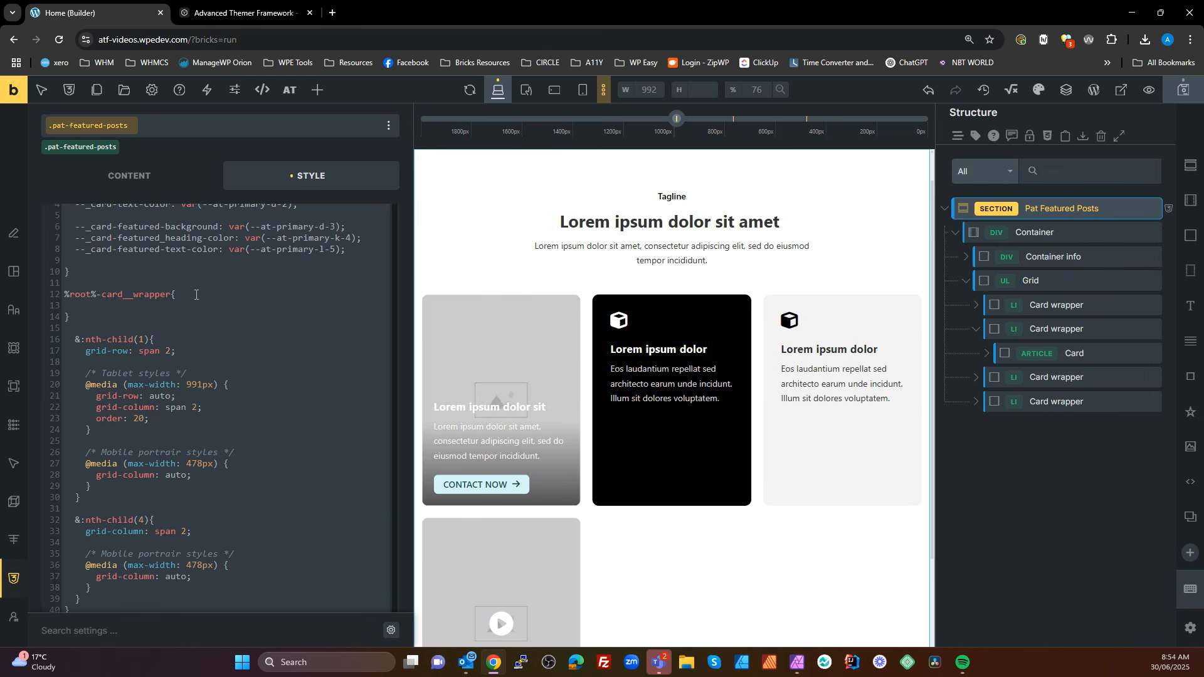
key(Delete)
key(Delete)
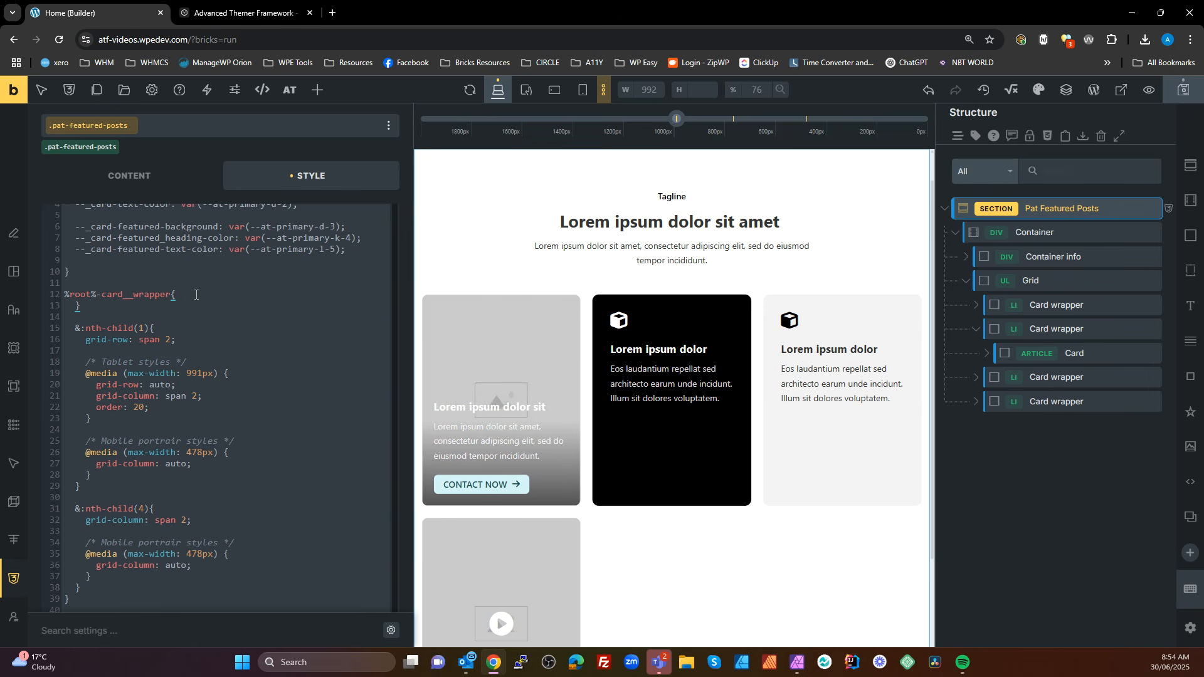
key(Return)
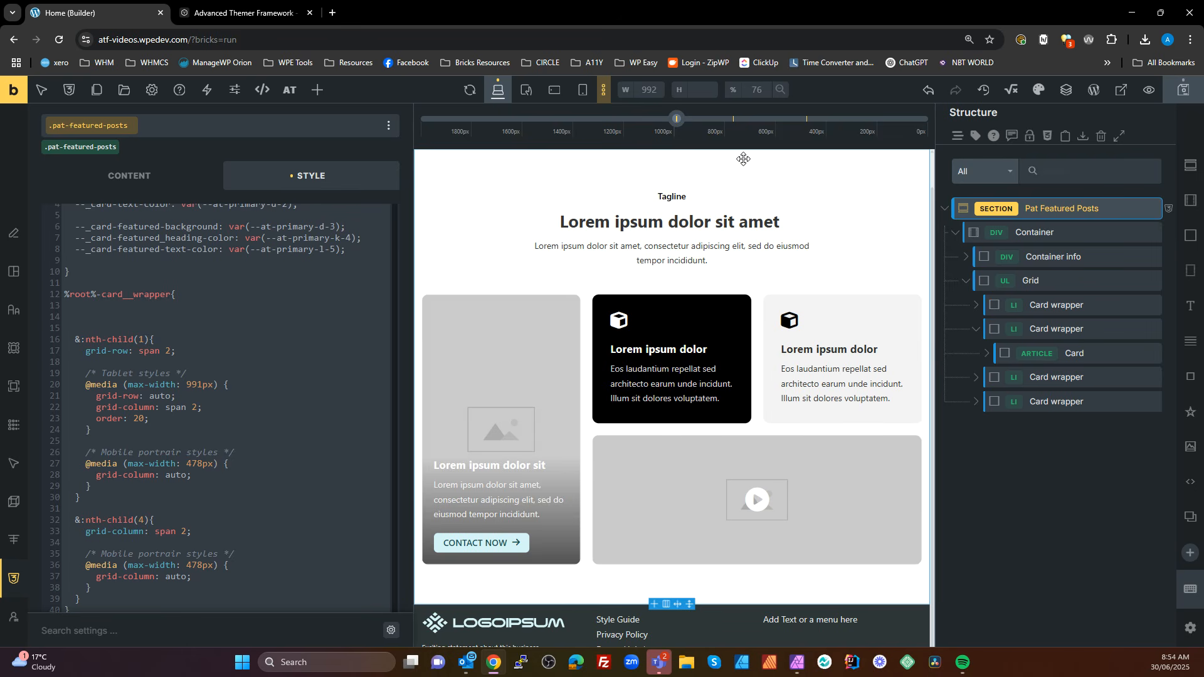
scroll(306, 367, up, 2)
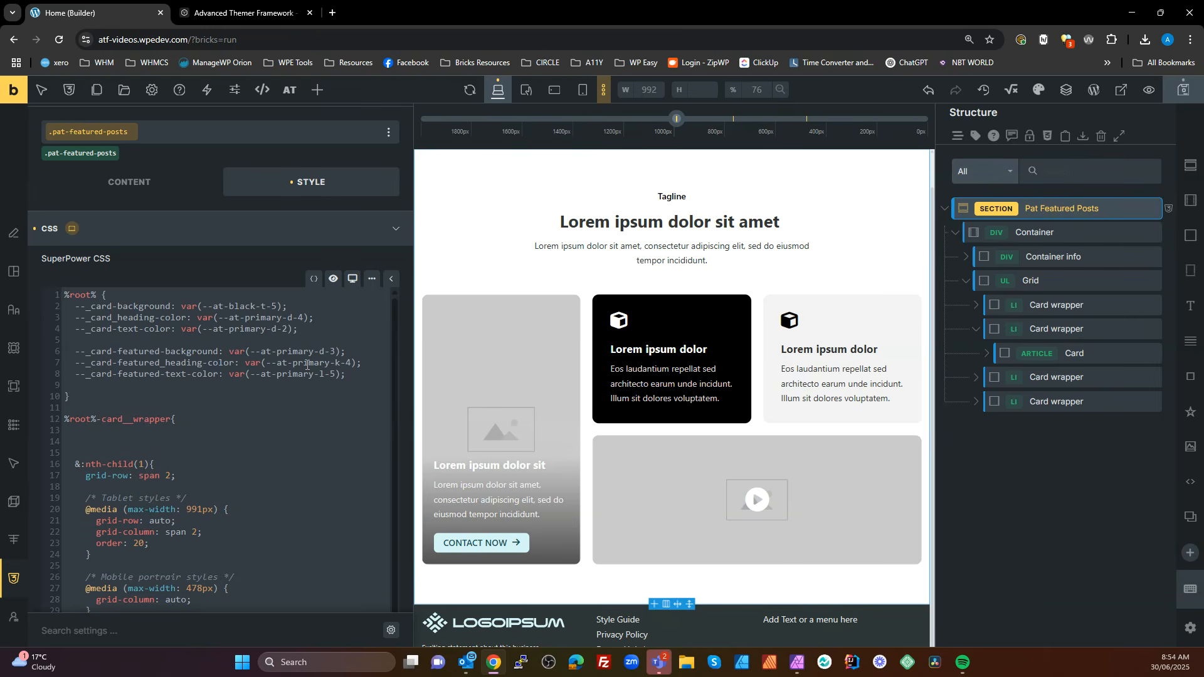
scroll(307, 365, down, 1)
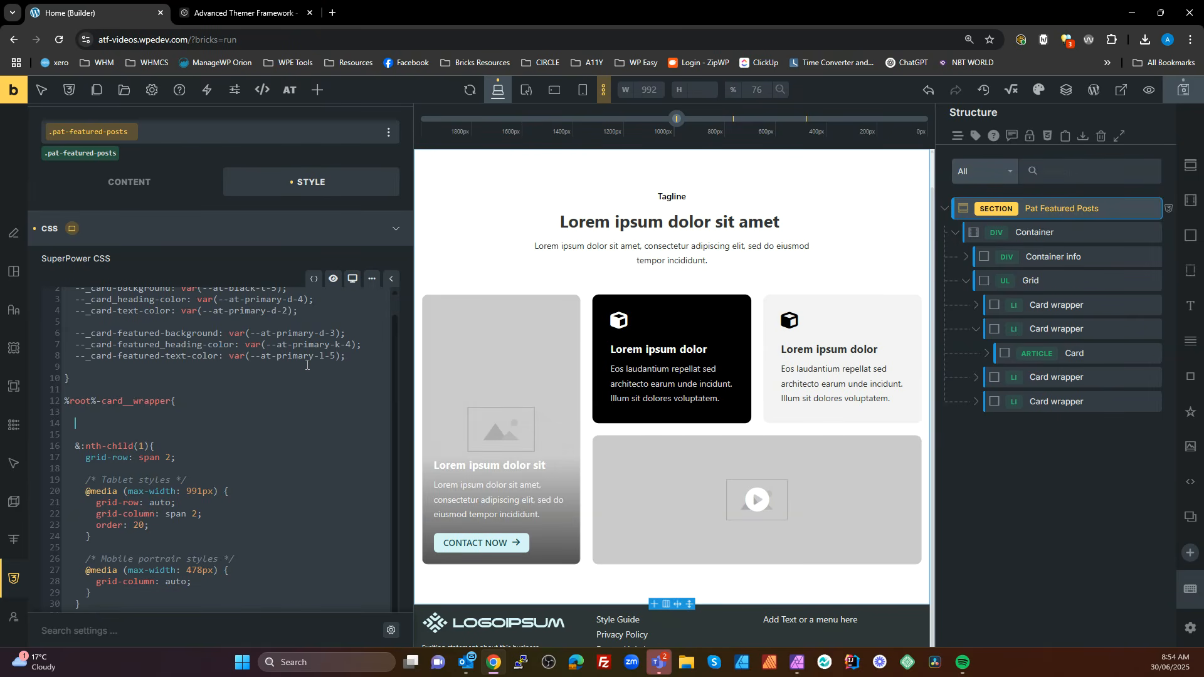
Add a nested %root%-card-featured rule at the start of the %root%-card__wrapper rule
text(%root%-car)
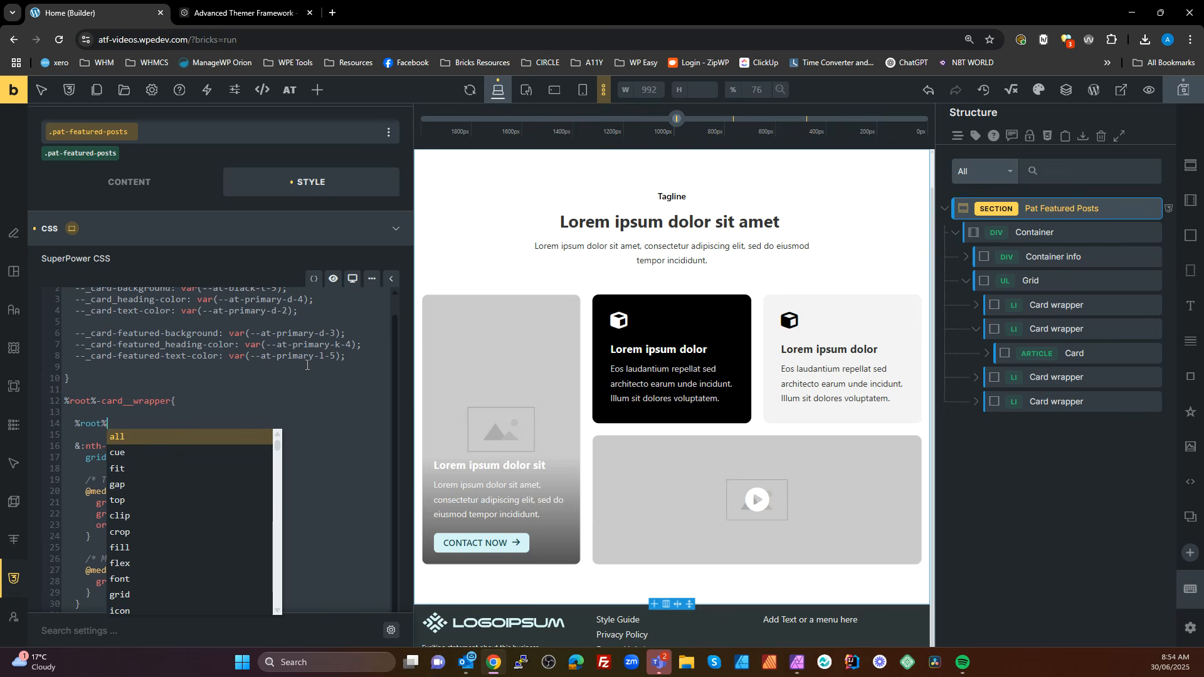
text(d)
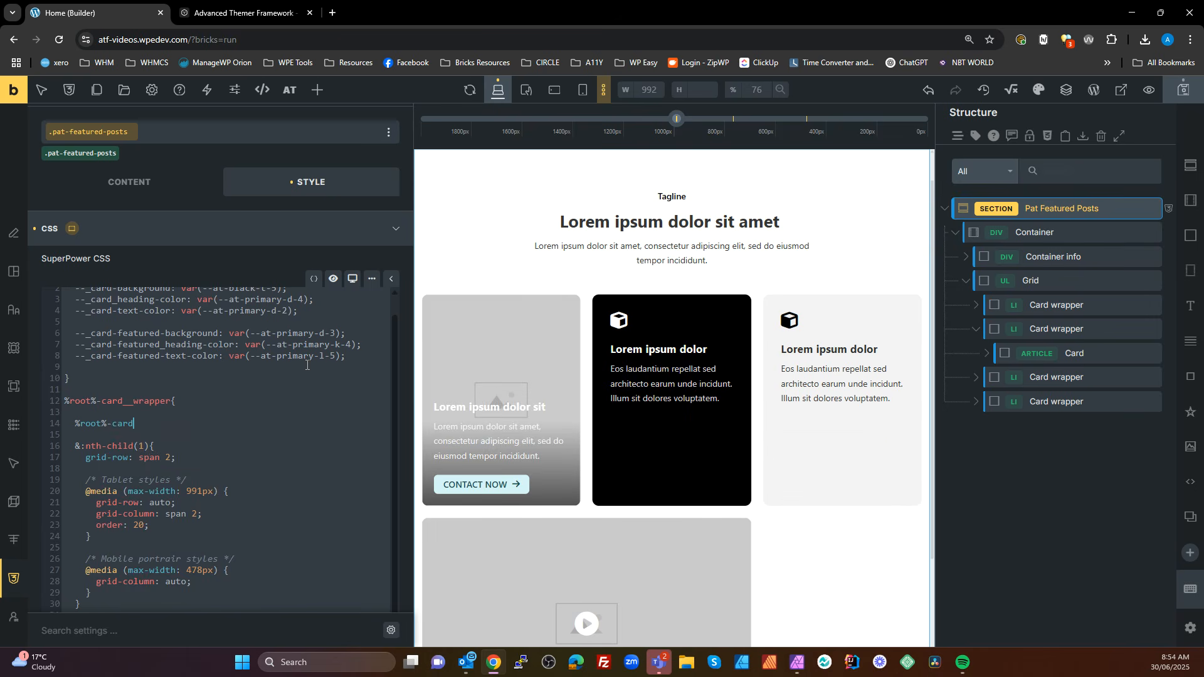
text(-featured{)
key(Return)
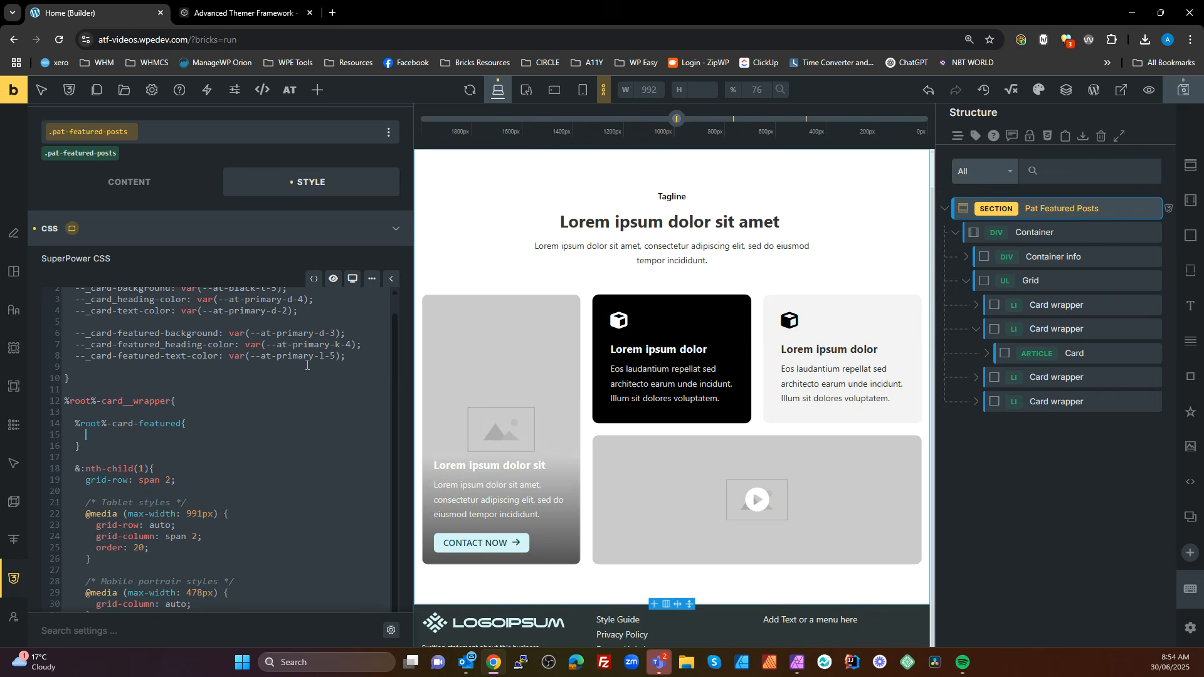
Give the %root%-card-featured rule a background of var(--_card-background)
text(back)
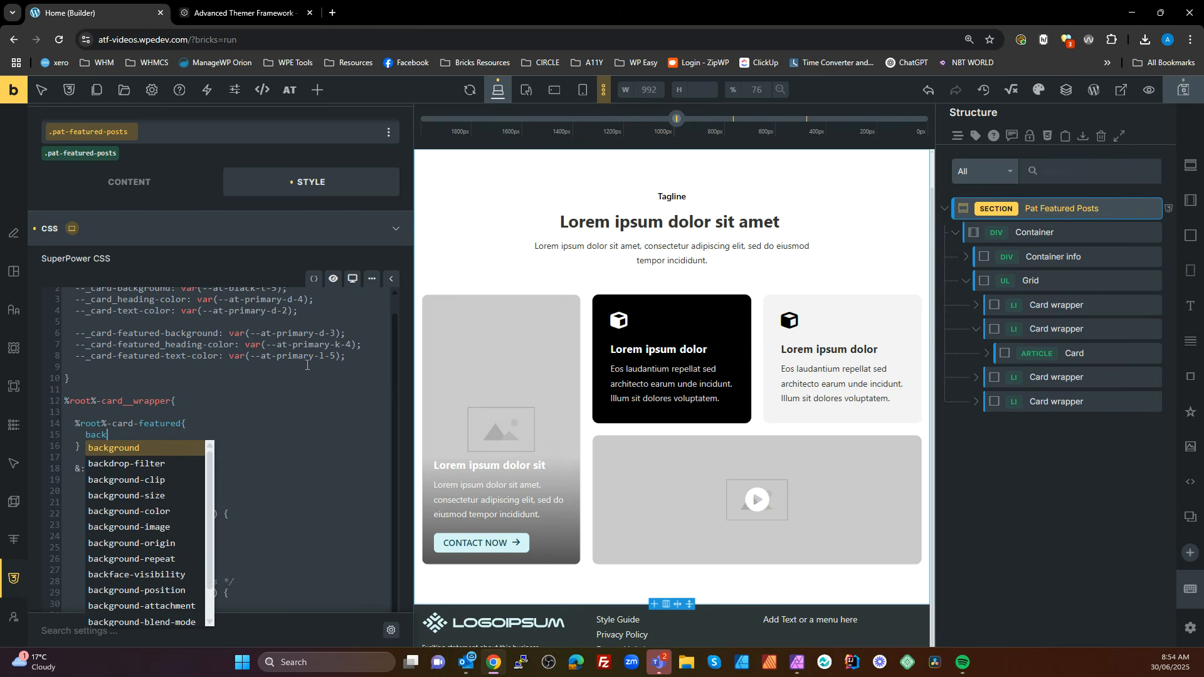
key(Return)
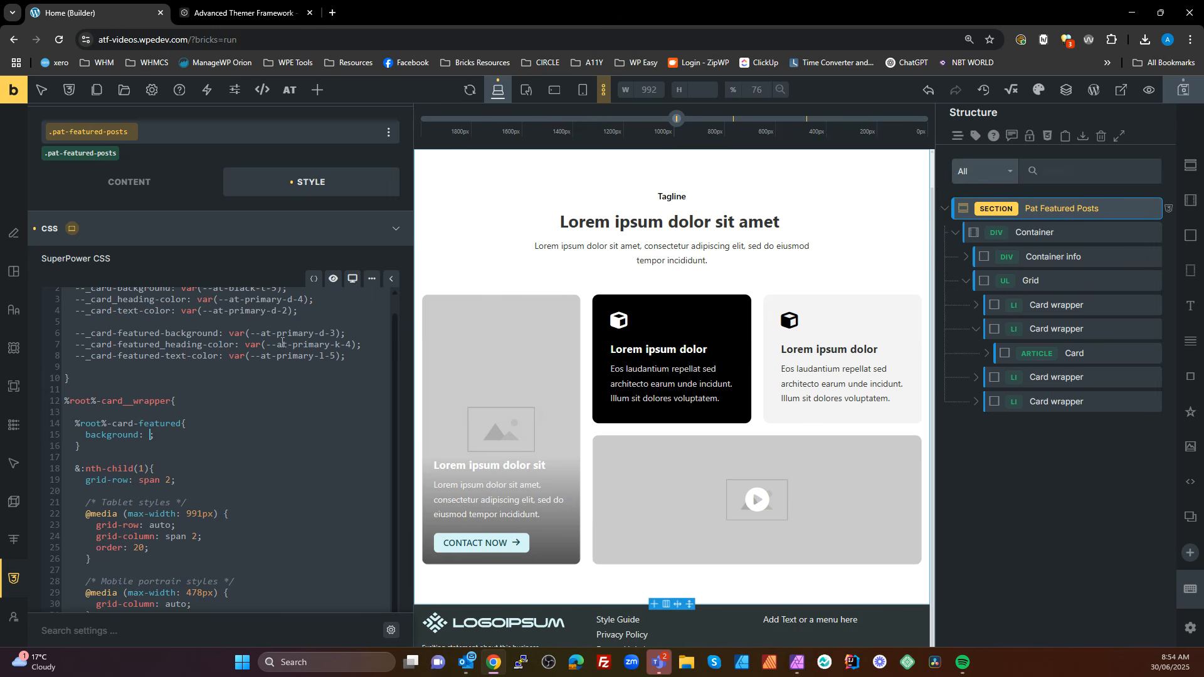
scroll(282, 343, up, 1)
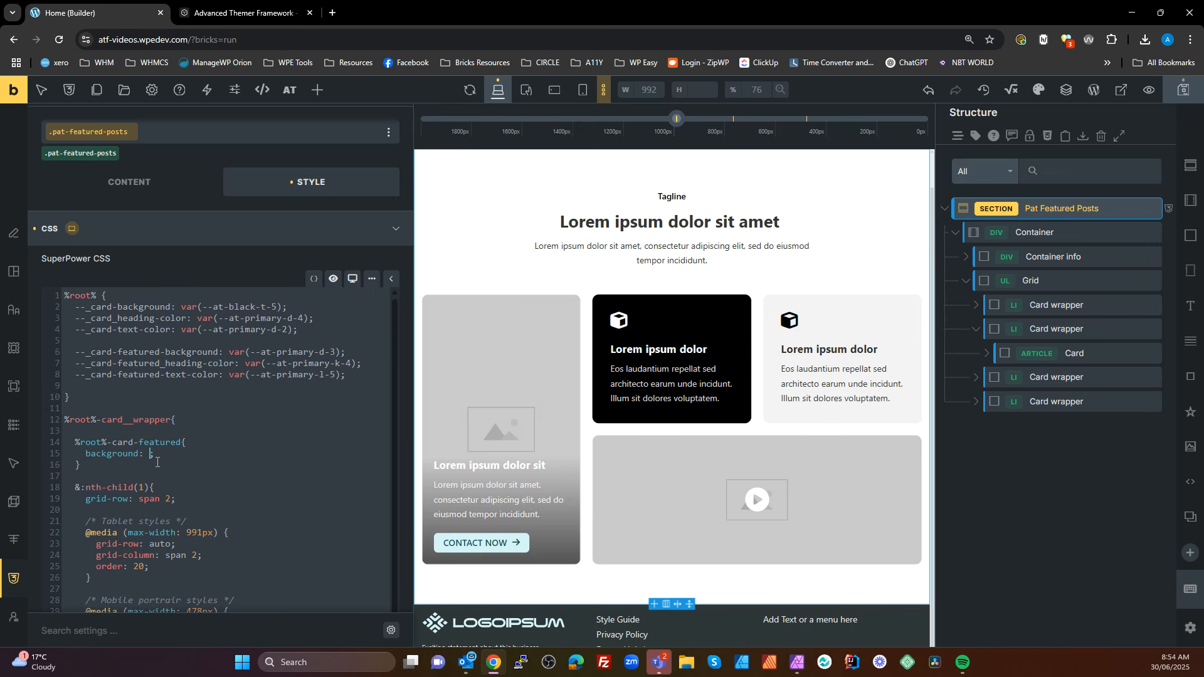
drag(171, 308, 74, 307)
key(ctrl+c)
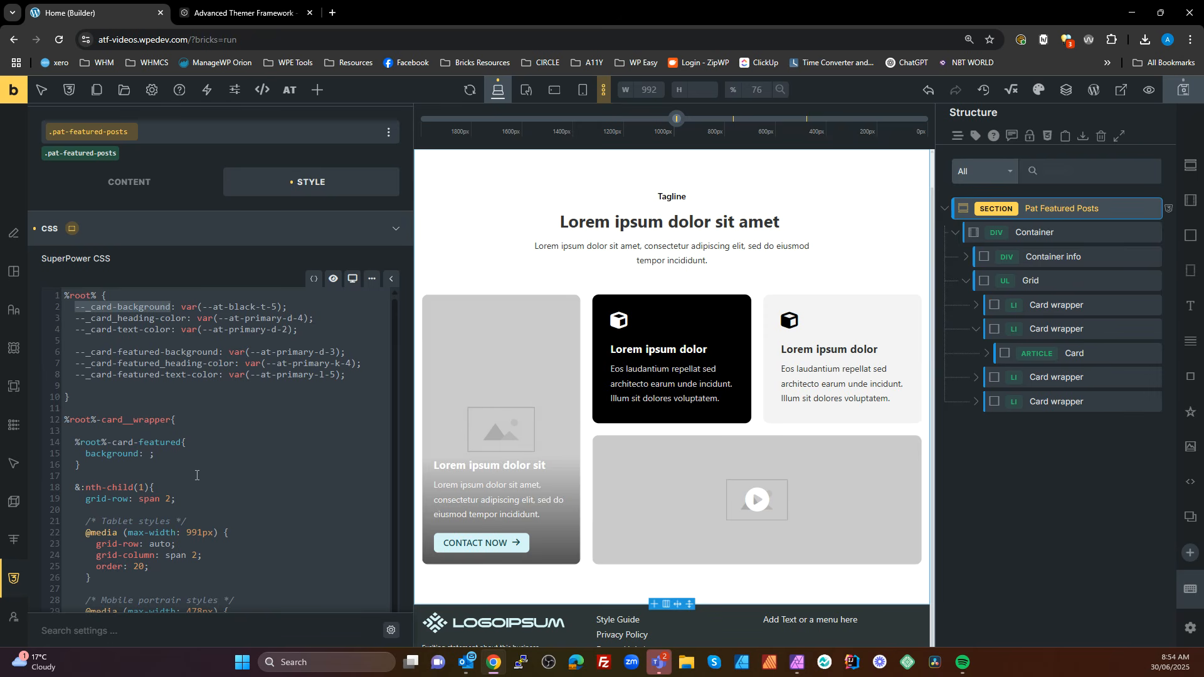
click(148, 455)
text(var()
key(ctrl+v)
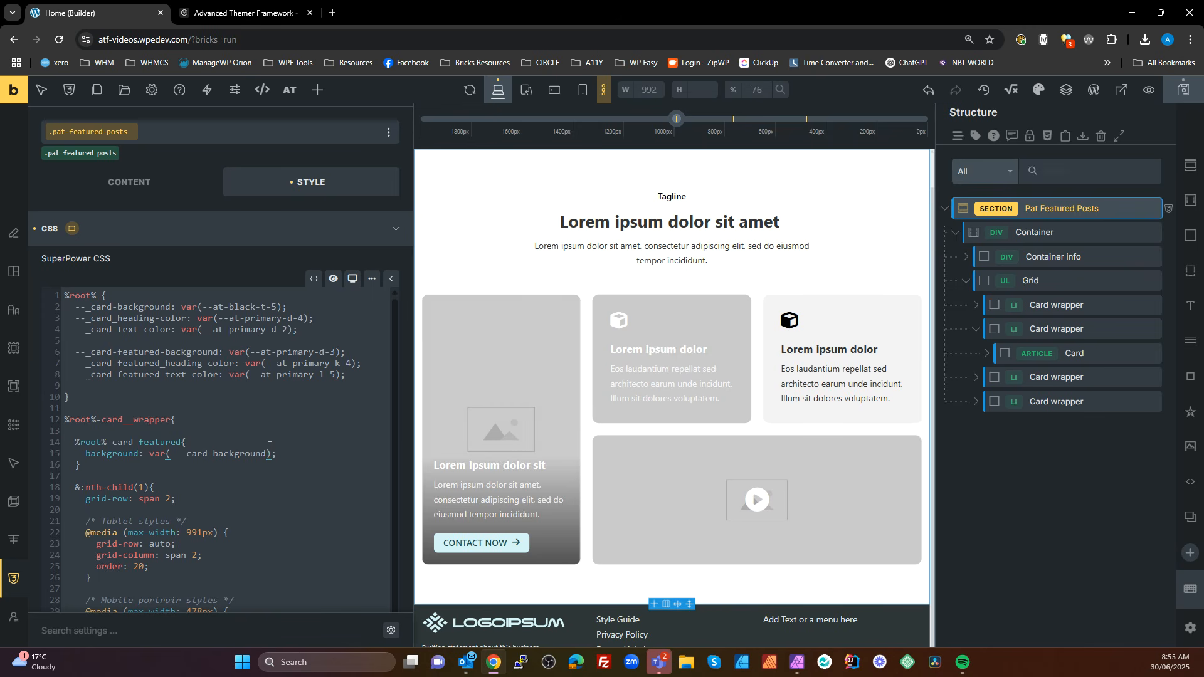
Add the color value var(--_card-text-color) to the %root%-card-featured rule
click(297, 452)
key(Return)
text(color:)
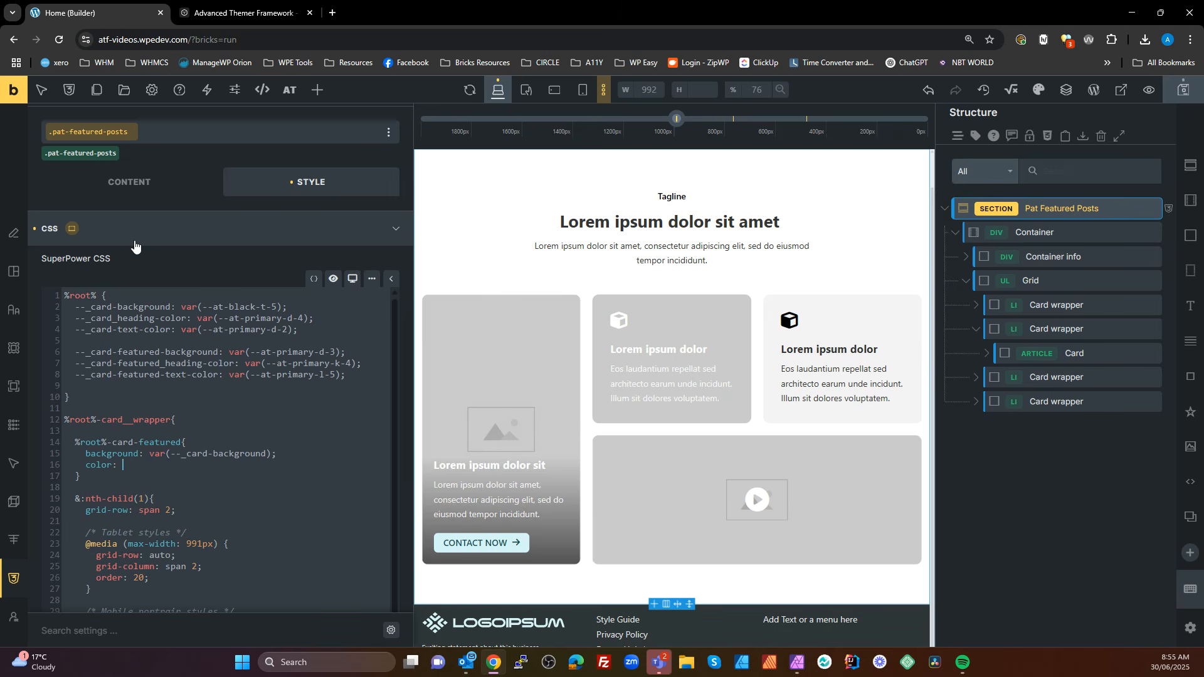
drag(170, 329, 74, 331)
key(ctrl+c)
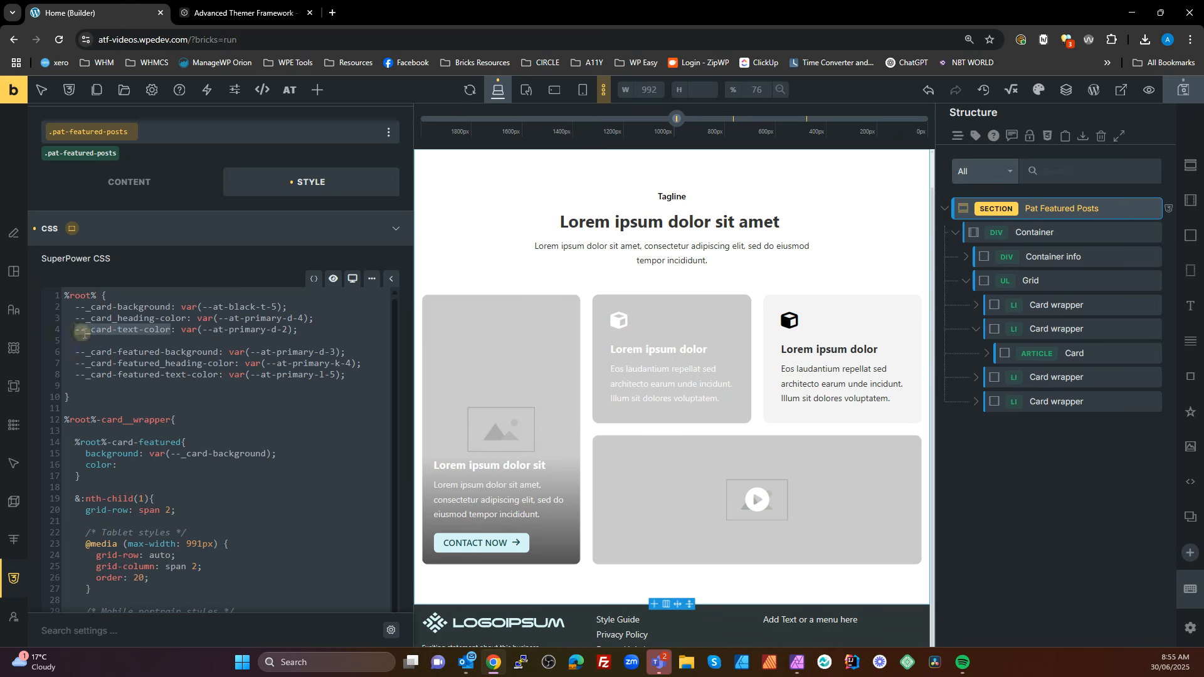
click(125, 464)
text(var())
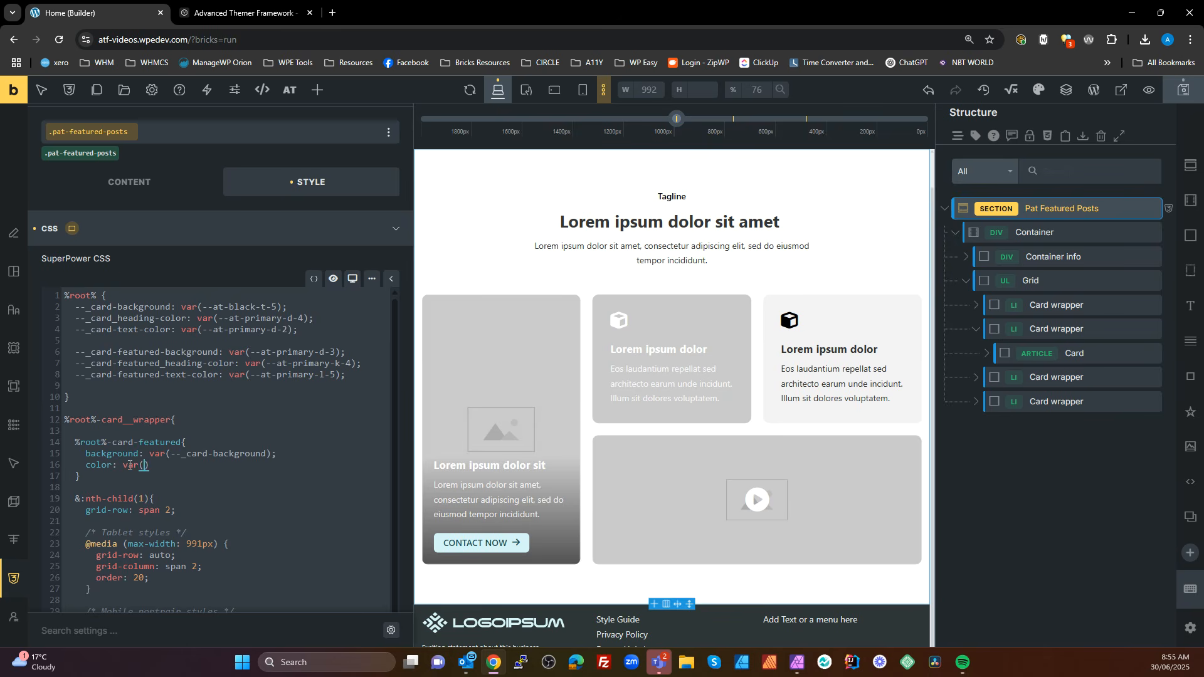
key(ctrl+v)
key(Return)
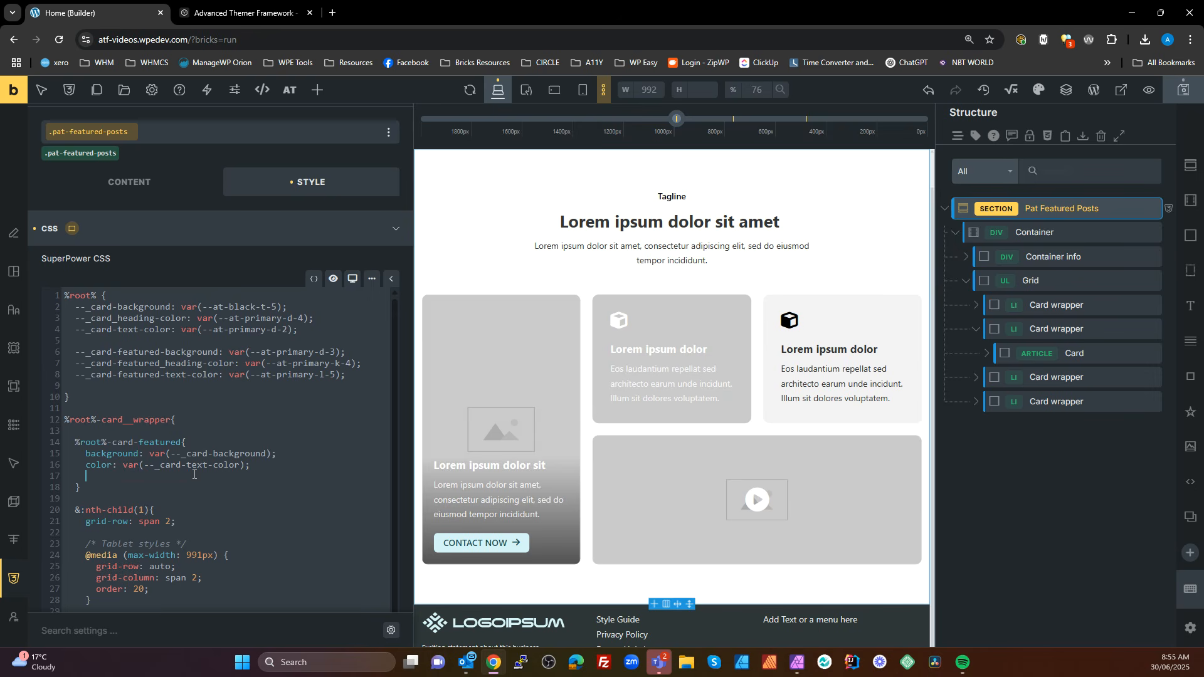
Nest an h2,h3,h4 rule with an empty color property inside the %root%-card-featured rule
text(h2,h3,h4{)
key(Return)
text(color:)
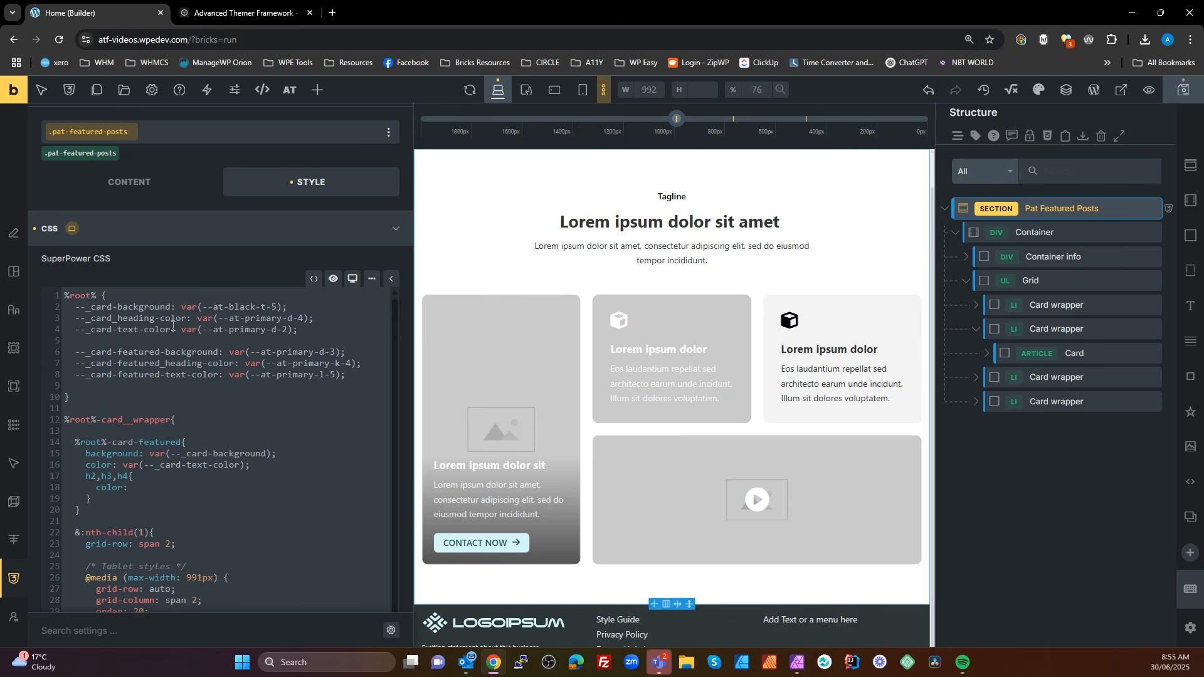
Set the color in the nested h2,h3,h4 rule to var(--_card_heading-color)
drag(187, 318, 75, 319)
key(ctrl+c)
click(148, 487)
key(ctrl+v)
click(308, 501)
text(var()
click(269, 491)
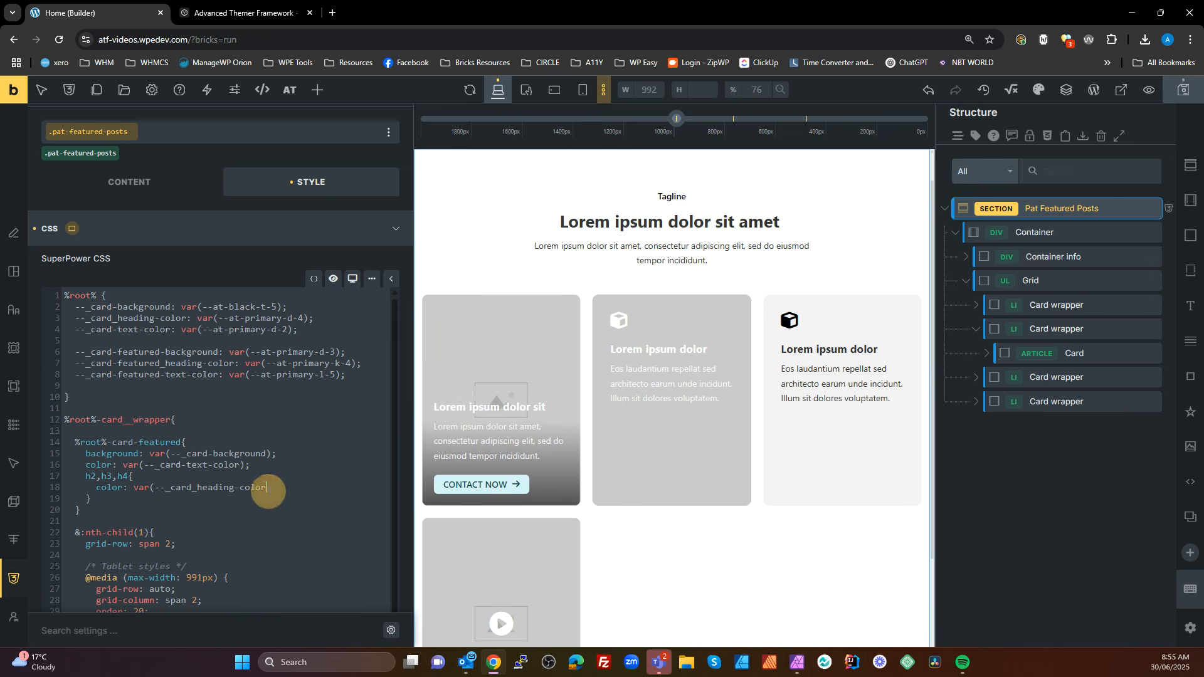
text();)
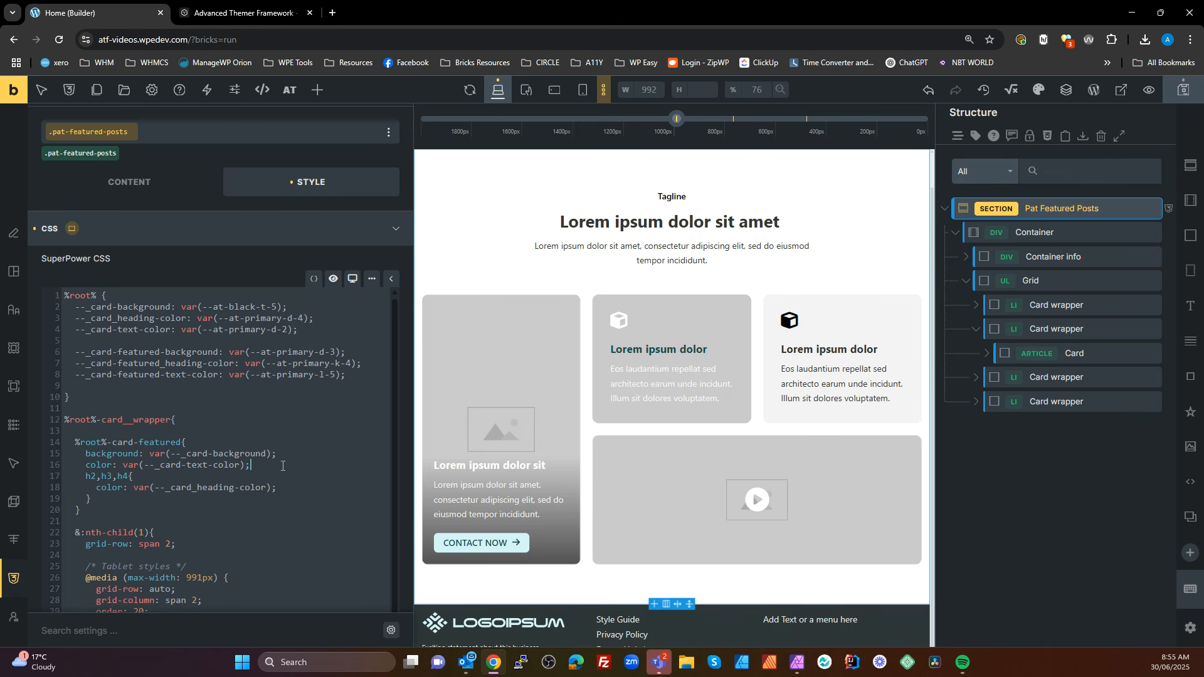
Save the page and open its frontend view with the browser's developer tools
click(1183, 89)
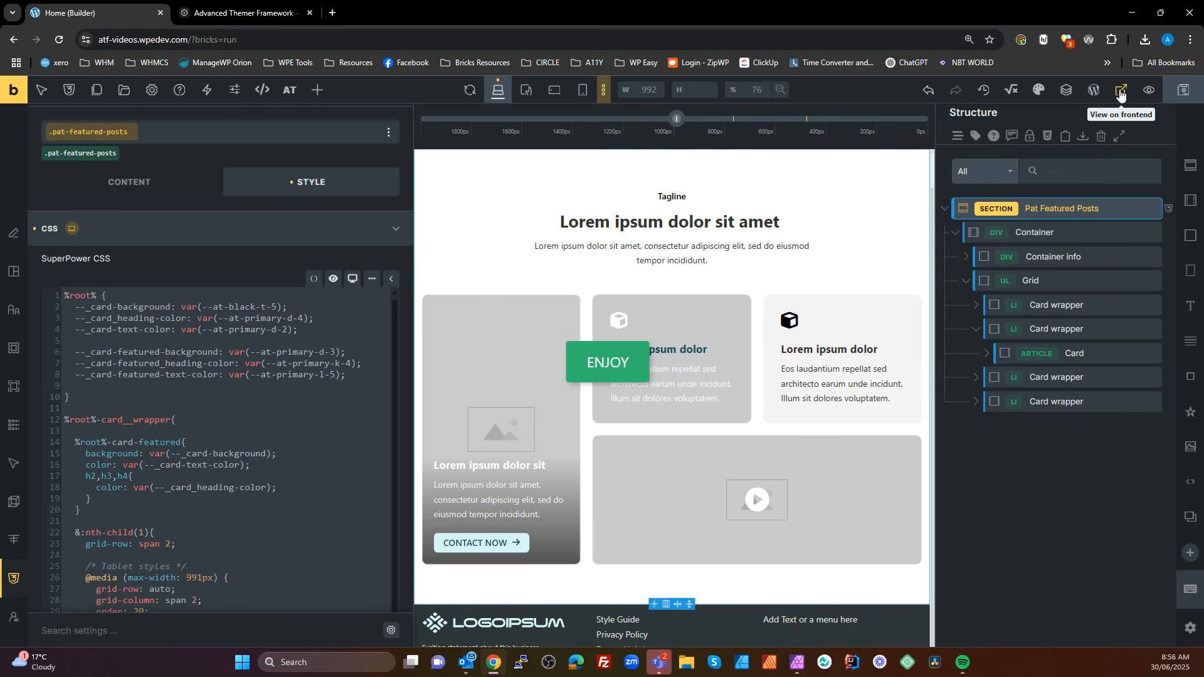
click(1121, 91)
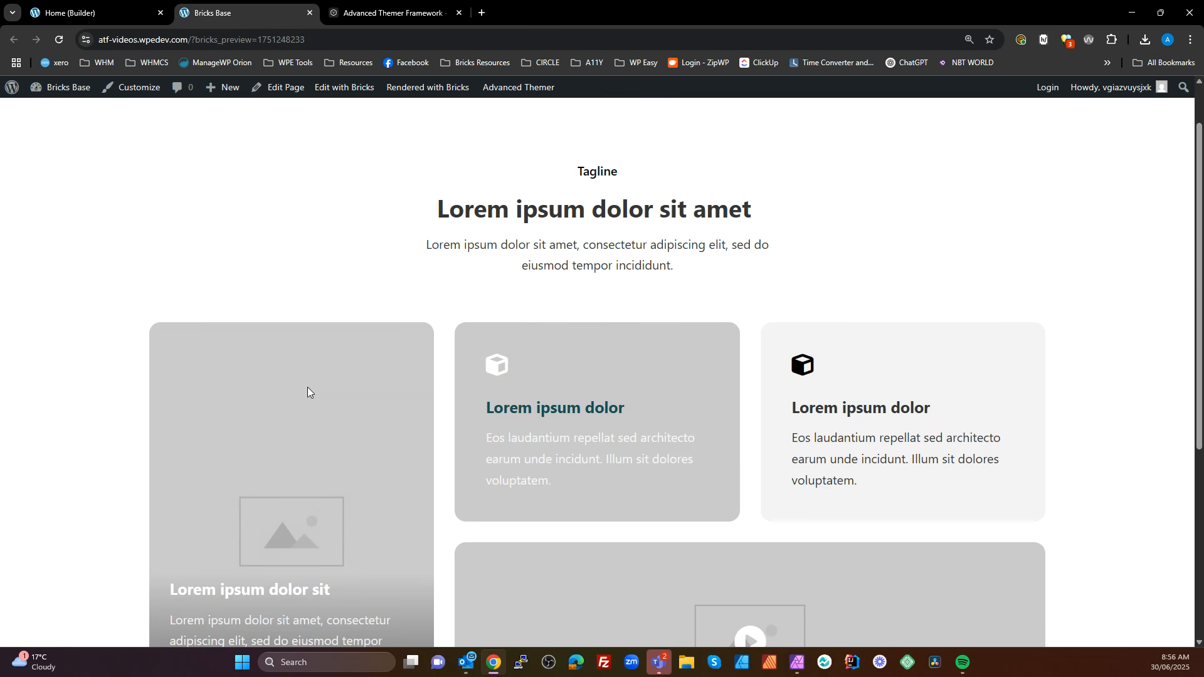
key(F12)
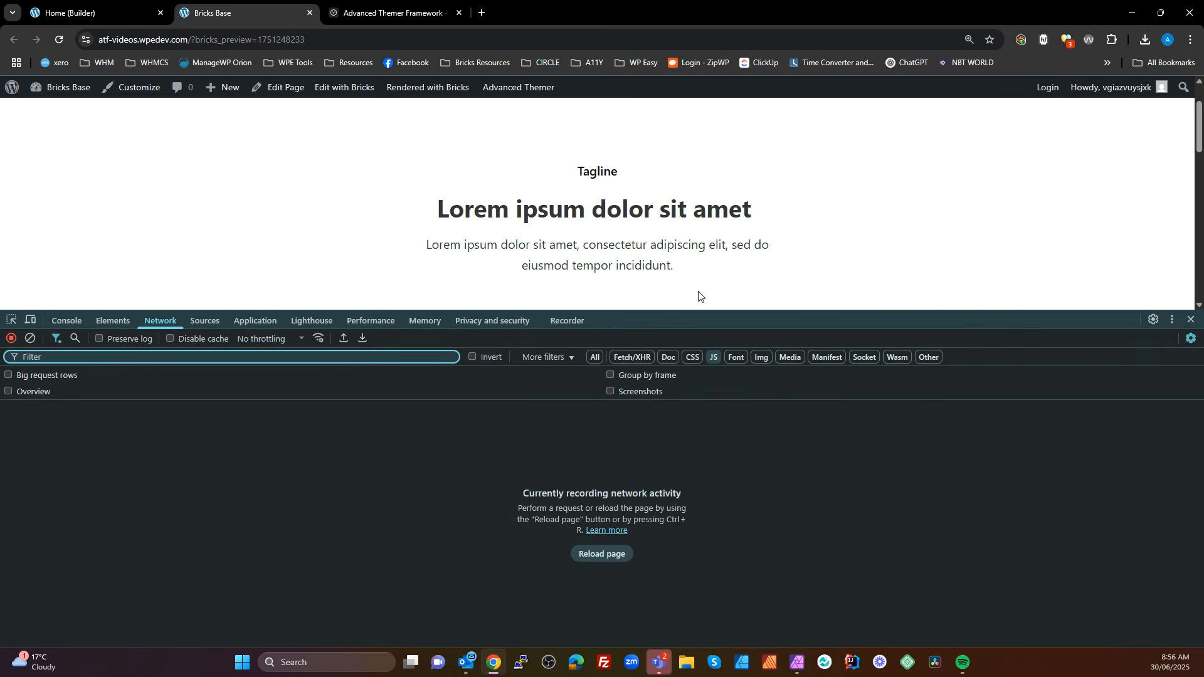
Inspect the featured card's description paragraph on the frontend to examine which style rule sets its color
drag(701, 311, 652, 412)
scroll(318, 341, down, 3)
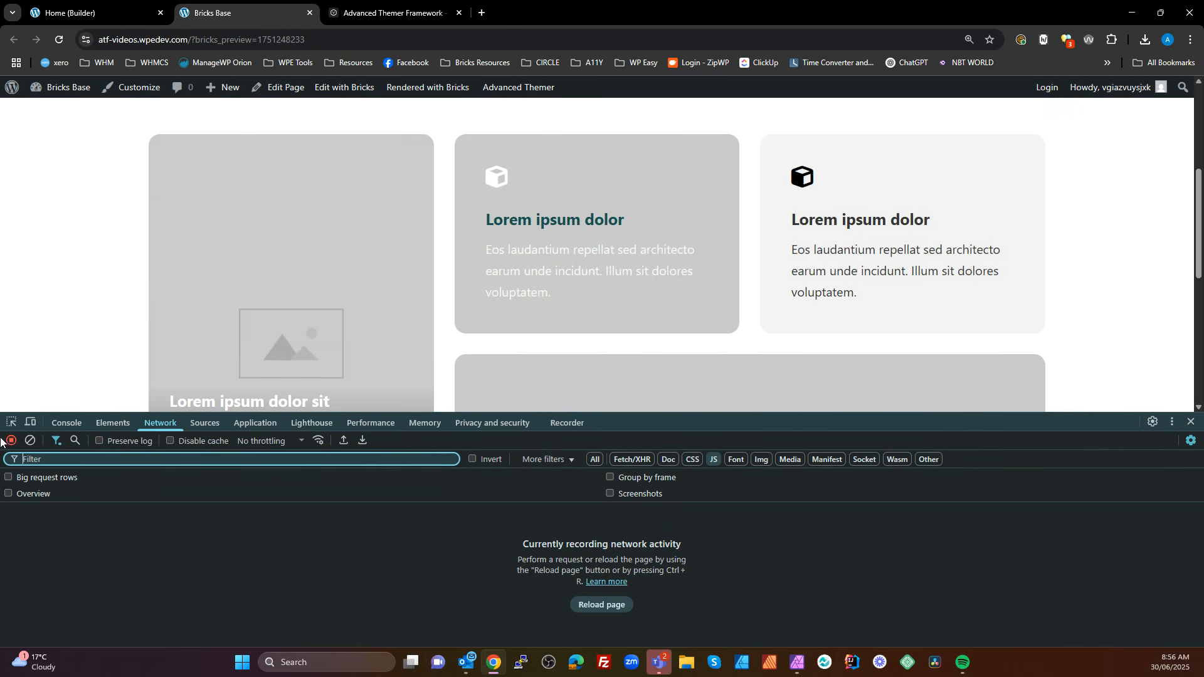
click(12, 422)
click(509, 248)
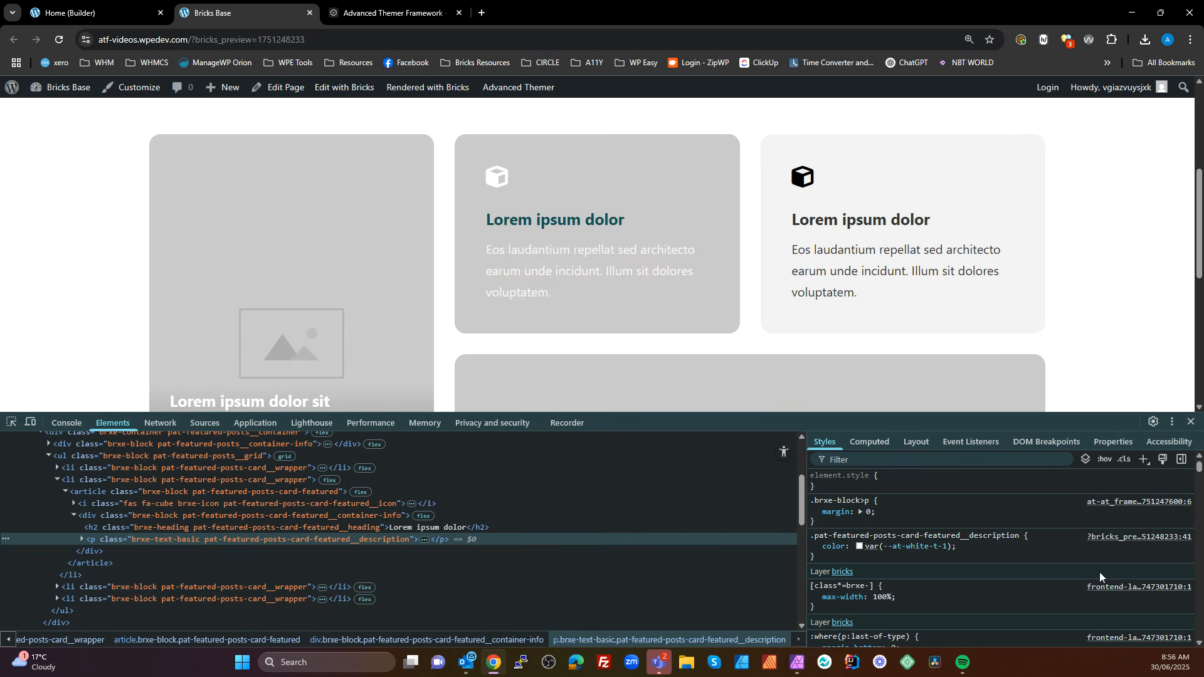
mouse_move(924, 550)
Back in the Home builder, clear the typography color from the featured card's Description class
click(82, 21)
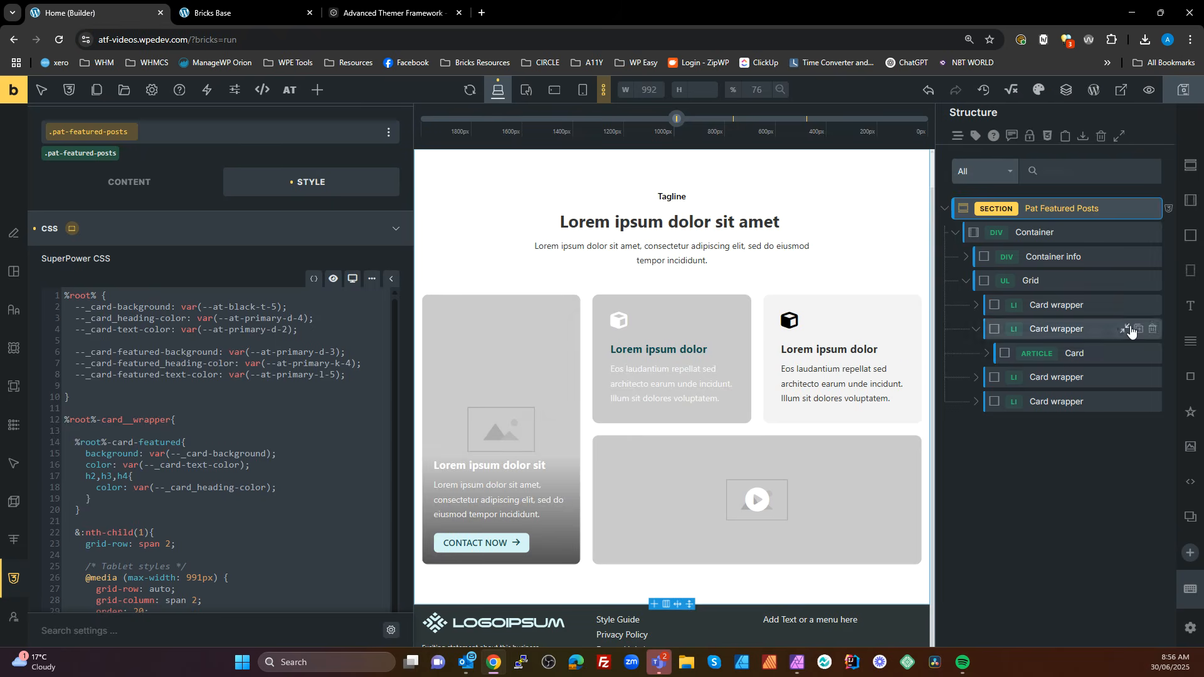
click(684, 390)
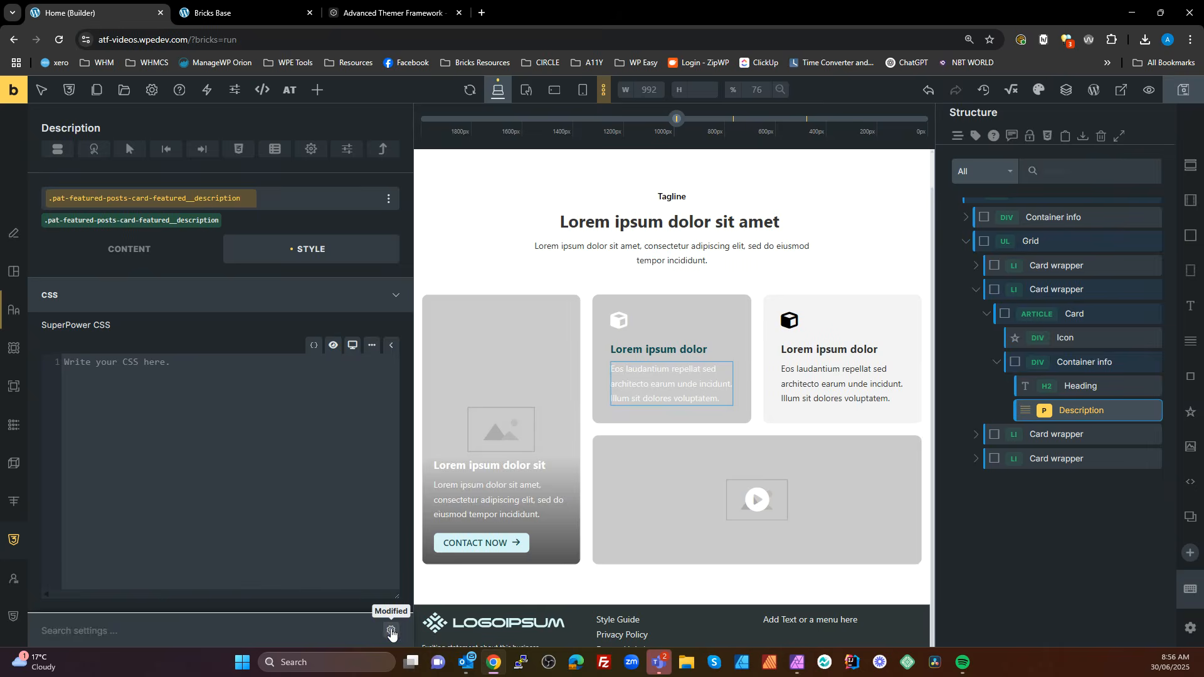
click(391, 630)
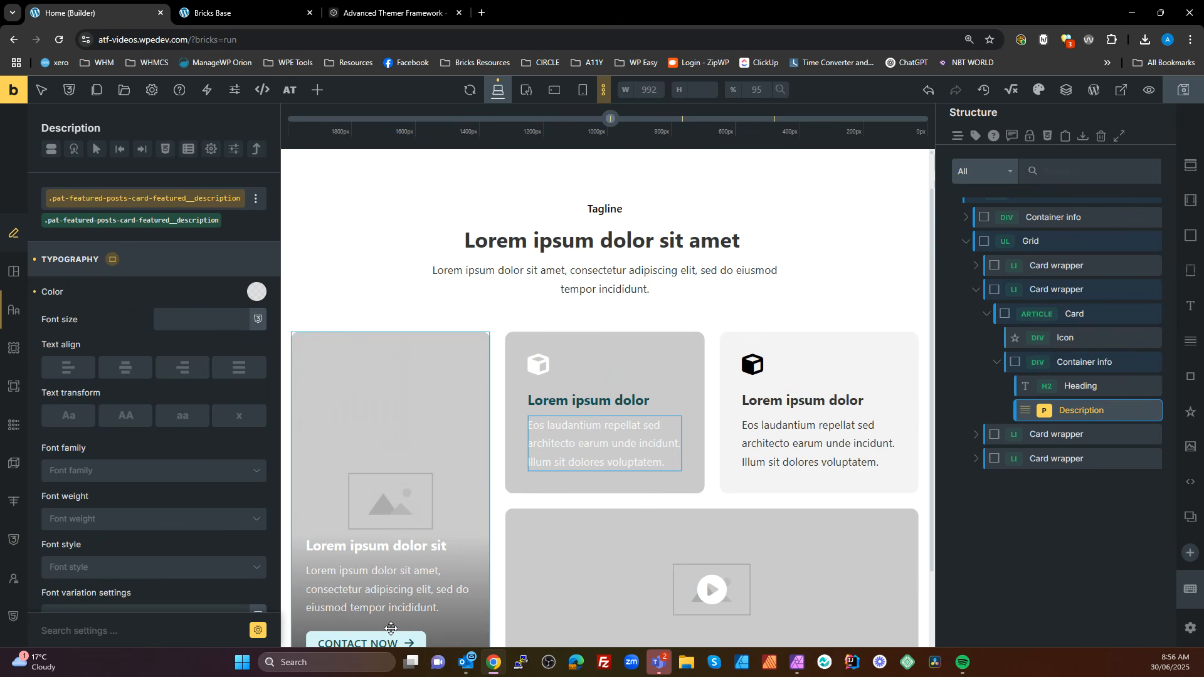
click(35, 292)
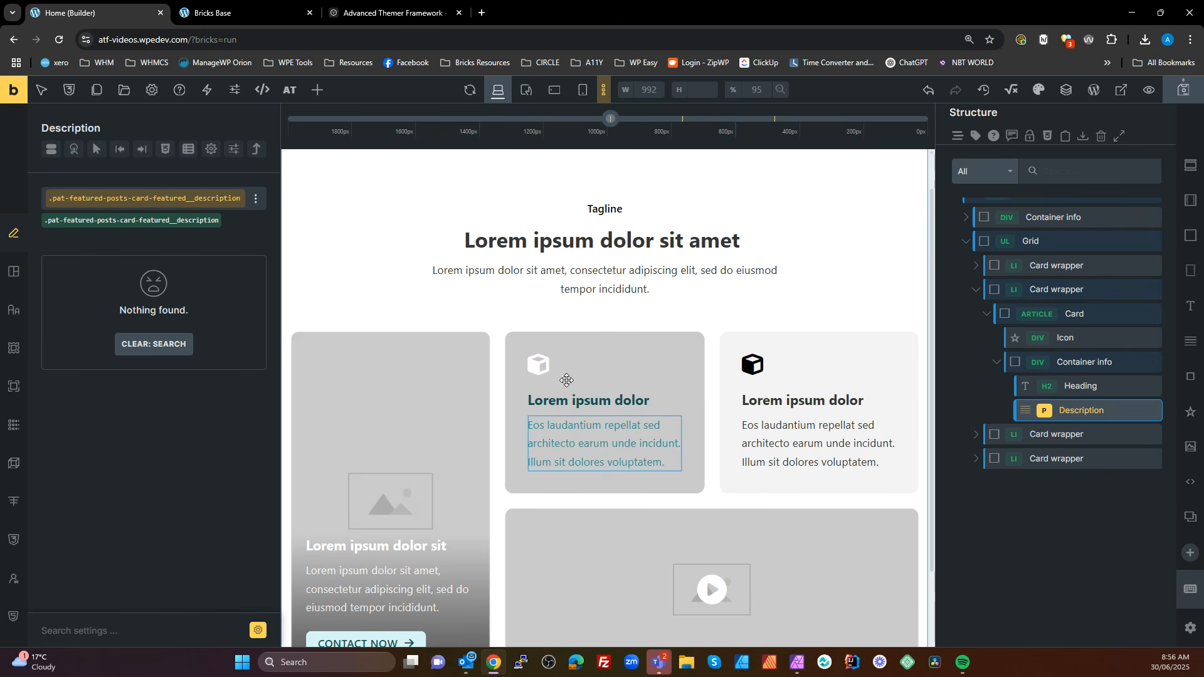
Open the Pat Featured Posts section's CSS and duplicate the --_card-text-color declaration directly below itself
scroll(1063, 272, up, 1)
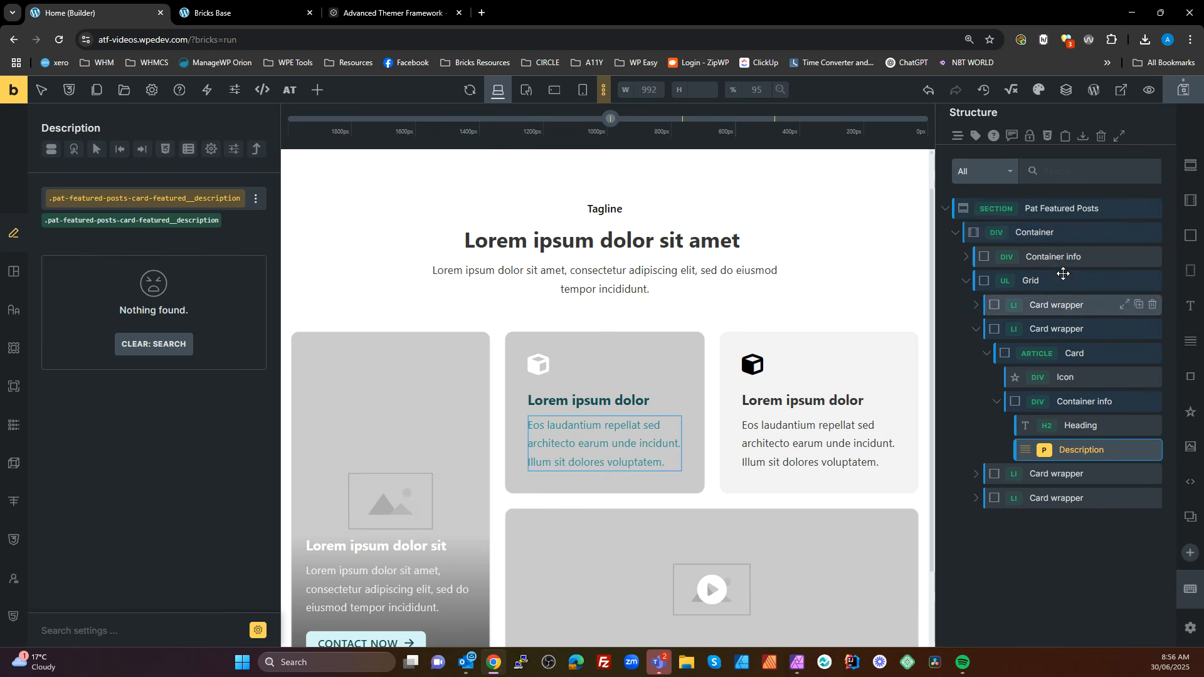
click(1061, 208)
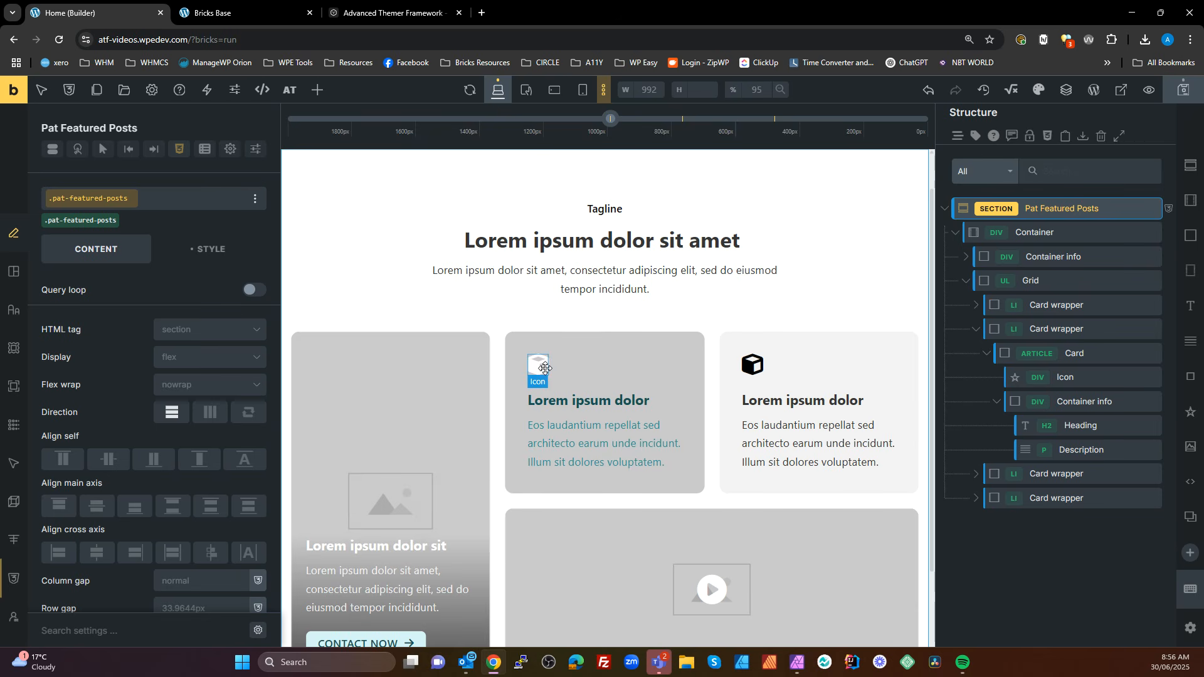
click(179, 149)
click(151, 348)
scroll(194, 289, up, 2)
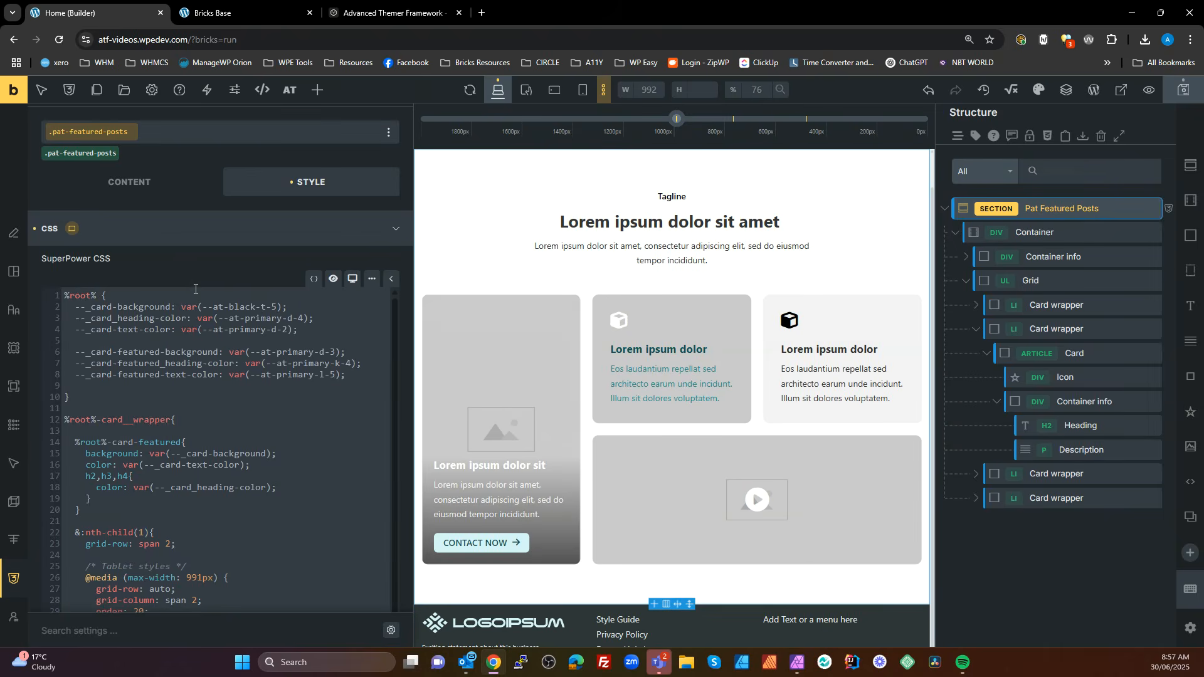
click(307, 329)
drag(77, 330, 302, 333)
key(ctrl+c)
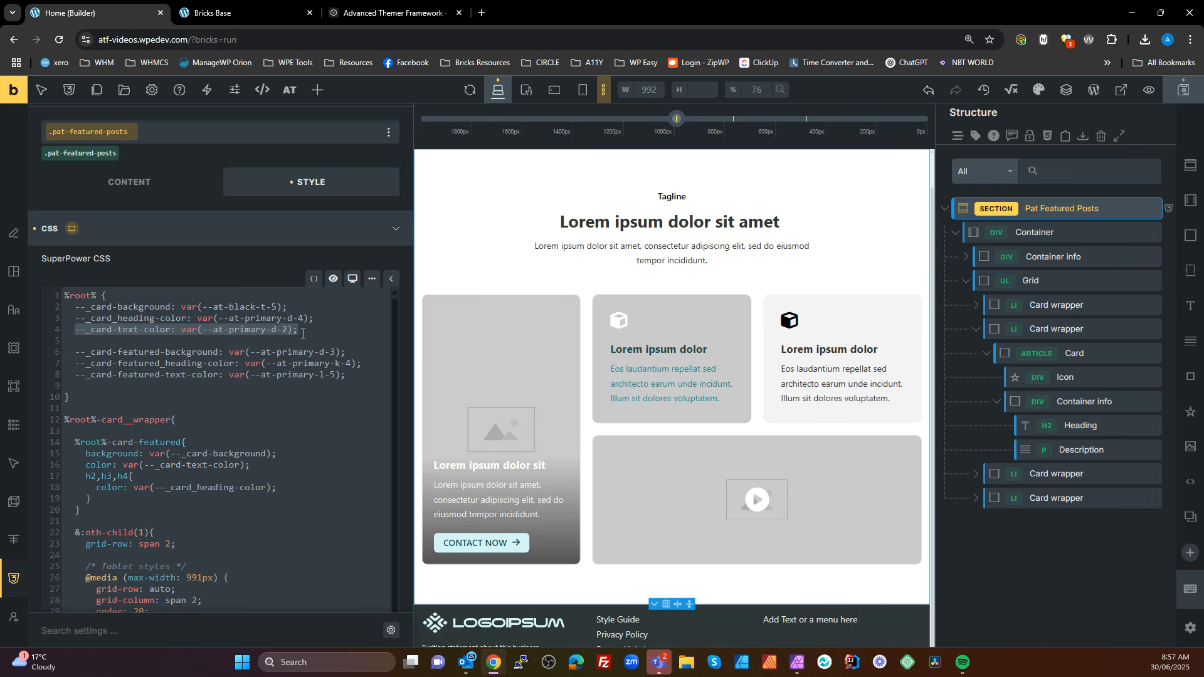
click(329, 329)
key(Return)
key(ctrl+v)
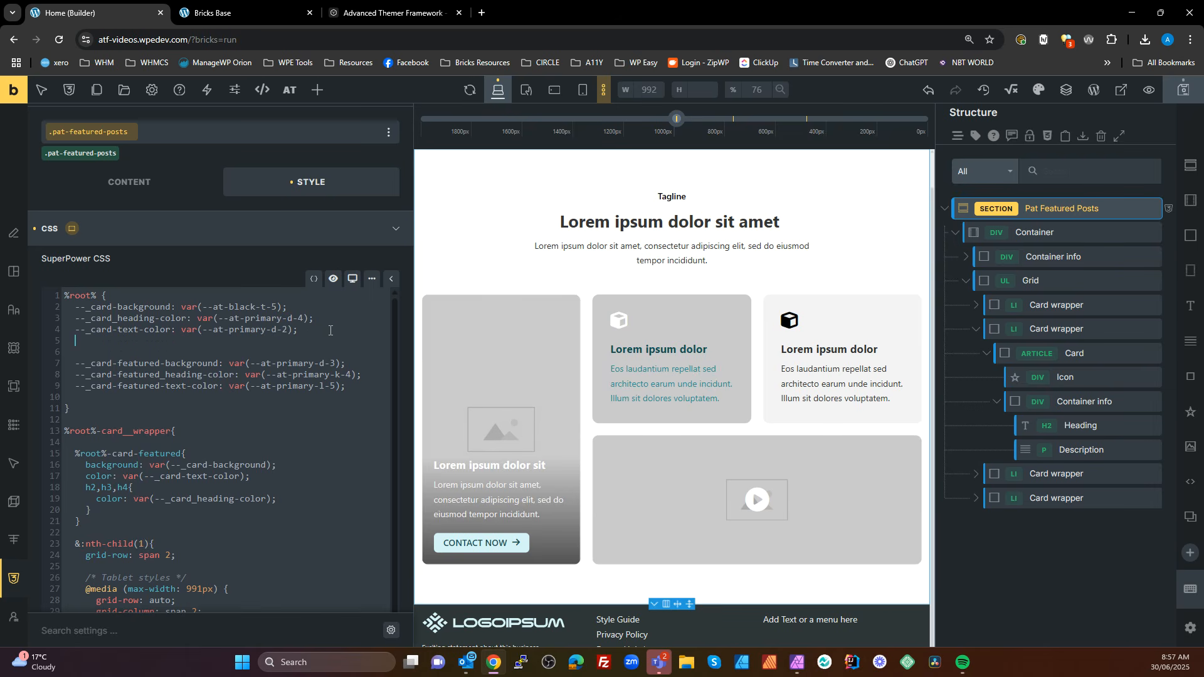
Change the duplicated declaration to --_card-icon-color: var(--at-secondary-d-2)
double_click(128, 342)
click(129, 343)
text(icon)
text(n)
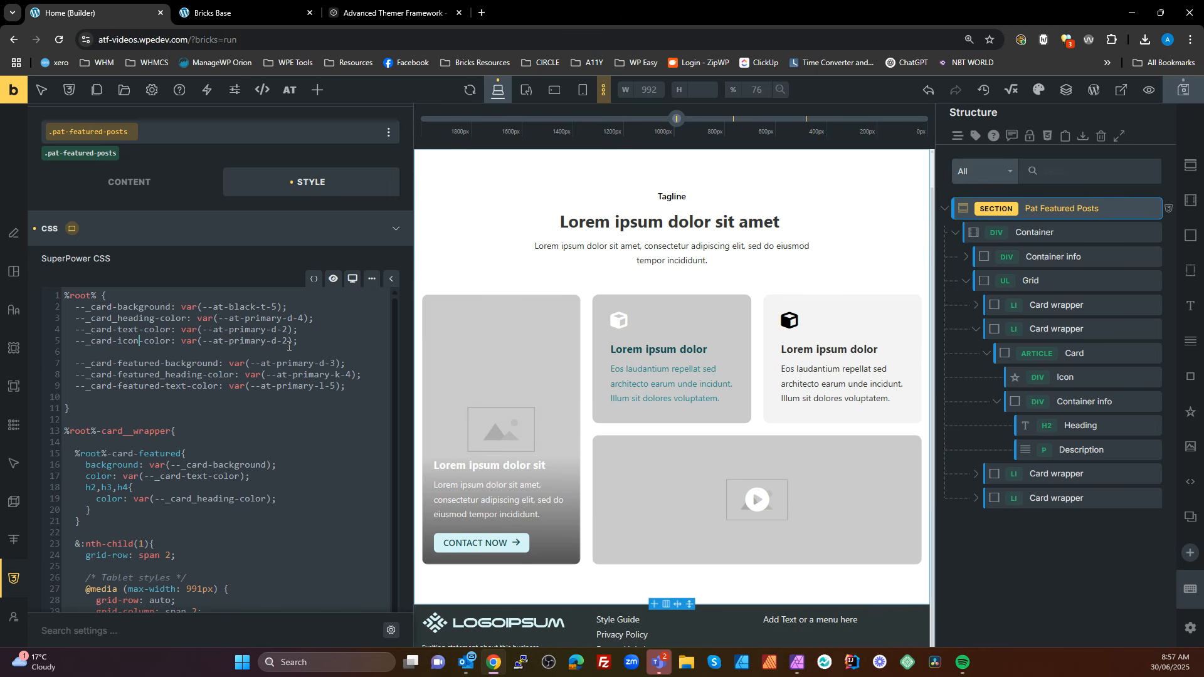
double_click(242, 341)
text(secondary)
Copy the --_card-icon-color declaration to the end of the featured variables and set the copy's value to var(--at-secondary)
drag(314, 343, 78, 343)
key(ctrl+c)
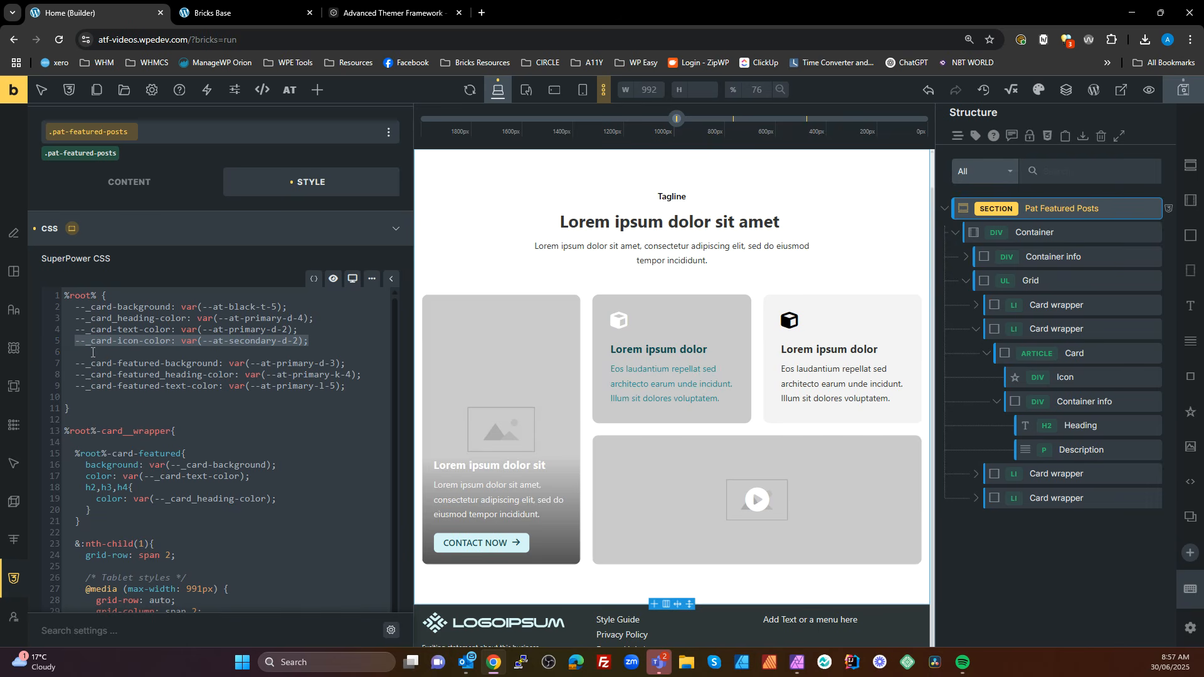
click(353, 389)
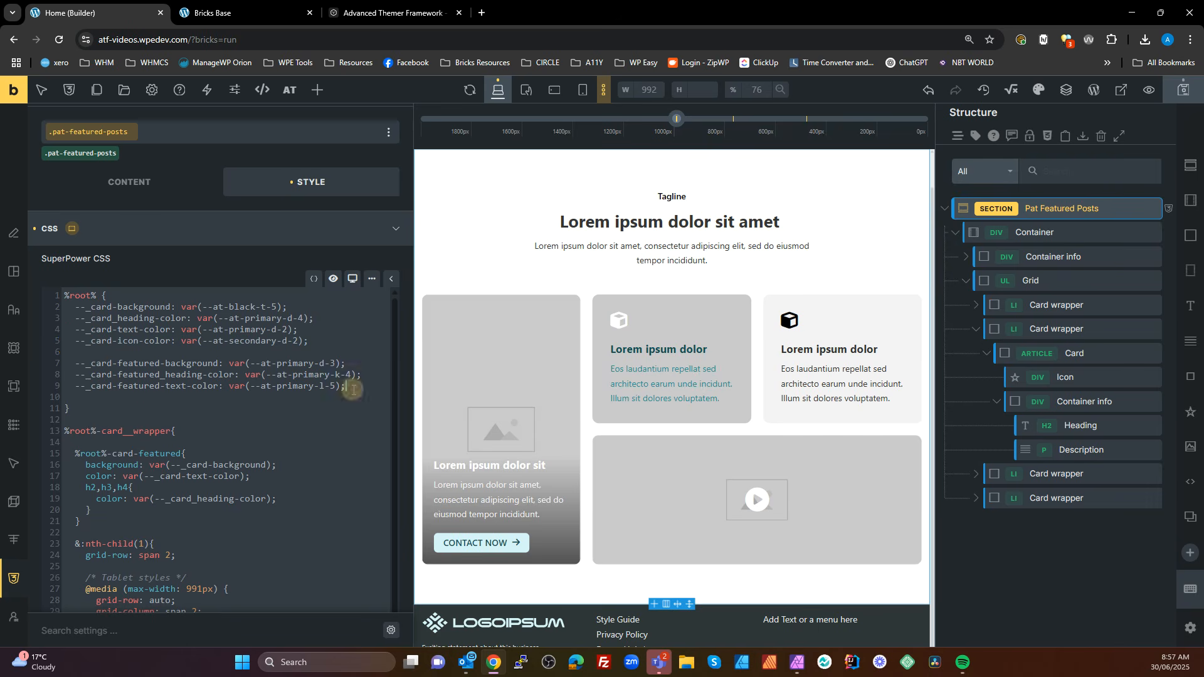
key(Return)
key(ctrl+v)
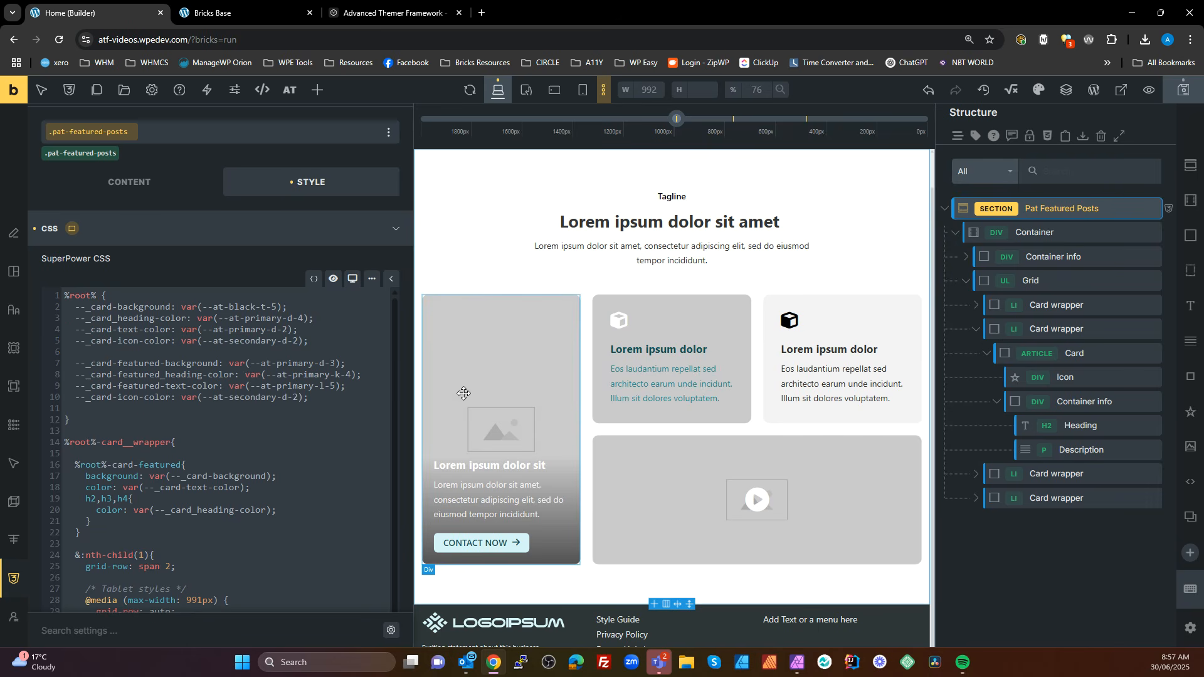
click(298, 399)
key(BackSpace)
key(BackSpace)
key(BackSpace)
key(BackSpace)
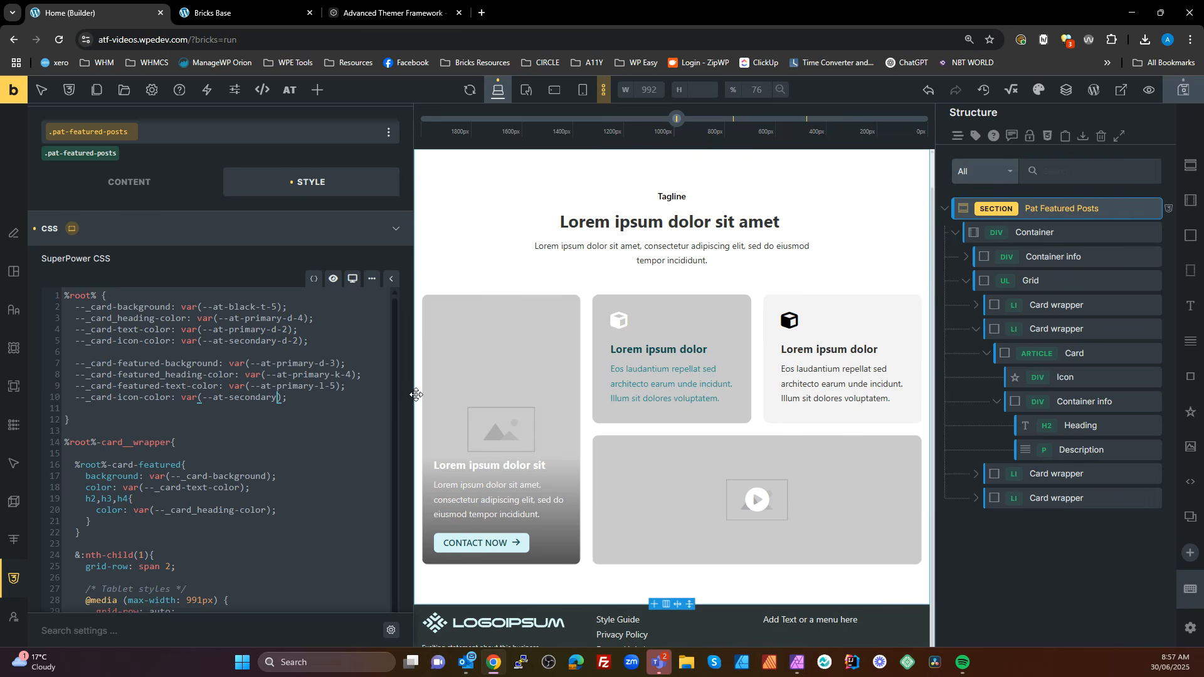
Rename the copied variable in the featured group to --_card-featured-icon-color
double_click(135, 386)
key(ctrl+c)
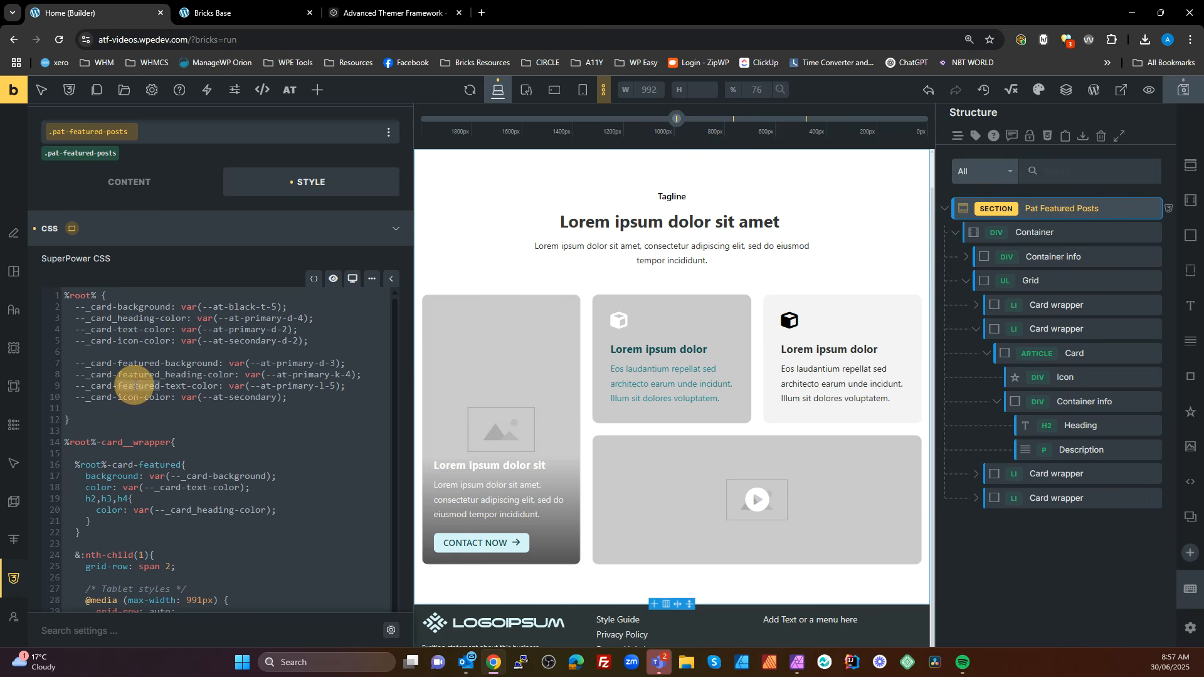
click(119, 399)
key(ctrl+v)
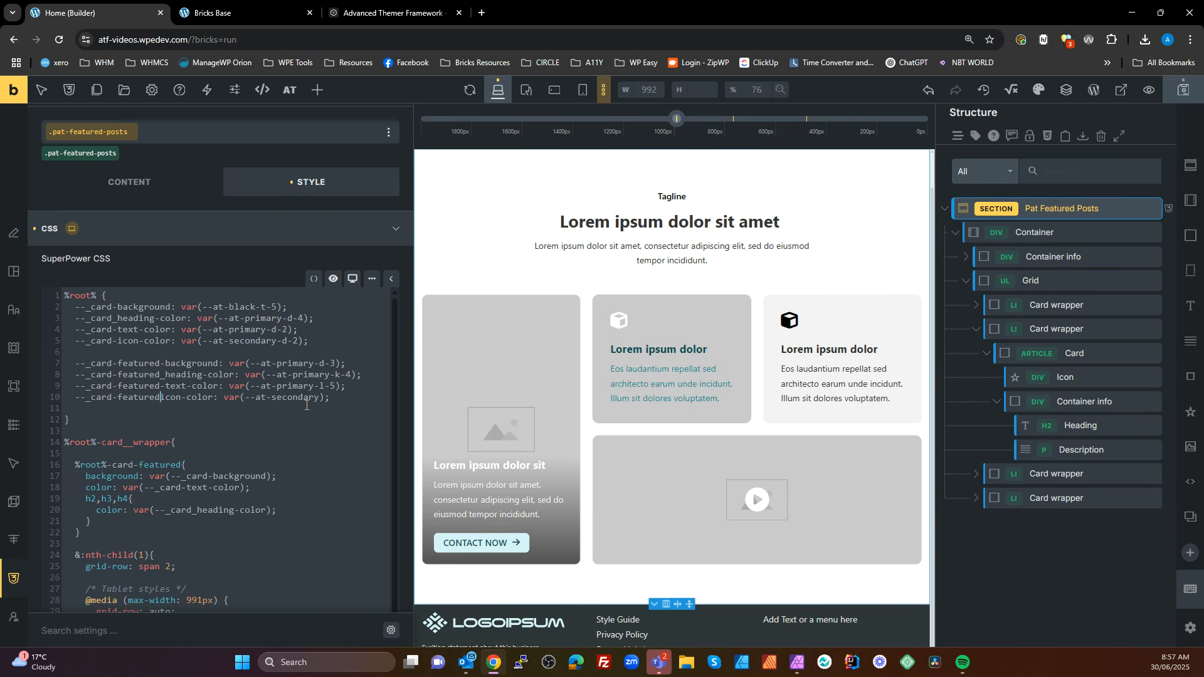
text(-)
Check the featured card icon's class and nest an empty %root%-card__icon rule in the section's %root%-card__wrapper rule
scroll(281, 482, down, 2)
scroll(282, 481, down, 1)
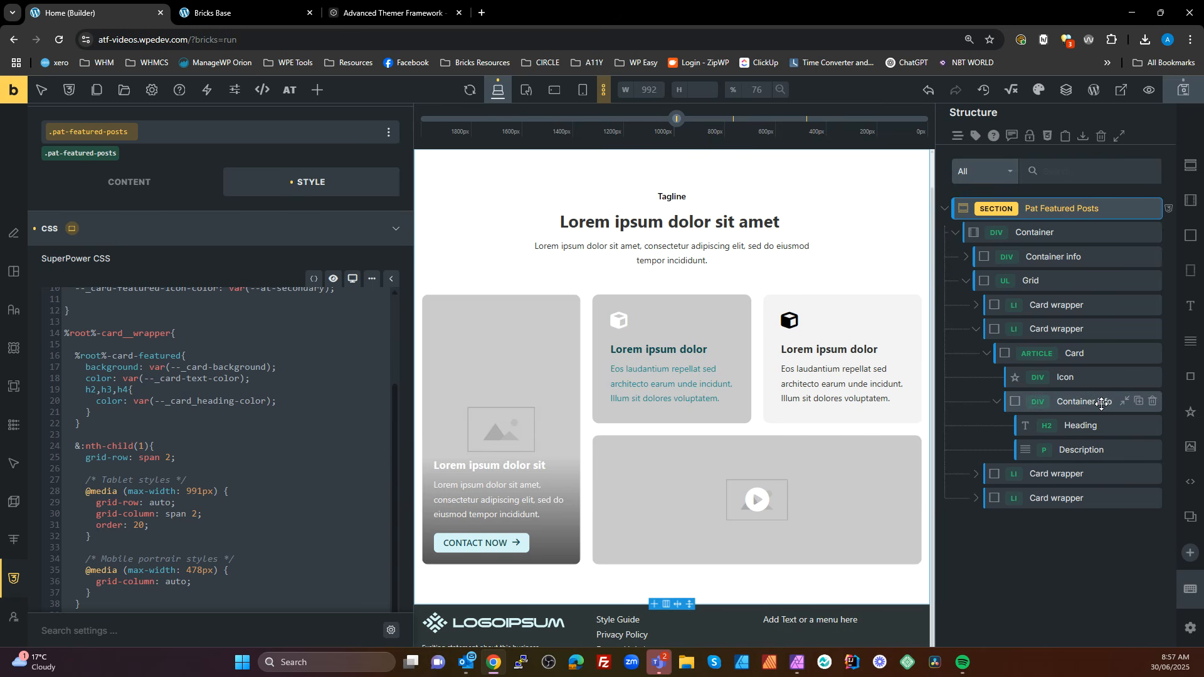
click(1062, 376)
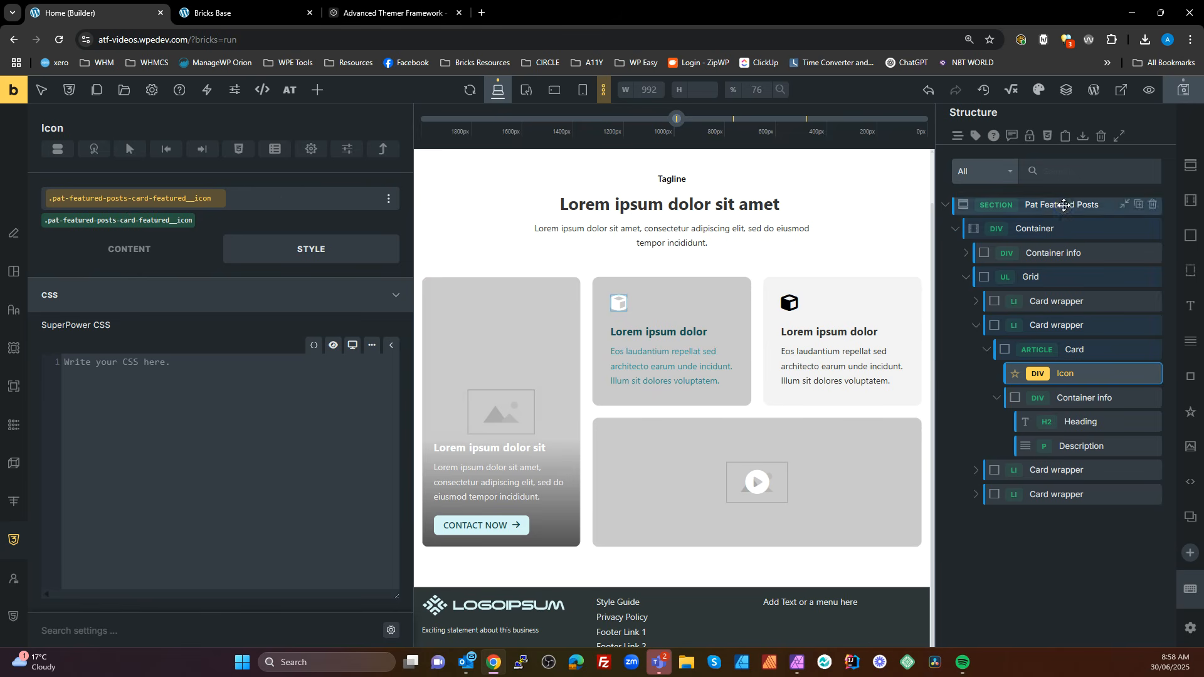
click(1064, 205)
scroll(255, 262, down, 3)
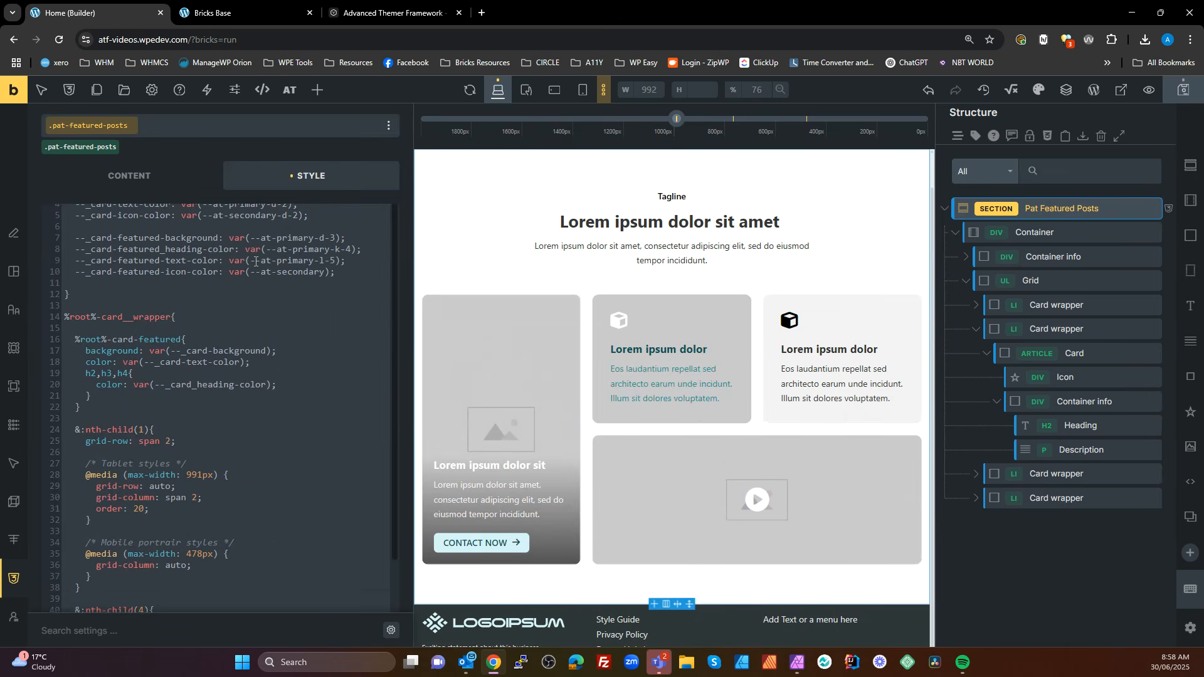
scroll(243, 422, down, 2)
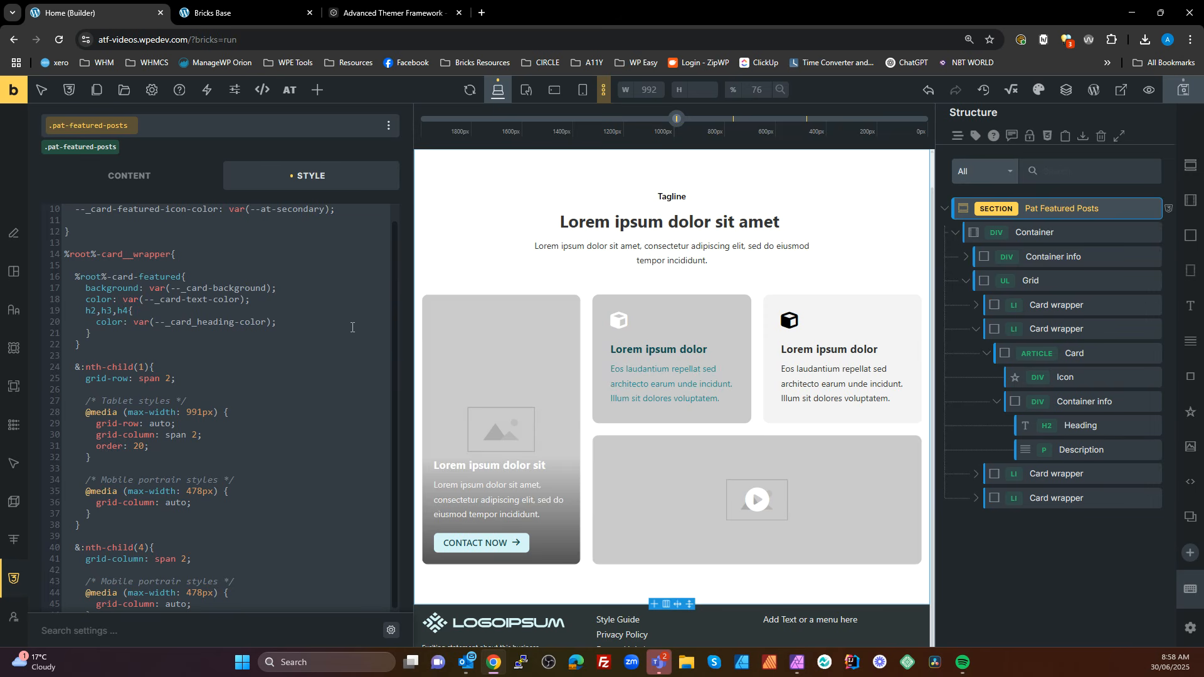
click(199, 265)
text(%root%-)
key(Escape)
text(card)
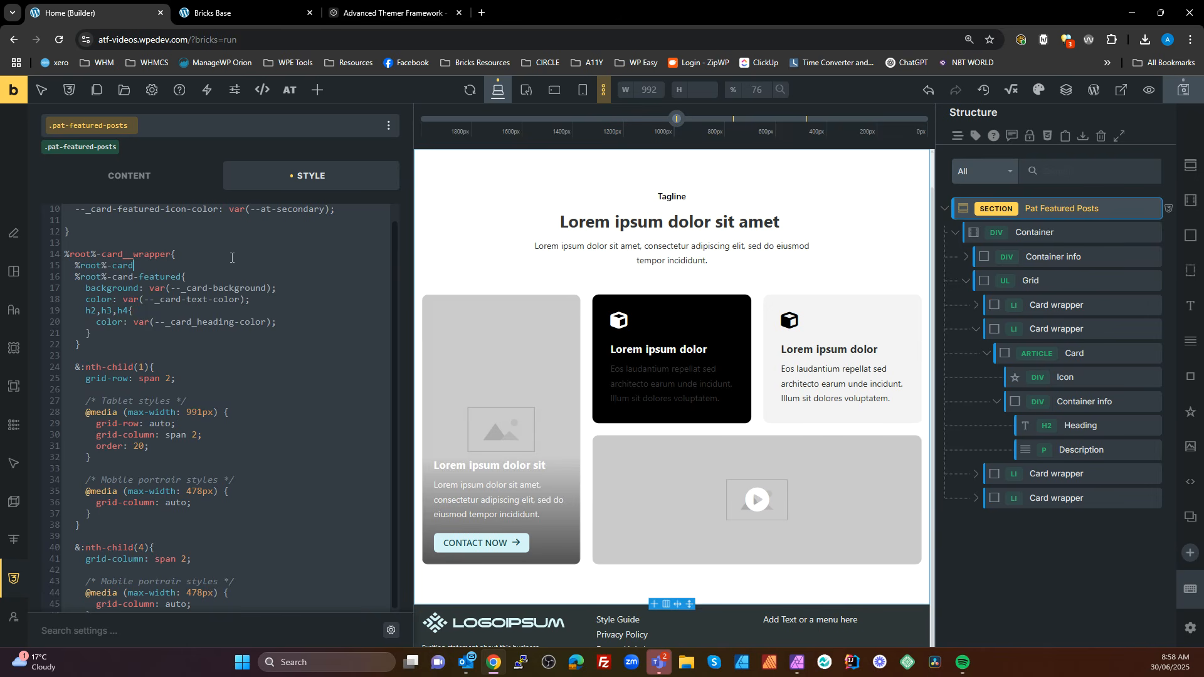
text(__icon{)
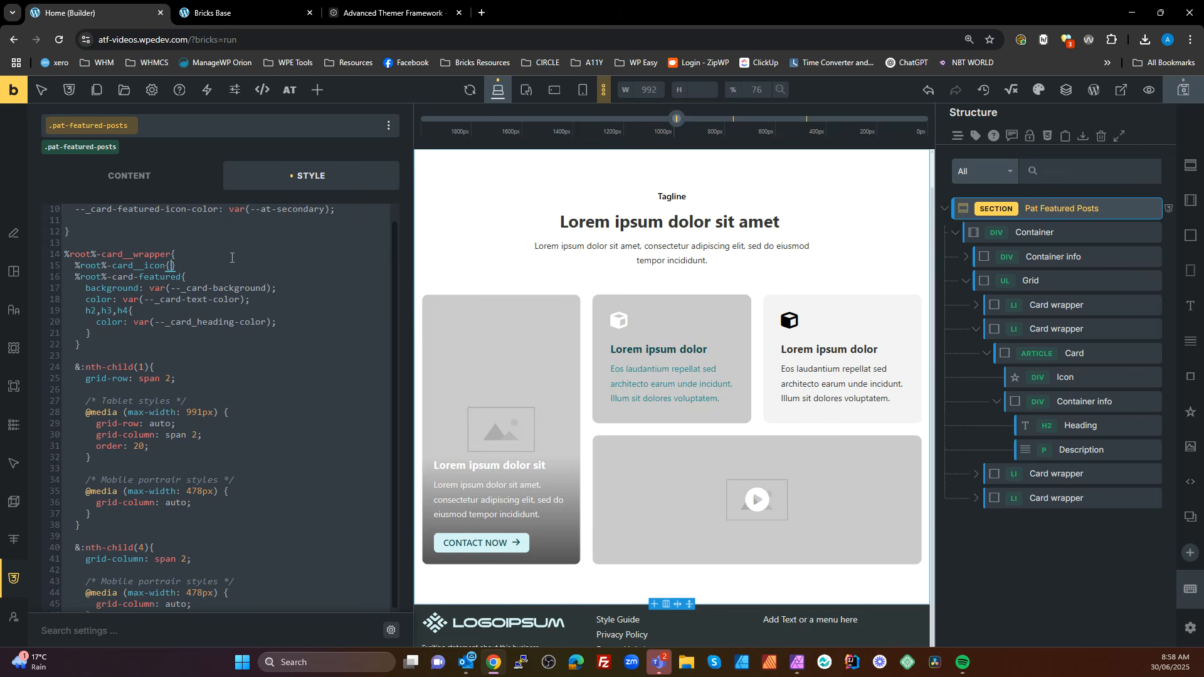
key(Return)
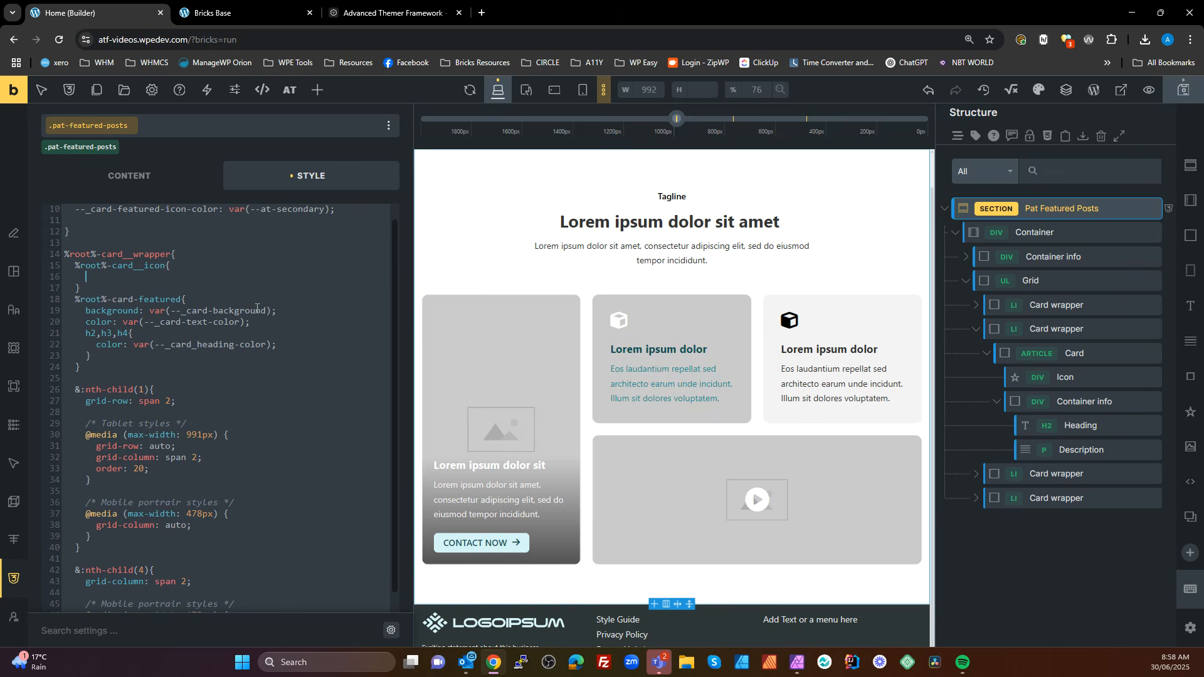
Set the color in the %root%-card__icon rule to var(--_card-icon-color)
text(color:)
scroll(256, 311, up, 5)
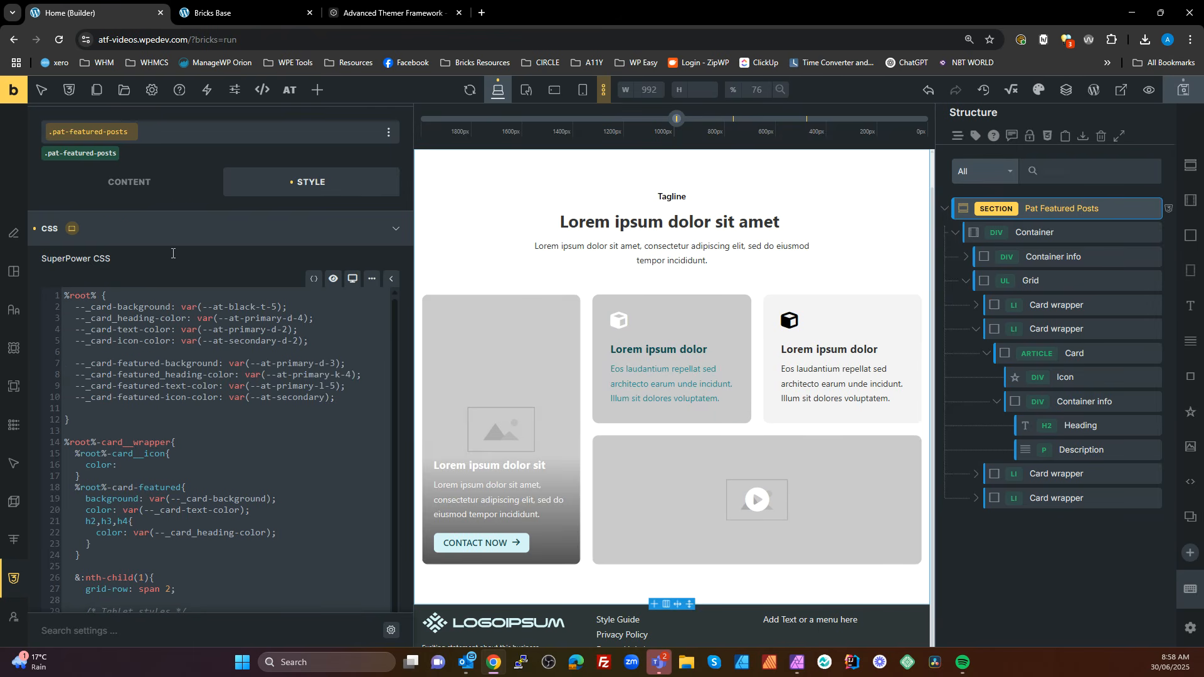
drag(168, 344, 74, 342)
key(ctrl+c)
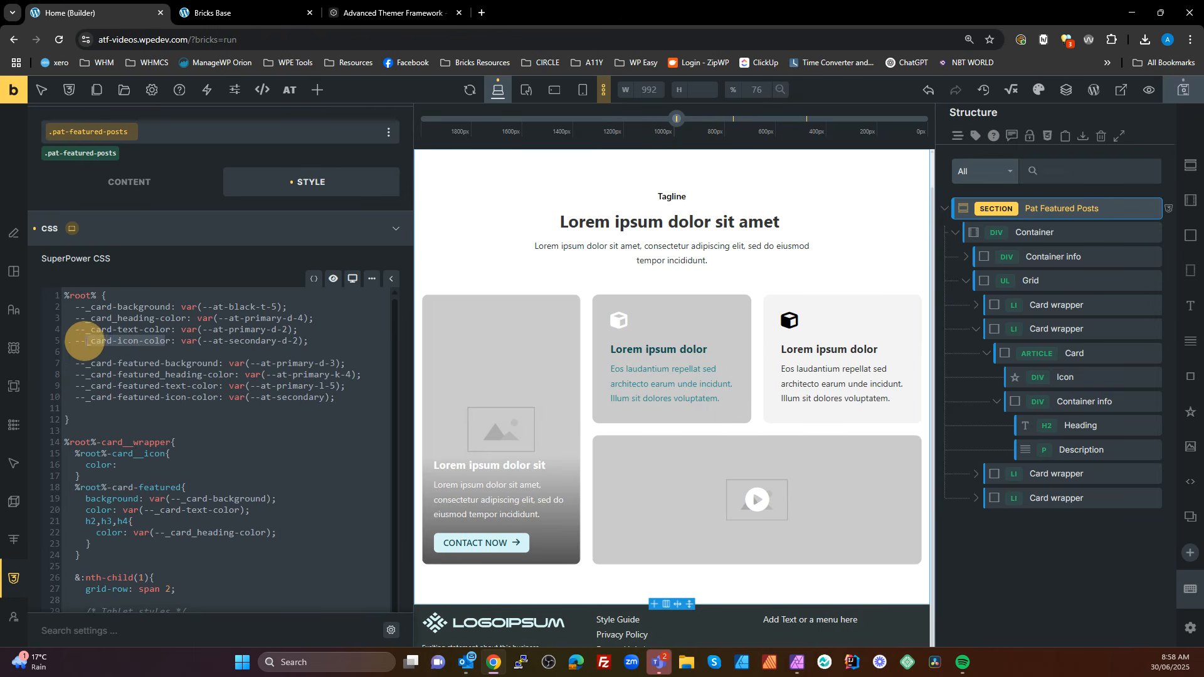
click(142, 464)
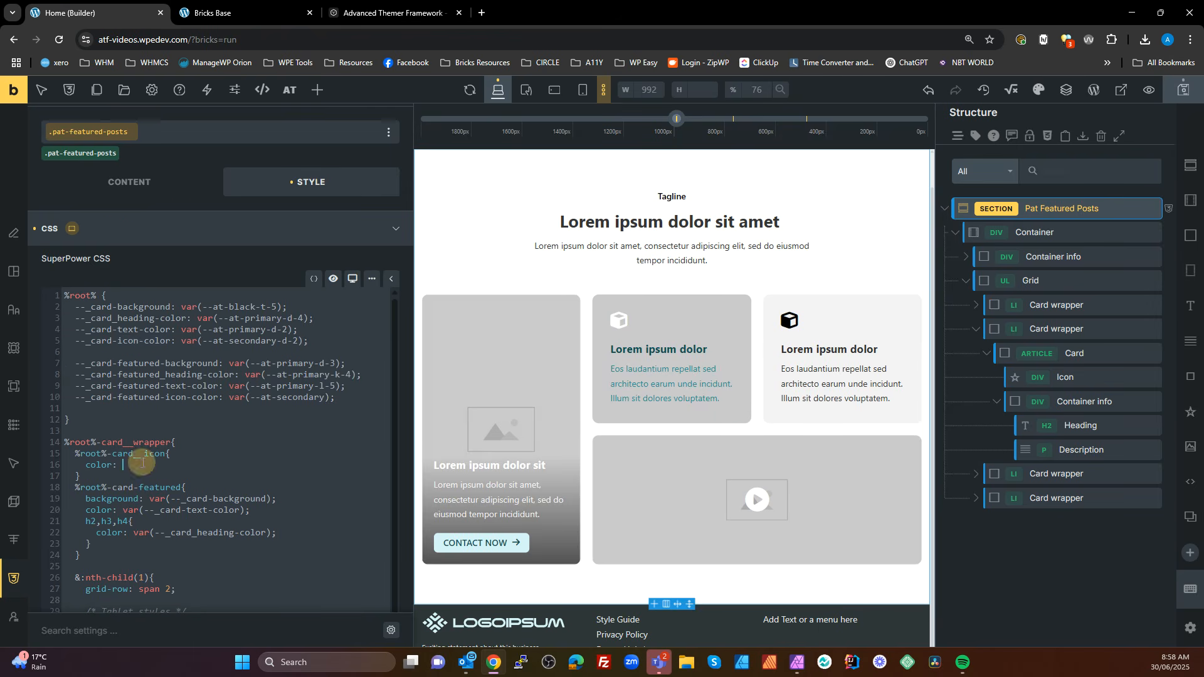
text(var();)
key(ctrl+v)
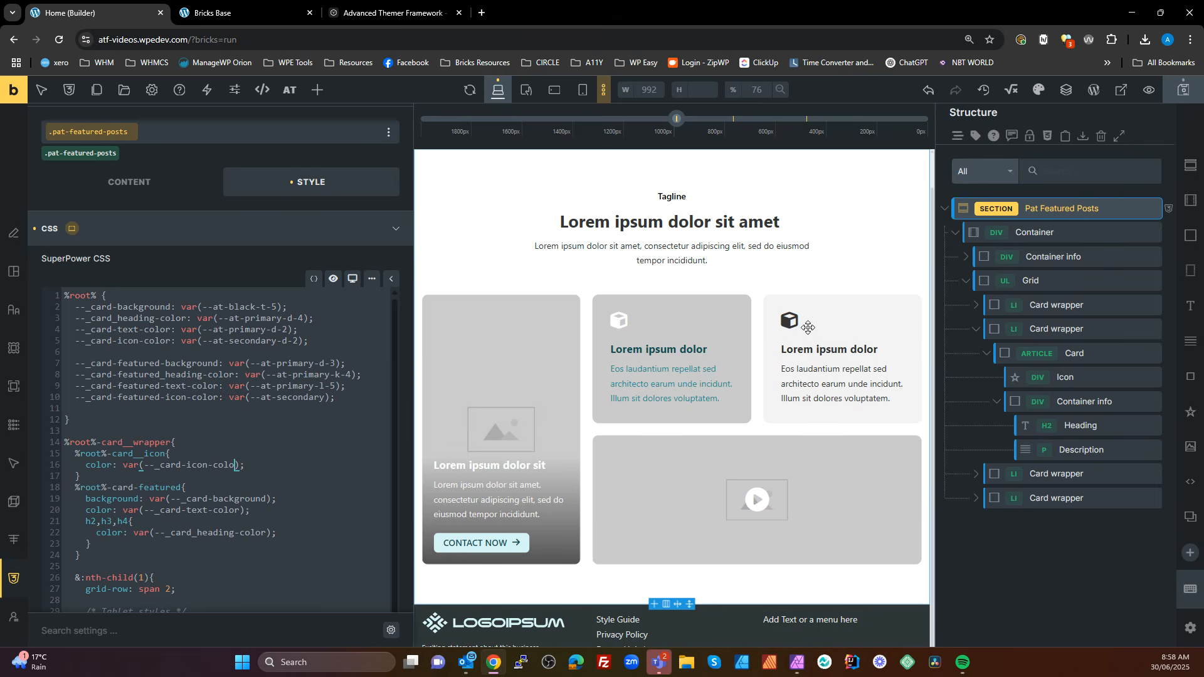
text(r)
Nest an empty %root%-card rule at the start of %root%-card__wrapper, with blank lines between the rules and no surplus closing brace
click(83, 478)
key(Return)
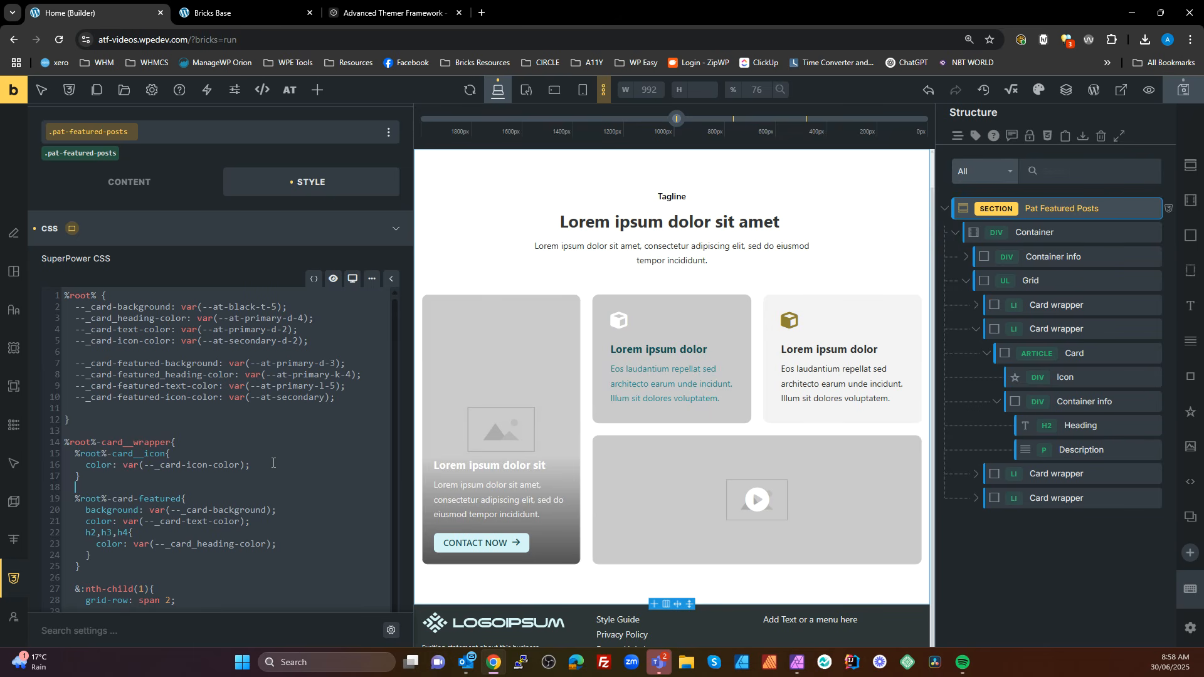
click(191, 444)
key(Return)
text(r)
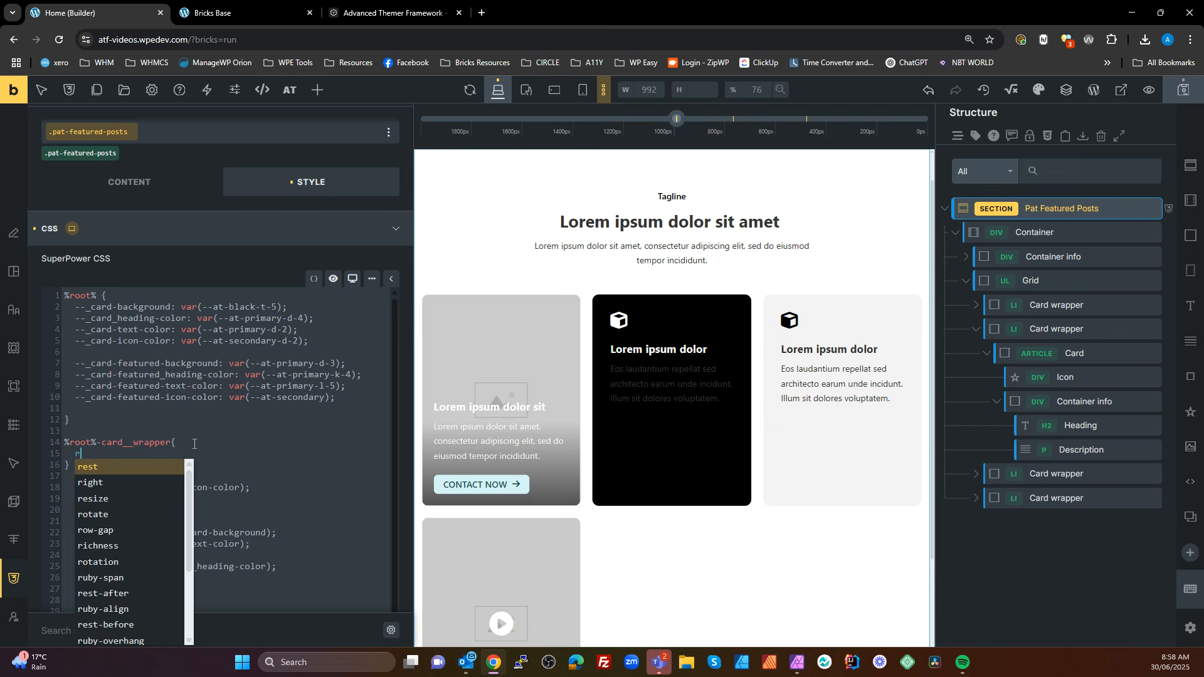
key(BackSpace)
text(%root%)
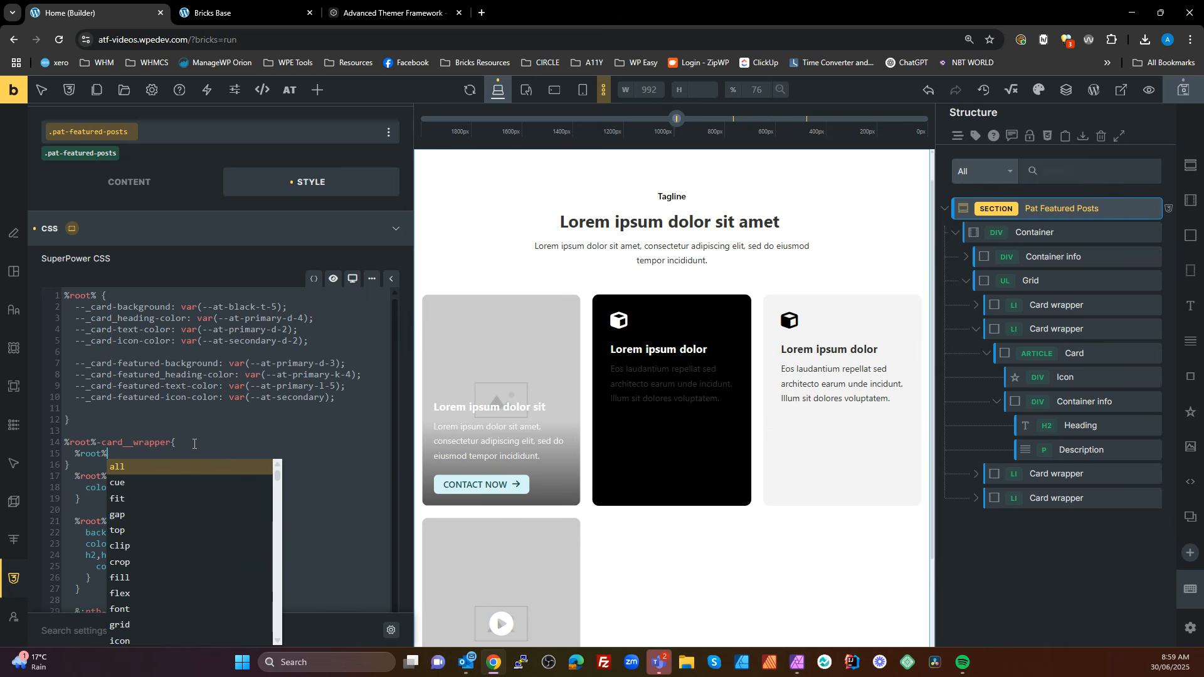
text(--)
text(card{)
key(Return)
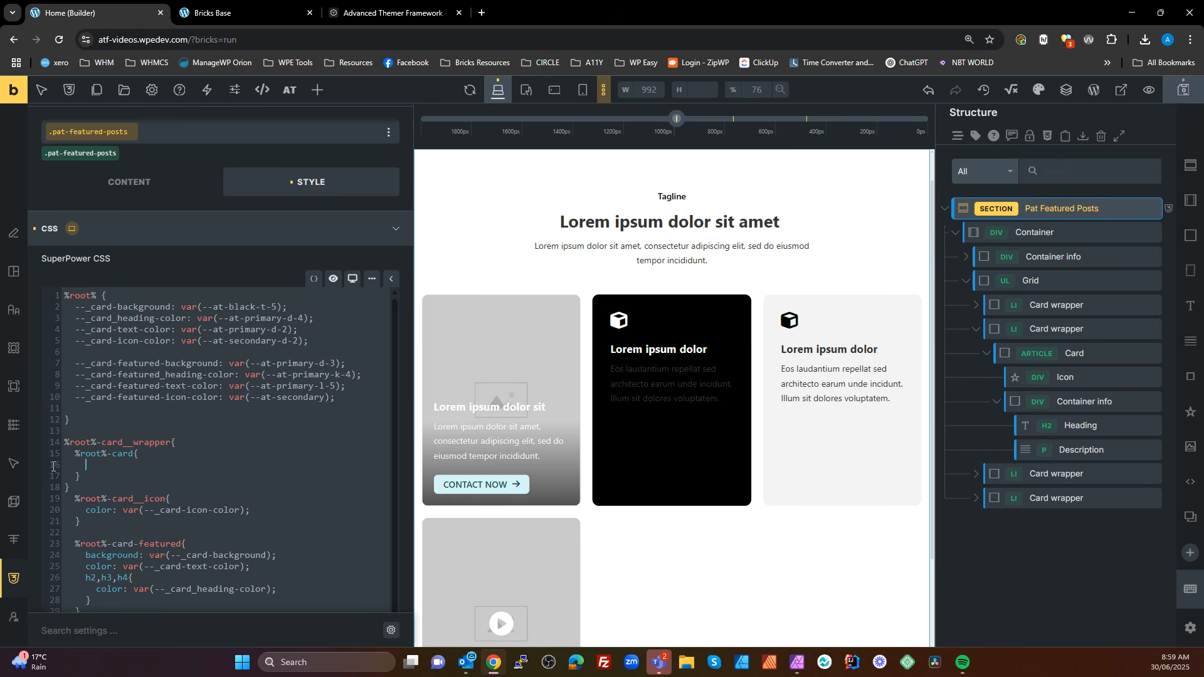
click(280, 443)
key(BackSpace)
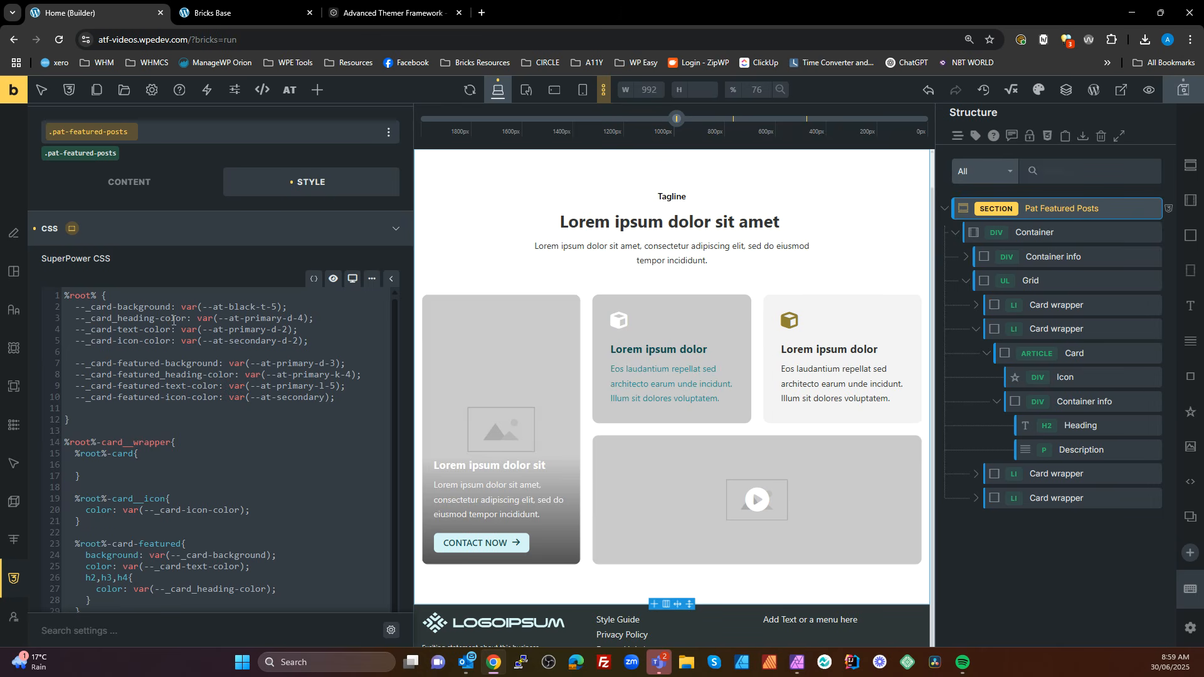
Set the background in the %root%-card rule to var(--_card-background), ending the line with a single semicolon
drag(171, 307, 76, 307)
key(ctrl+c)
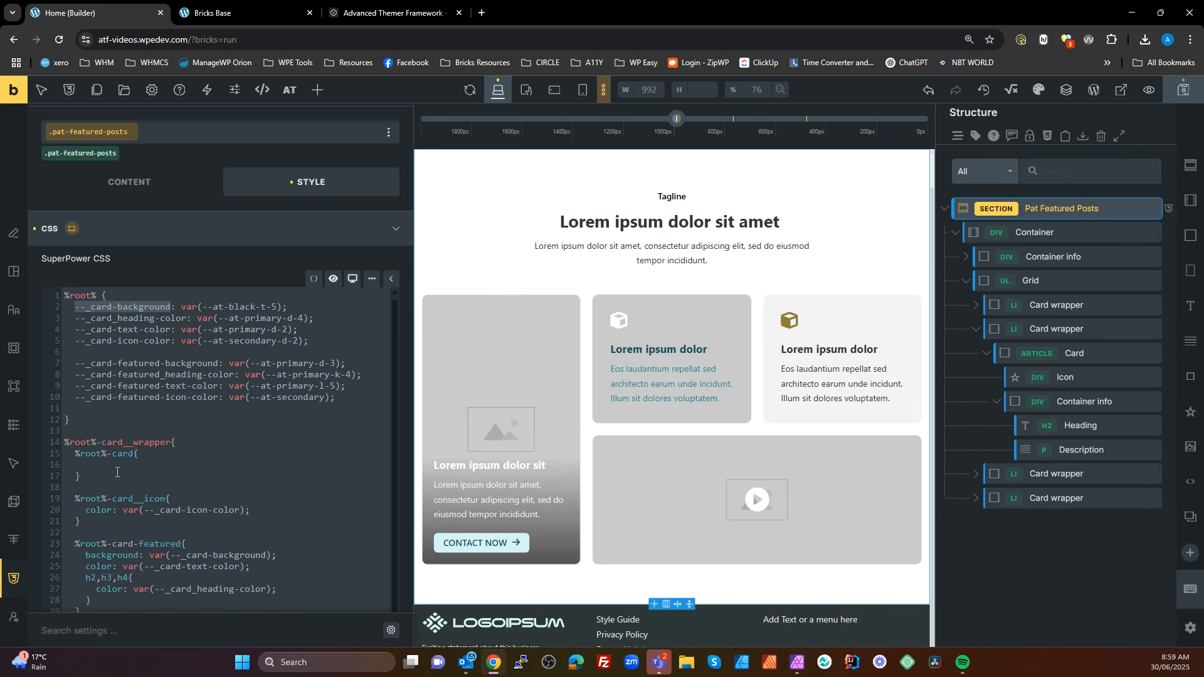
double_click(117, 467)
click(116, 467)
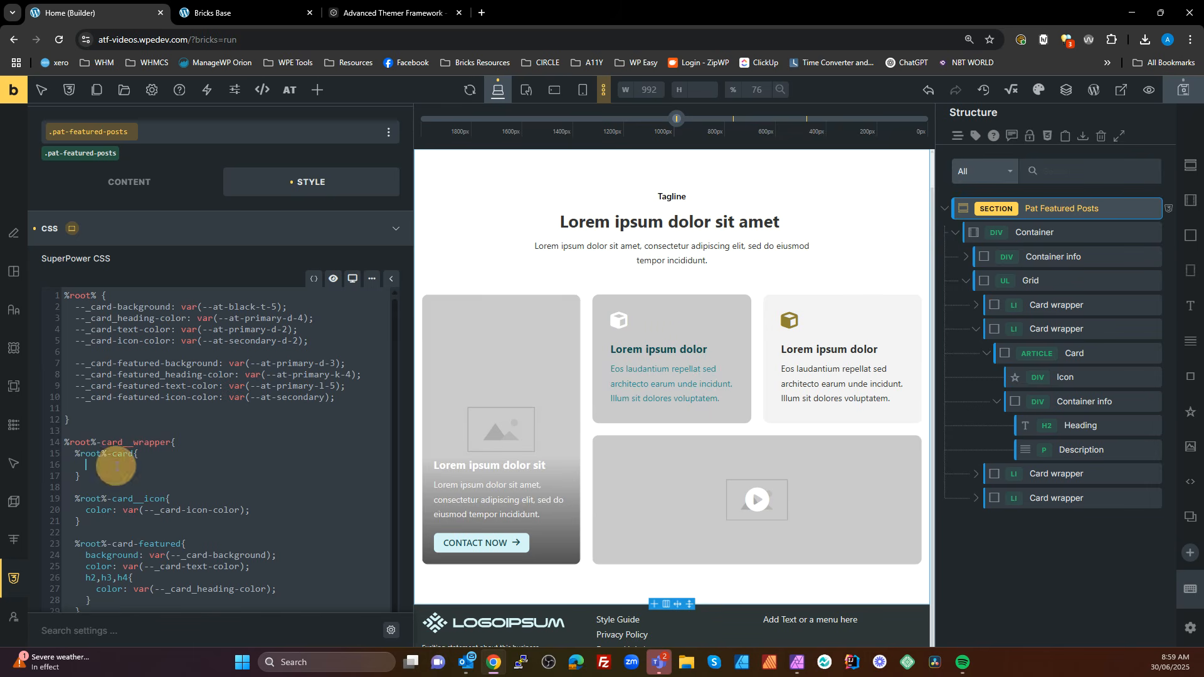
text(bac)
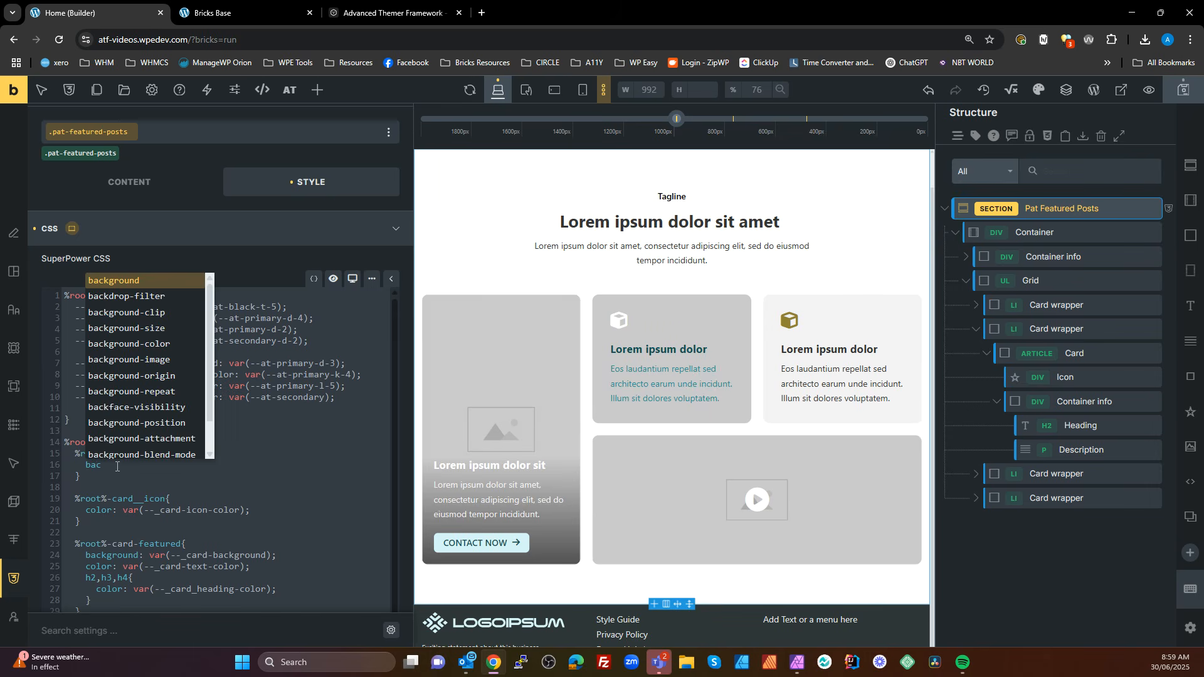
text(kground: var();;)
key(Left)
key(ctrl+v)
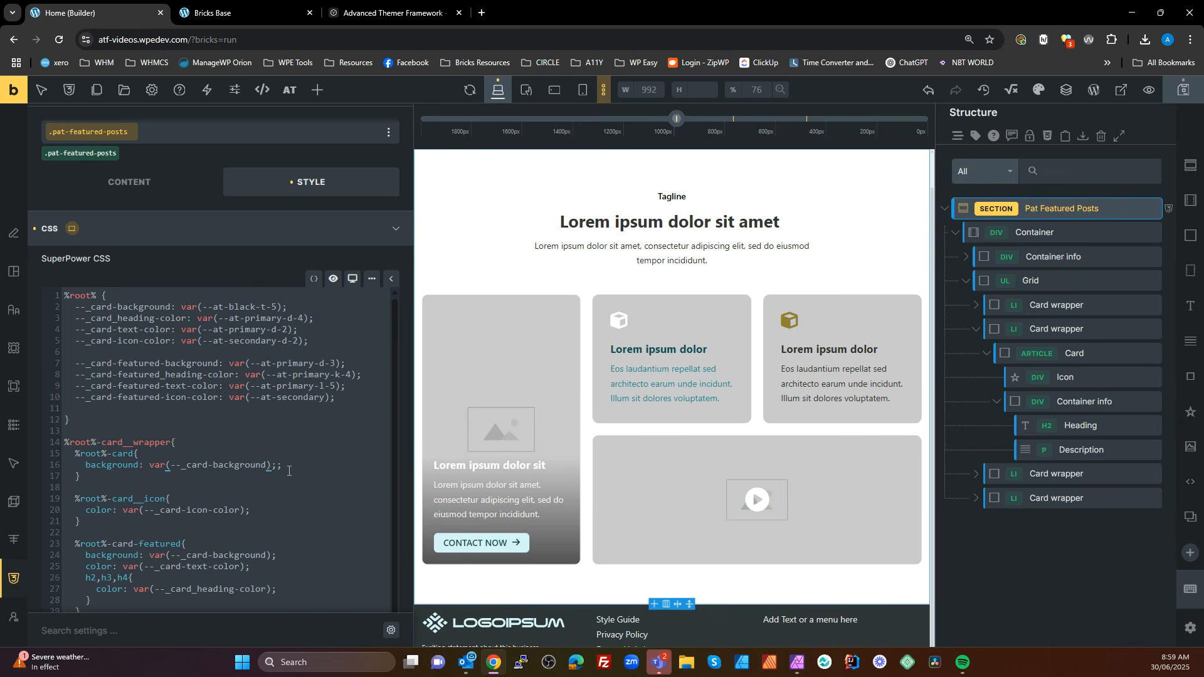
click(289, 471)
Copy the text color line and the h2,h3,h4 heading color rule from %root%-card-featured into the %root%-card rule below its background
drag(184, 319, 79, 319)
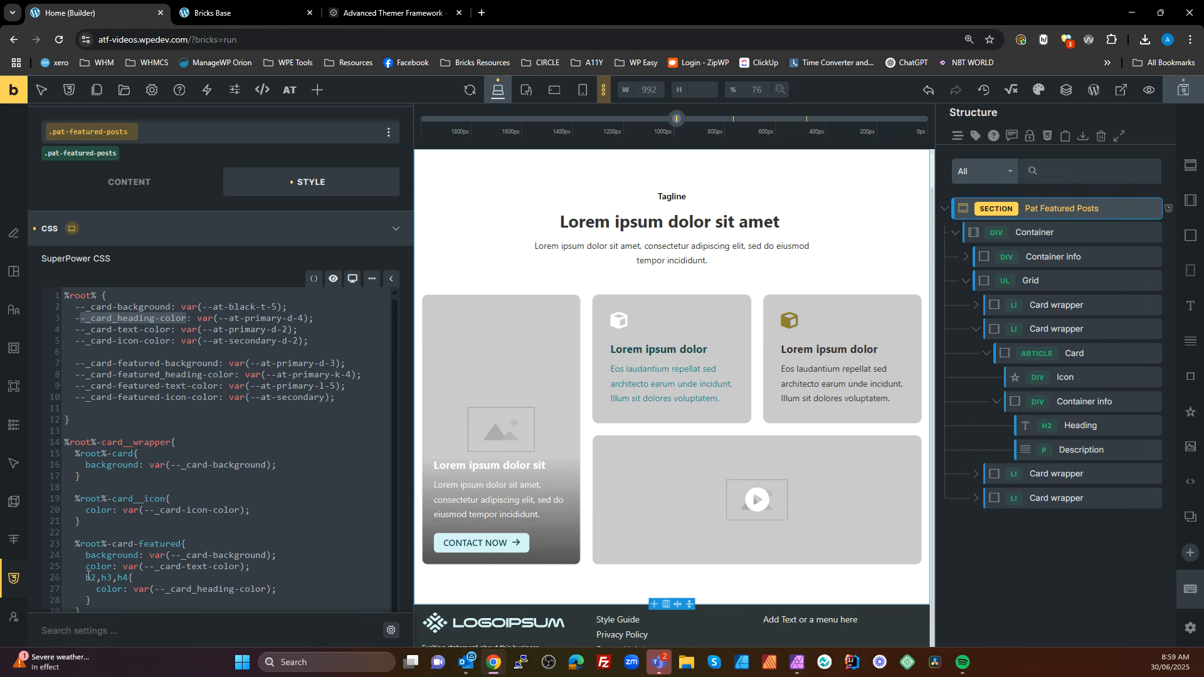
drag(88, 576, 104, 599)
key(ctrl+c)
click(279, 464)
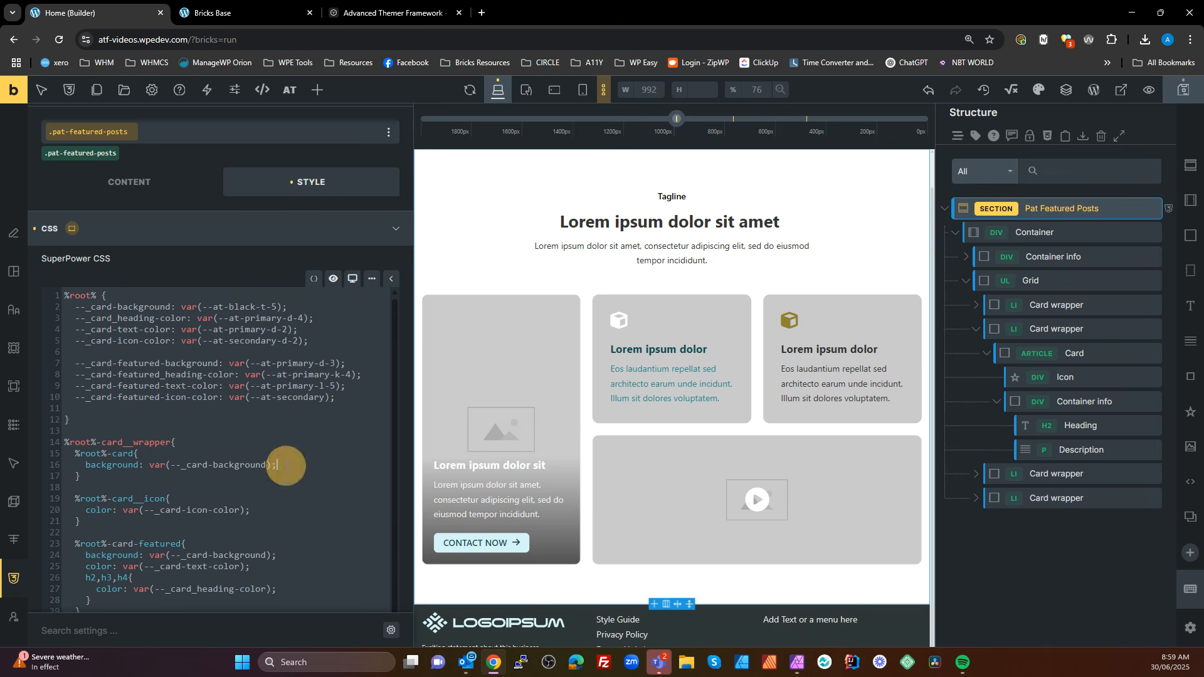
key(Return)
key(ctrl+v)
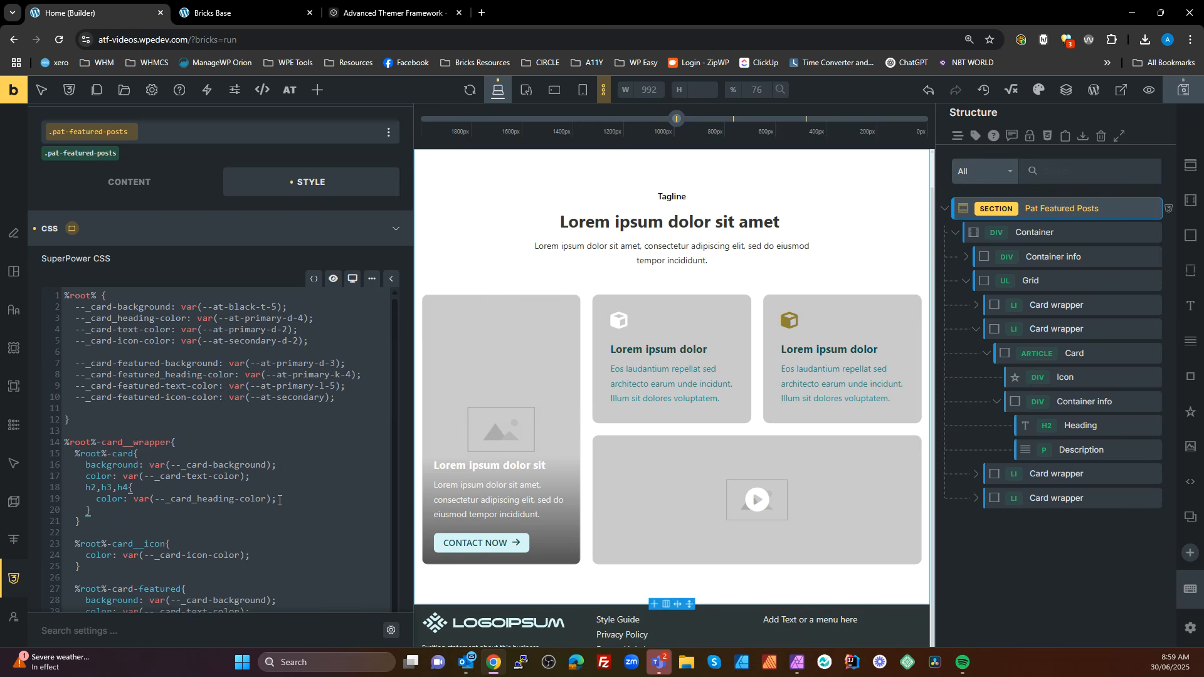
scroll(274, 499, down, 2)
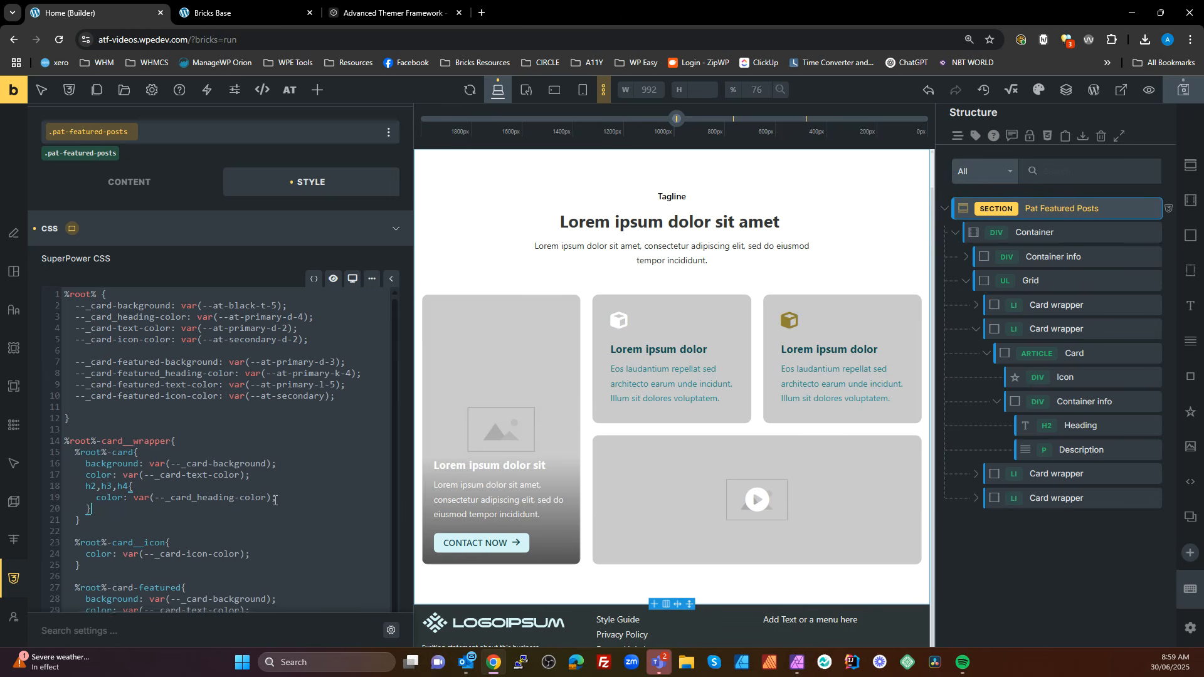
scroll(275, 499, up, 2)
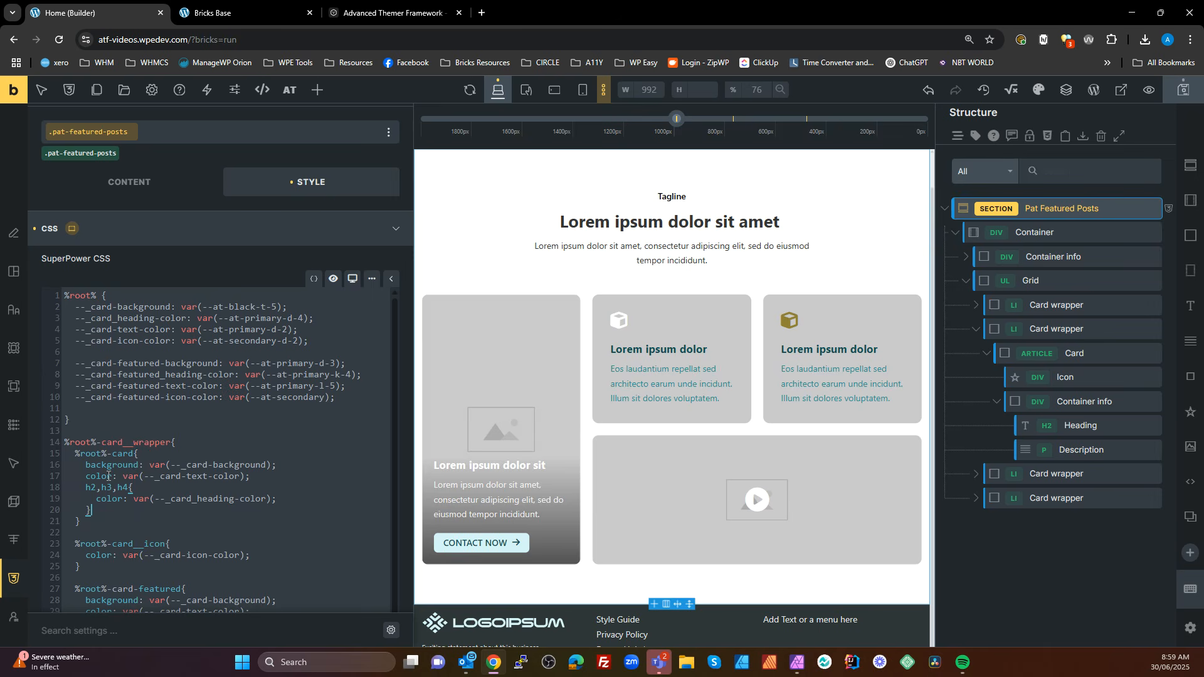
Set the --_card-background variable to var(--at-black-t-6)
click(97, 522)
click(272, 307)
key(Delete)
text(6)
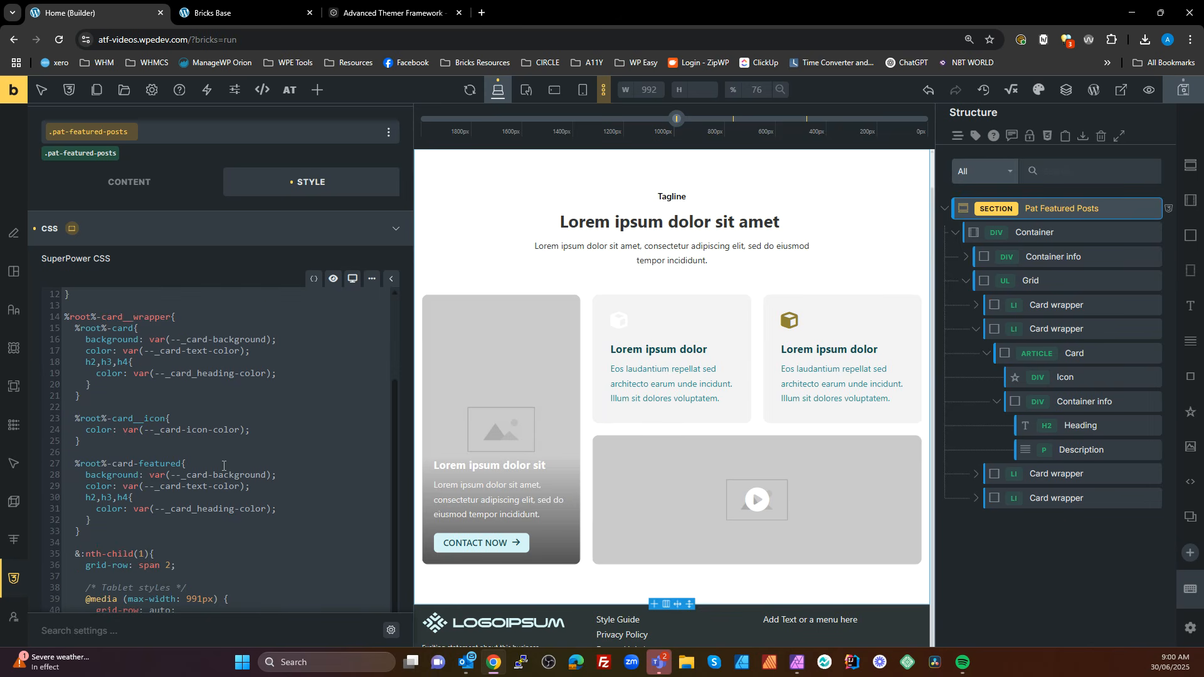
In the %root%-card-featured rule, set the background to var(--_card-featured-background) and the color to var(--_card-featured-text-color)
click(253, 476)
text(-featur)
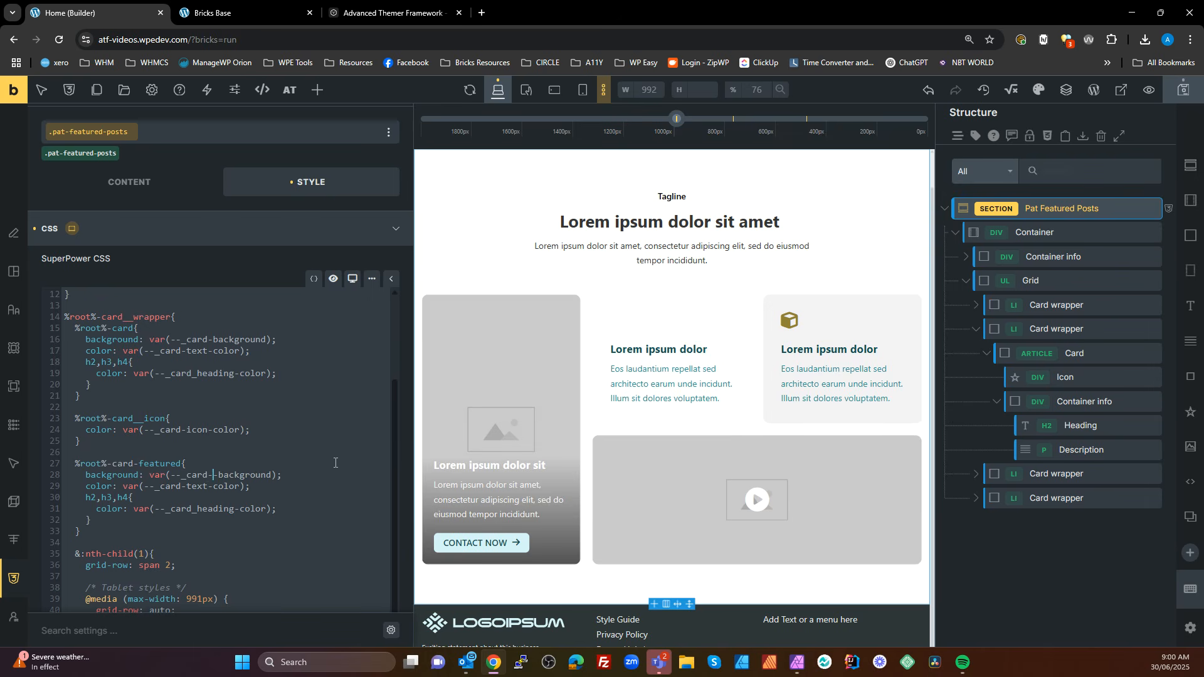
text(ed)
click(232, 469)
double_click(237, 474)
click(183, 489)
key(ctrl+v)
text(-)
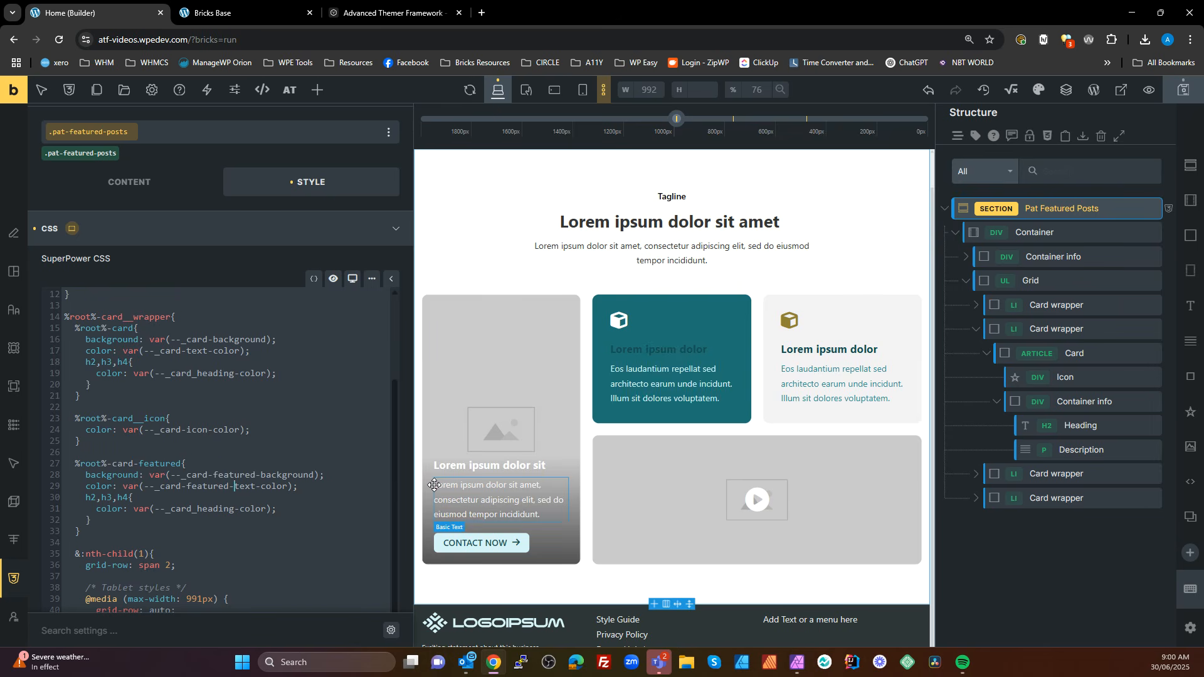
Set the h2,h3,h4 color in the %root%-card-featured rule to var(--_card-featured-heading-color)
click(245, 511)
key(BackSpace)
text(-)
key(ctrl+v)
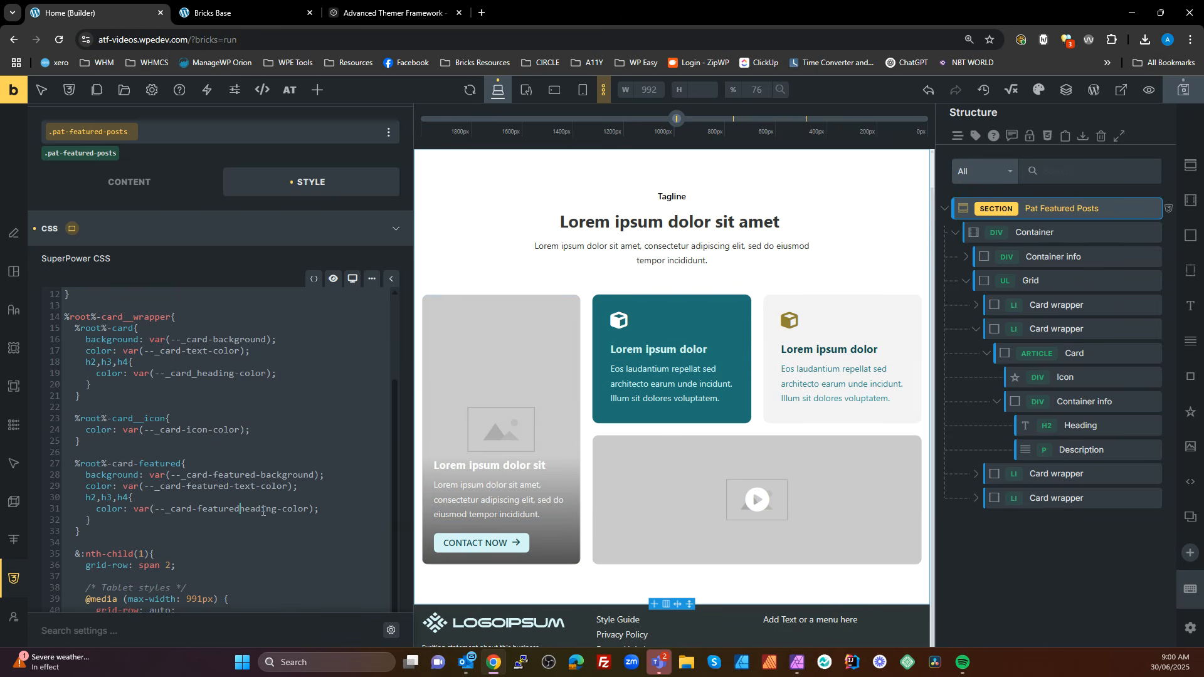
text(-)
Rename the featured heading variable's definition to --_card-featured-heading-color, with a hyphen in place of the underscore before heading
scroll(292, 530, up, 1)
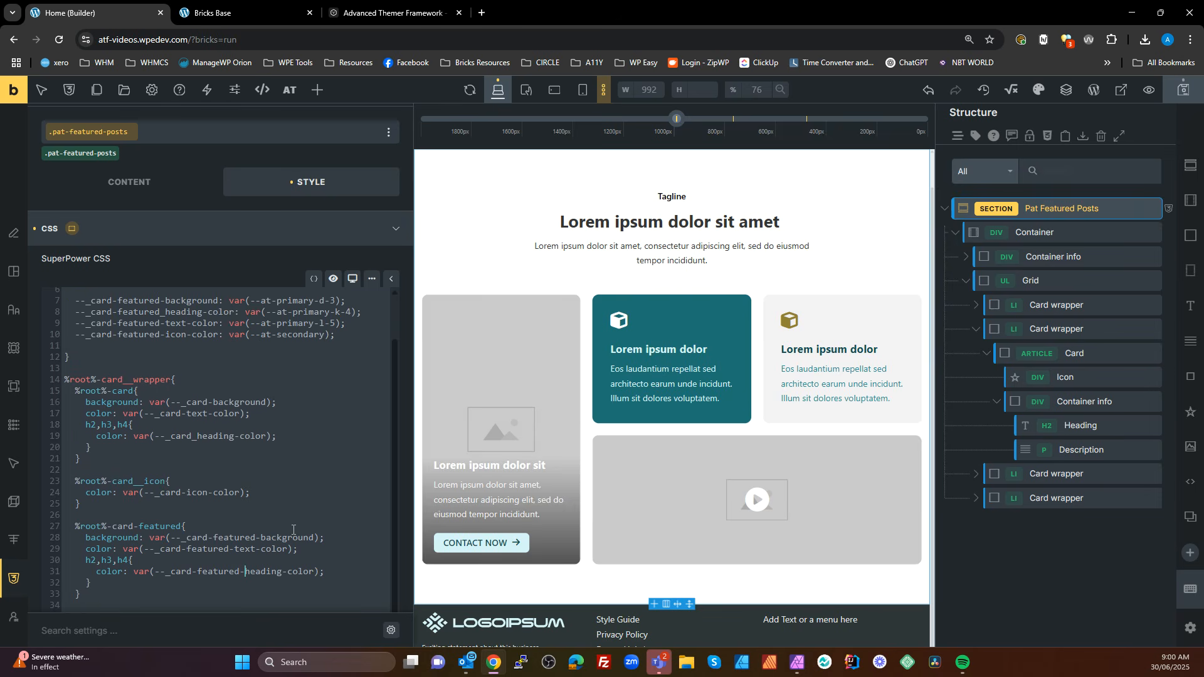
scroll(280, 521, up, 2)
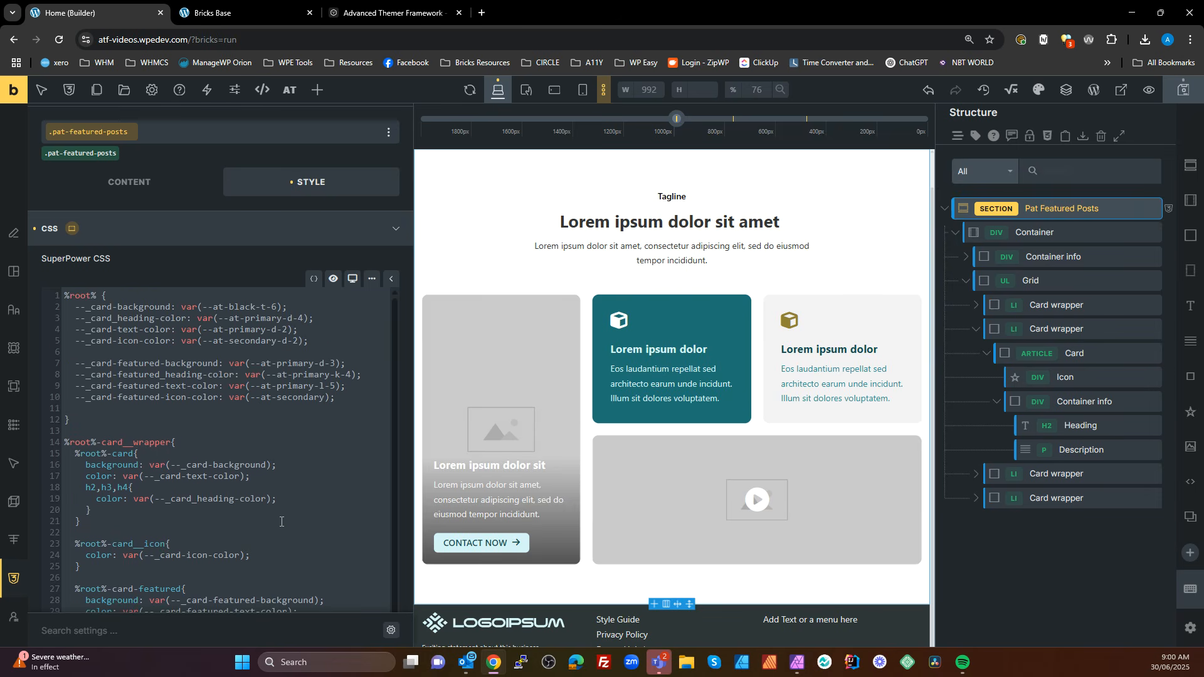
click(167, 374)
key(BackSpace)
text(-)
Duplicate the %root%-card__icon rule below the %root%-card-featured rule and rename the copy's selector to %root%-card-featured__icon
scroll(230, 414, down, 2)
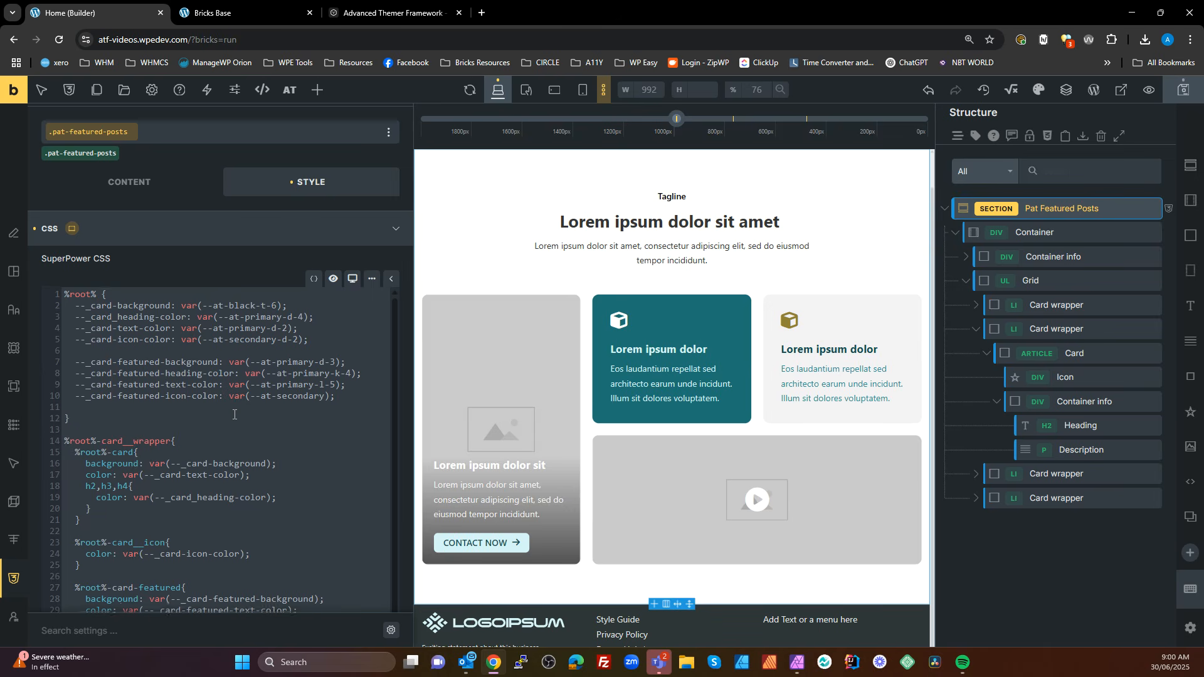
scroll(208, 368, down, 4)
drag(89, 379, 75, 351)
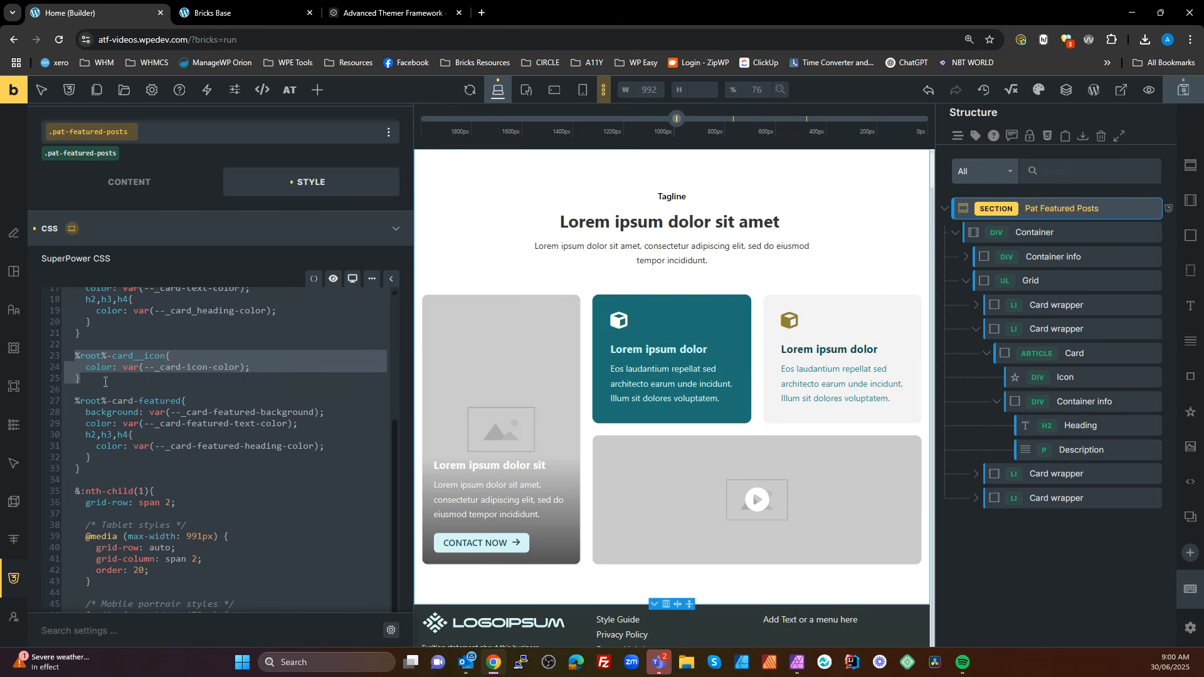
key(ctrl+c)
click(113, 478)
key(ctrl+v)
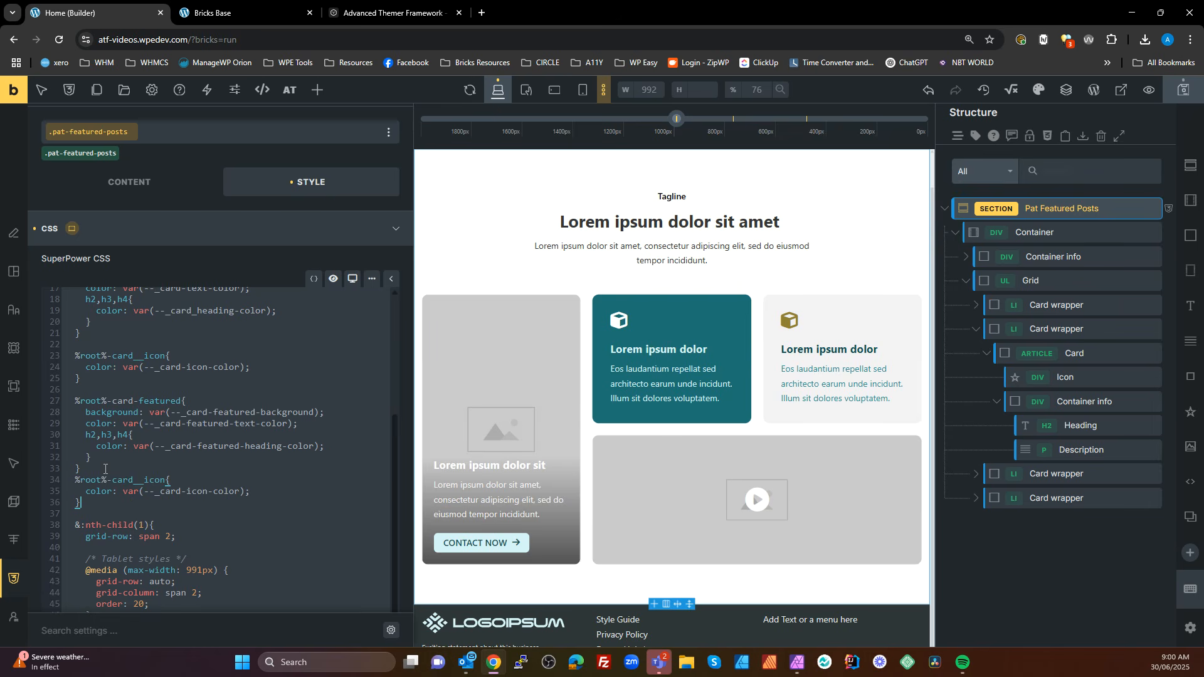
click(135, 480)
text(-featured)
Try var(--_card-feature-icon-color) as the color in the %root%-card-featured__icon rule
double_click(171, 481)
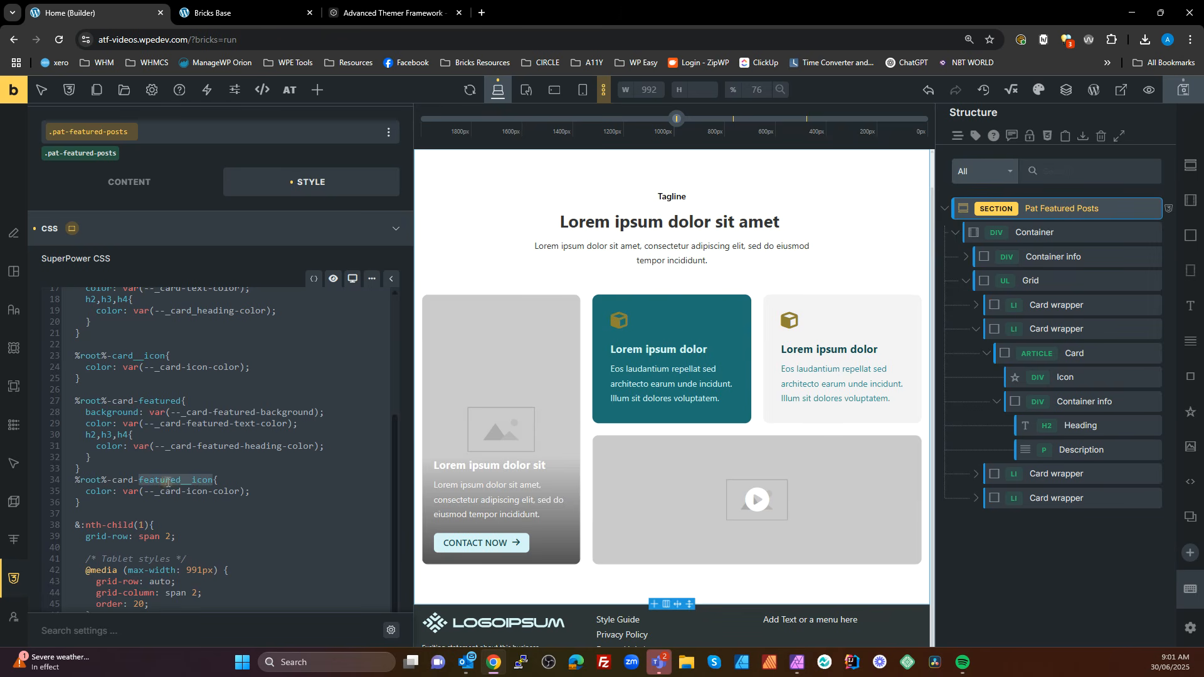
click(178, 481)
drag(177, 480, 139, 480)
click(188, 492)
text(feature-)
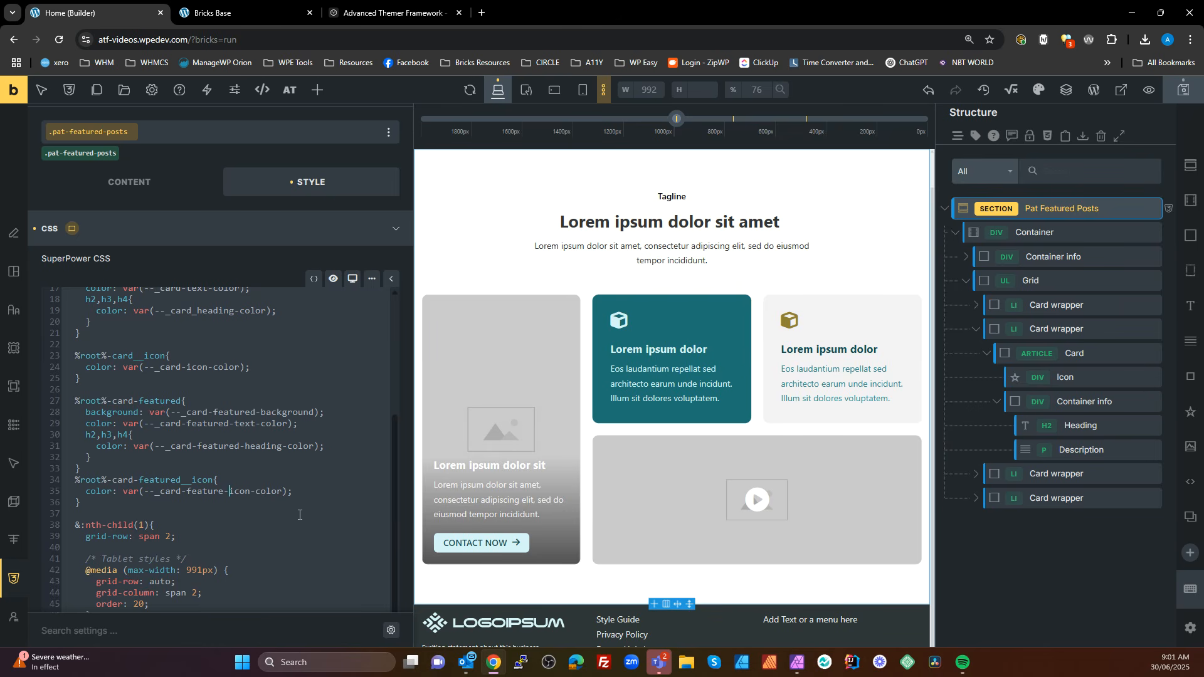
Test the %root%-card-featured__icon rule by setting its color to red
scroll(312, 510, up, 3)
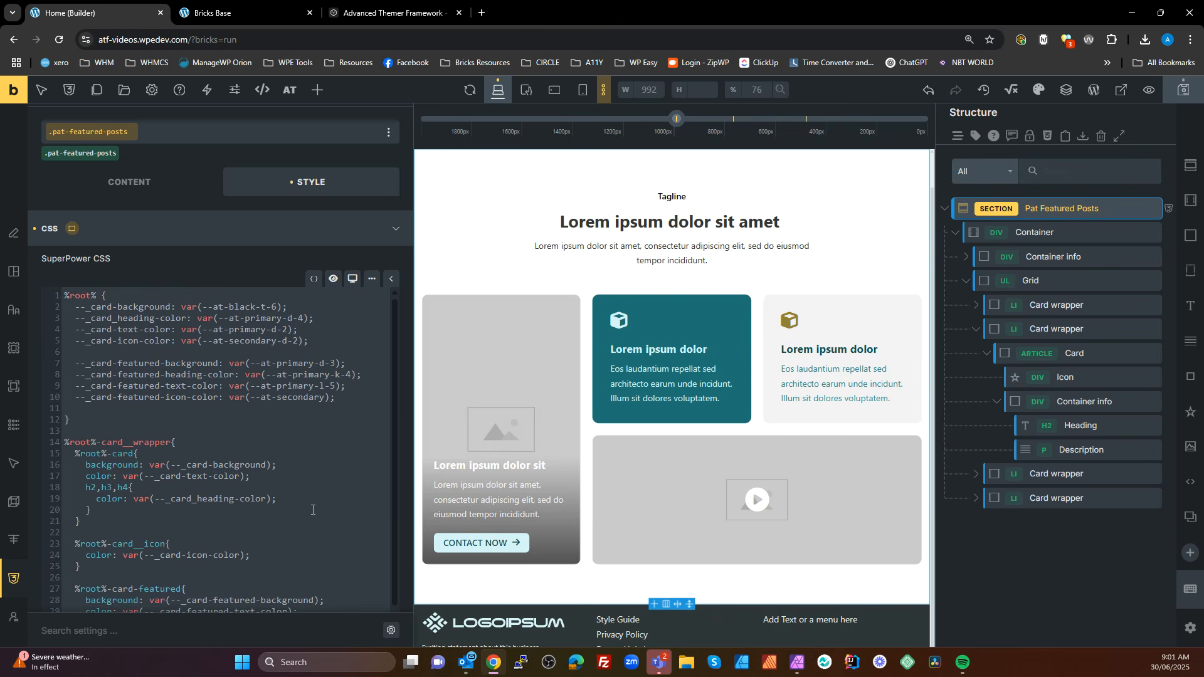
scroll(312, 509, down, 3)
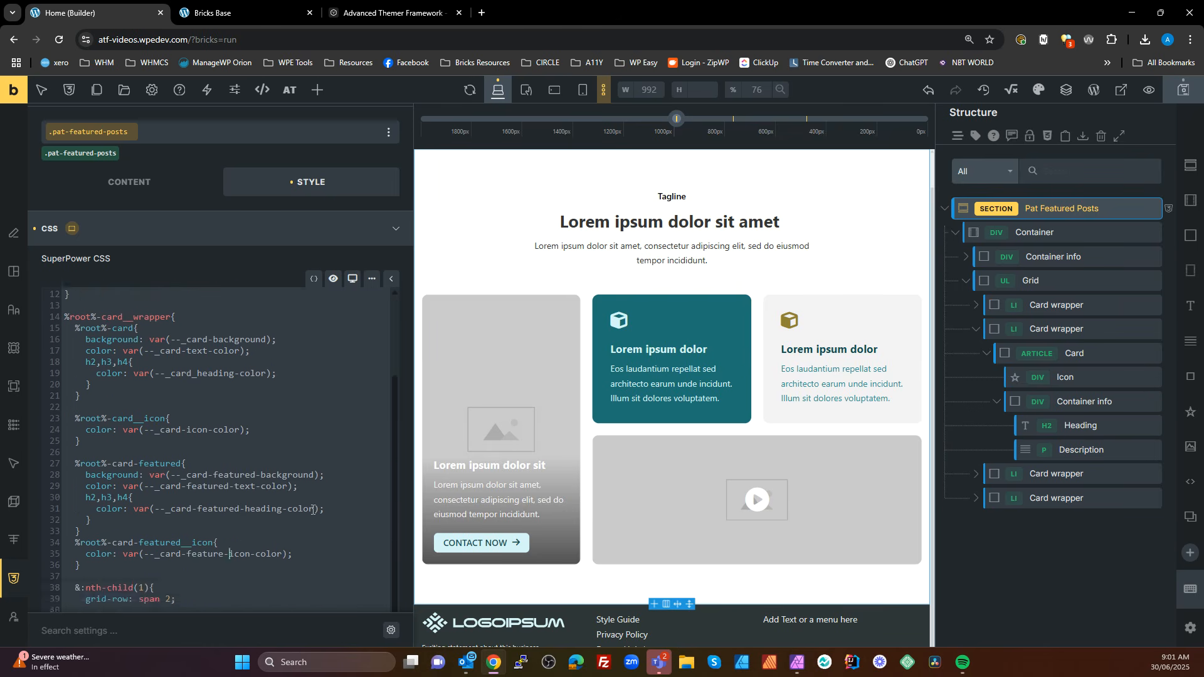
click(259, 575)
drag(287, 554, 123, 554)
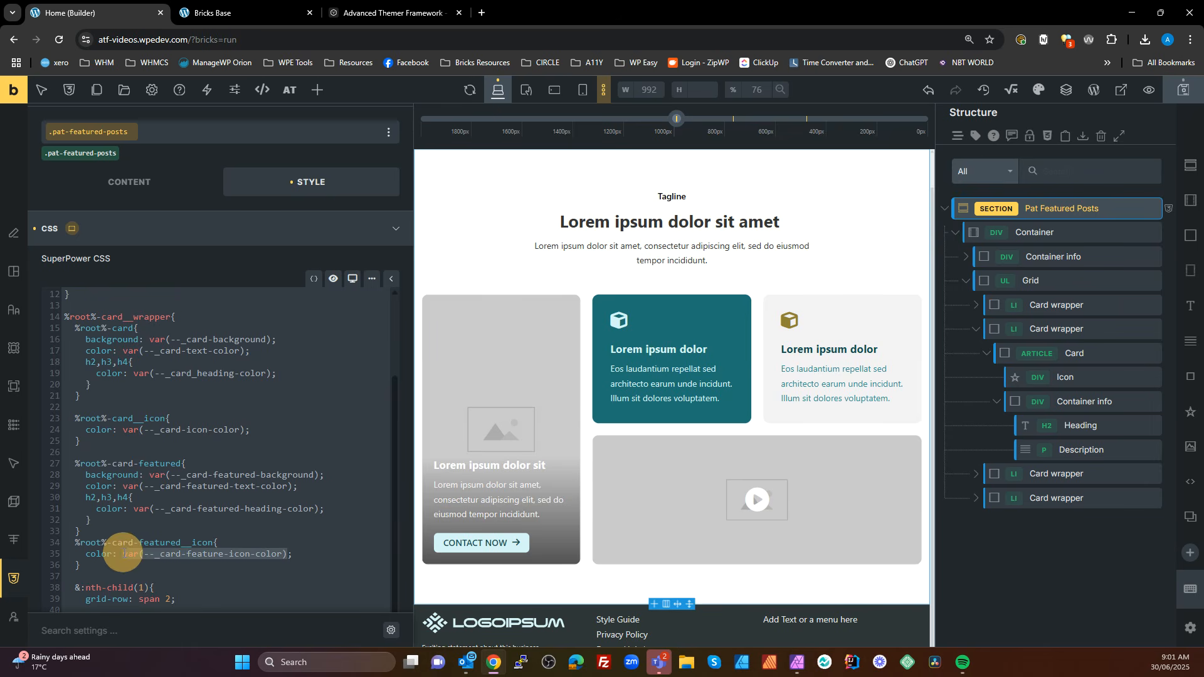
text(red;)
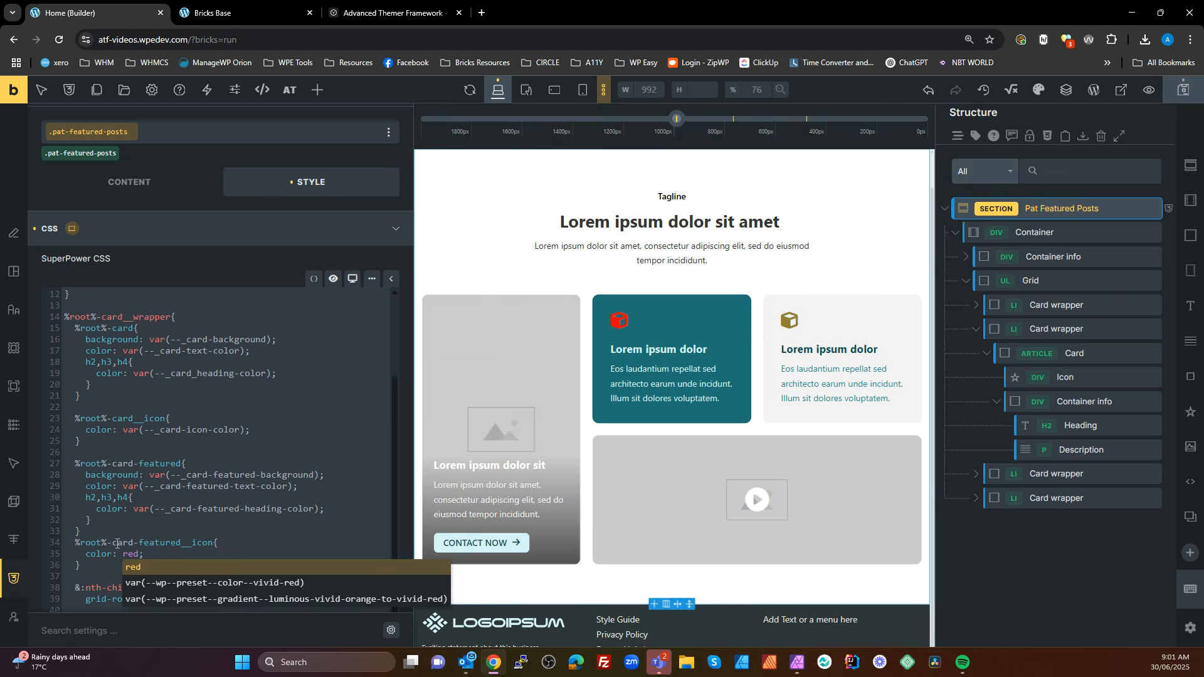
click(206, 491)
Set the color in the %root%-card-featured__icon rule to var(--_card-featured-icon-color), copying the variable name from its definition
double_click(129, 555)
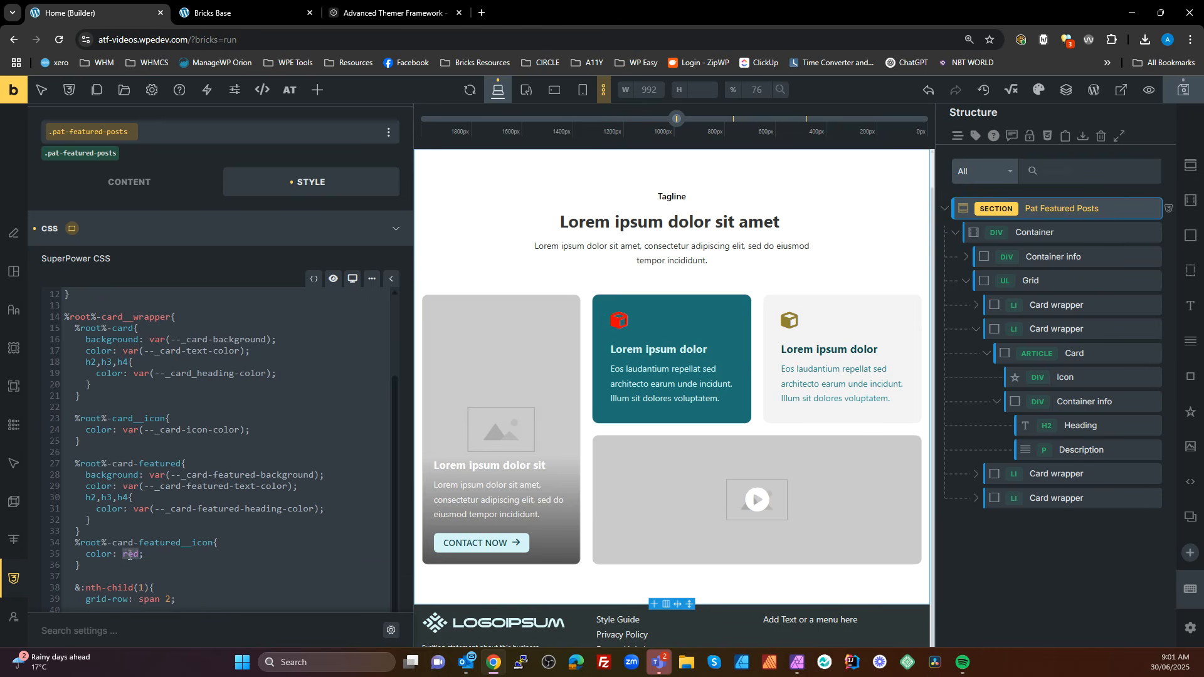
text(va)
key(Return)
scroll(196, 418, up, 3)
drag(216, 401, 74, 400)
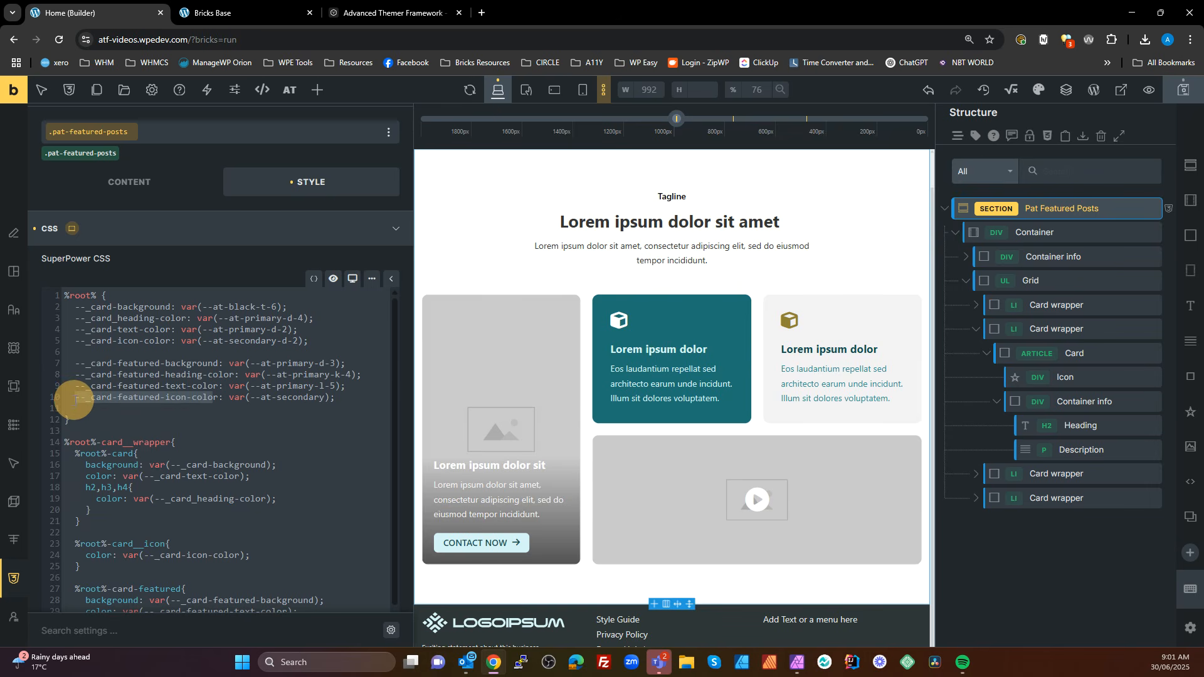
scroll(197, 462, down, 5)
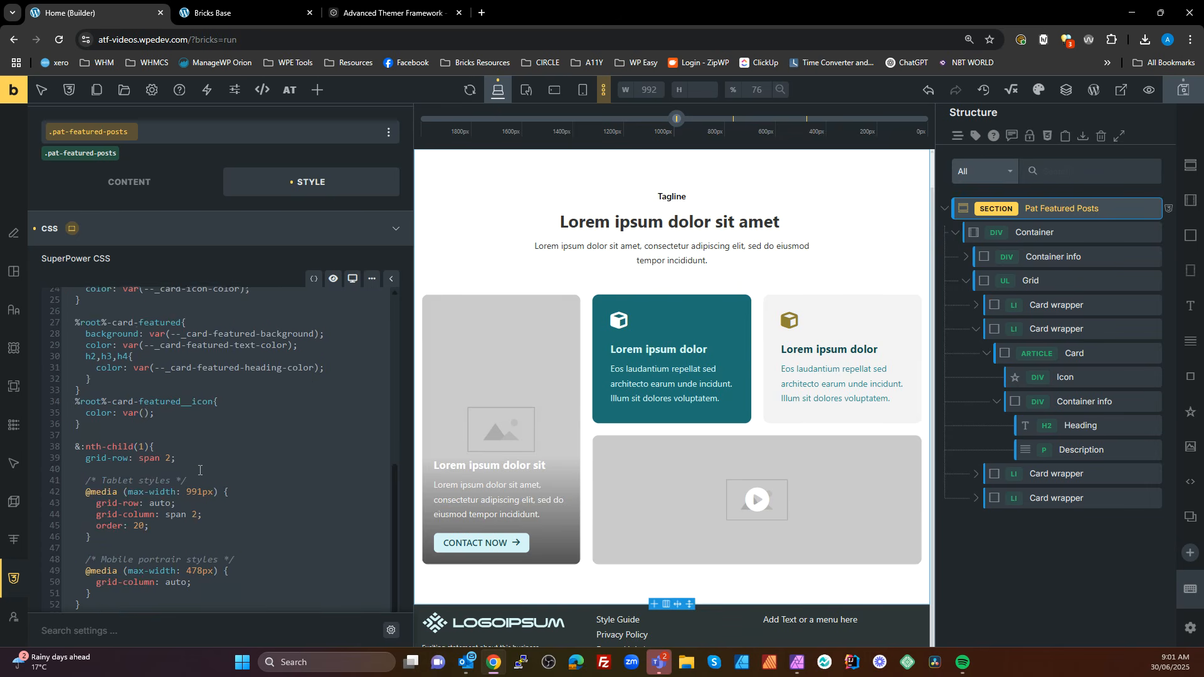
click(143, 413)
key(ctrl+v)
text(r)
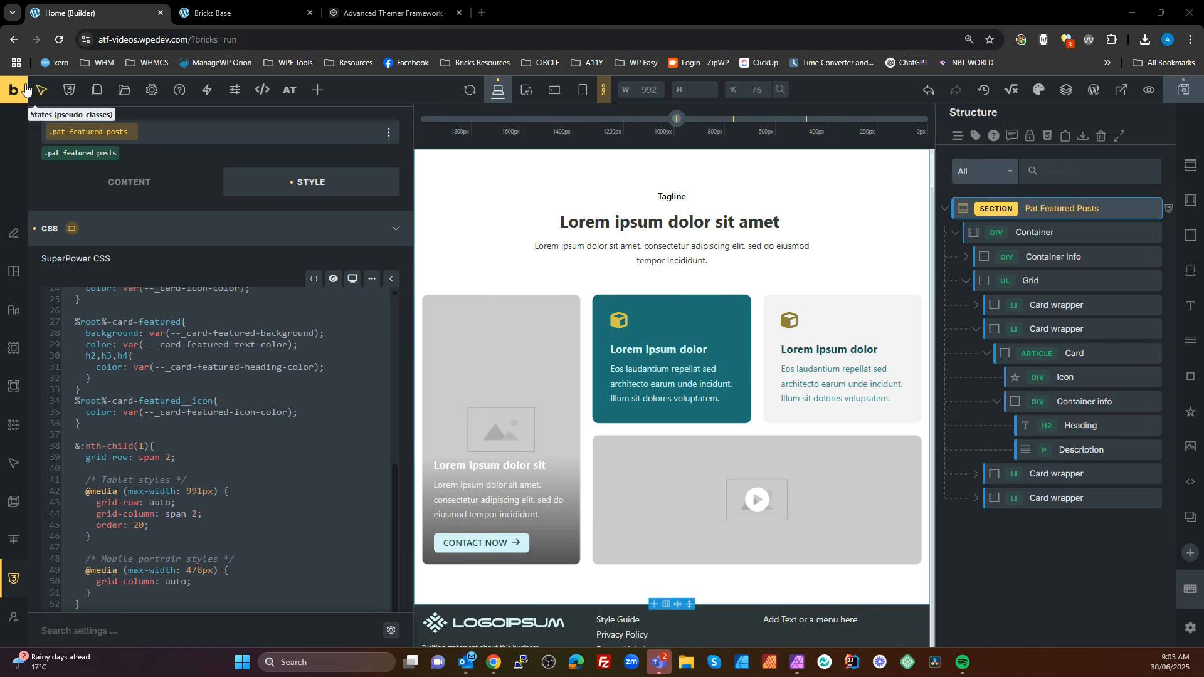
scroll(151, 326, up, 5)
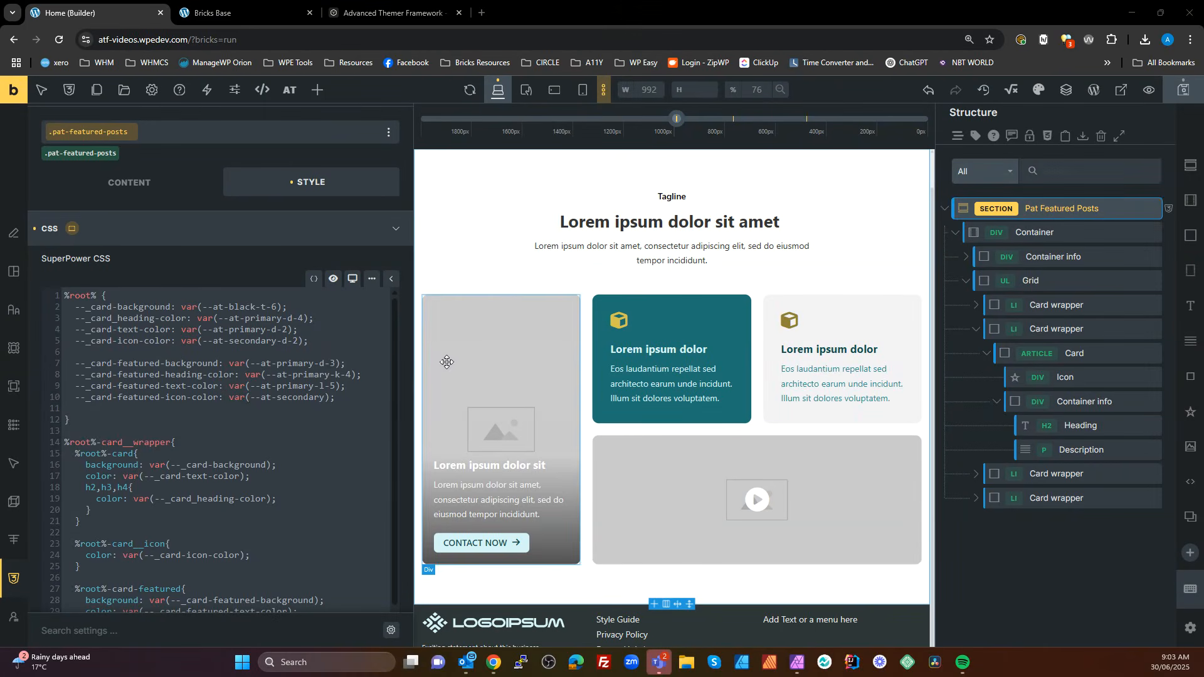
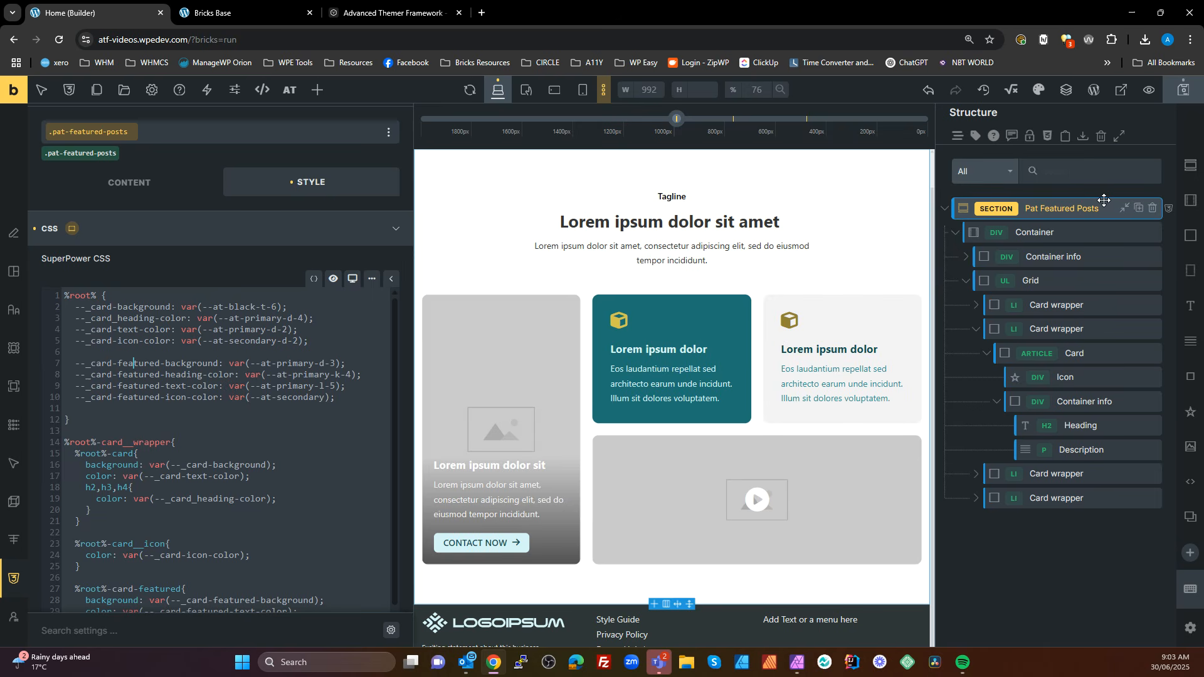
Duplicate the Pat Featured Posts section and expand the duplicate in the structure tree
click(1067, 559)
click(1060, 208)
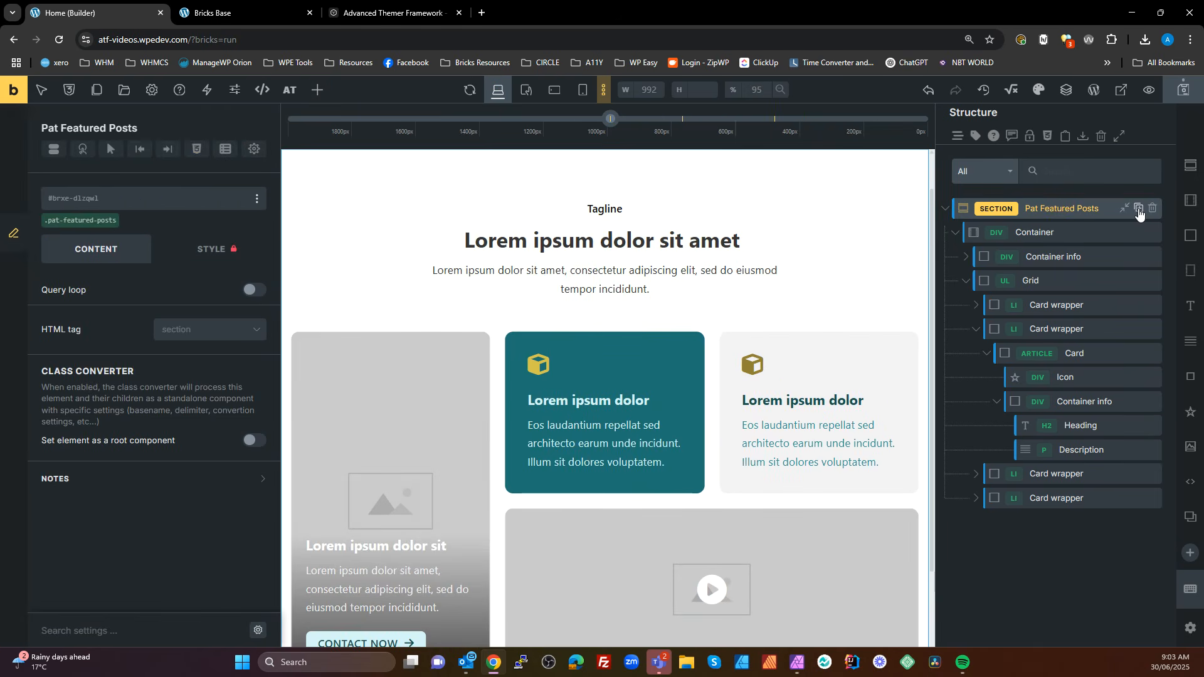
click(1139, 209)
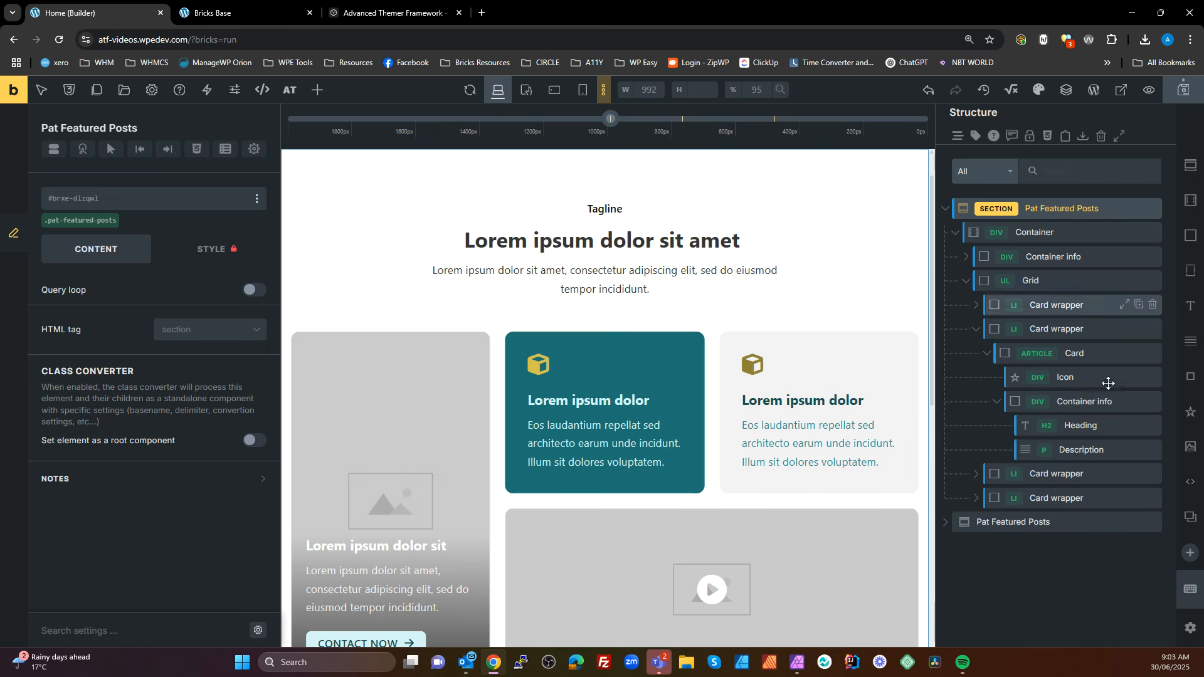
scroll(670, 423, down, 4)
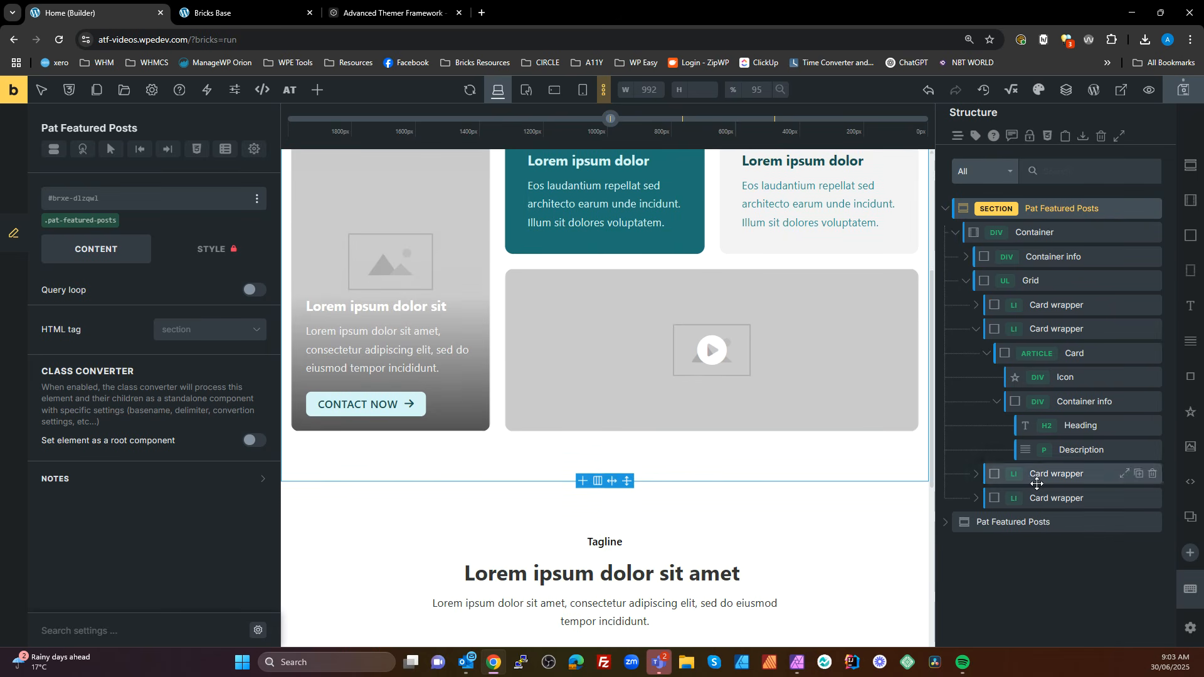
scroll(1047, 501, down, 1)
click(1003, 482)
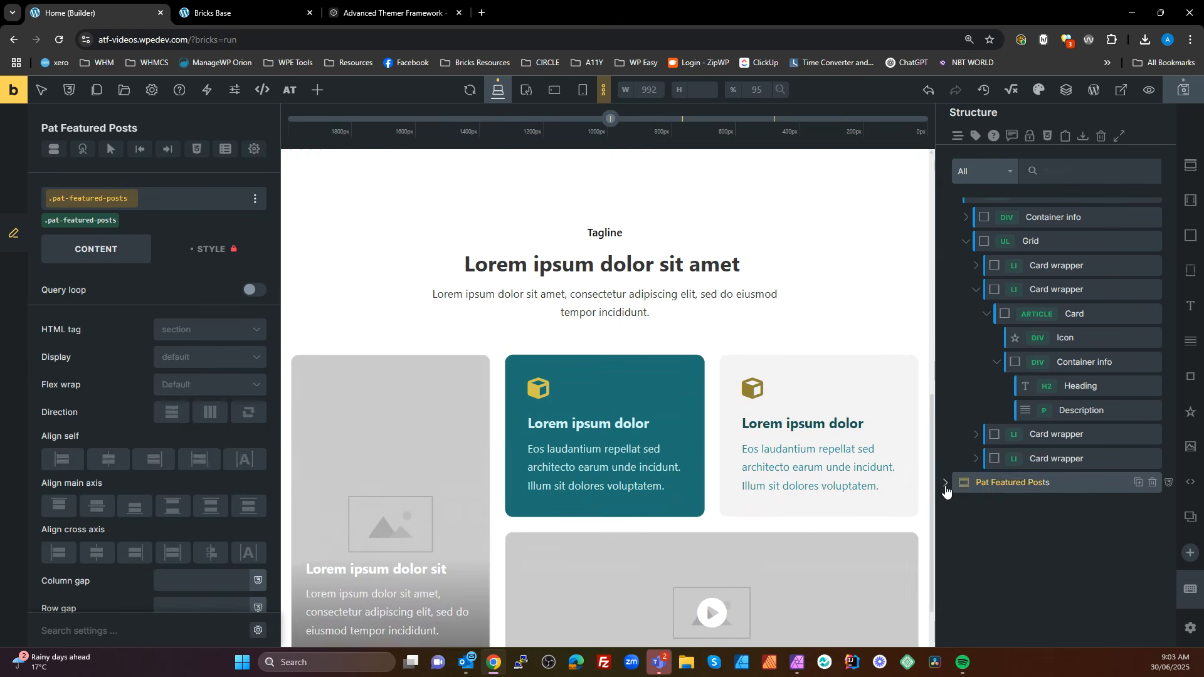
click(946, 483)
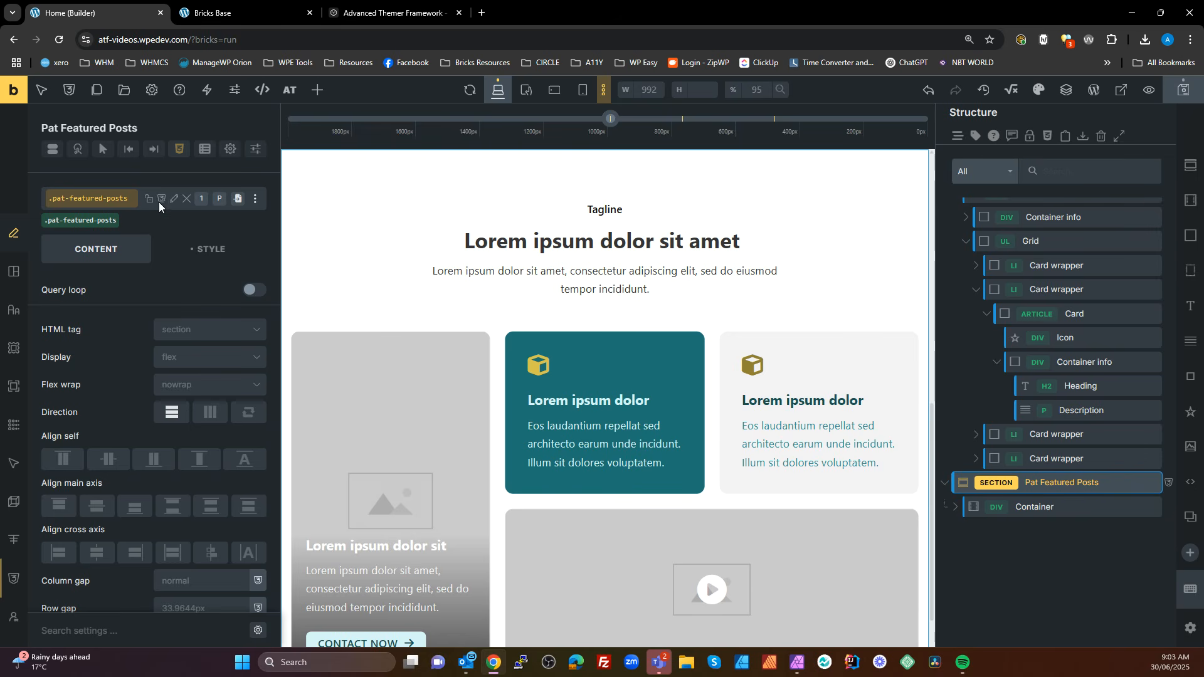
click(171, 199)
drag(133, 198, 42, 180)
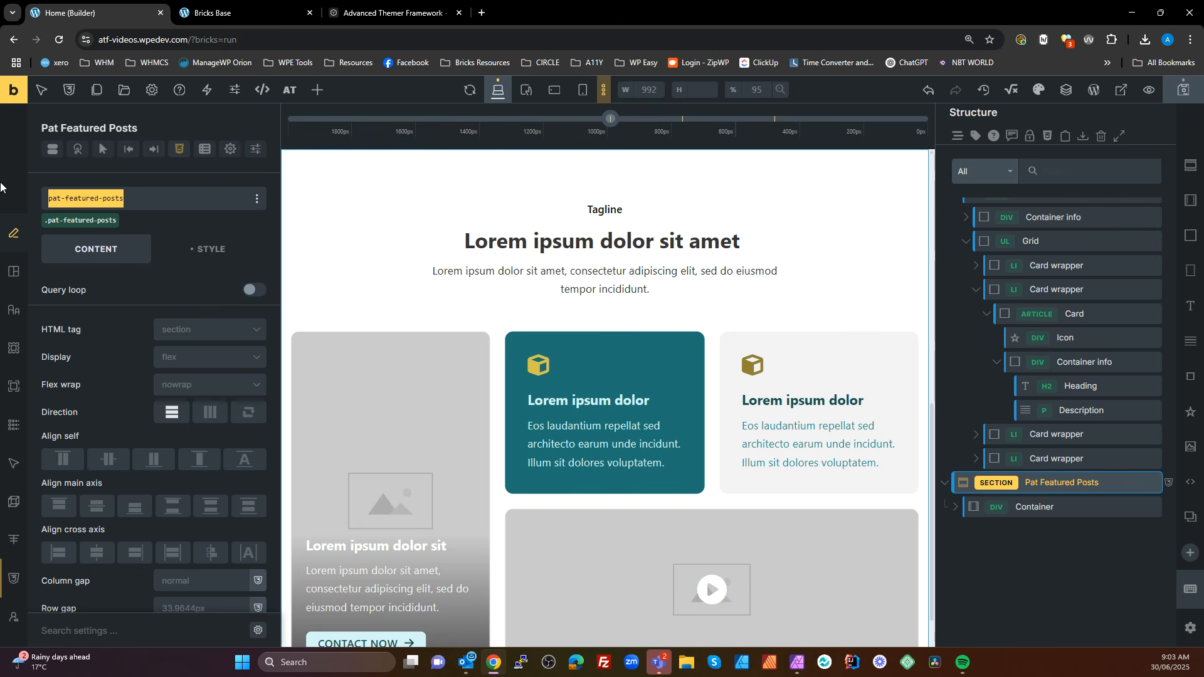
key(Escape)
Add a new class pat-featured-posts--secondary to the duplicated section alongside its pat-featured-posts class
click(58, 202)
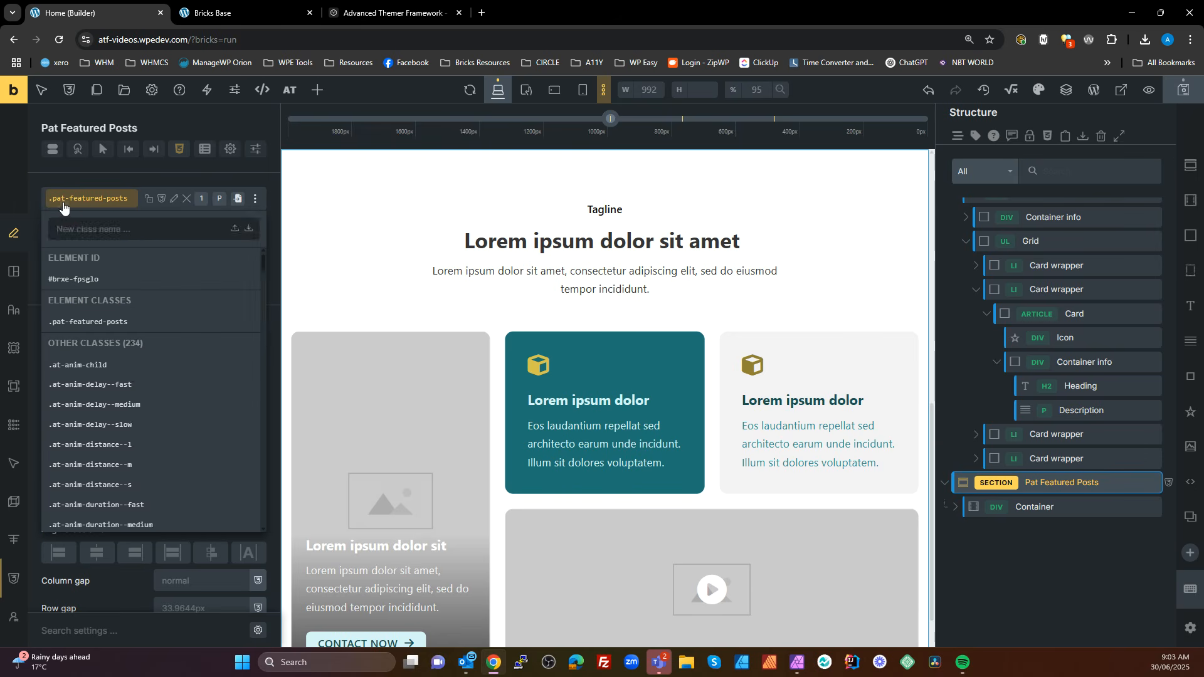
text(-)
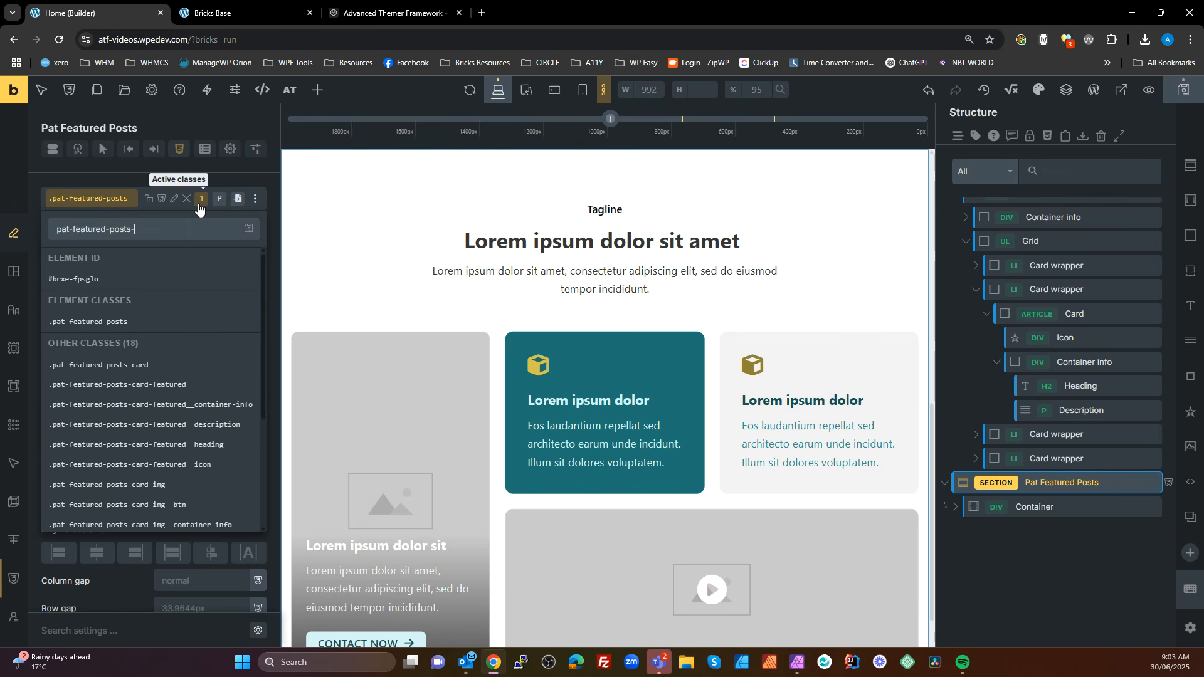
text(-secondary)
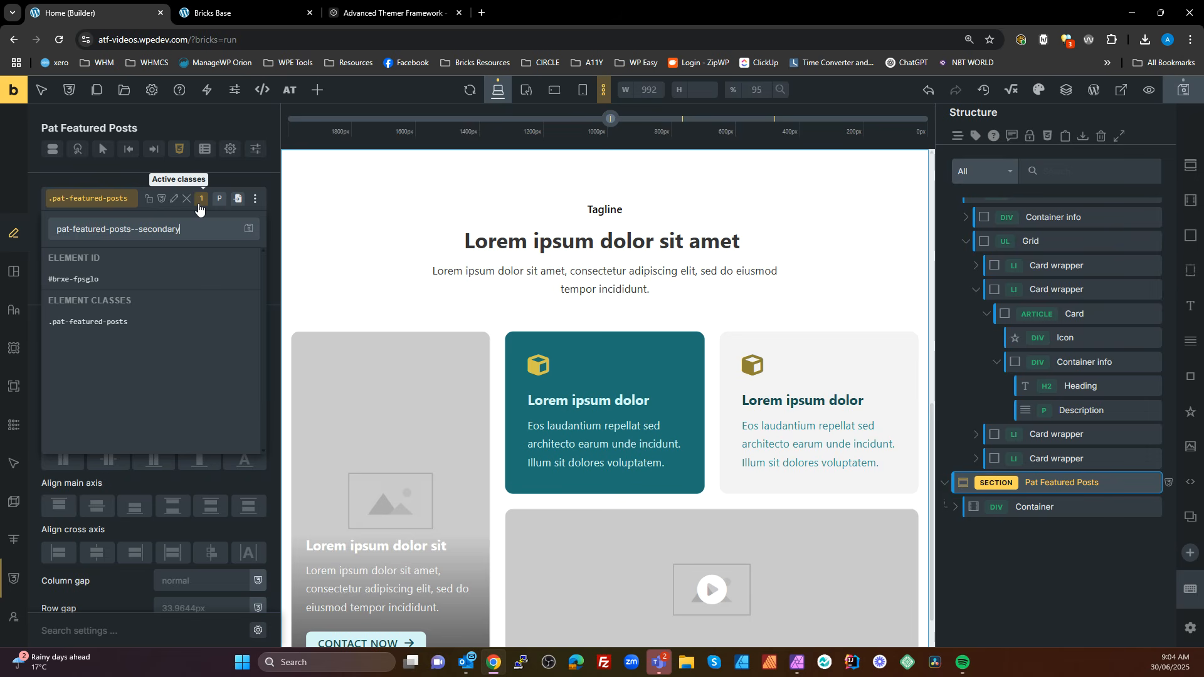
key(Return)
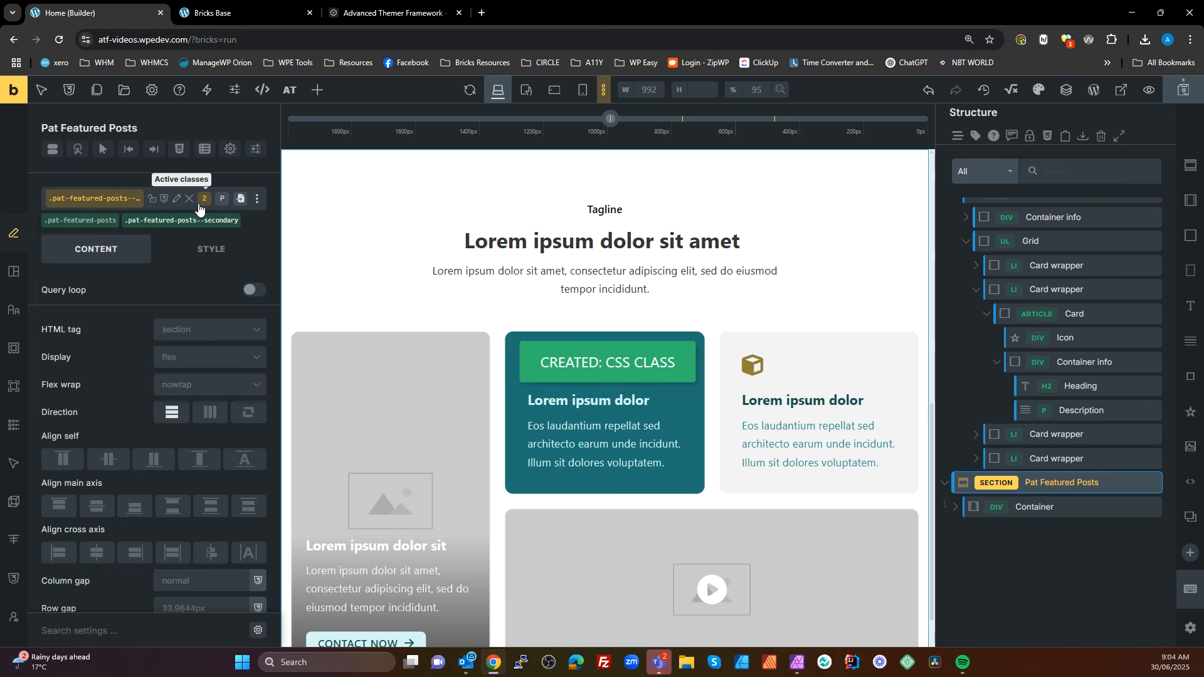
Copy the %root% variable block from the pat-featured-posts CSS into the empty CSS of the pat-featured-posts--secondary class
scroll(549, 439, down, 3)
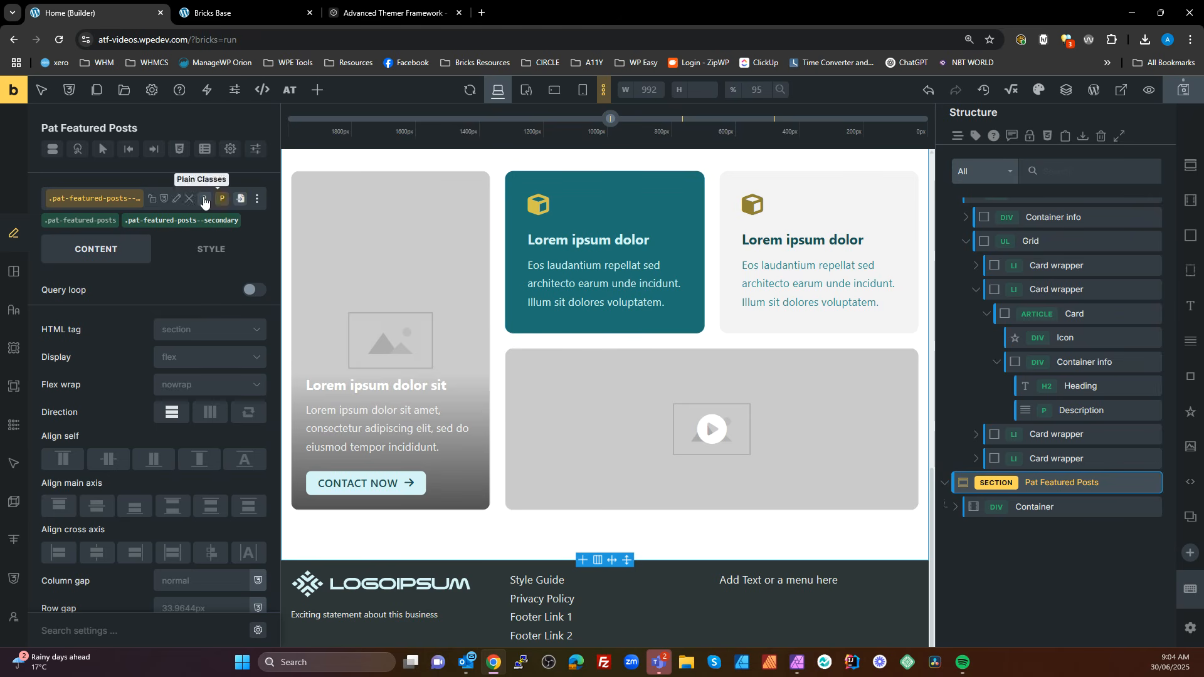
click(88, 226)
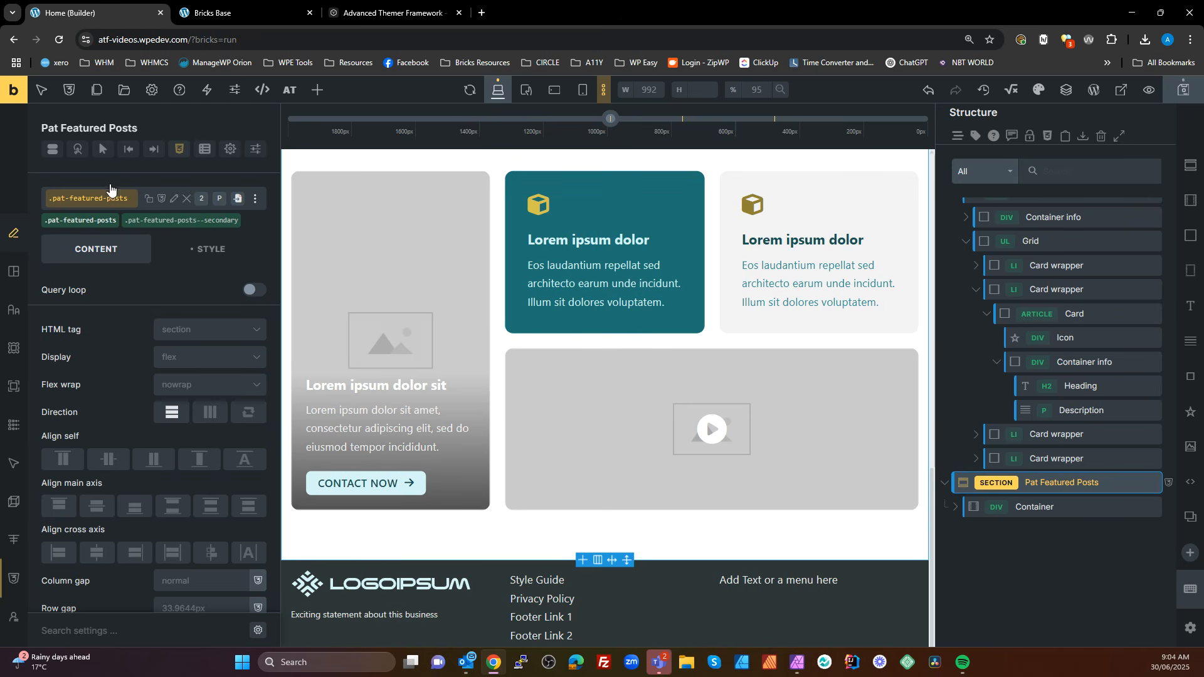
click(178, 150)
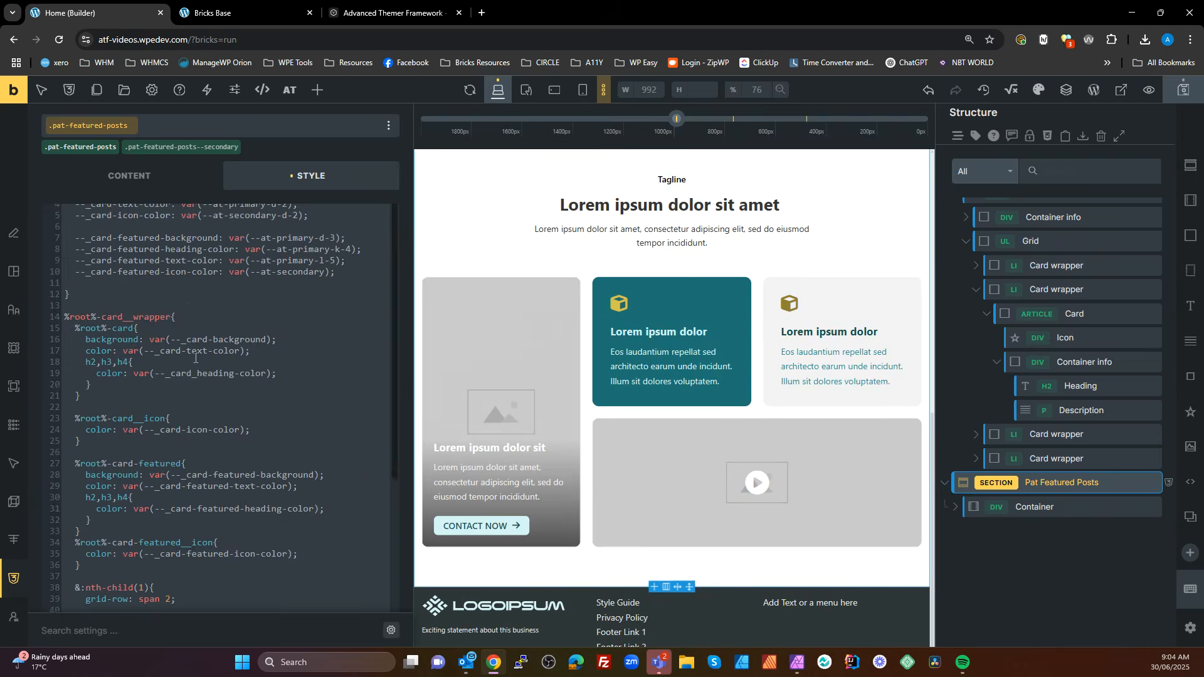
scroll(179, 308, up, 2)
drag(82, 416, 57, 295)
click(184, 153)
click(147, 408)
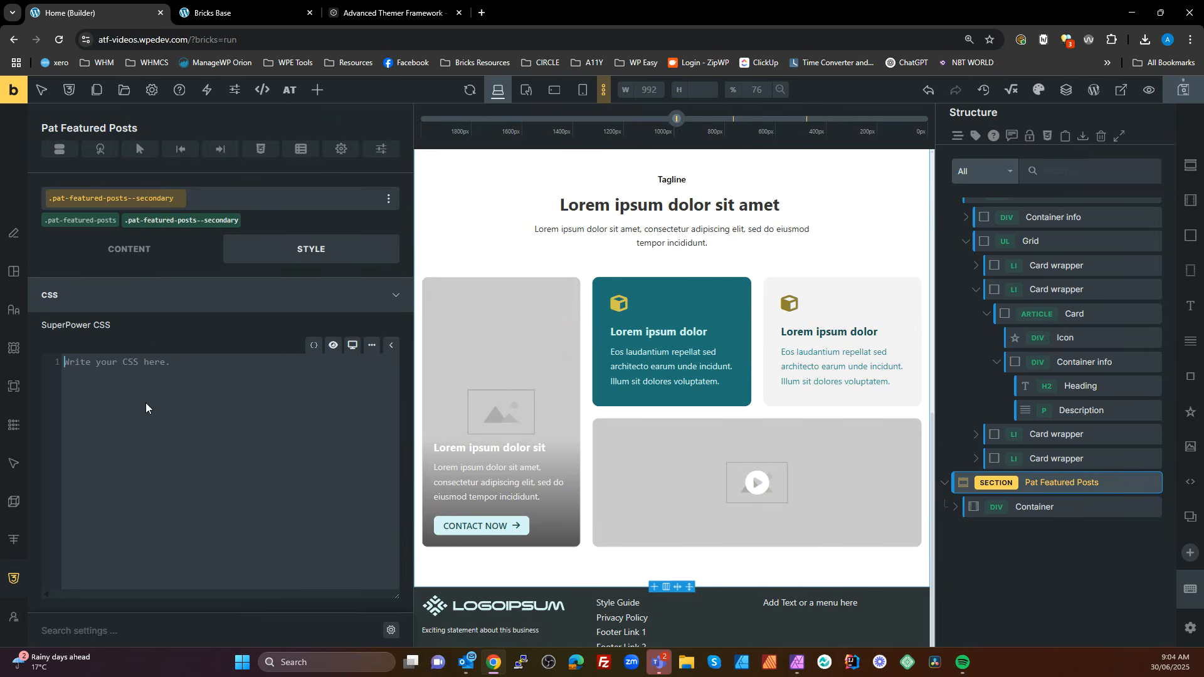
text(%root% {   --_card-background: var(--at-black-t-6);   --_card-heading-color: var(--at-primary-d-4);   --_card-text-color: var(--at-primary-d-2);   --_card-icon-color: var(--at-secondary-d-2);    --_card-featured-background: var(--at-primary-d-3);   --_card-featured-heading-color: var(--at-primary-k-4);   --_card-featured-text-color: var(--at-primary-l-5);   --_card-featured-icon-color: var(--at-secondary);  })
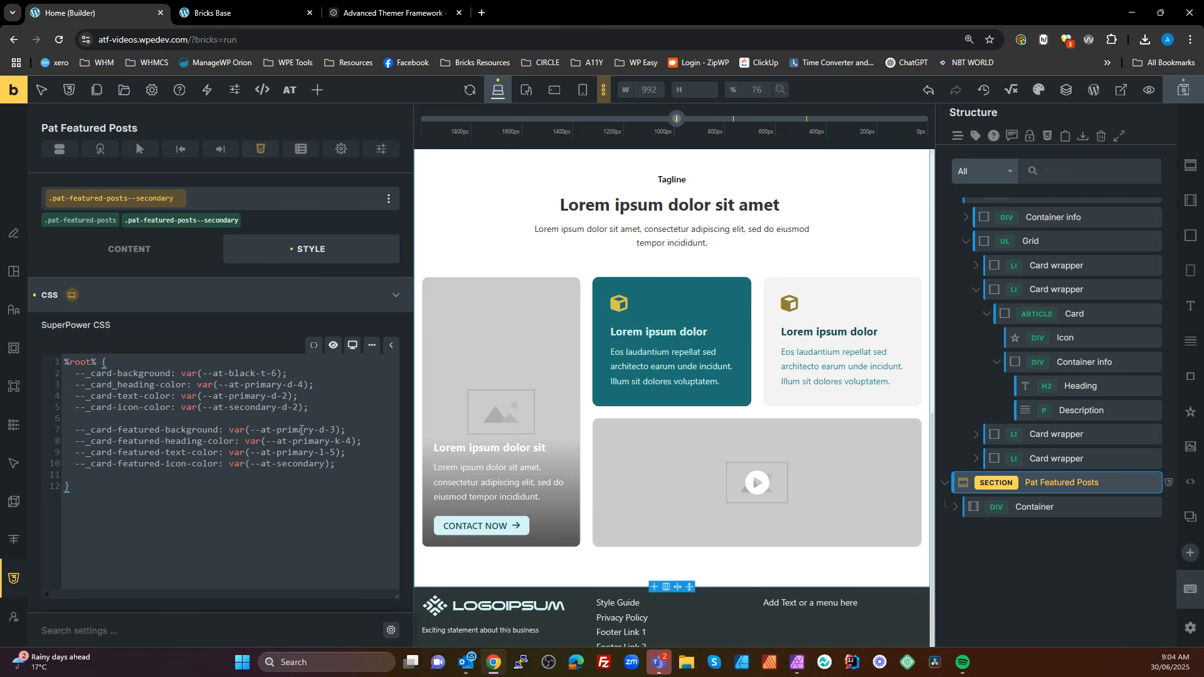
In the secondary class's CSS, set --_card-featured-background to var(--at-secondary-d-3) and --_card-featured-heading-color to var(--at-secondary-l-4)
double_click(310, 430)
text(secondary)
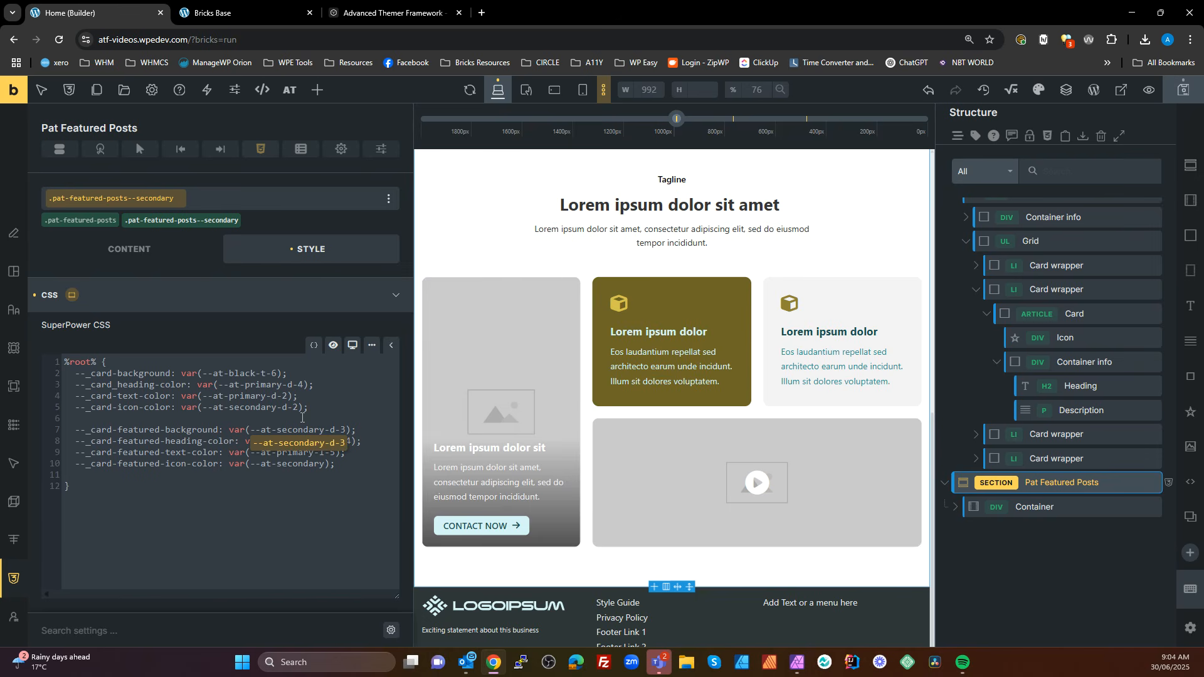
click(325, 478)
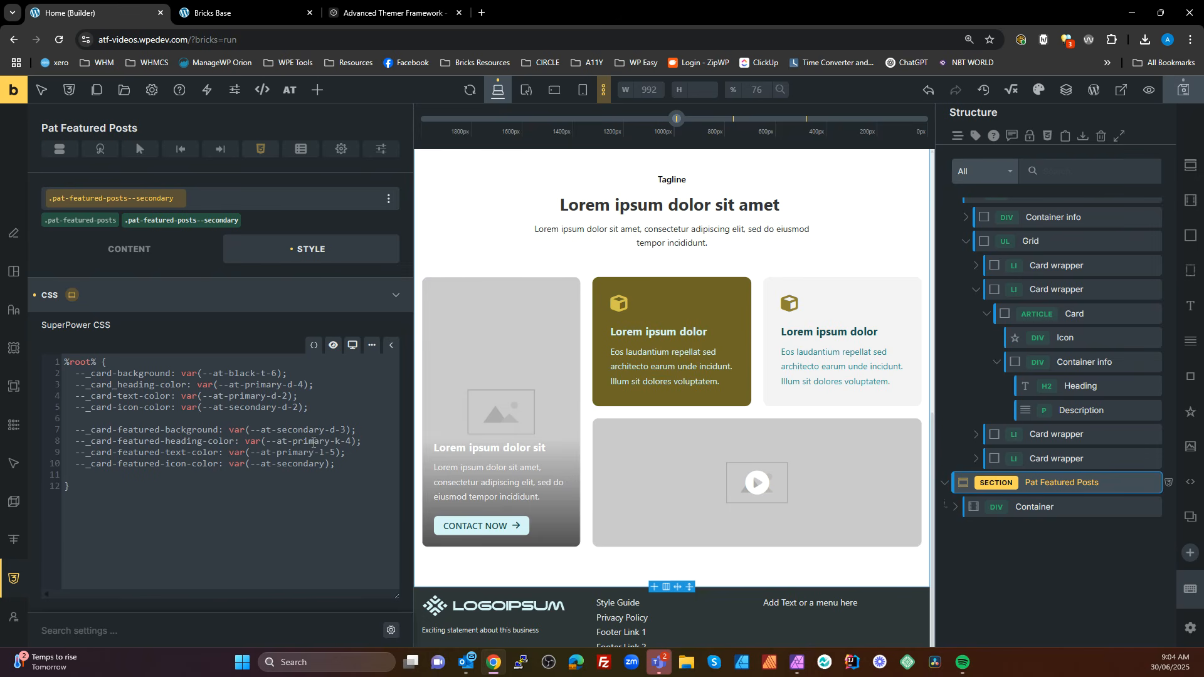
triple_click(311, 442)
double_click(312, 442)
text(secondary)
click(351, 442)
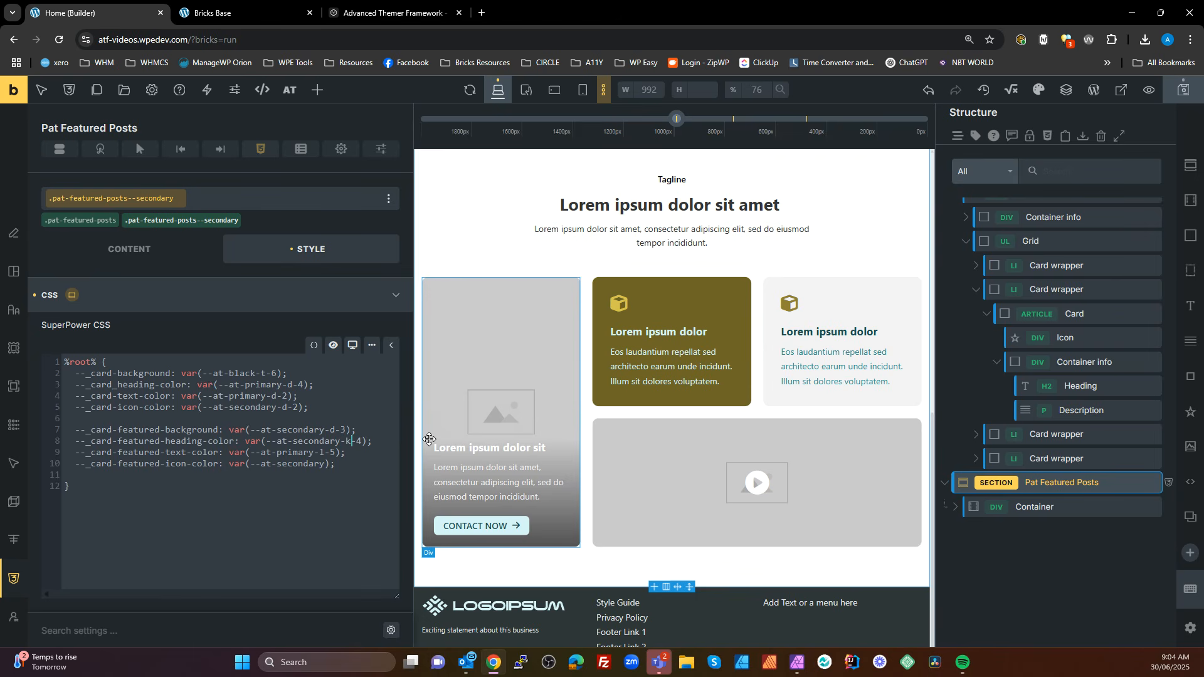
key(BackSpace)
text(l)
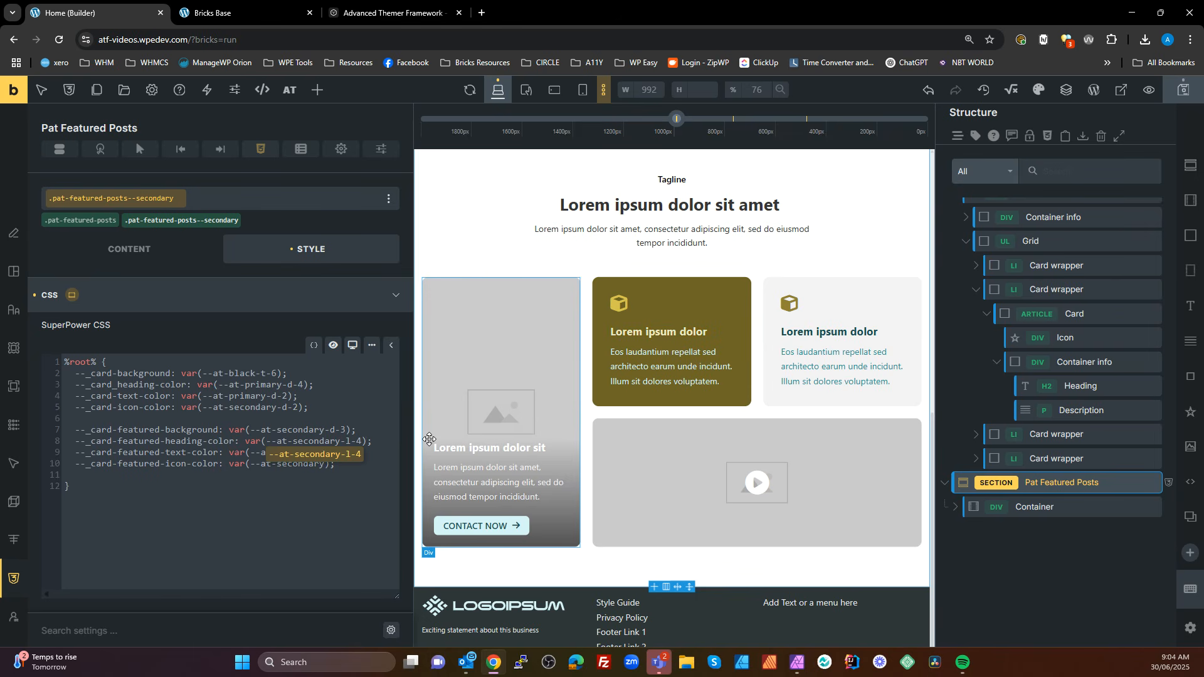
click(371, 489)
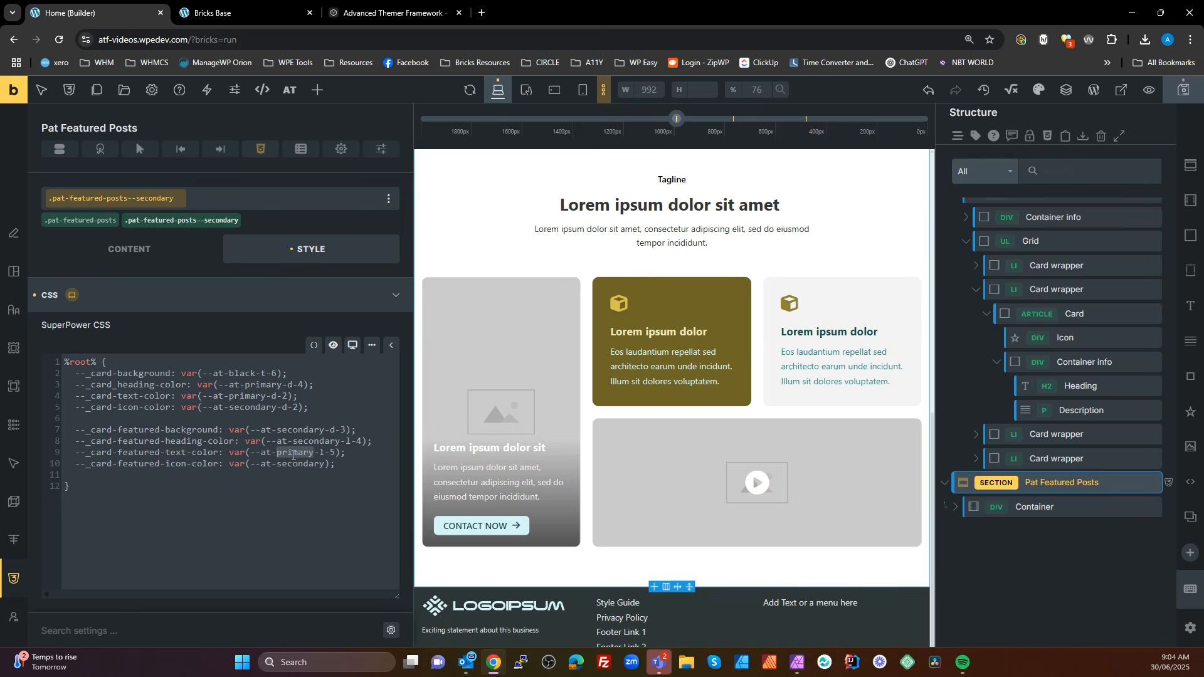
Set --_card-featured-text-color to var(--at-secondary-l-5) and --_card-featured-icon-color to var(--at-white) in the secondary class's CSS
double_click(292, 452)
text(secondary)
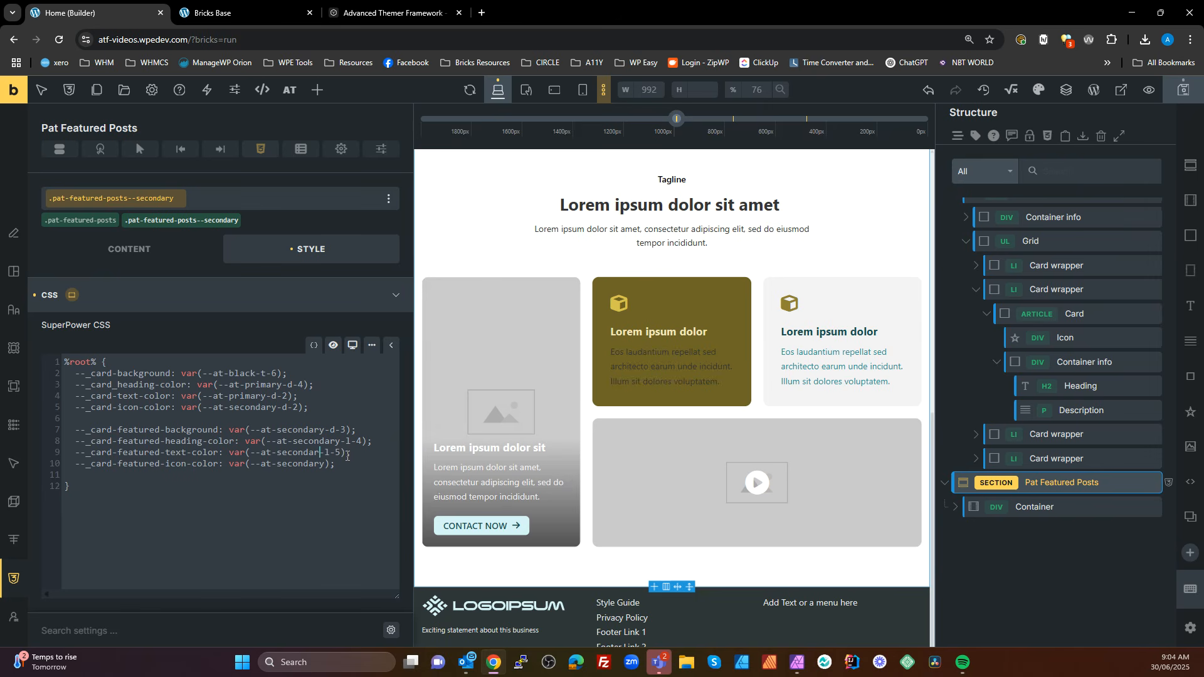
click(328, 511)
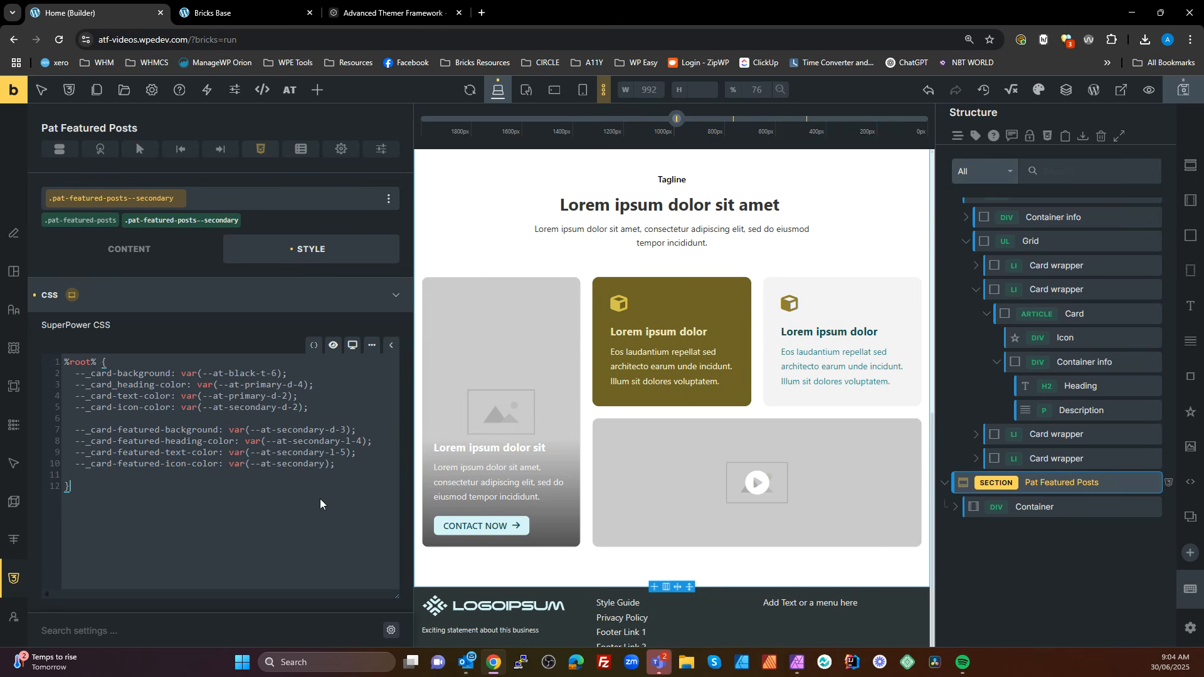
double_click(300, 464)
text(white)
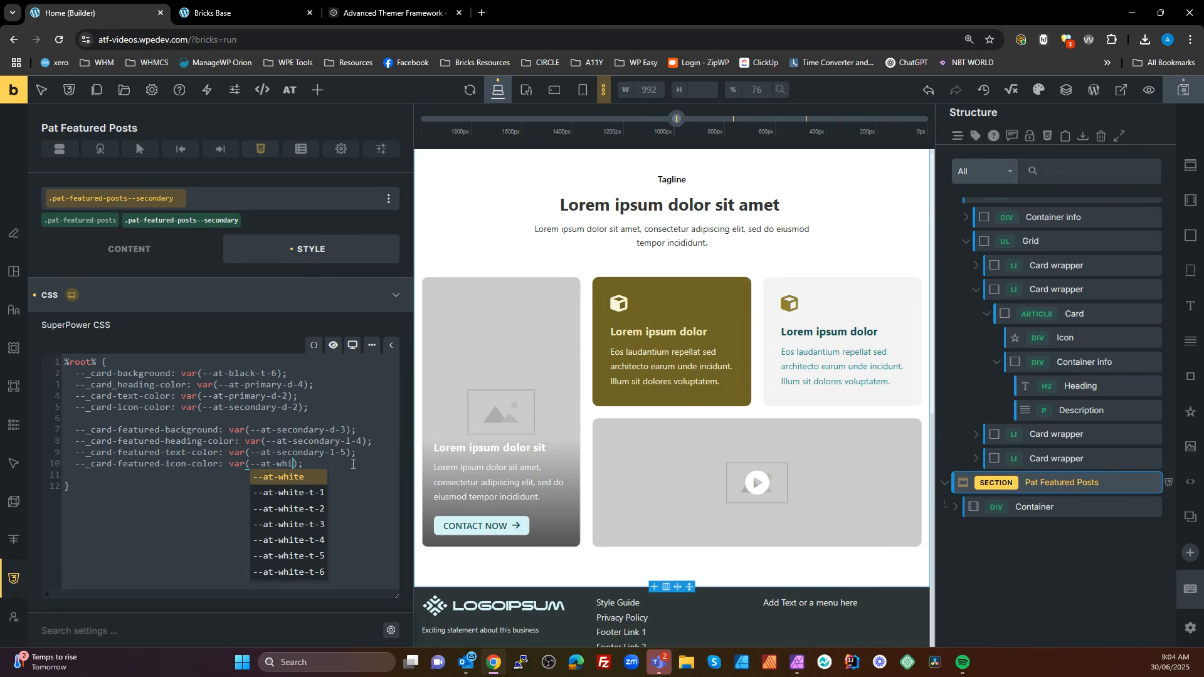
click(210, 488)
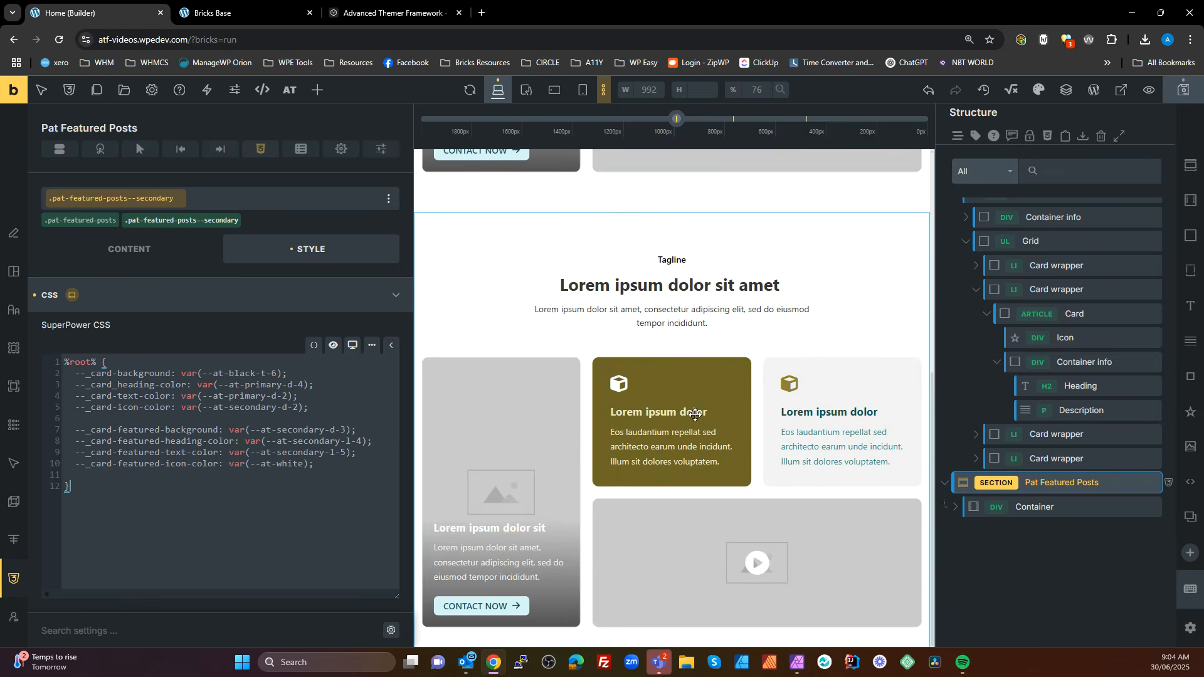
drag(111, 500, 38, 358)
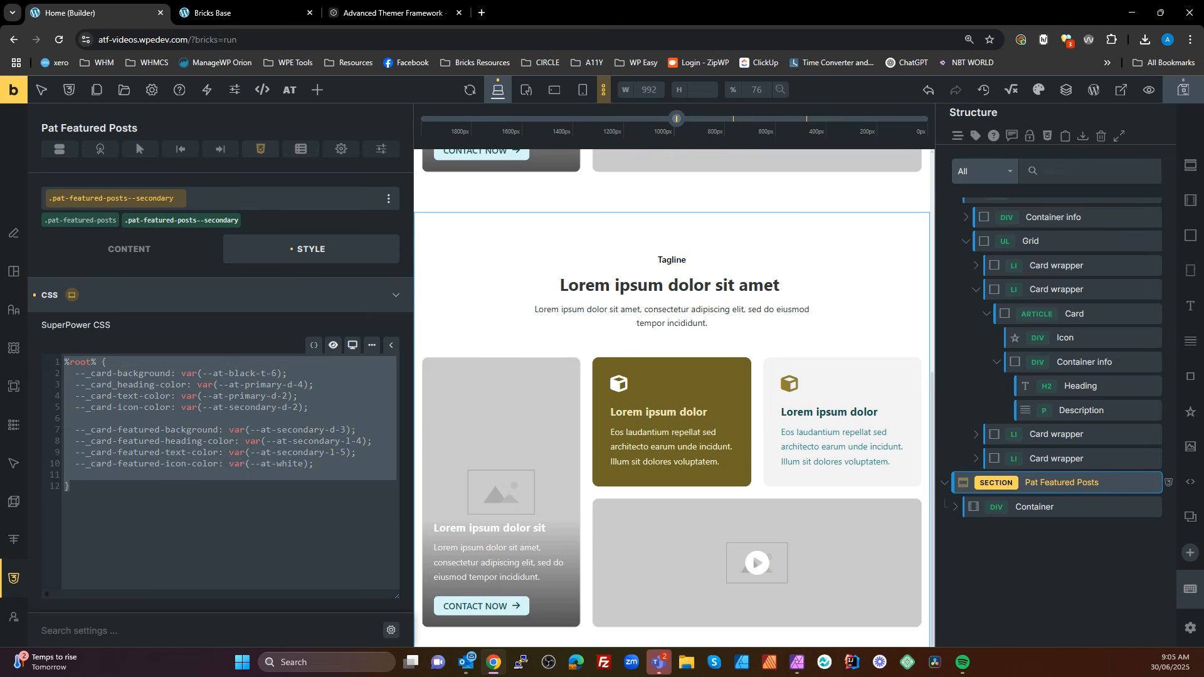
click(388, 12)
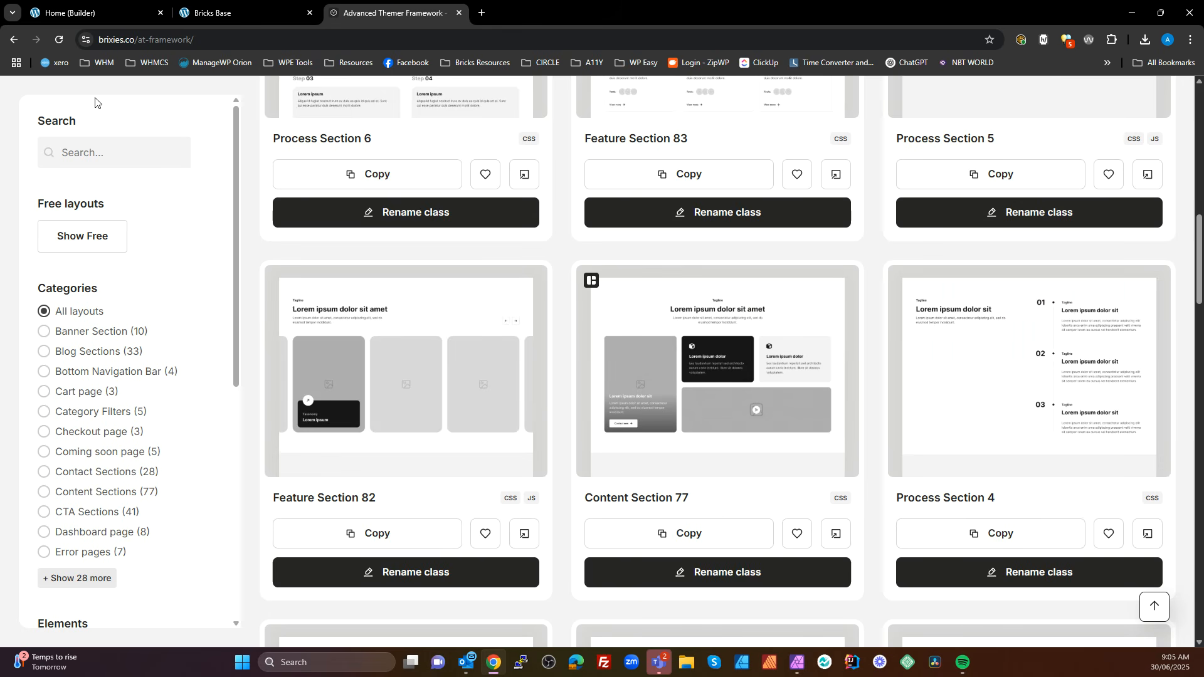
click(234, 12)
click(157, 16)
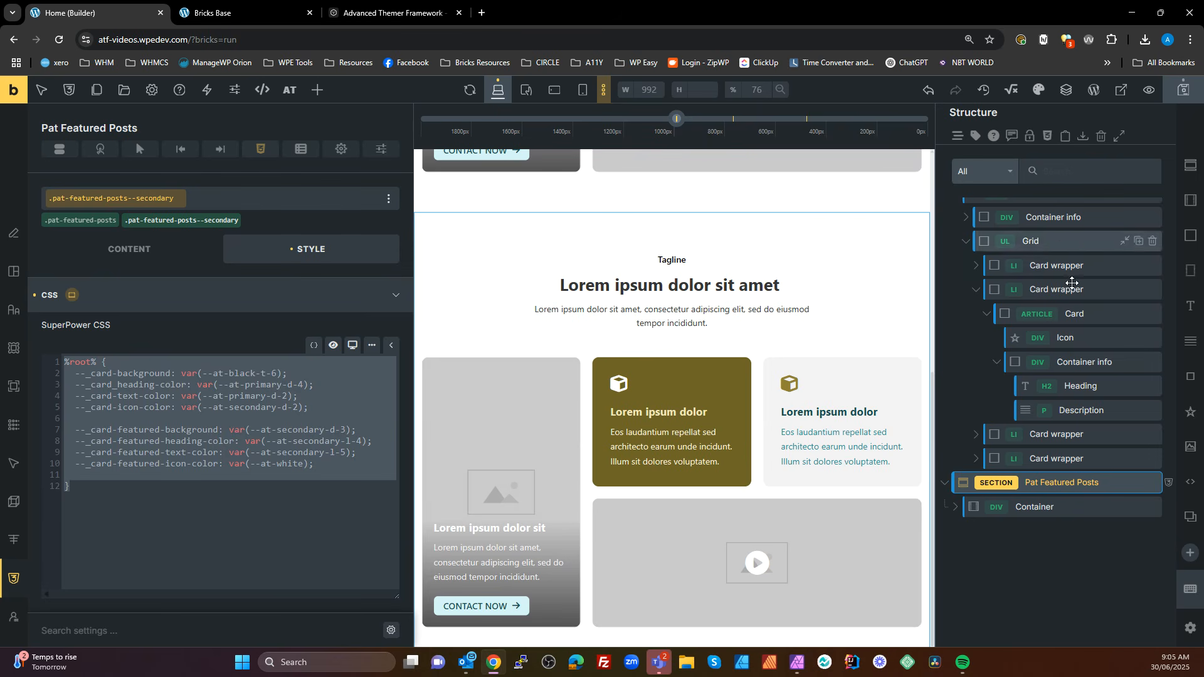
Examine the class status markers in the Class Converter preview of the original Pat Featured Posts section, and close the converter without converting
scroll(1072, 283, up, 1)
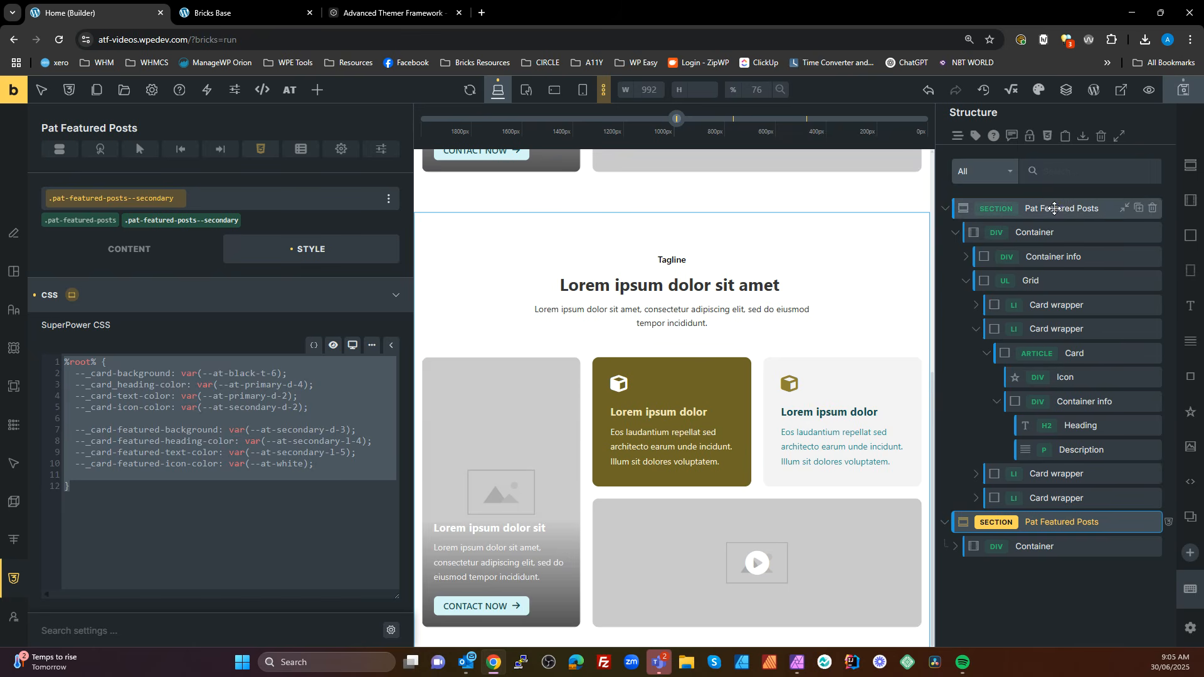
click(1054, 209)
right_click(1055, 213)
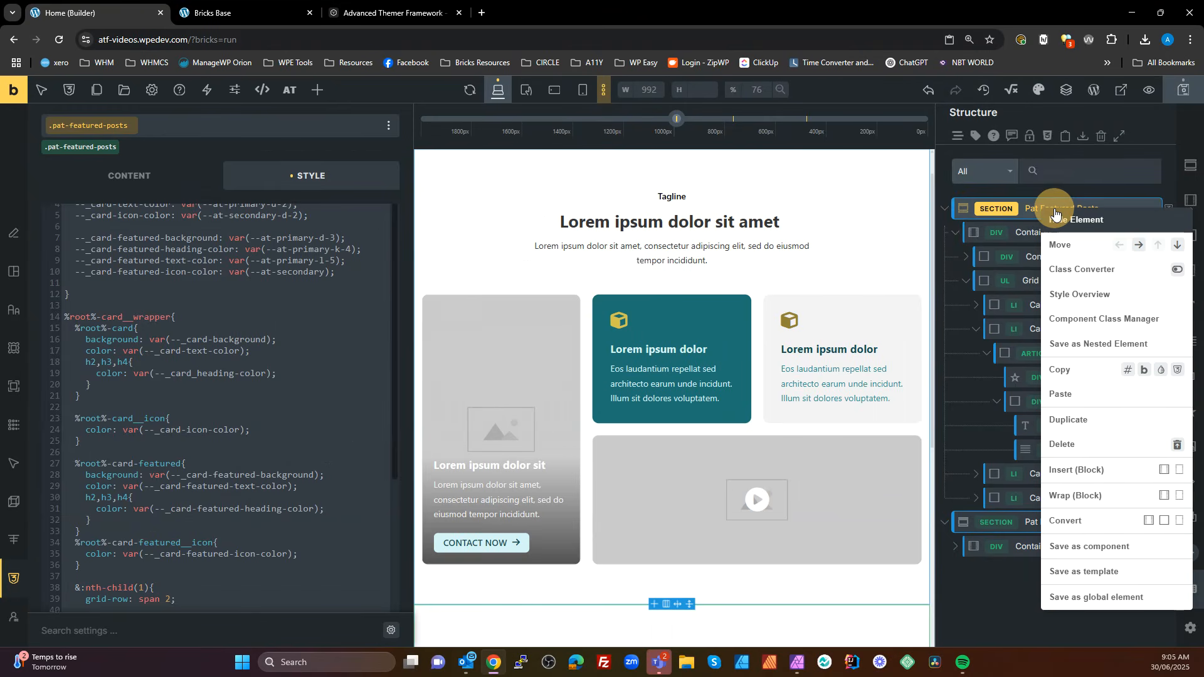
click(1091, 283)
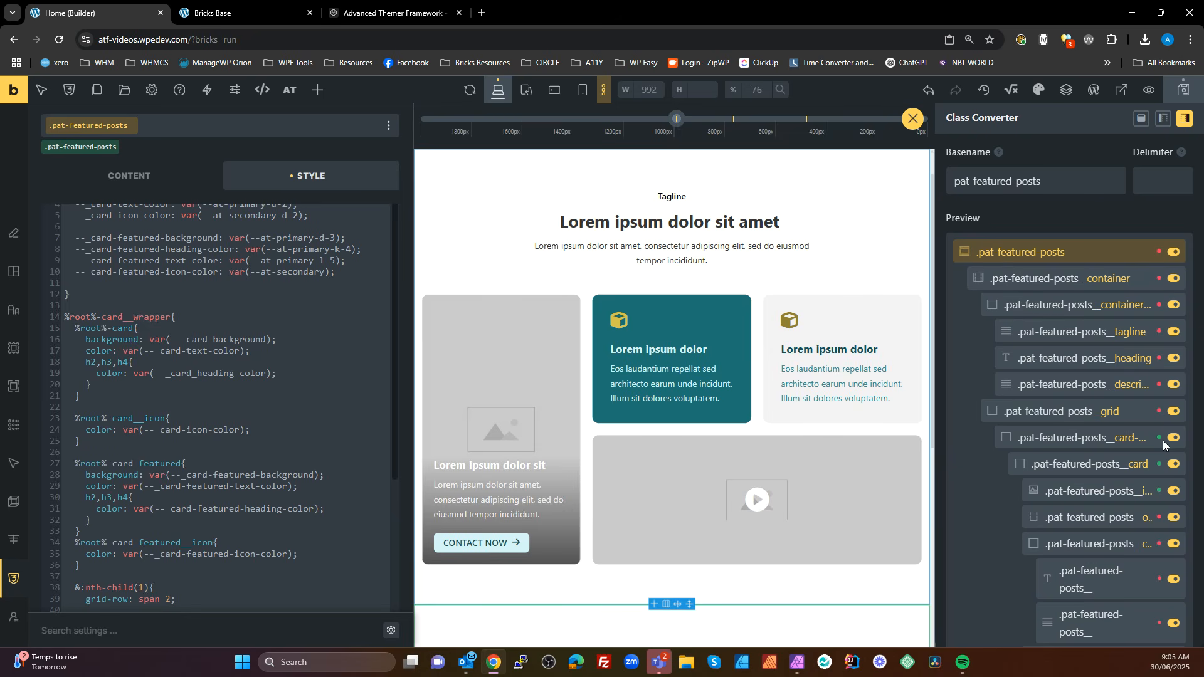
mouse_move(1158, 437)
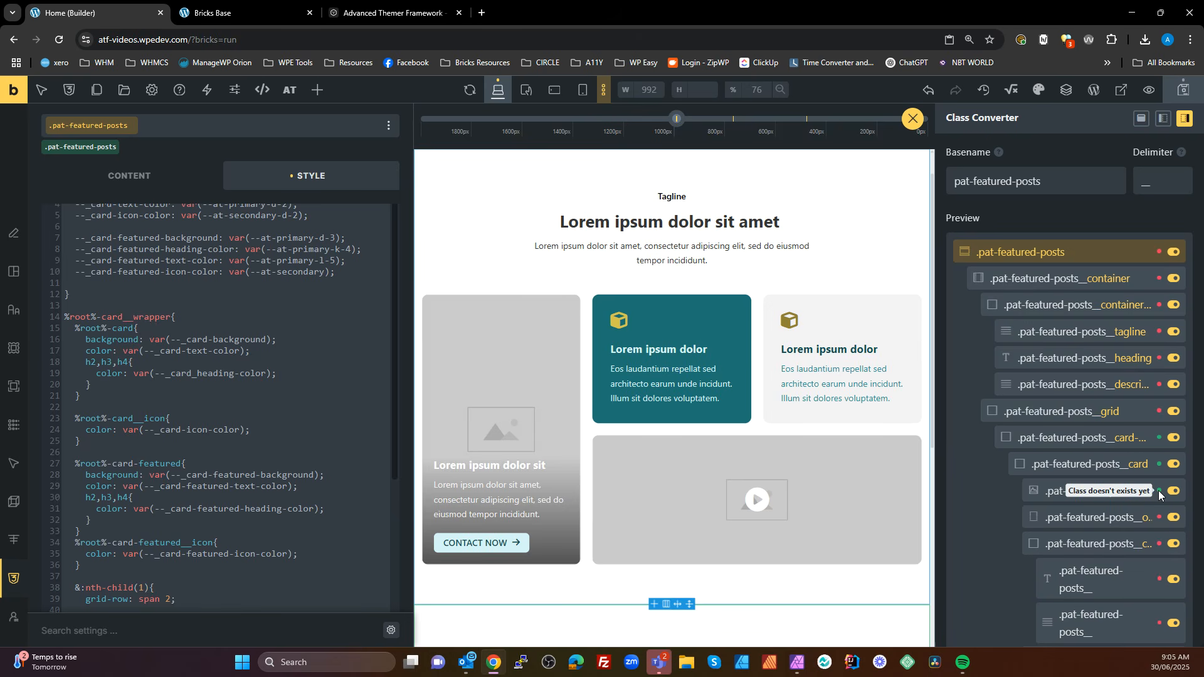
scroll(1154, 477, down, 2)
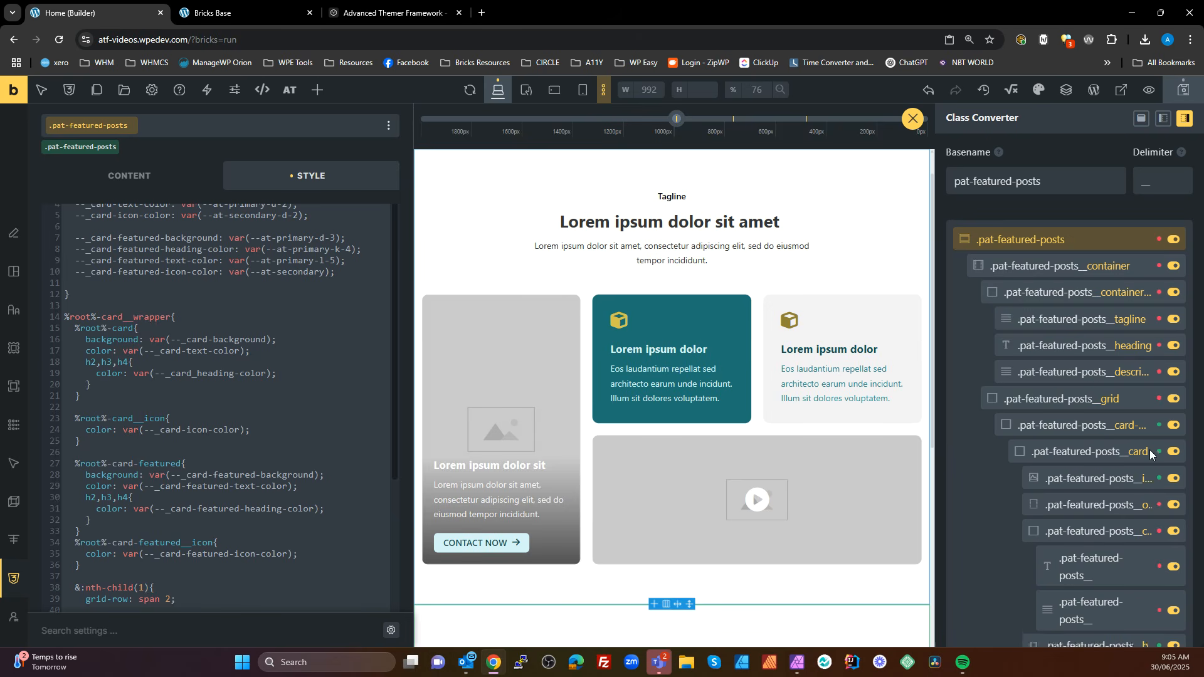
scroll(1129, 532, down, 4)
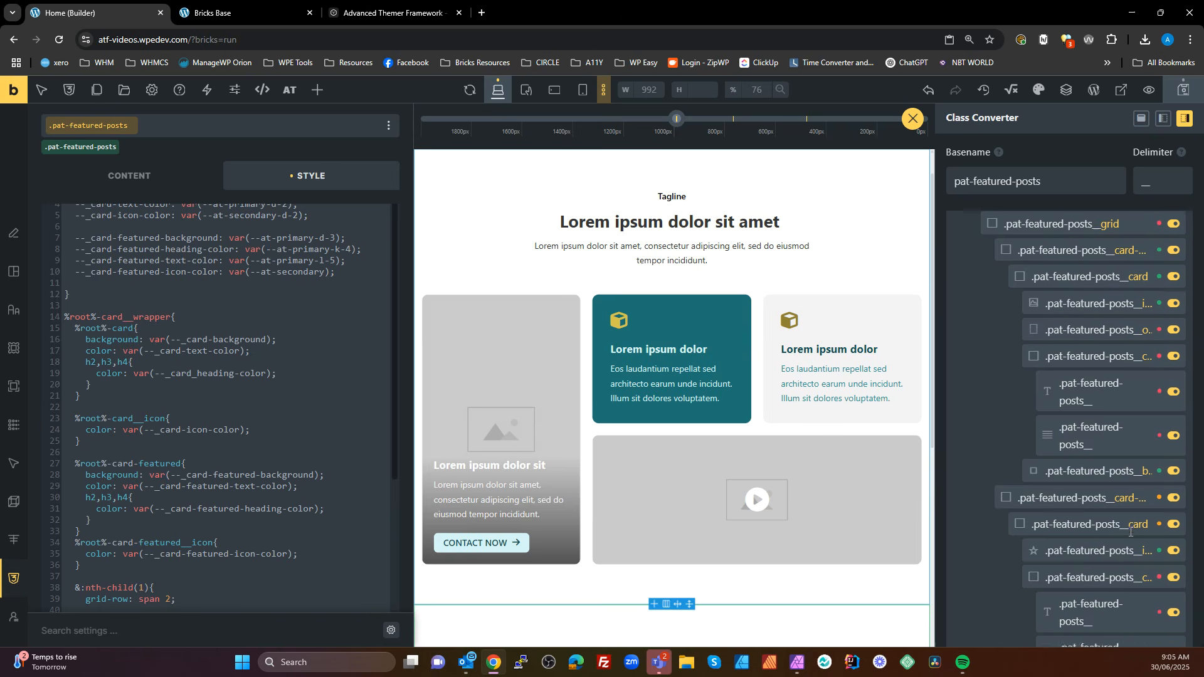
scroll(1130, 550, up, 8)
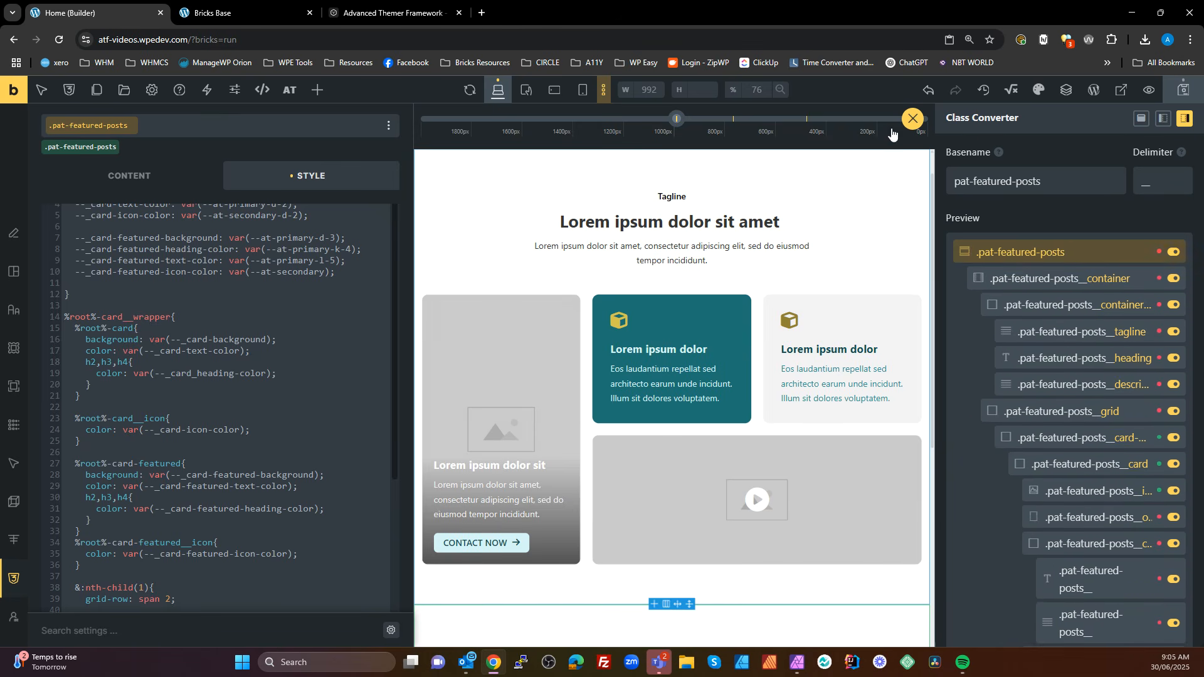
click(911, 118)
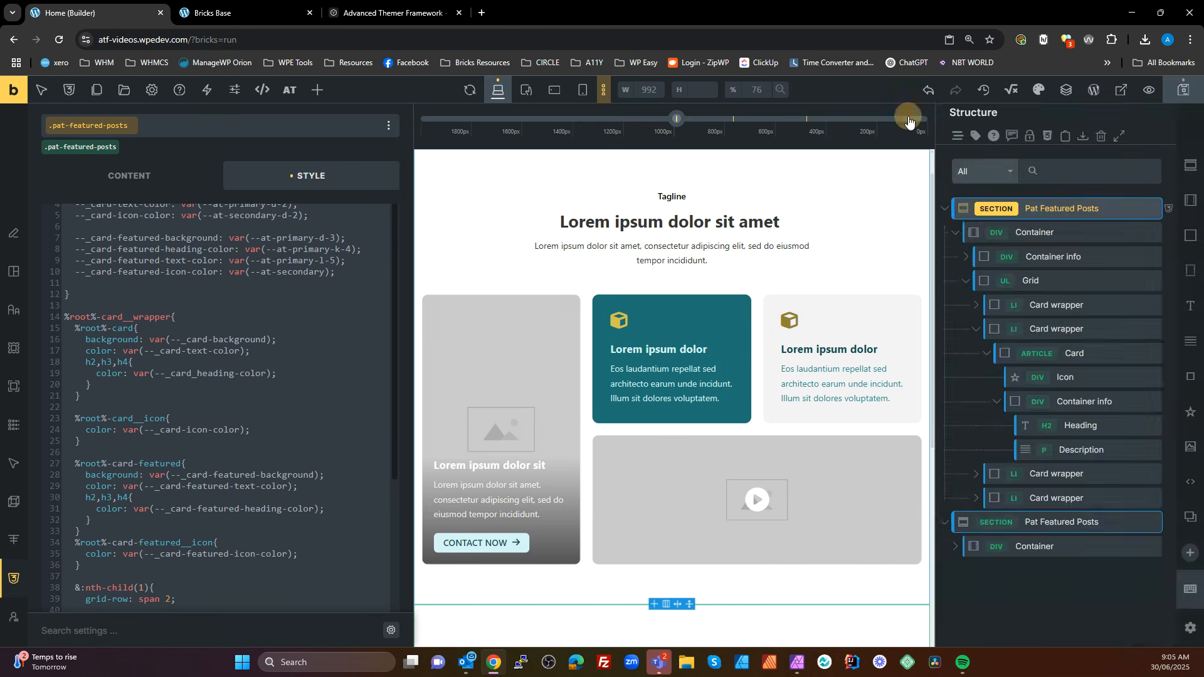
Set the Card article in the second card wrapper of the first section as a root component for the Class Converter
click(1064, 354)
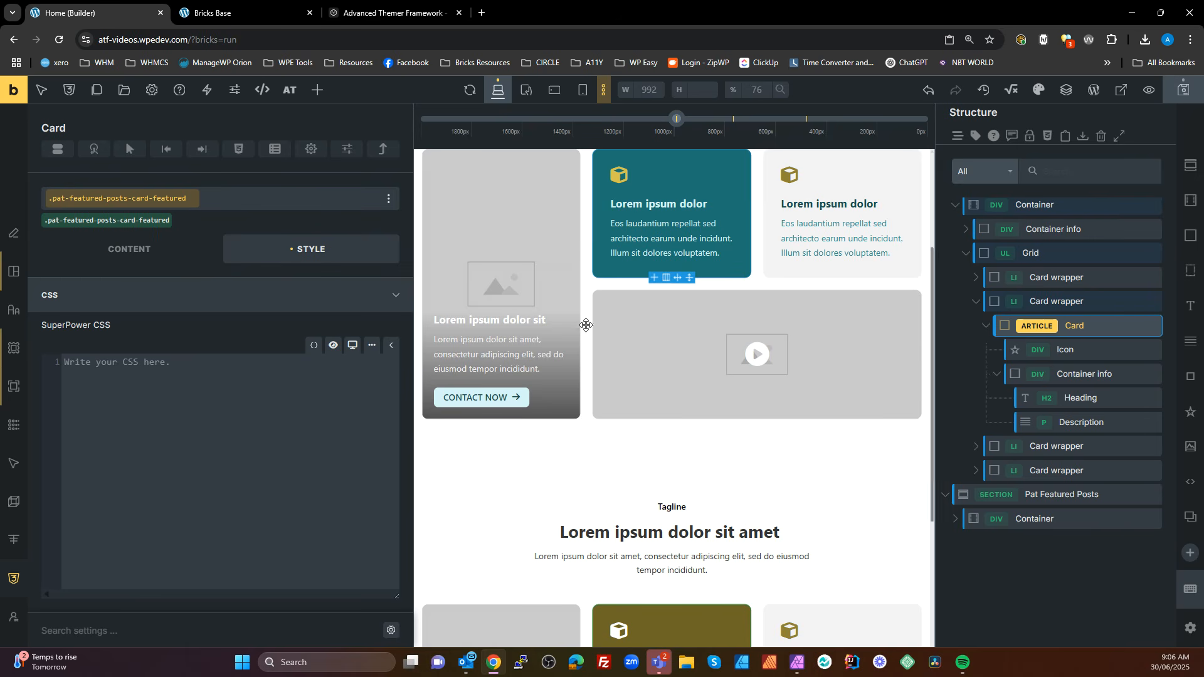
click(137, 258)
scroll(210, 340, down, 5)
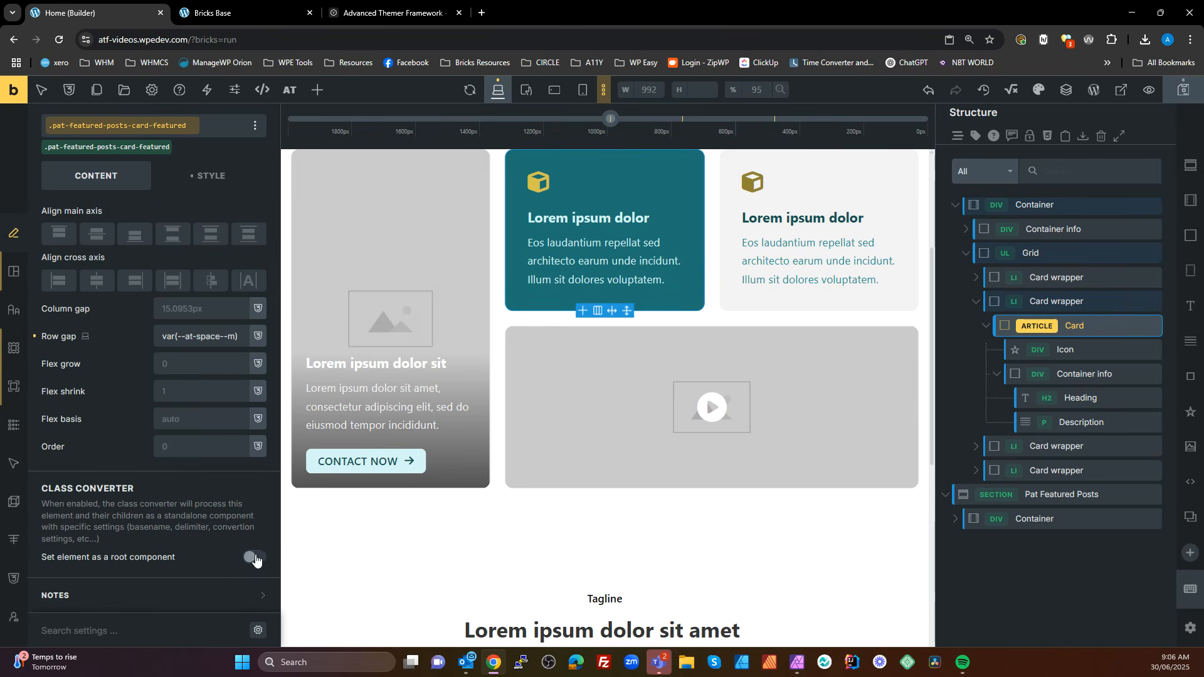
click(246, 559)
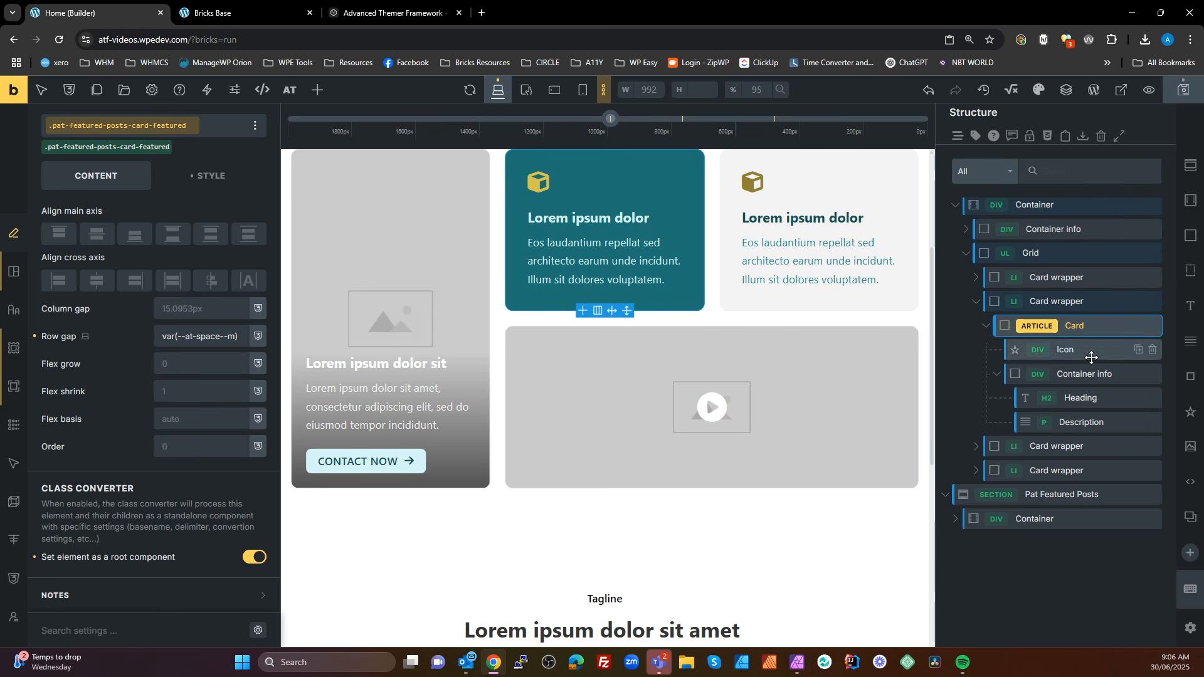
Add a Basic Text element named Callout directly below the Icon in the second wrapper's Card, and save the page
click(1184, 341)
drag(1068, 445, 1065, 346)
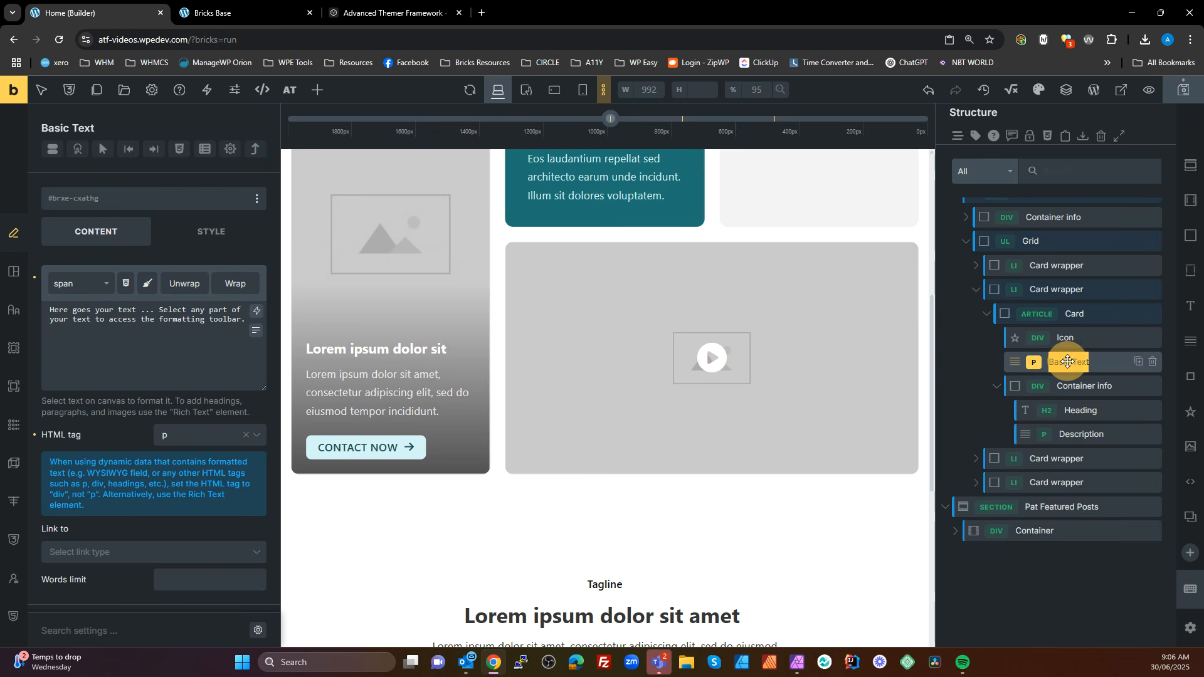
text(Callout)
key(Return)
click(1122, 316)
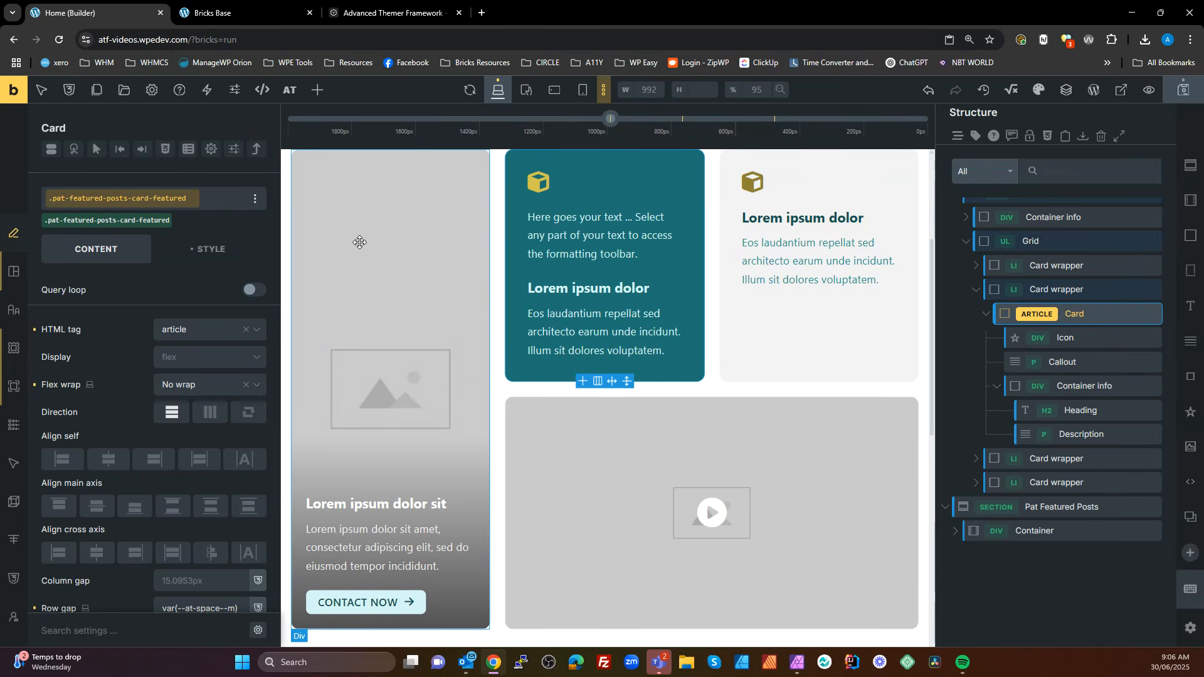
key(ctrl+s)
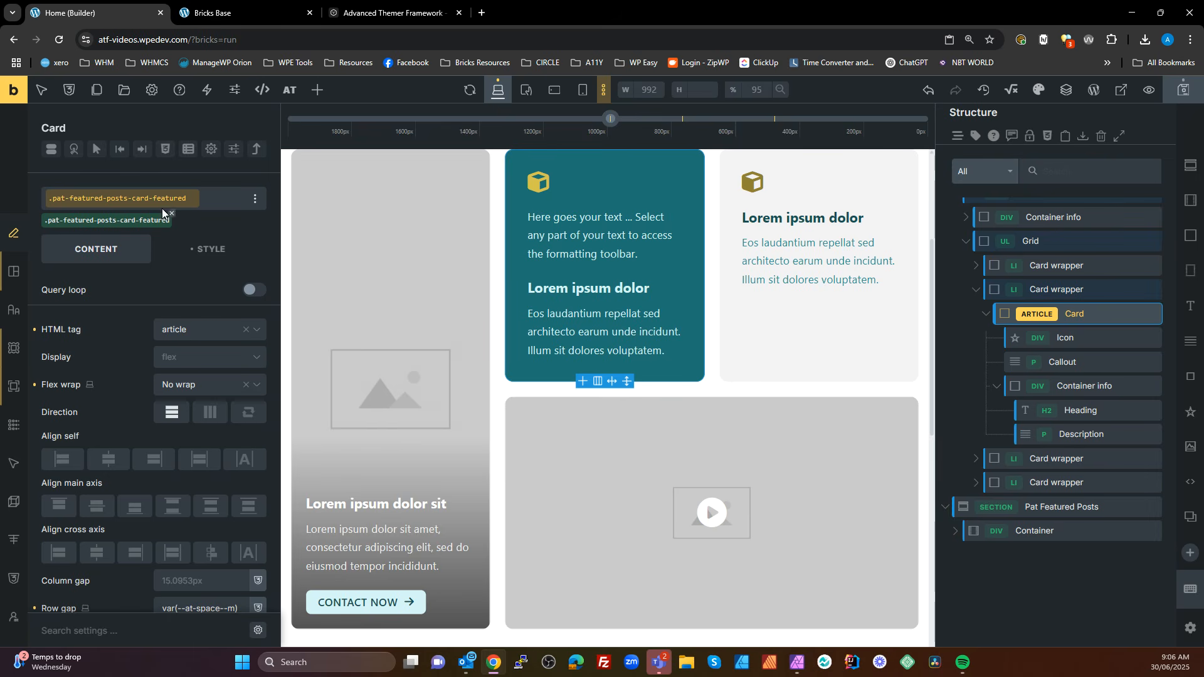
Review the Class Converter's proposed classes for the Card root component, and close the converter without converting
right_click(1085, 314)
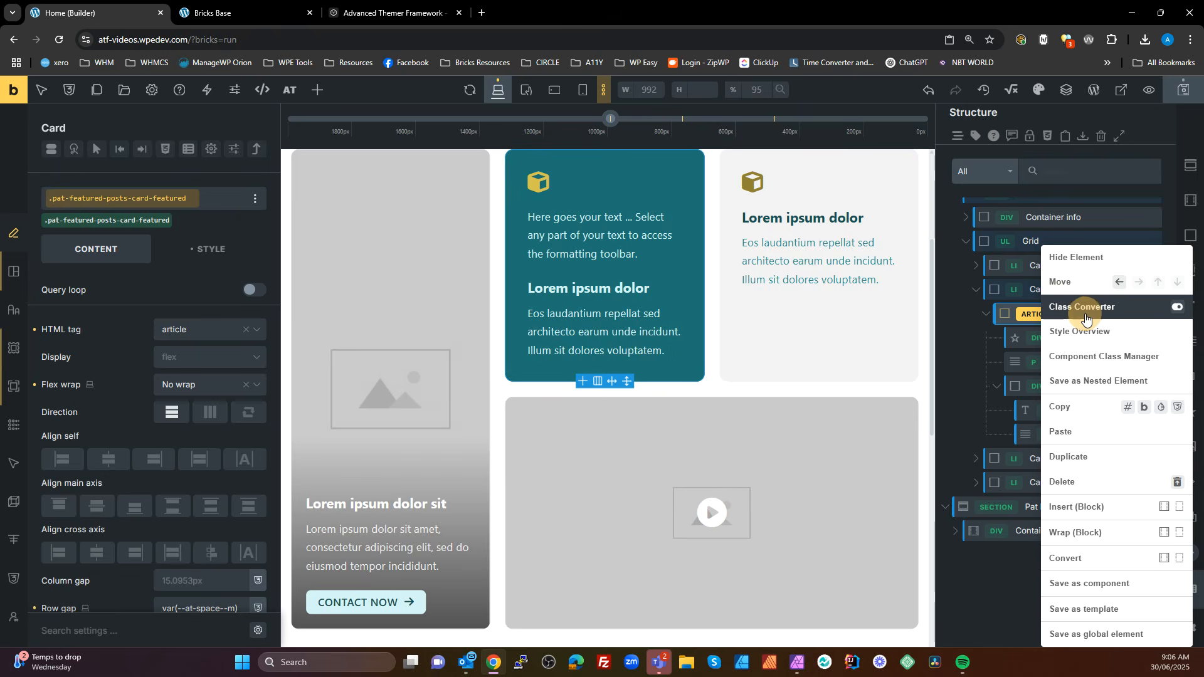
click(1085, 318)
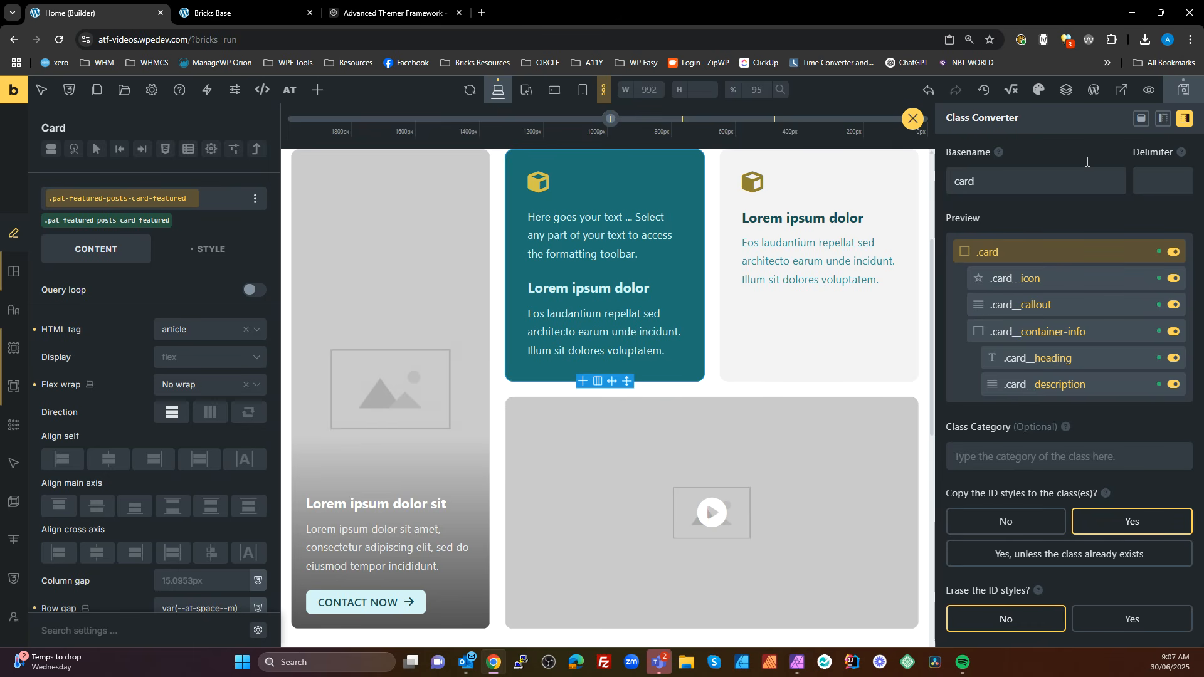
double_click(1028, 280)
click(914, 120)
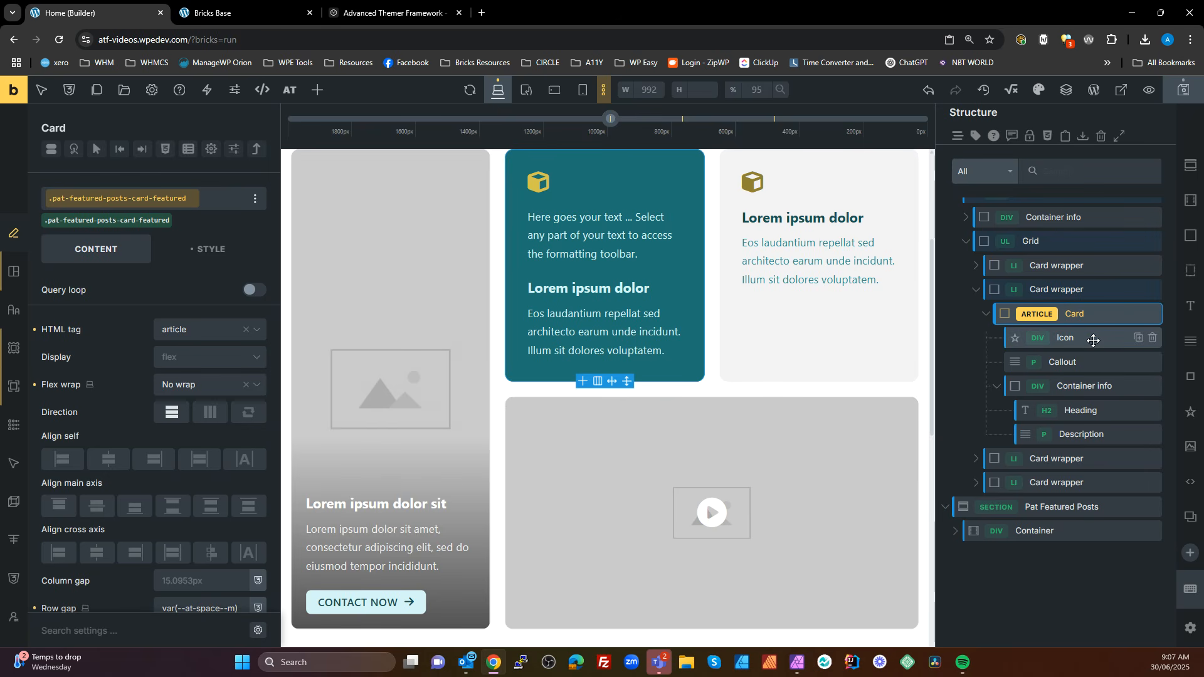
Compare the original and secondary Pat Featured Posts sections on the canvas, including the classes assigned to each section
scroll(1056, 380, up, 1)
scroll(1056, 377, down, 1)
scroll(777, 404, down, 7)
scroll(763, 402, up, 7)
scroll(762, 401, down, 8)
scroll(762, 402, down, 3)
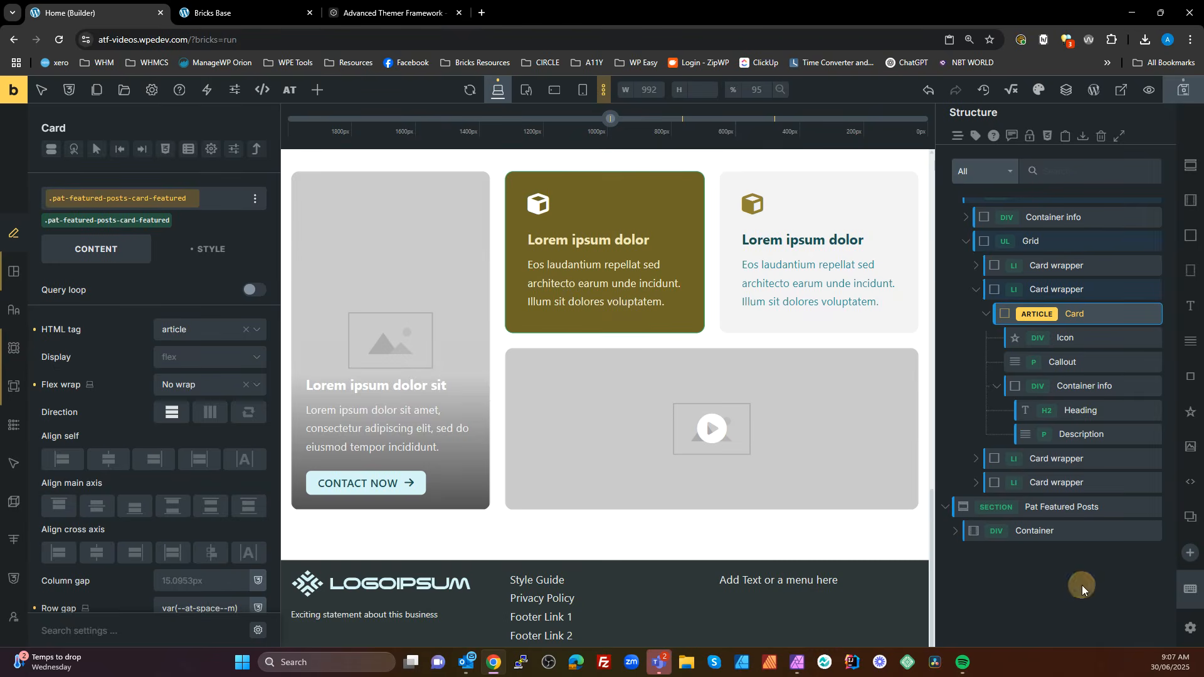
click(1084, 586)
scroll(1061, 340, up, 1)
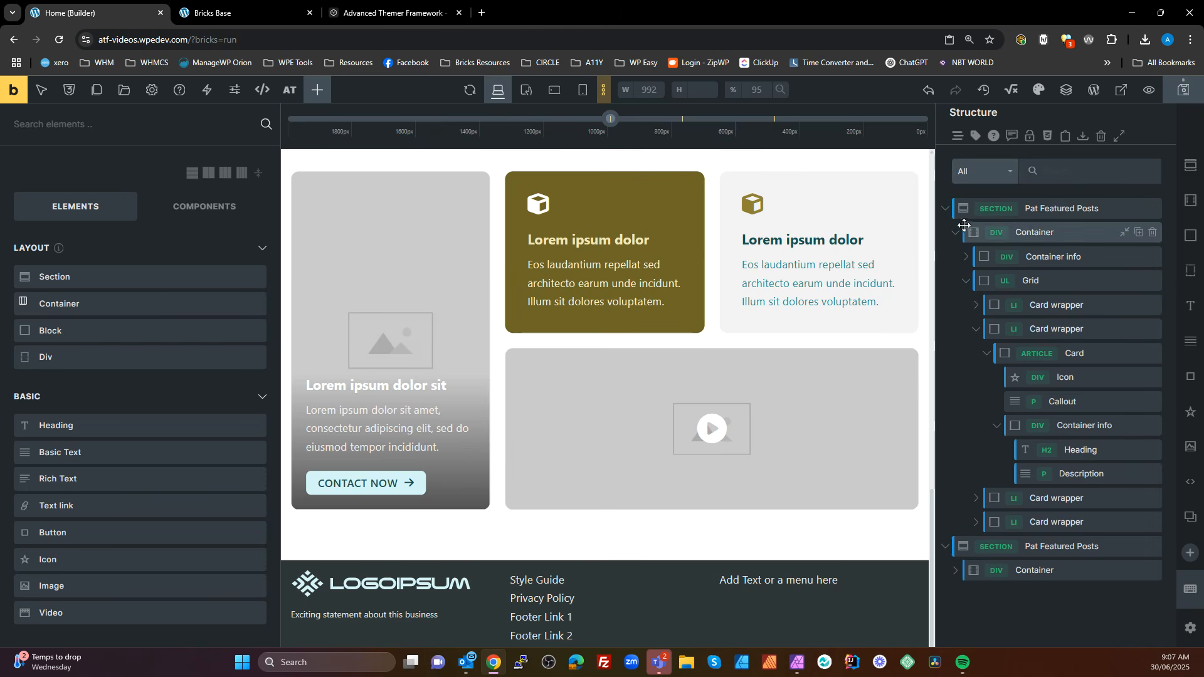
click(945, 208)
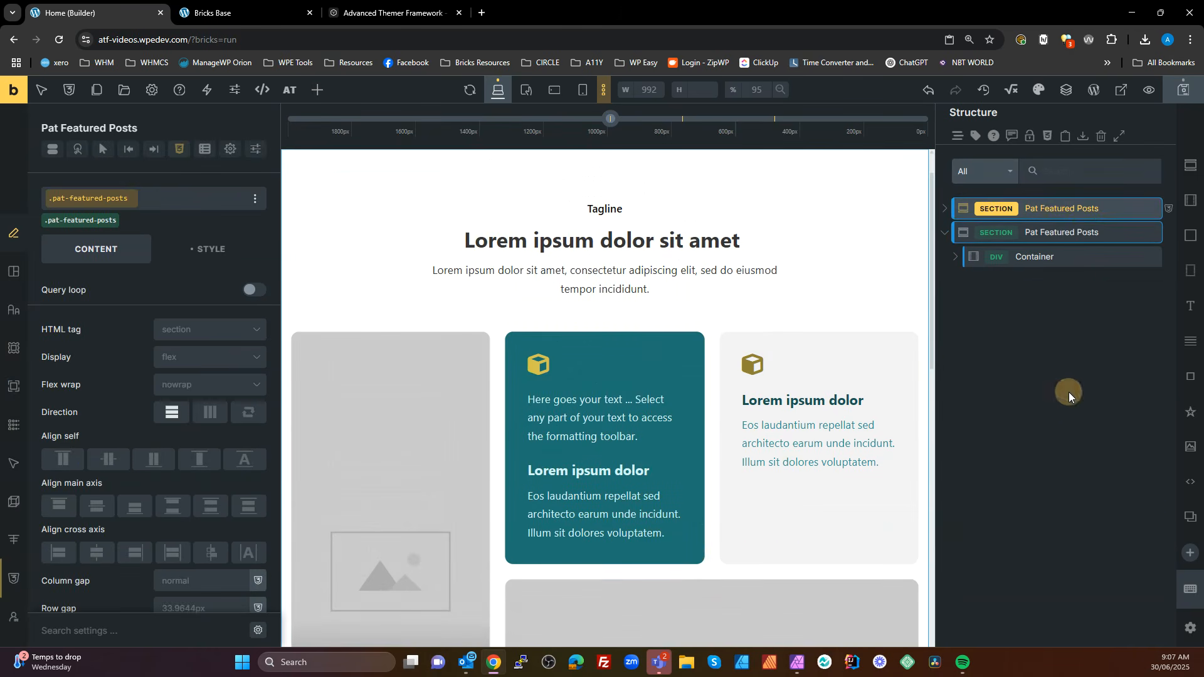
click(1068, 397)
click(1045, 233)
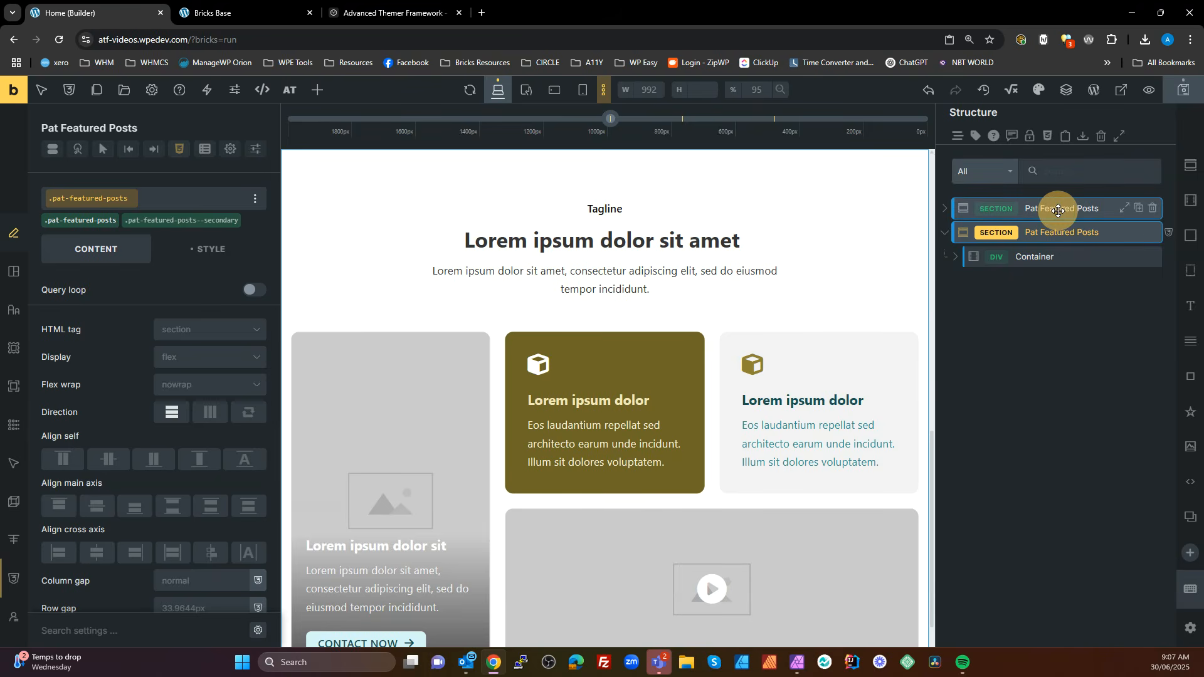
Duplicate the first Pat Featured Posts section and rename the copy Pat Services
click(1058, 210)
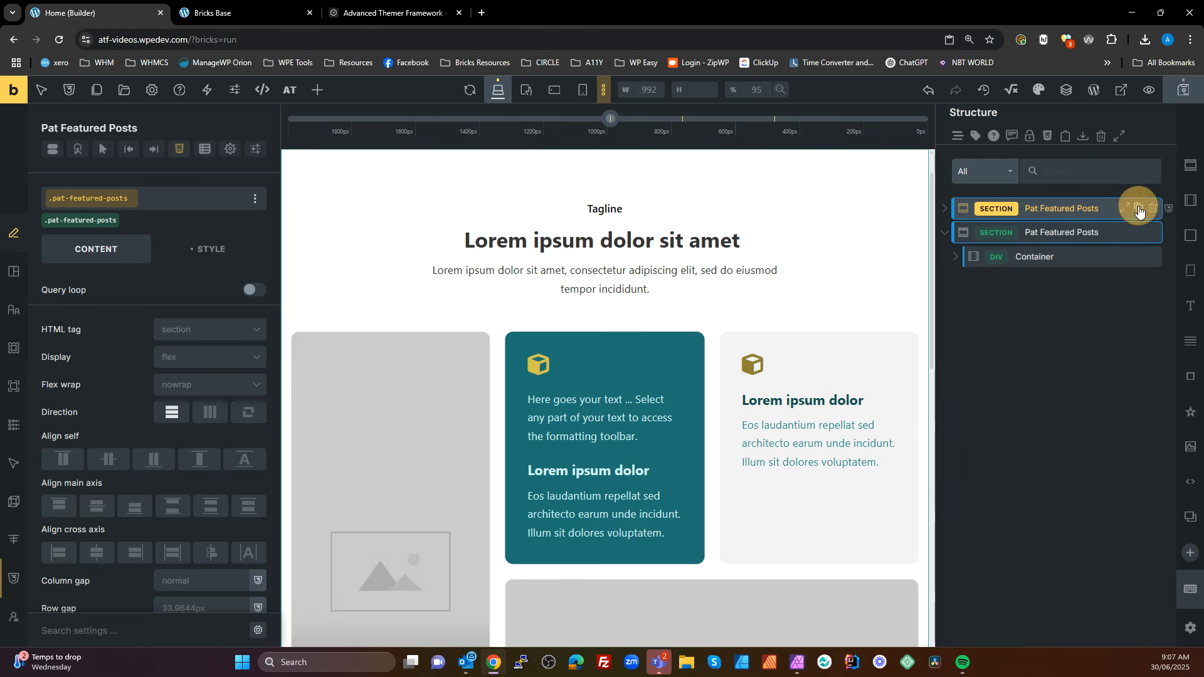
click(1137, 209)
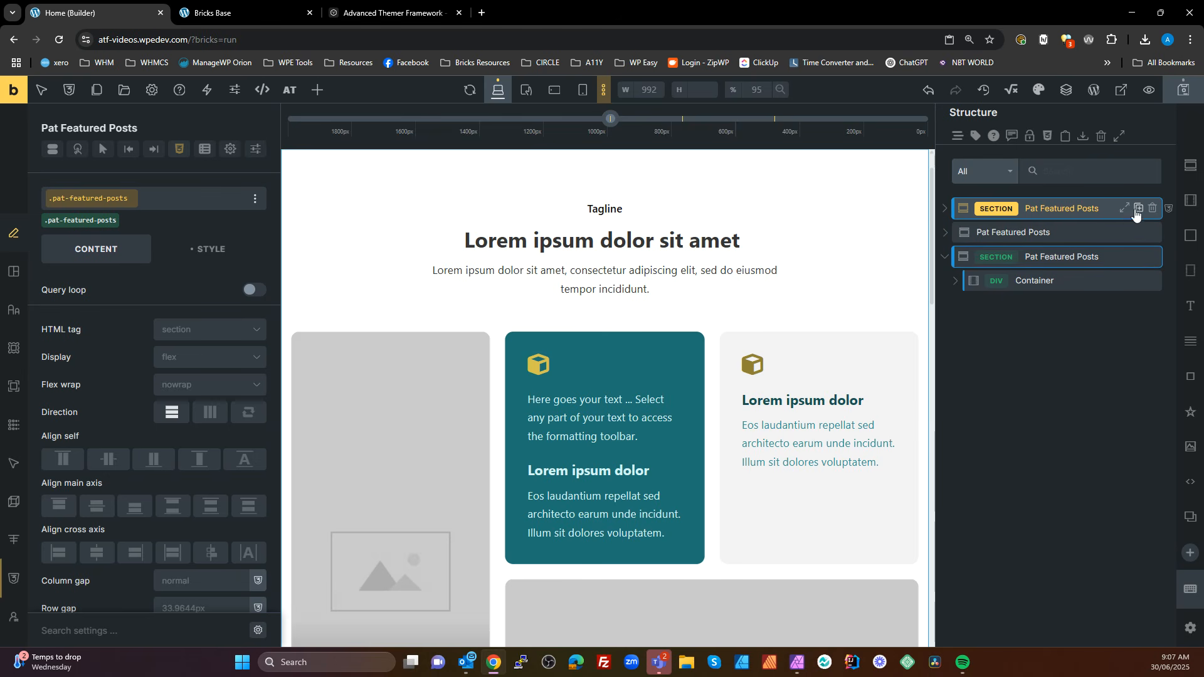
double_click(1009, 234)
click(1011, 236)
click(1054, 232)
double_click(1053, 233)
click(1050, 233)
double_click(1044, 234)
key(Delete)
key(Delete)
key(Delete)
key(Delete)
key(Delete)
key(Delete)
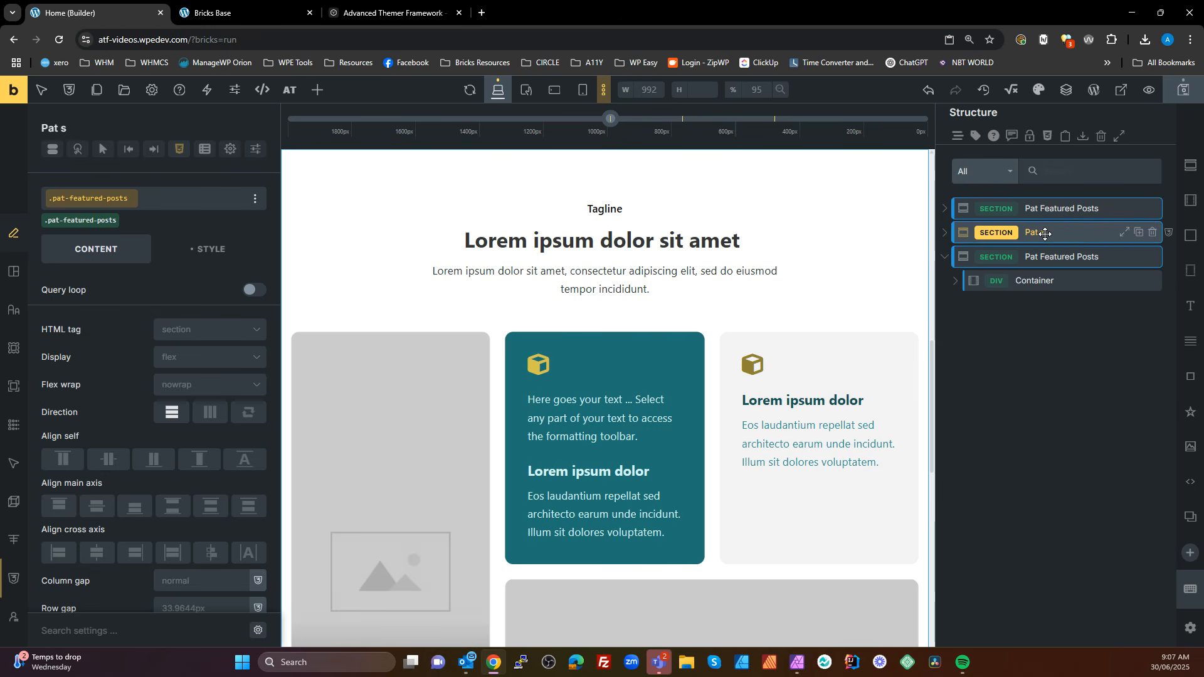
text(ervice)
Review the Class Converter preview for the Pat Services section, and close the converter without converting
right_click(1045, 234)
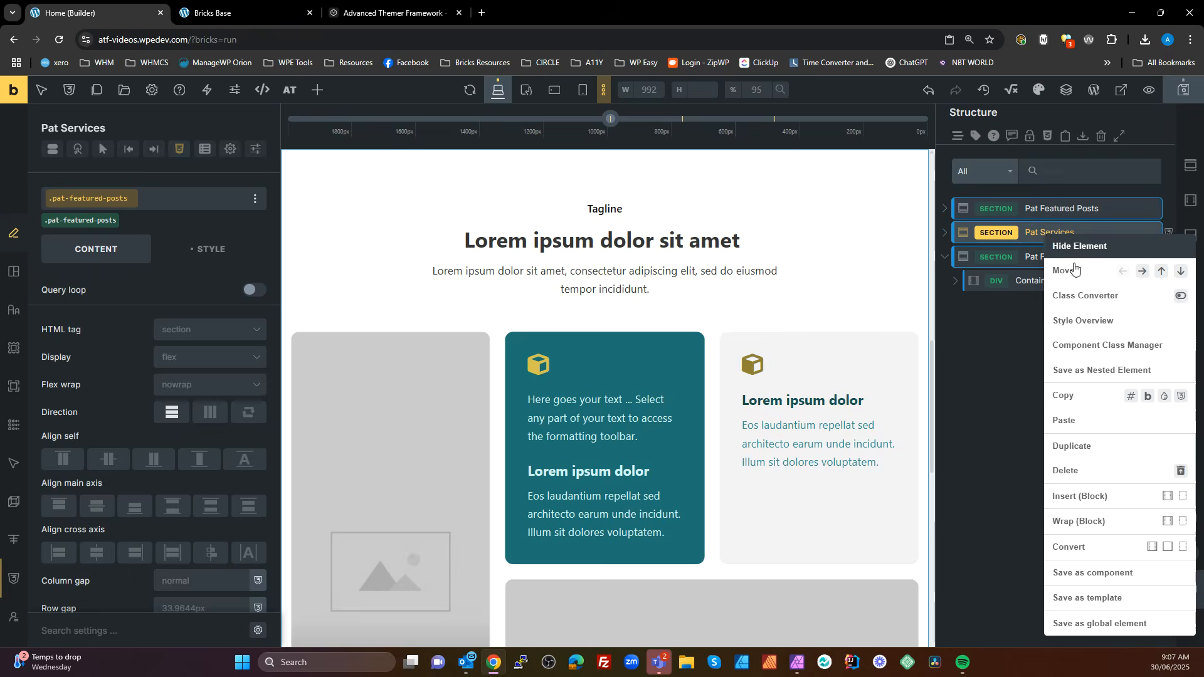
click(1119, 289)
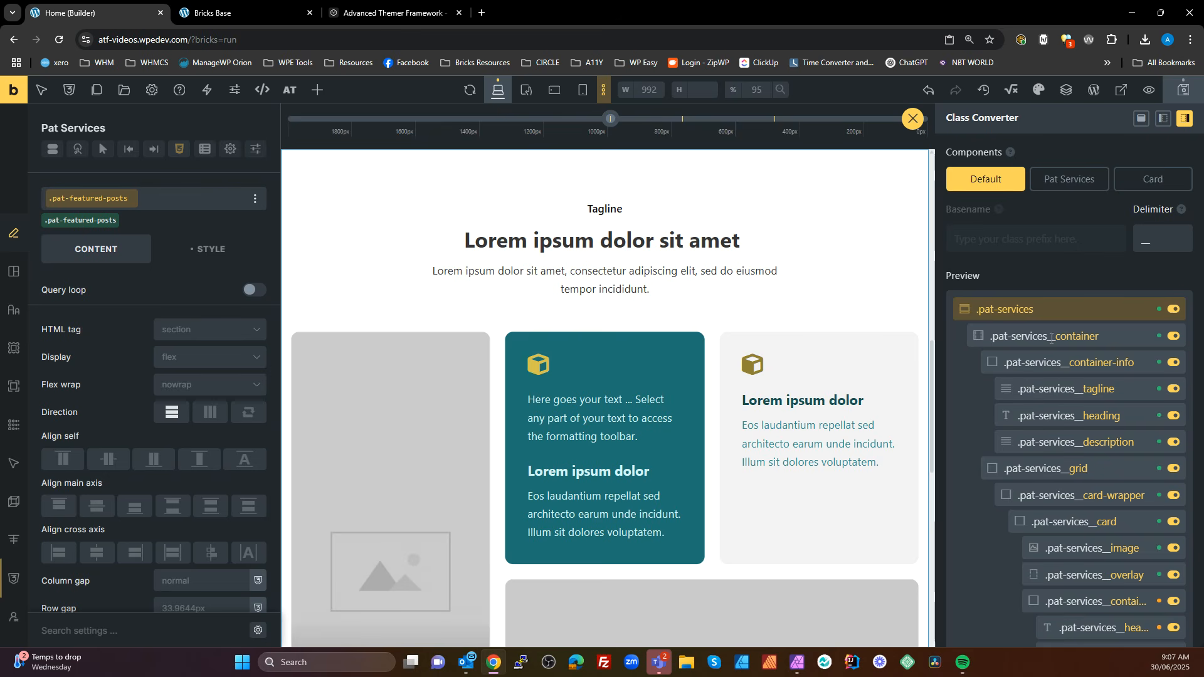
click(912, 119)
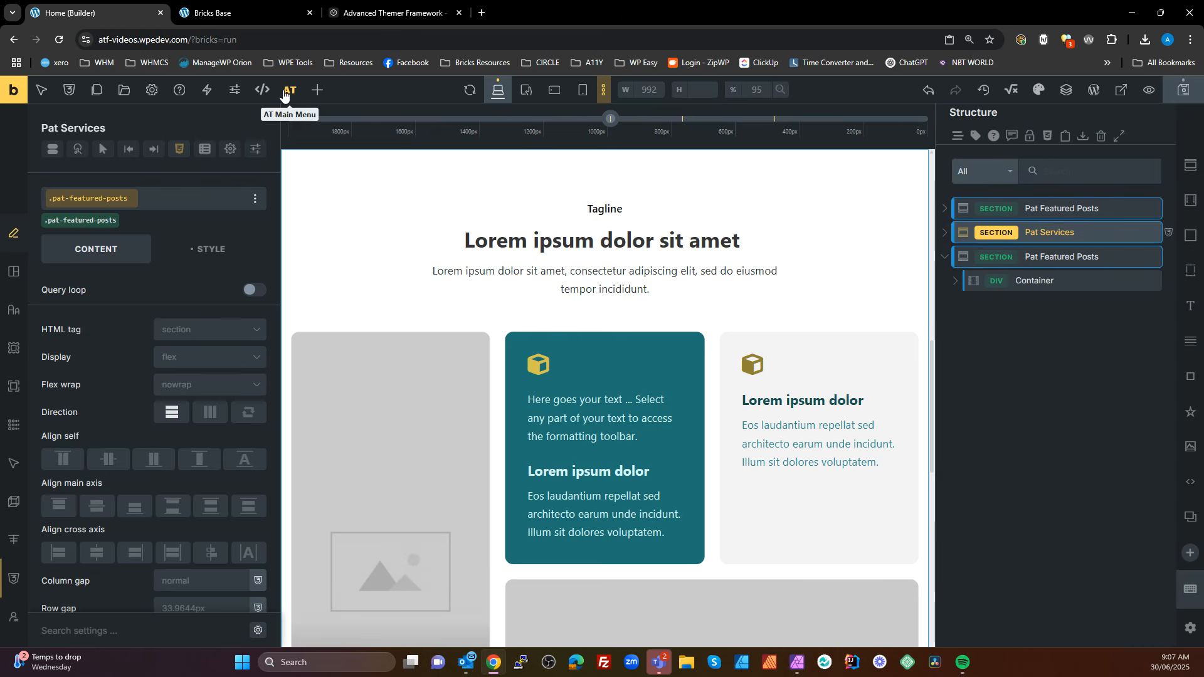
Set up a bulk duplication in the Pat Services section's Component Class Manager, including only classes that contain pat-featured-posts
right_click(1055, 233)
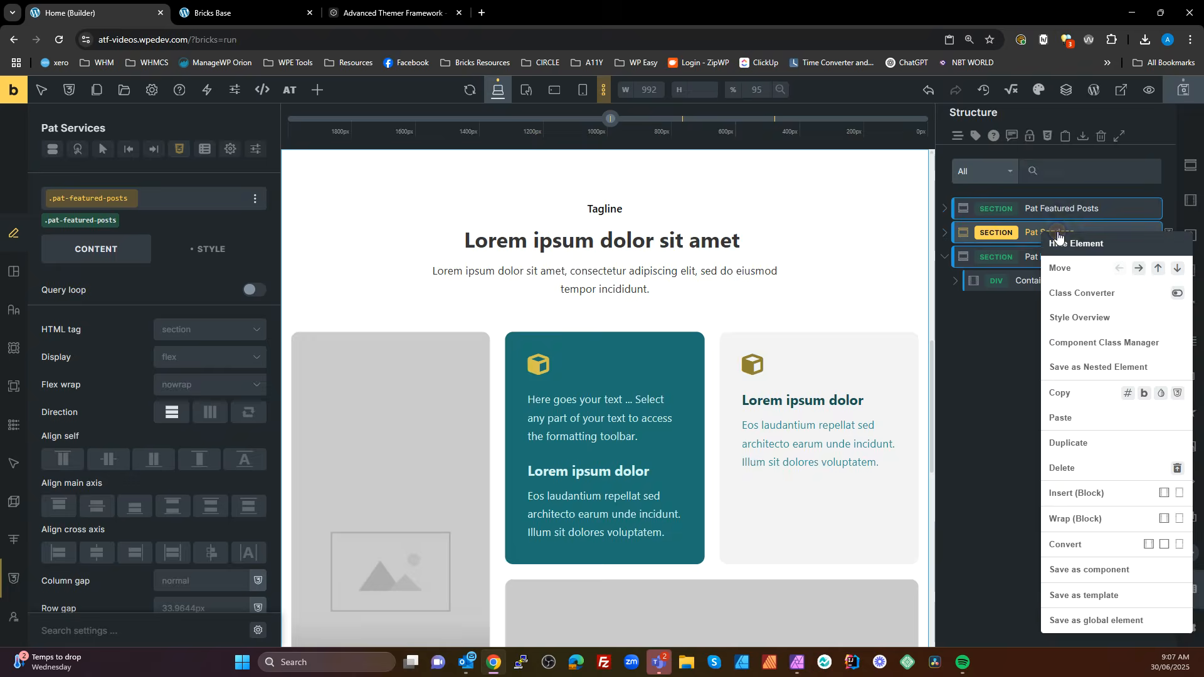
click(1103, 346)
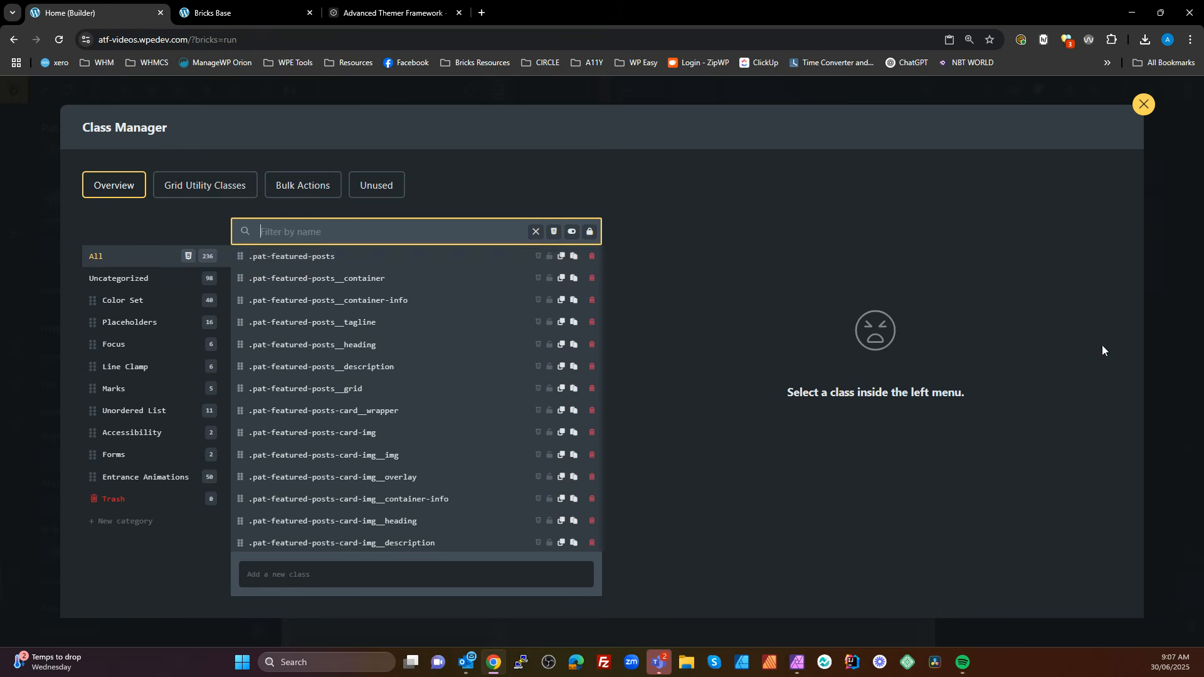
click(332, 257)
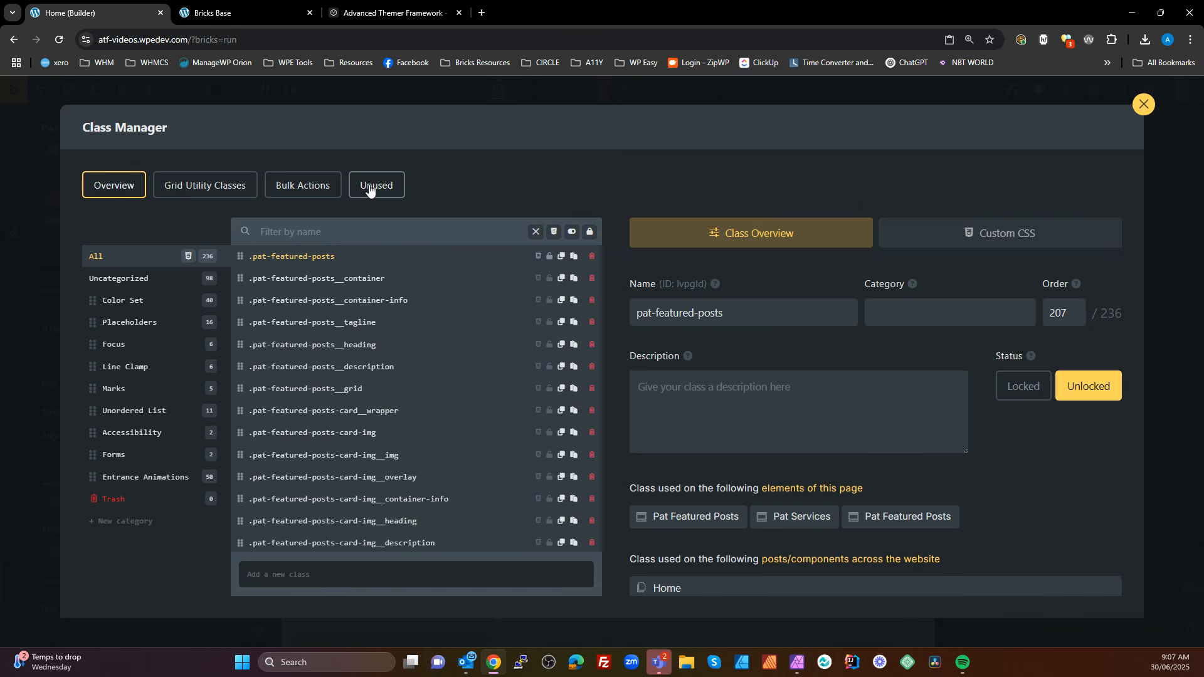
click(301, 187)
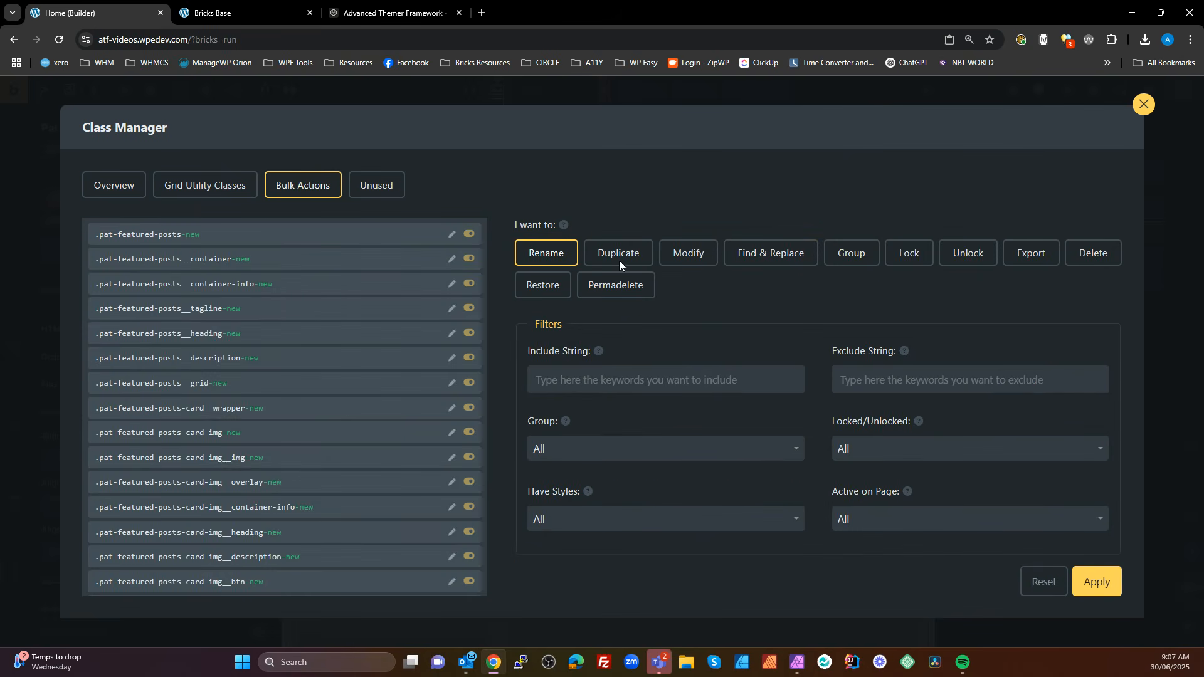
click(618, 262)
drag(189, 235, 119, 236)
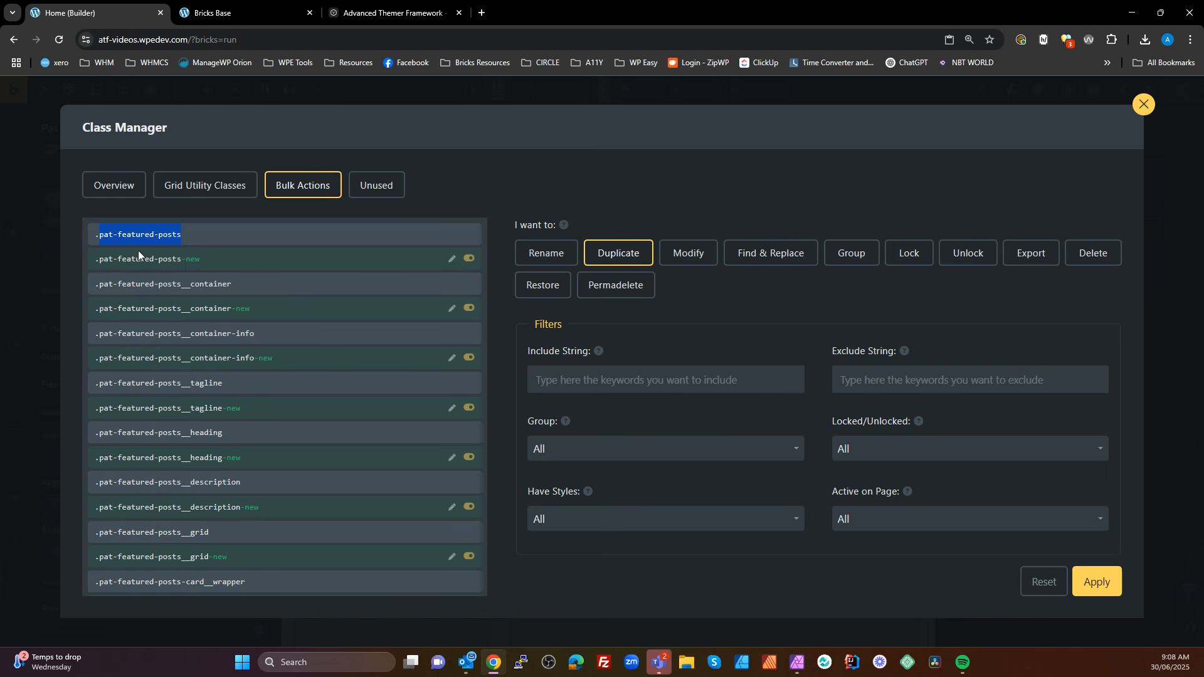
click(651, 379)
text(pat-featured-posts)
scroll(703, 360, down, 2)
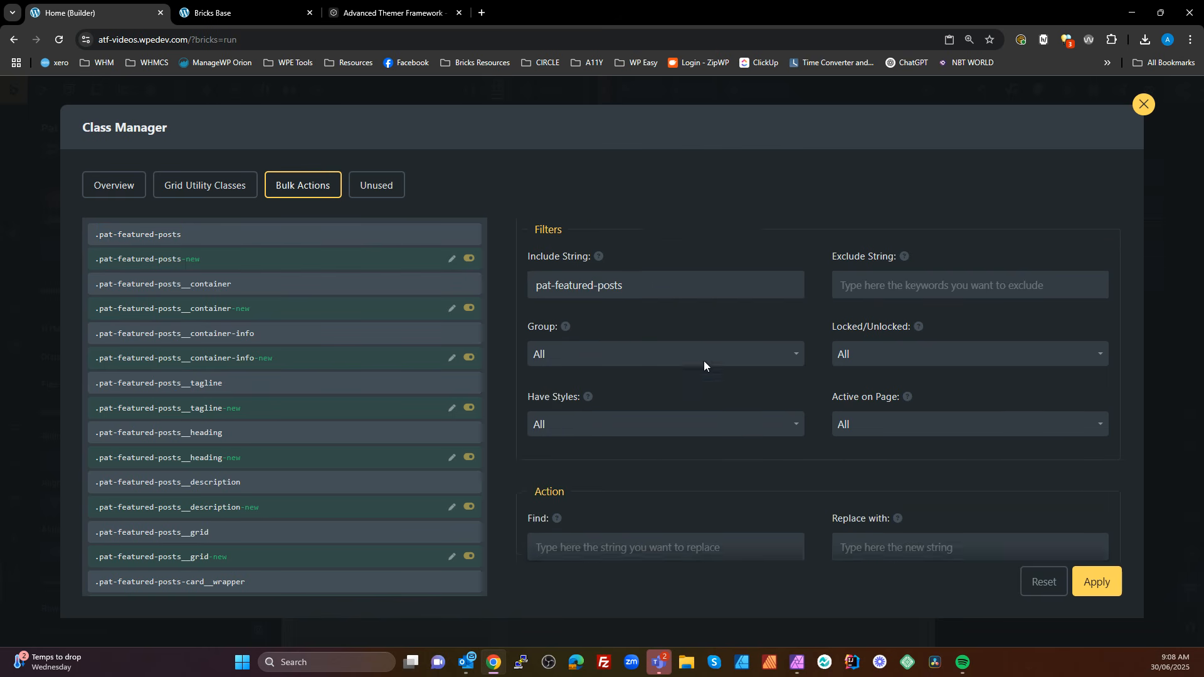
Duplicate the classes with pat-featured-posts replaced by pat-services, removing the old classes from all the elements, and close the Class Manager
text(pat-featured-posts)
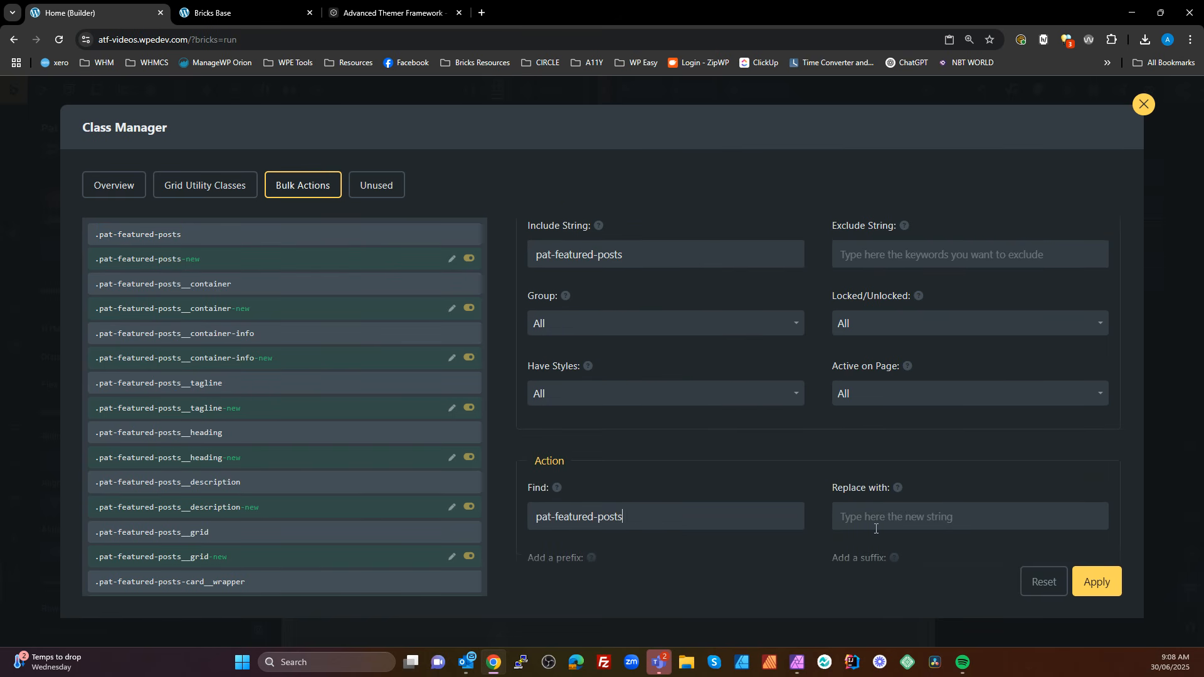
text(pat-featured-posts)
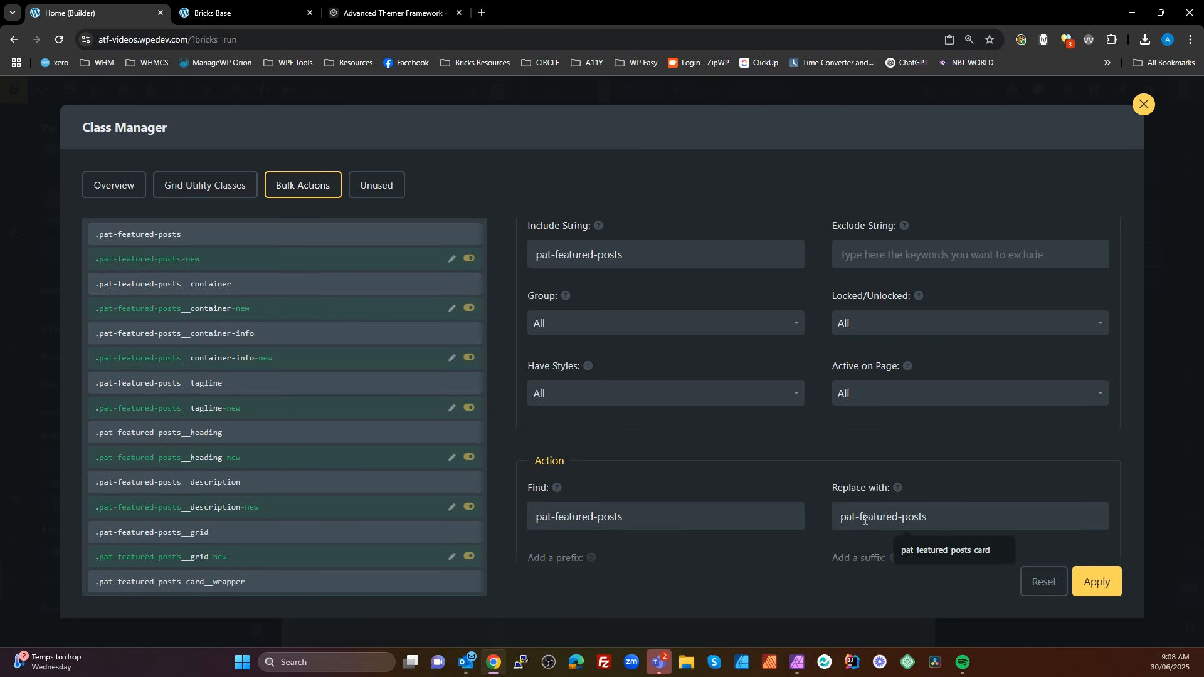
drag(860, 521, 946, 518)
text(services)
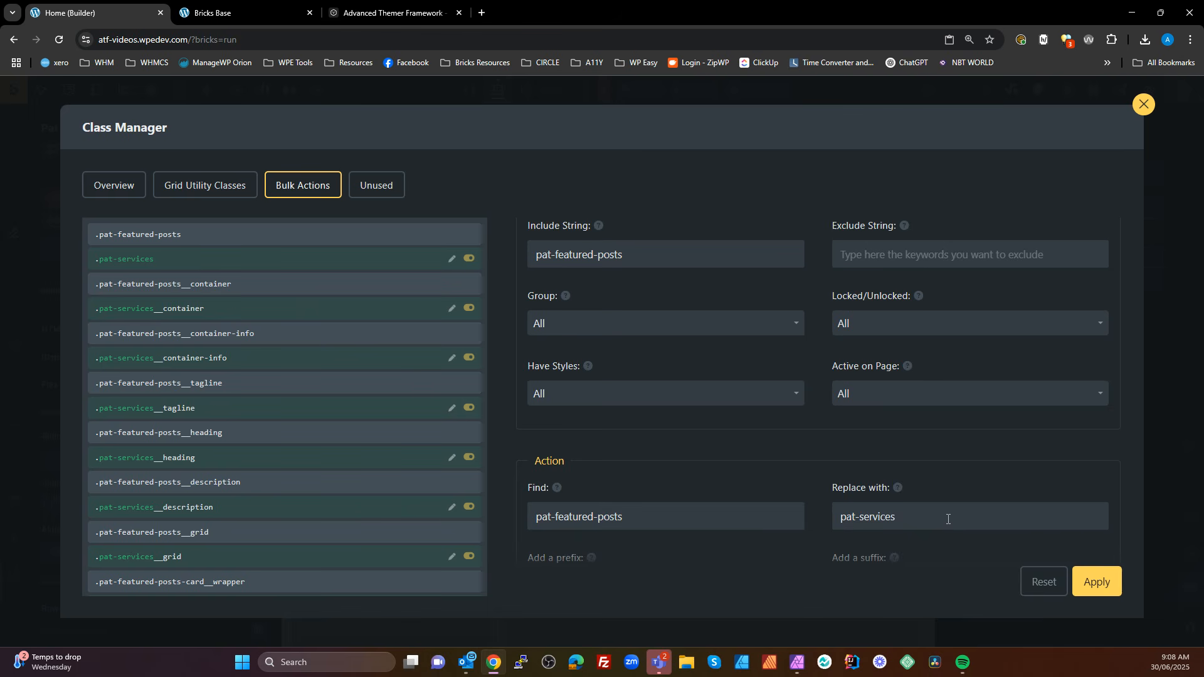
scroll(947, 519, down, 4)
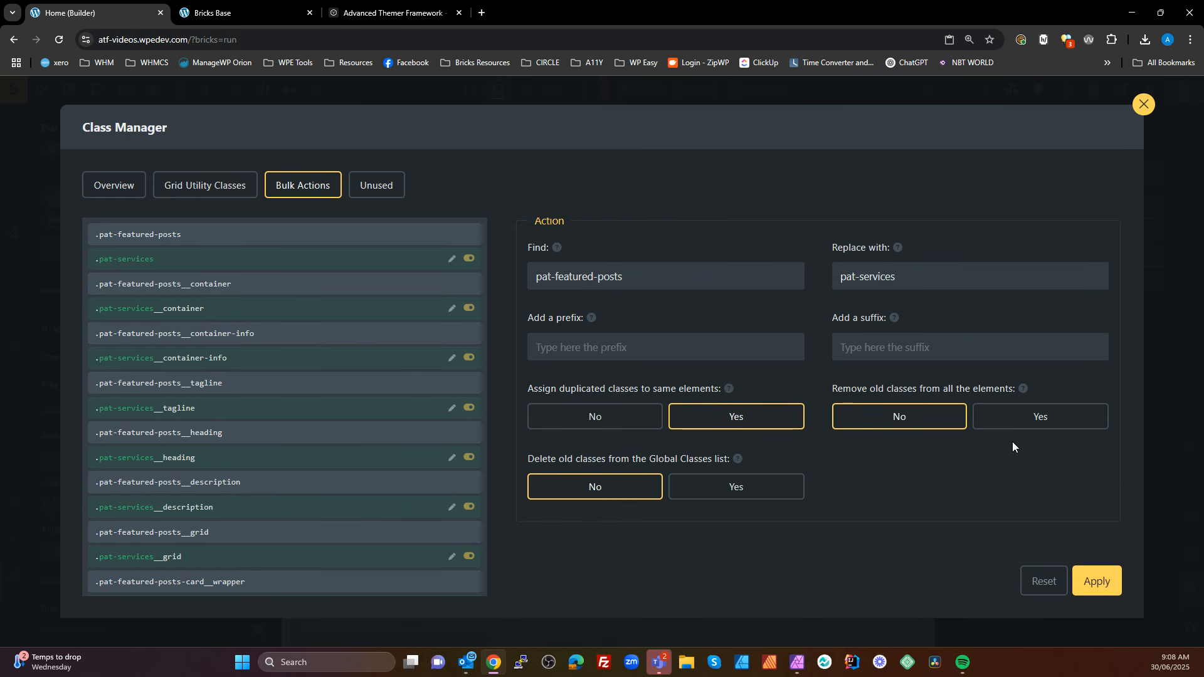
click(1060, 421)
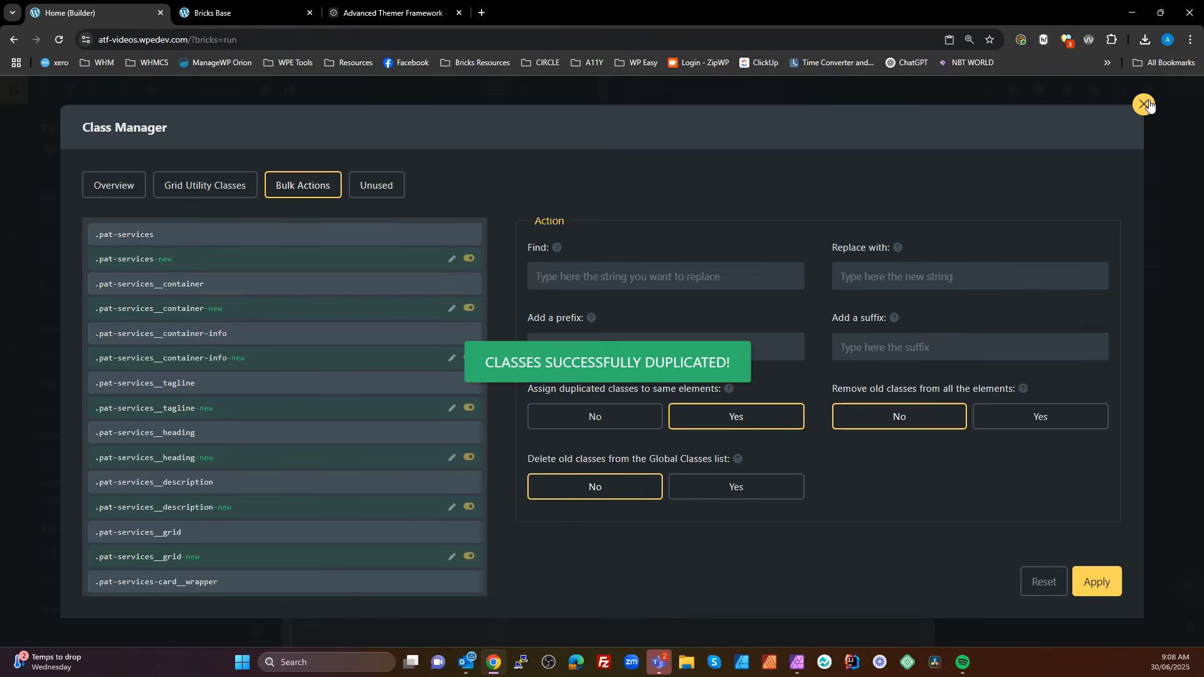
click(1142, 104)
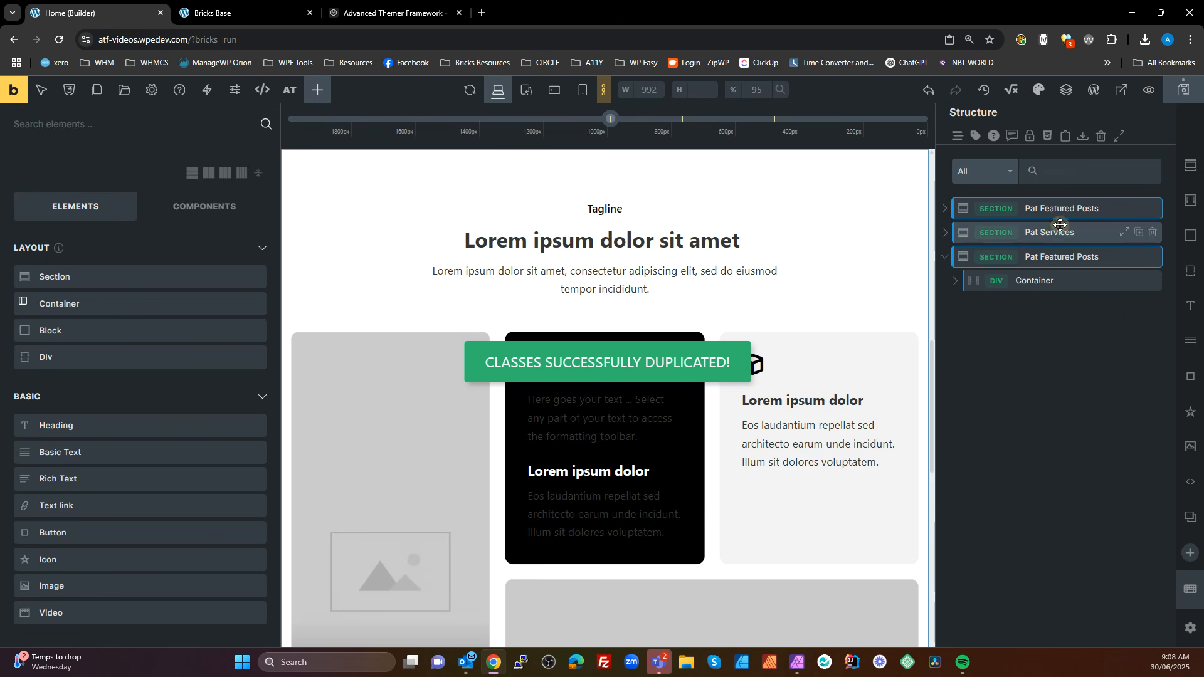
Move the Pat Services section below the second Pat Featured Posts section in the page structure
click(1061, 232)
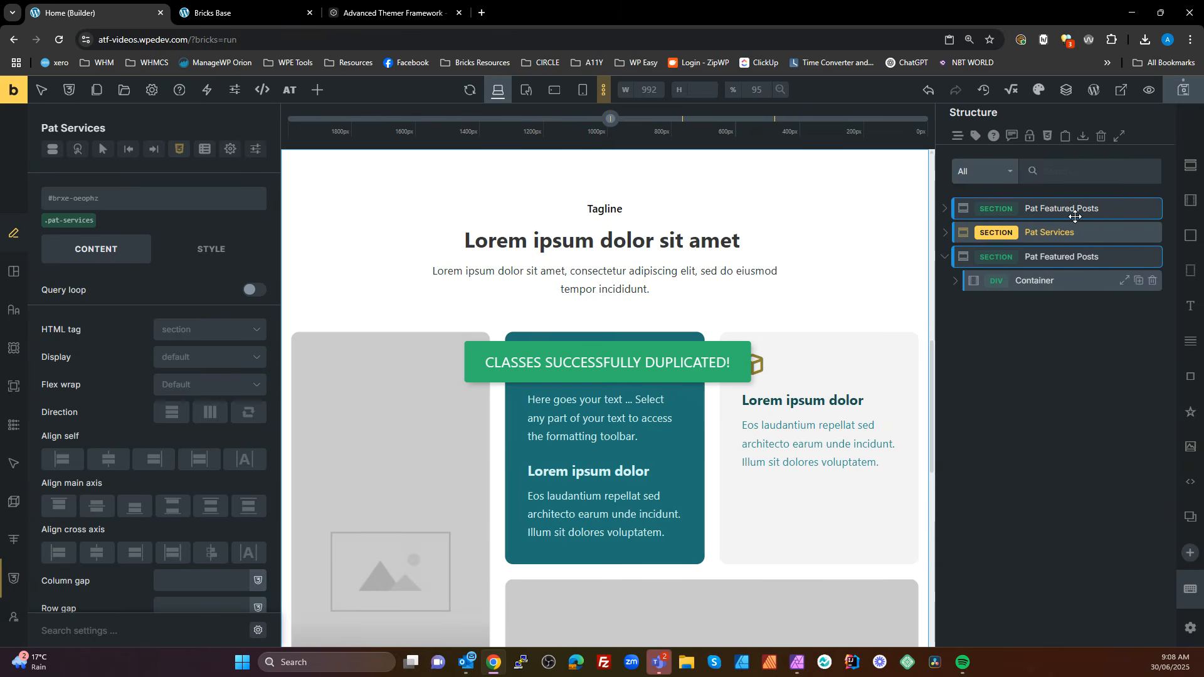
click(1089, 198)
click(1073, 268)
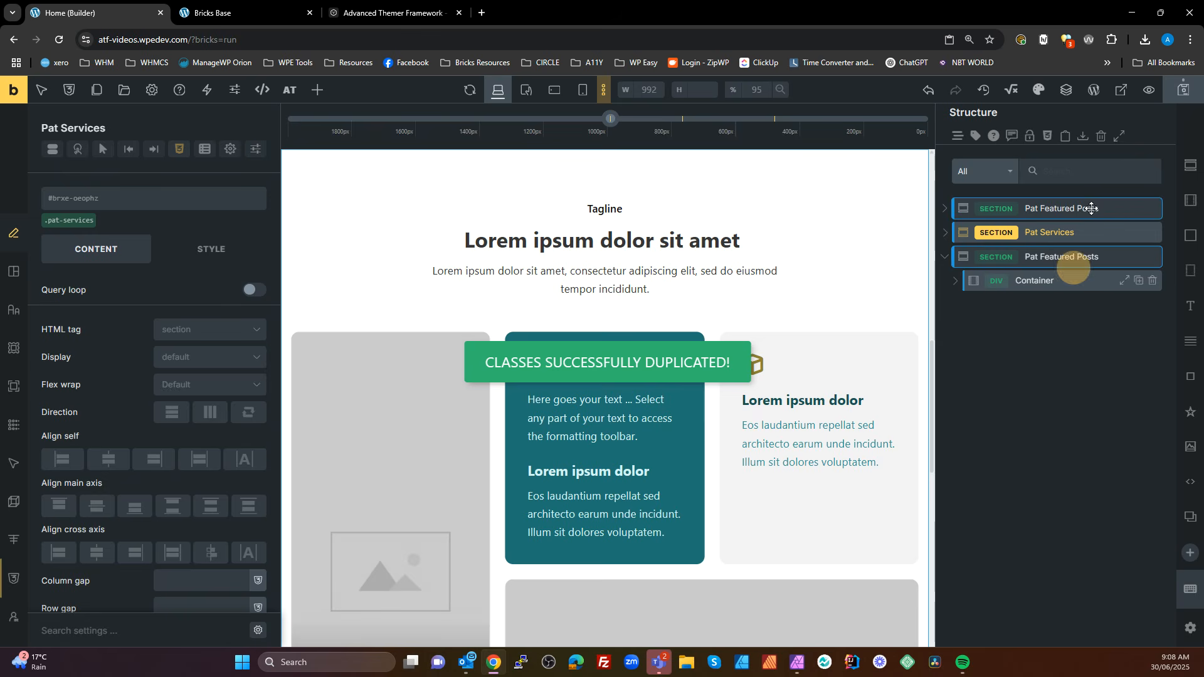
drag(1034, 231, 1004, 306)
click(1054, 282)
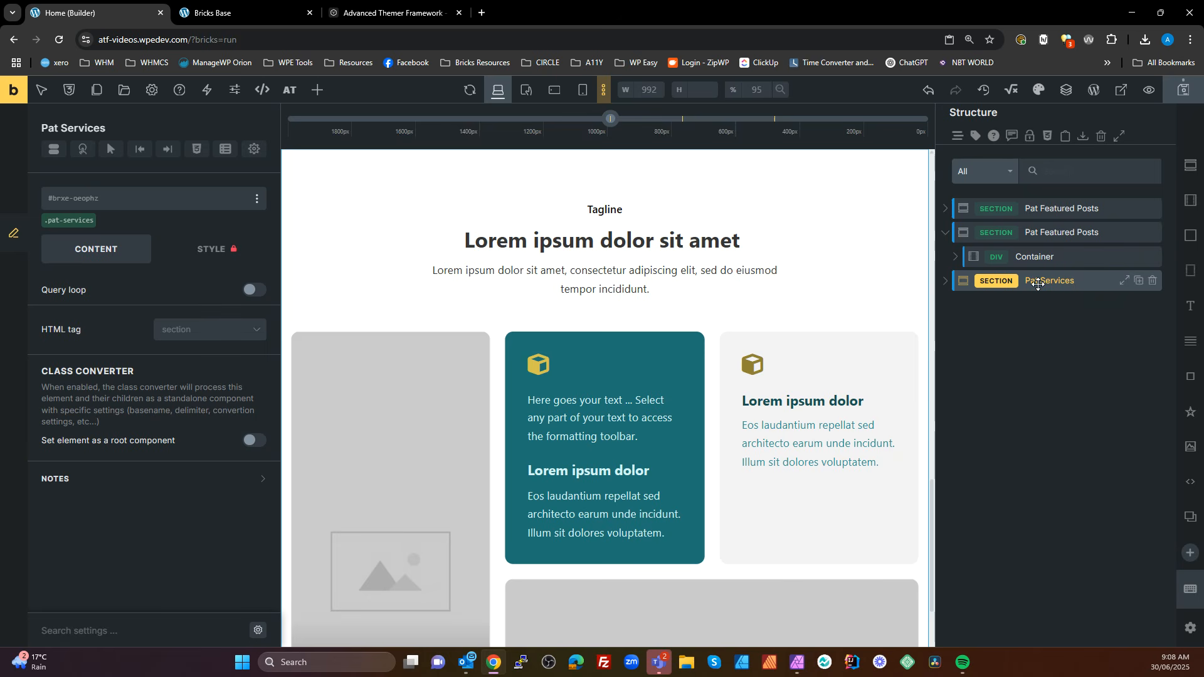
Inspect the new pat-services classes assigned to the Pat Services section and its Container
click(71, 221)
click(945, 282)
click(981, 304)
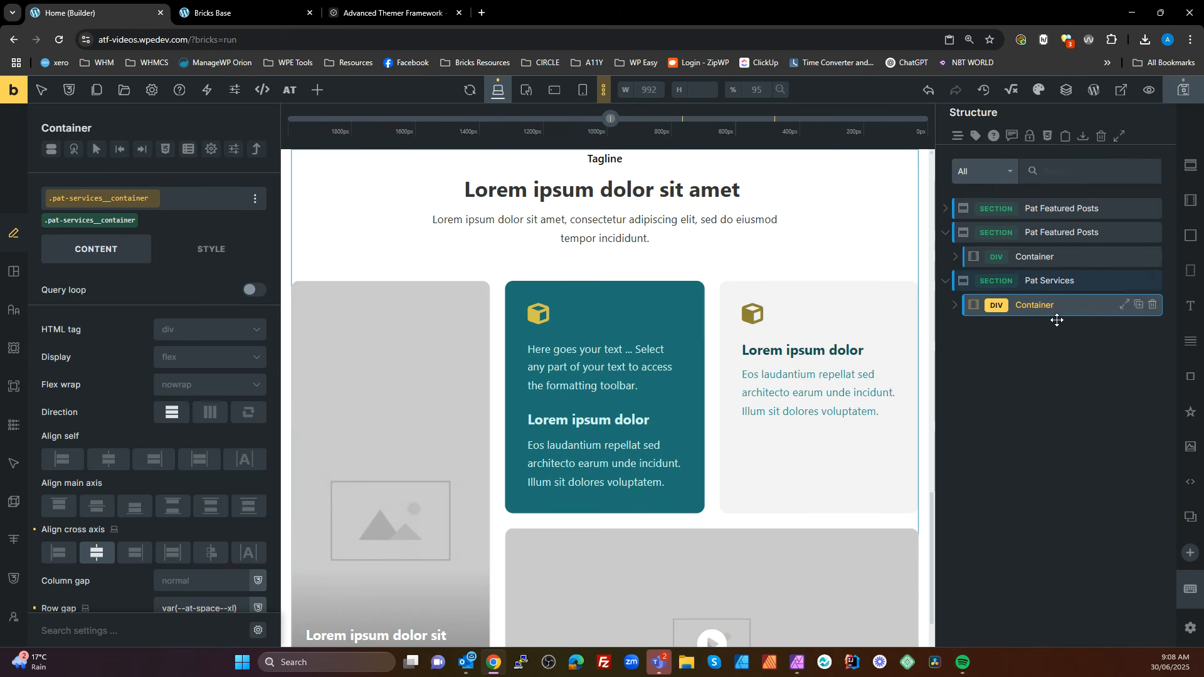
click(1053, 286)
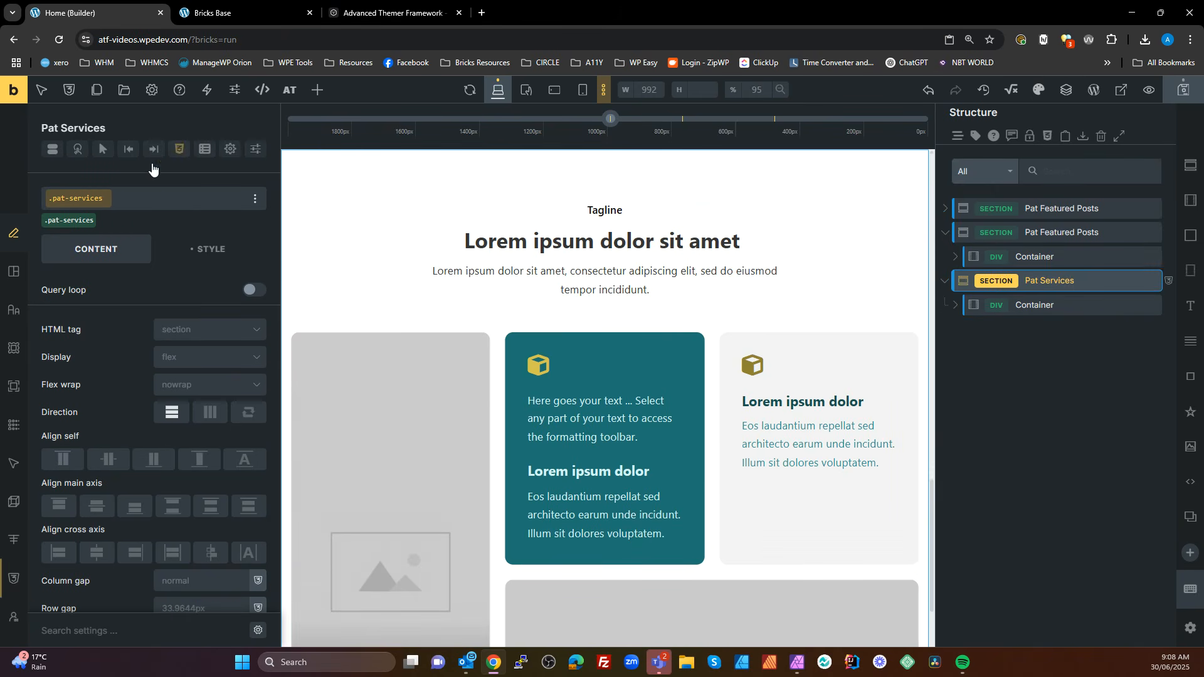
Examine how the pat-services class's CSS uses %root% for its card variables and selectors, and compare the sections on the canvas
click(176, 150)
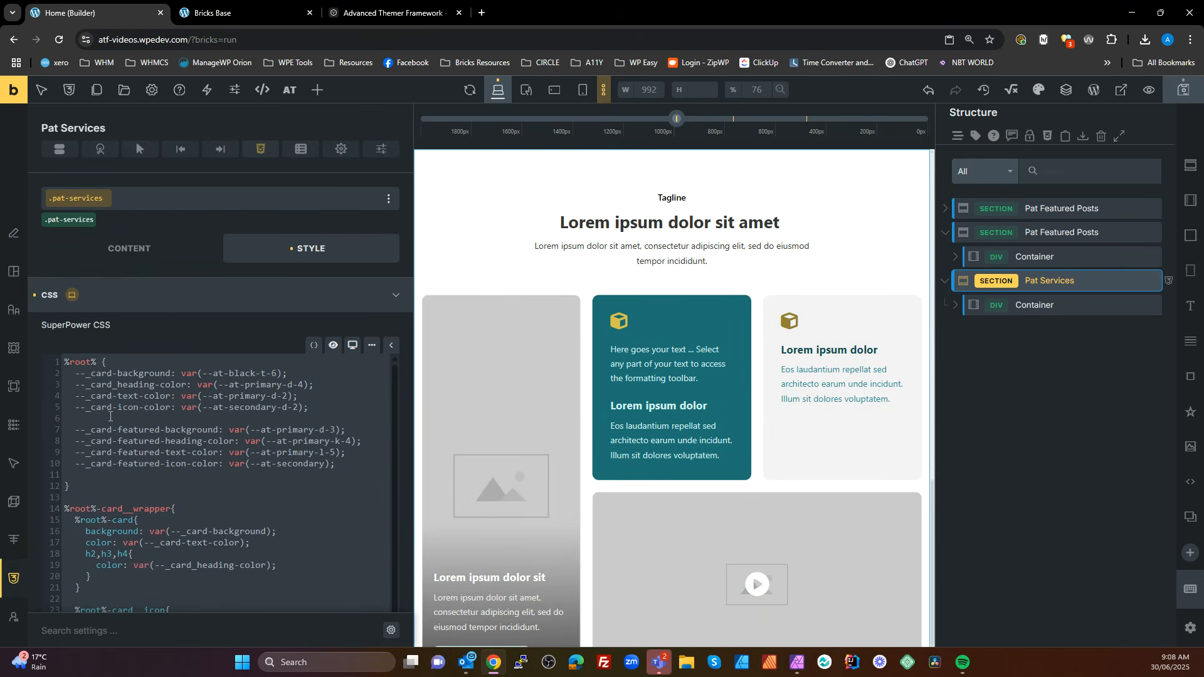
drag(96, 365, 44, 363)
scroll(125, 470, down, 5)
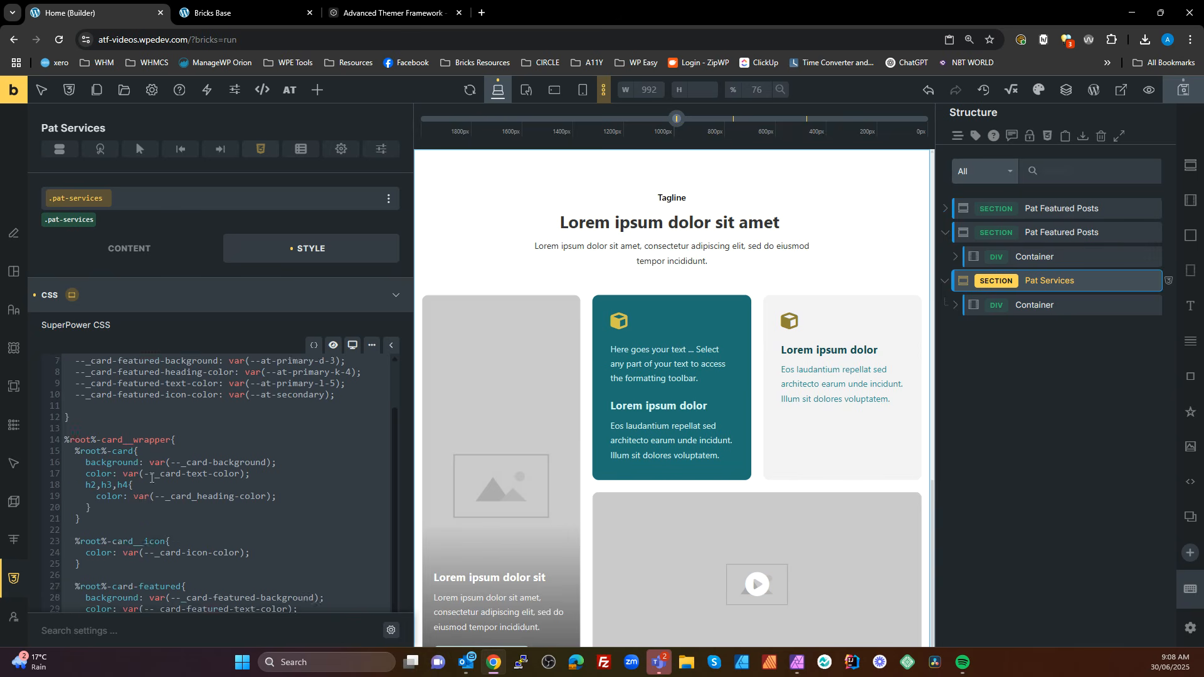
scroll(151, 478, up, 5)
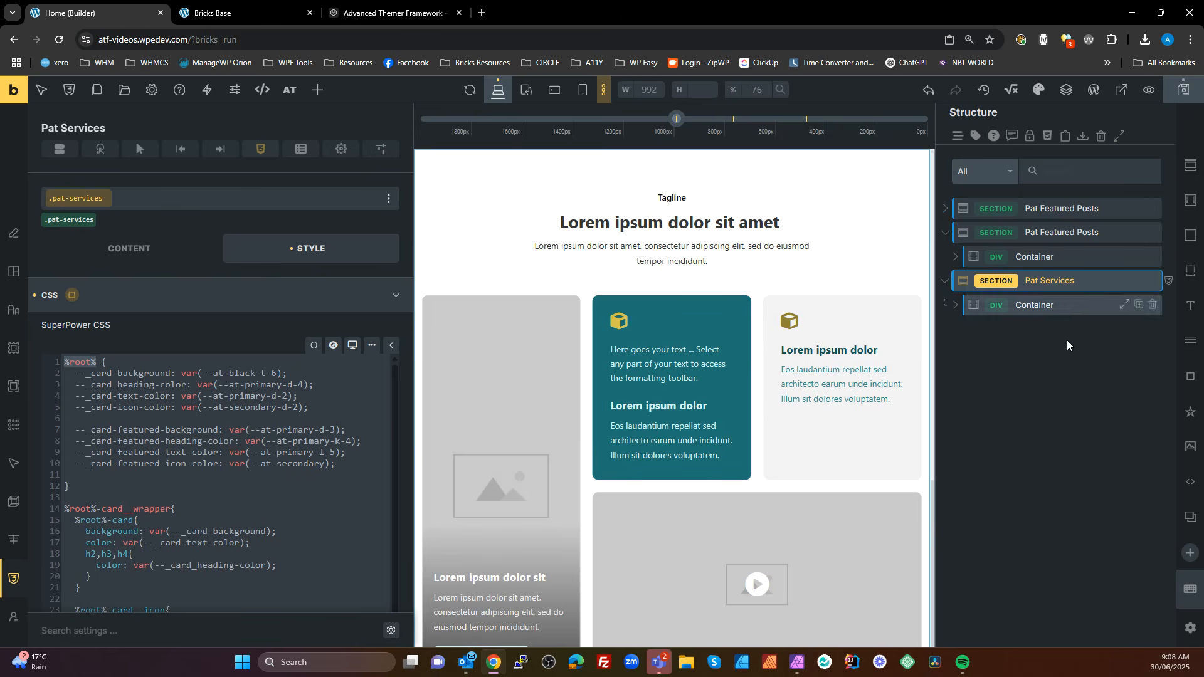
scroll(730, 321, up, 5)
scroll(730, 321, down, 5)
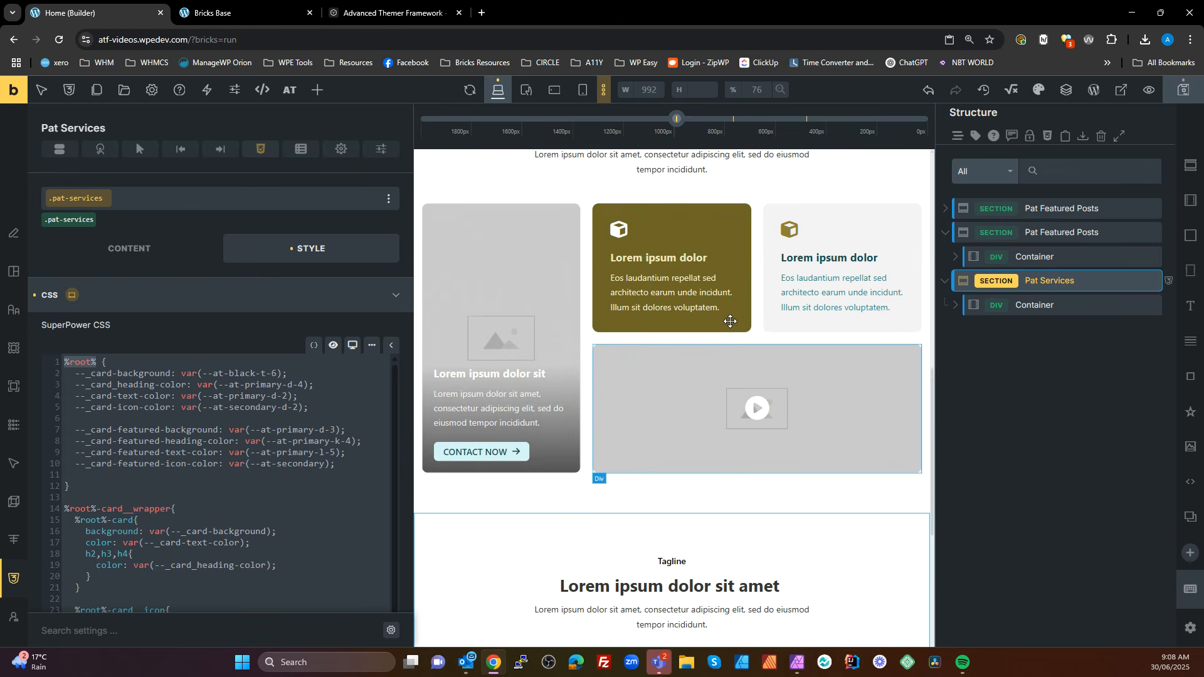